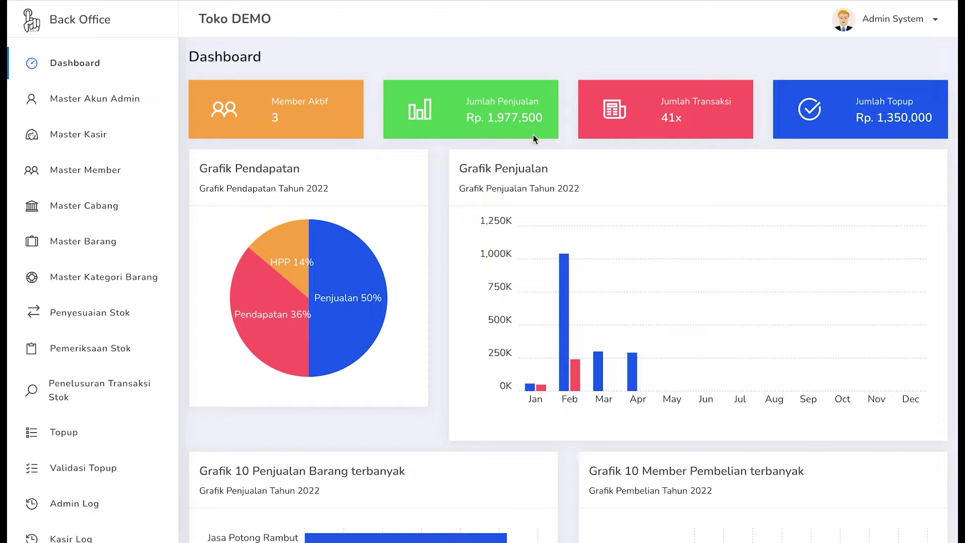
- Scroll down the general settings form through the company details, negative-stock option and logo
scroll(534, 138, "down", 1)
scroll(432, 164, "down", 2)
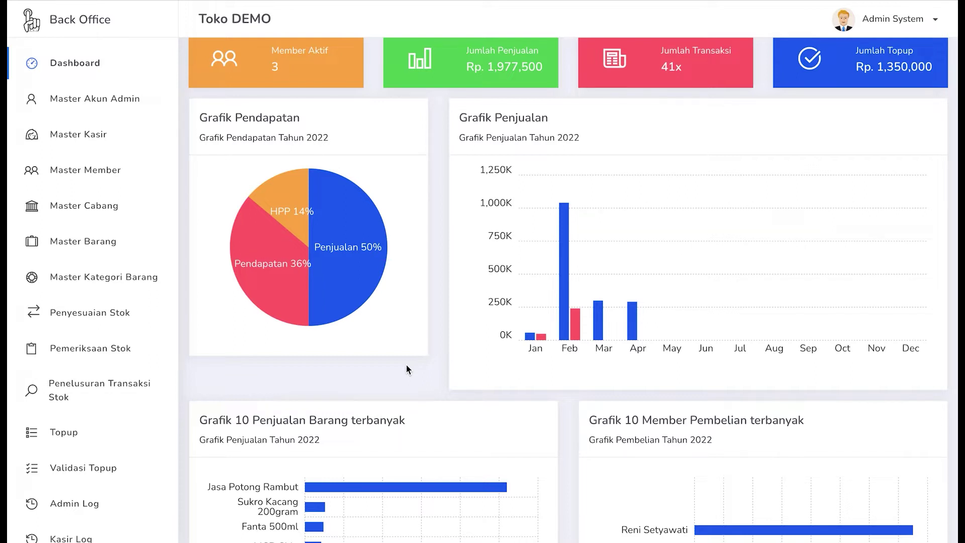
mouse_move(297, 300)
mouse_move(331, 305)
scroll(413, 328, "down", 1)
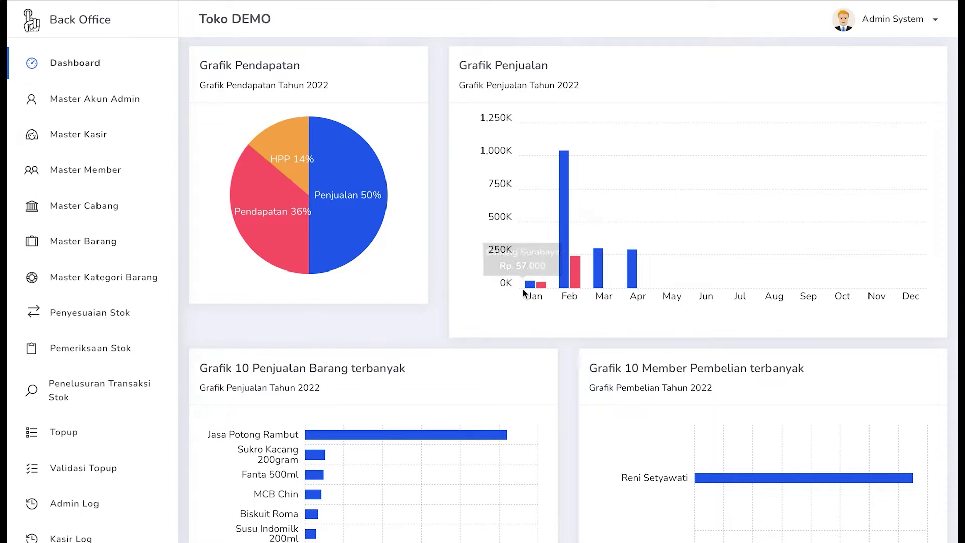
scroll(522, 293, "up", 1)
mouse_move(529, 313)
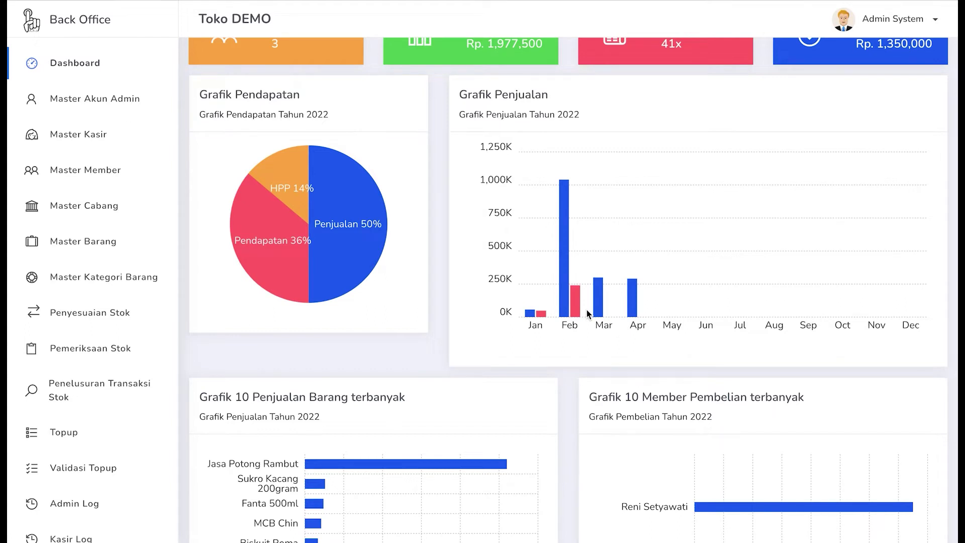
scroll(560, 328, "down", 1)
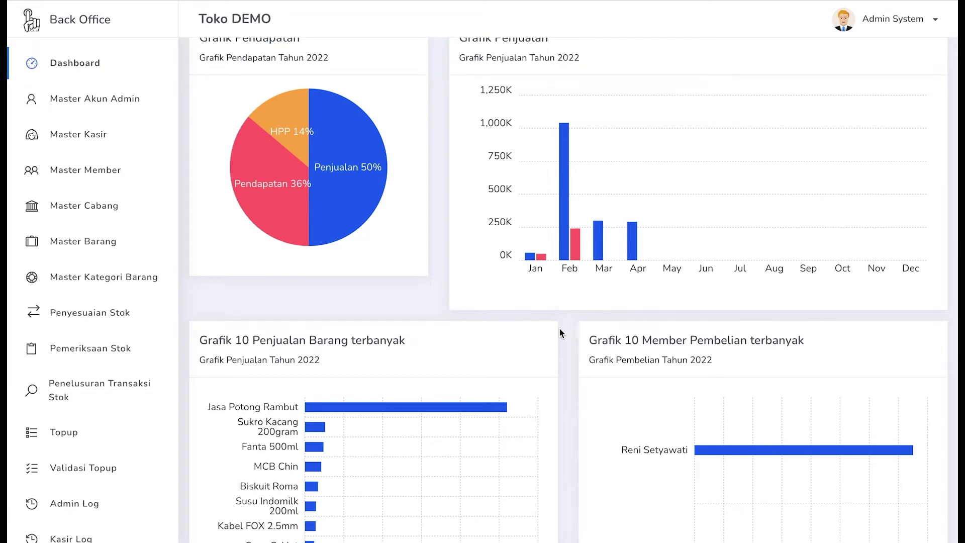
scroll(560, 328, "up", 1)
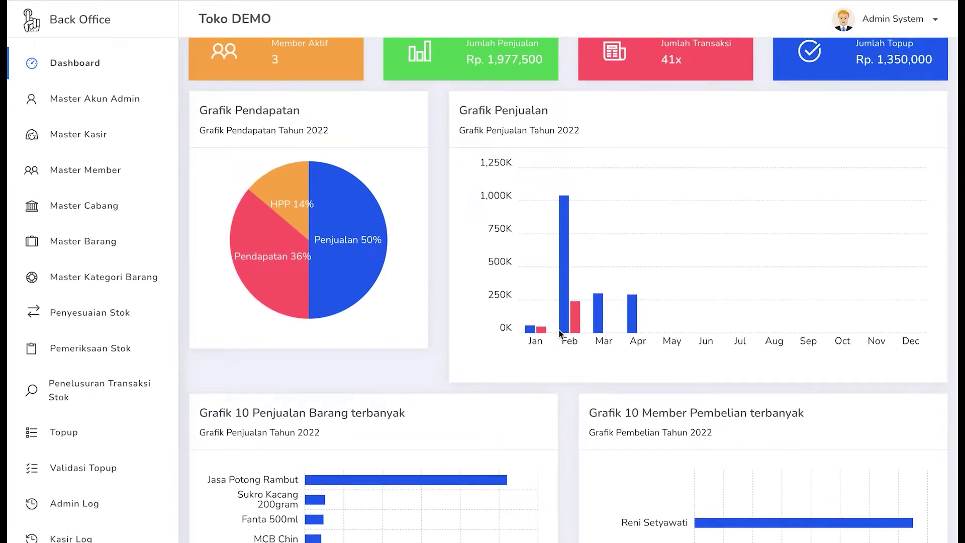
scroll(559, 330, "down", 1)
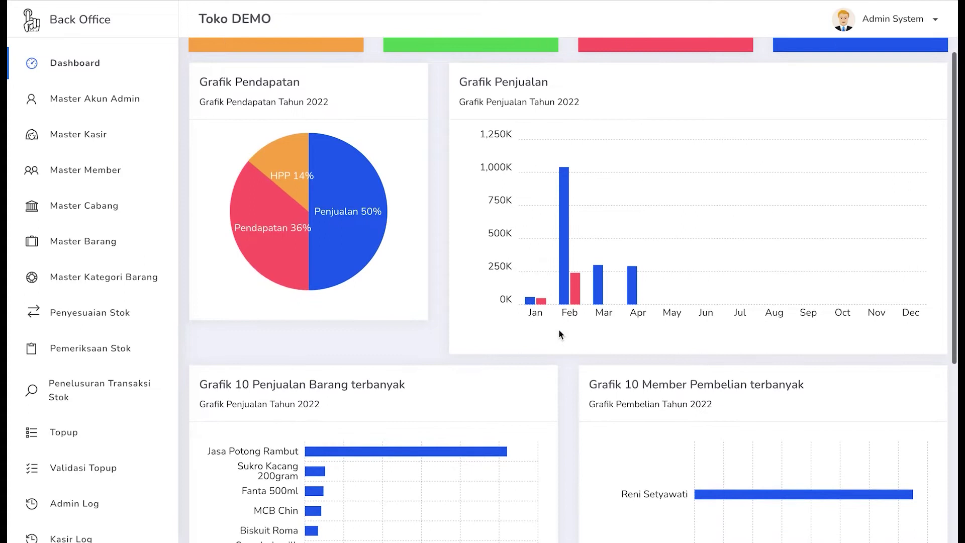
scroll(559, 331, "down", 1)
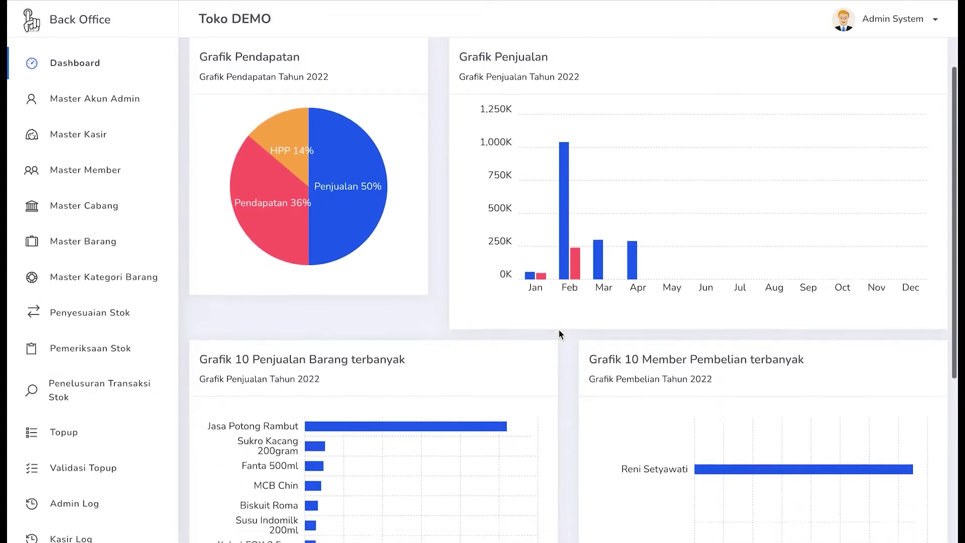
scroll(559, 330, "down", 2)
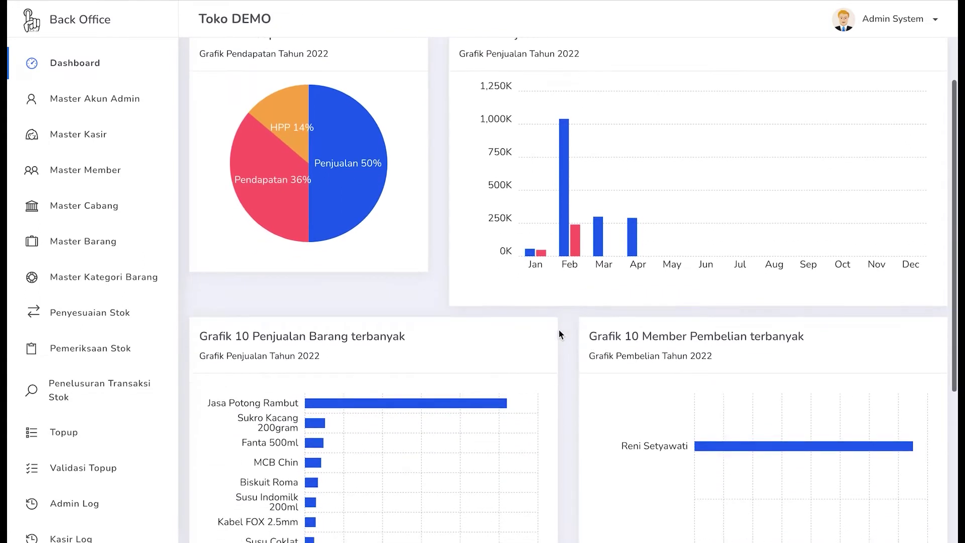
scroll(559, 330, "down", 5)
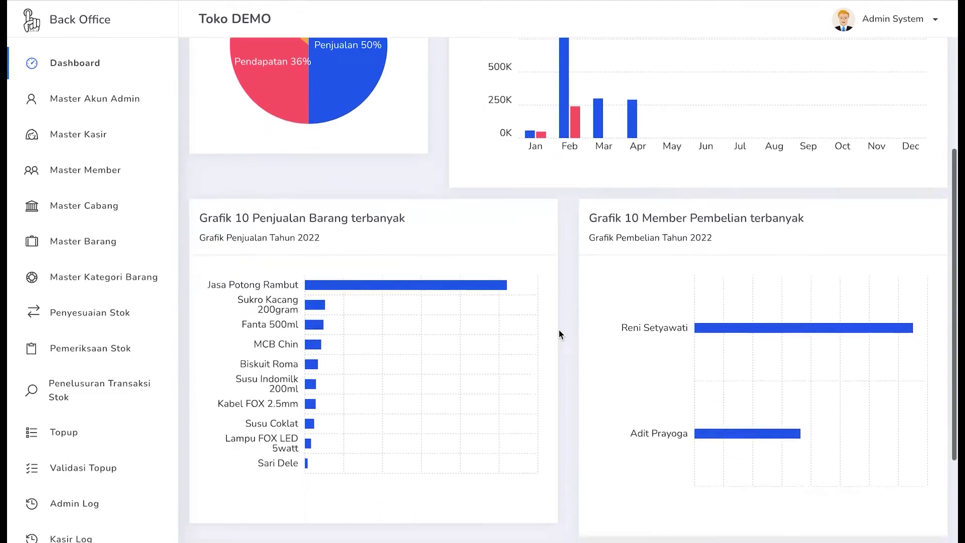
scroll(559, 330, "down", 1)
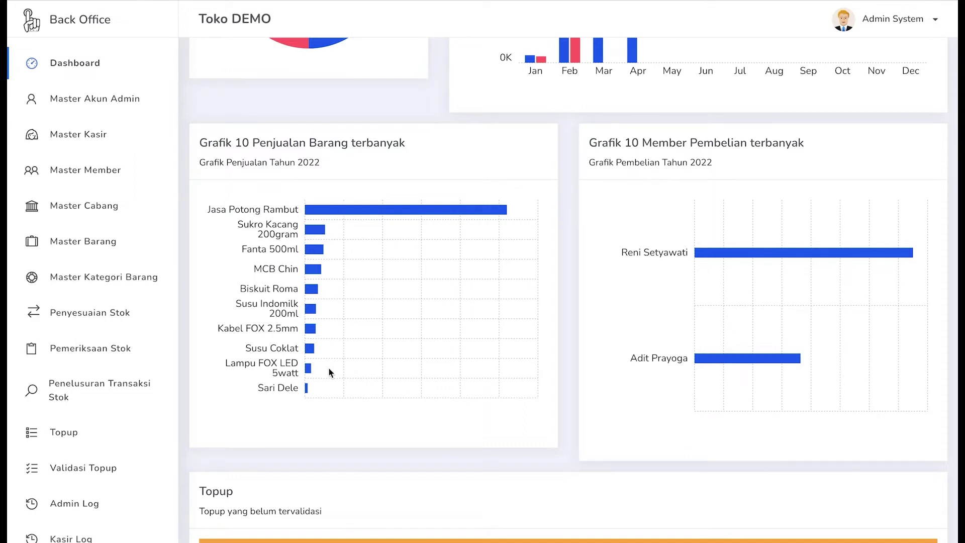
scroll(330, 375, "down", 1)
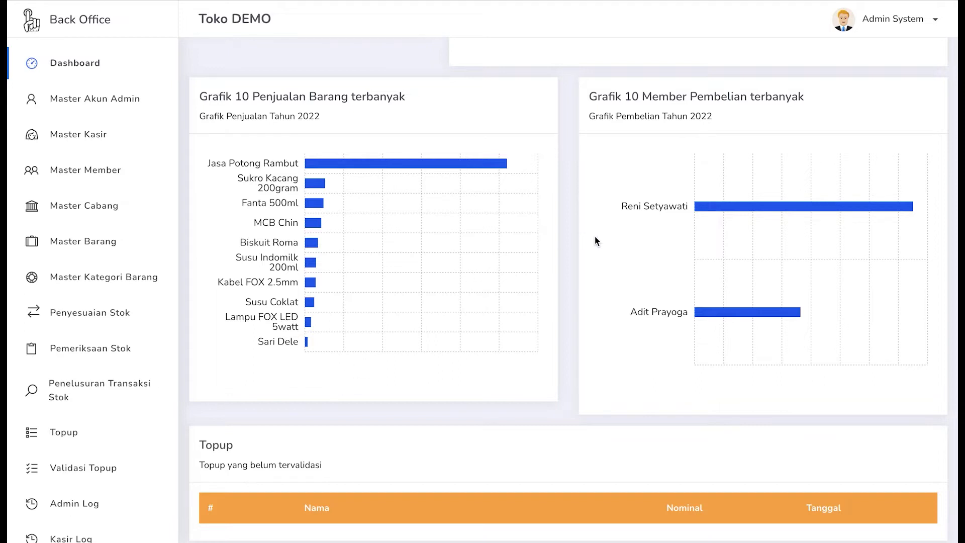
scroll(595, 240, "down", 1)
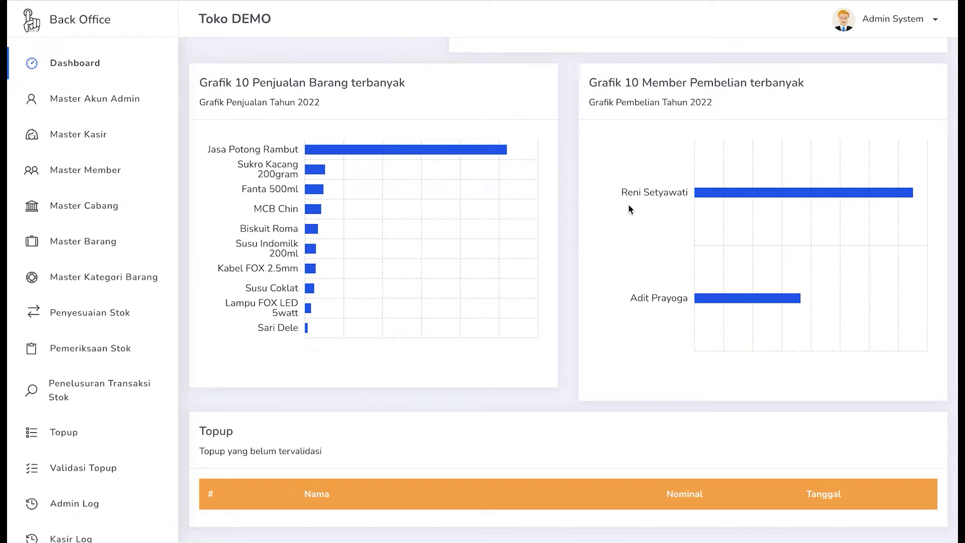
scroll(588, 273, "down", 1)
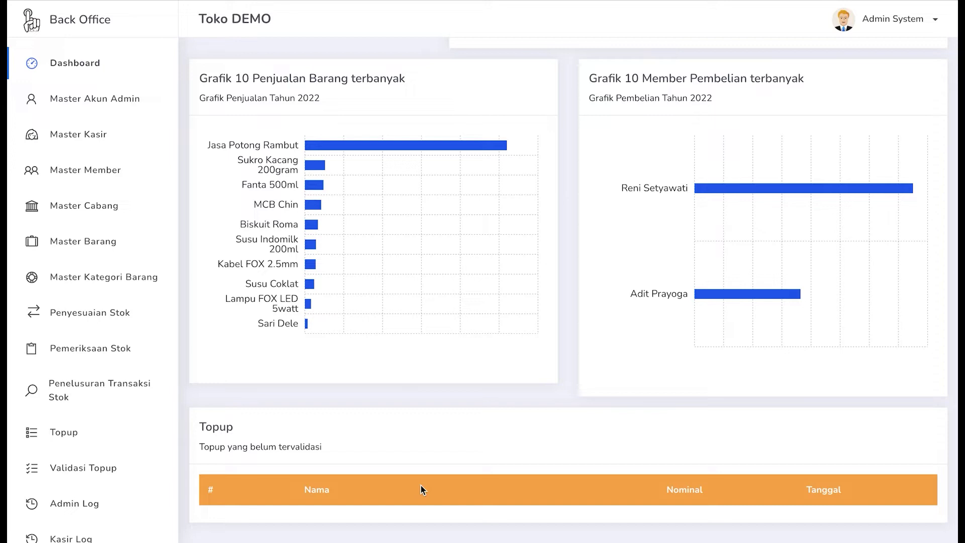
- Scroll back up the settings form and place the cursor in the Domisili field
scroll(421, 486, "up", 2)
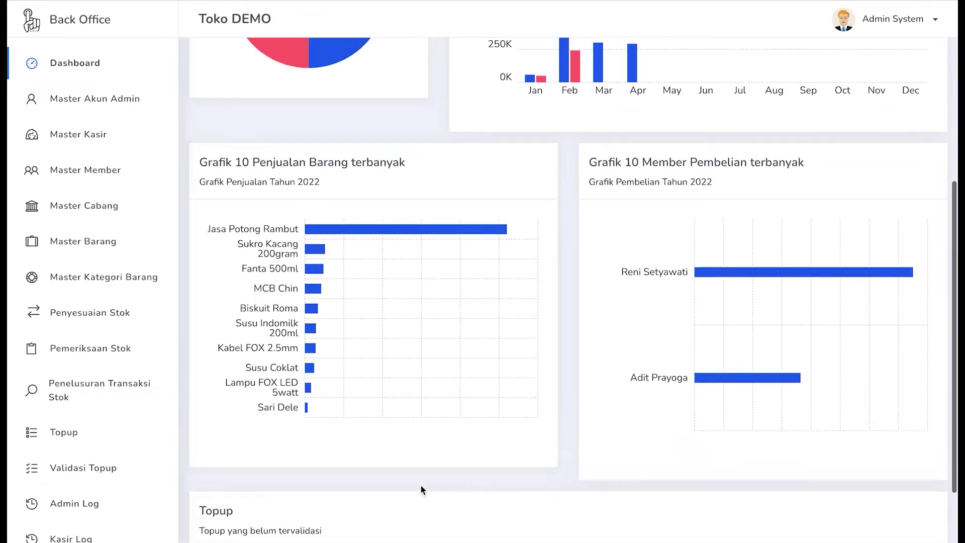
scroll(421, 486, "up", 4)
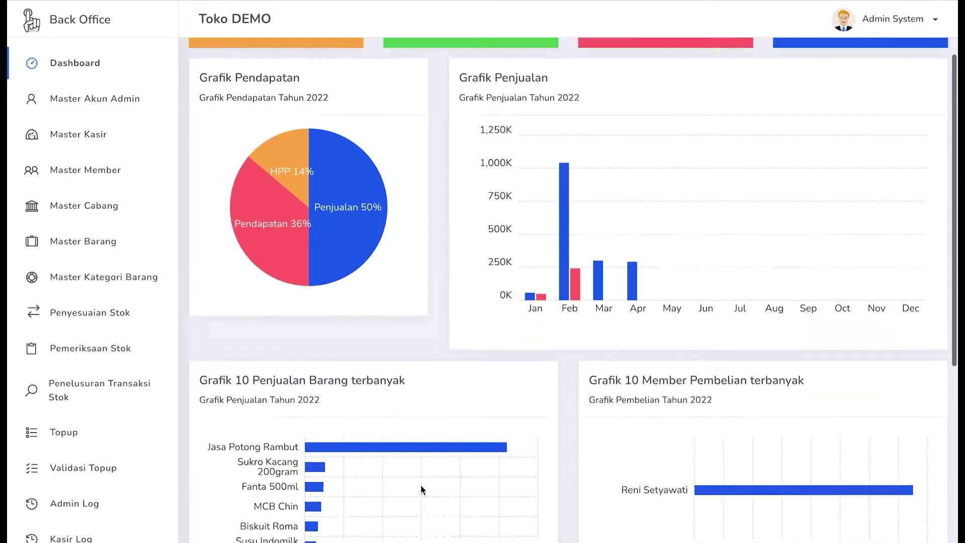
scroll(422, 489, "up", 2)
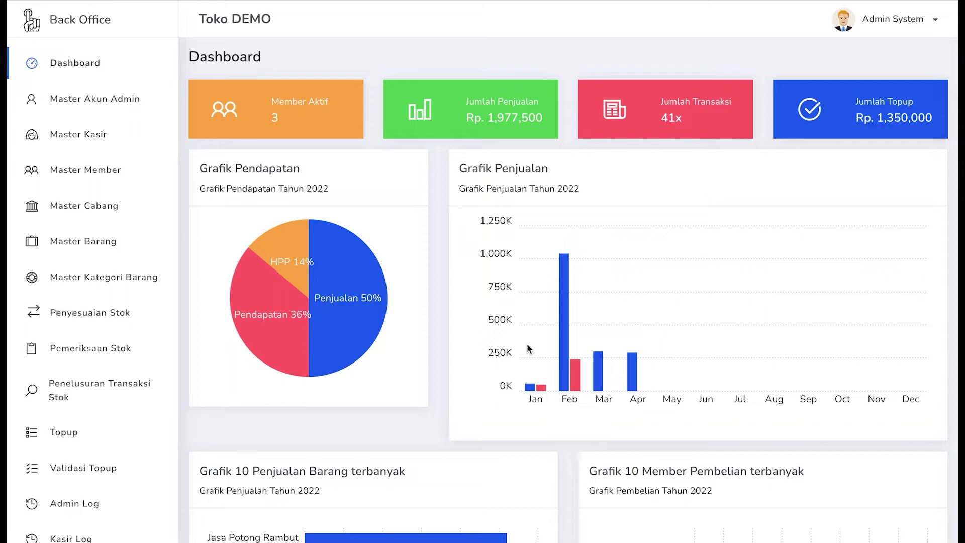
scroll(527, 348, "down", 1)
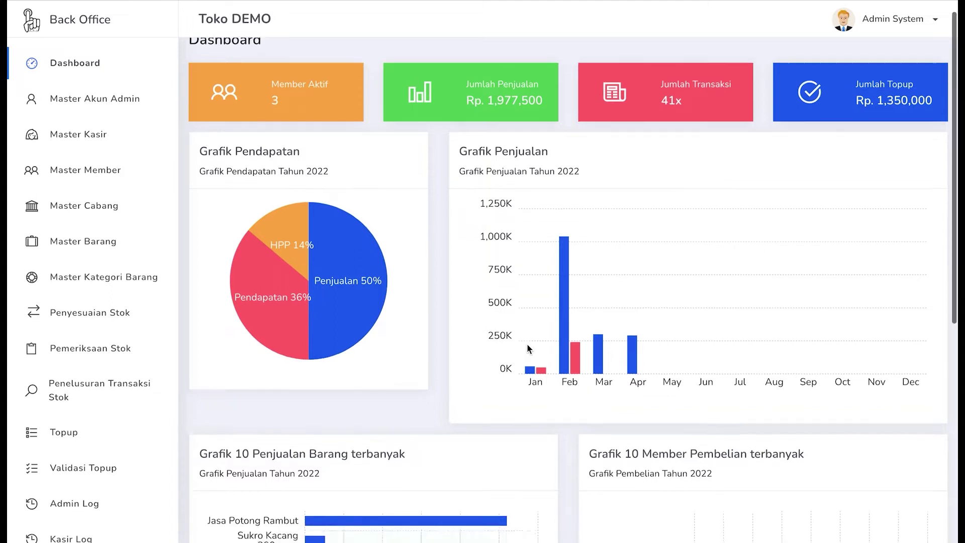
scroll(528, 347, "up", 1)
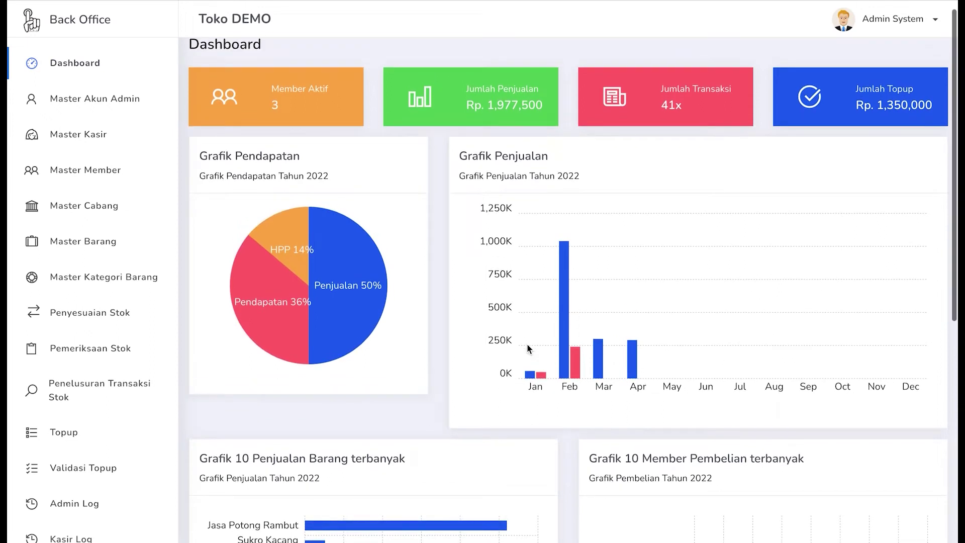
scroll(526, 343, "down", 1)
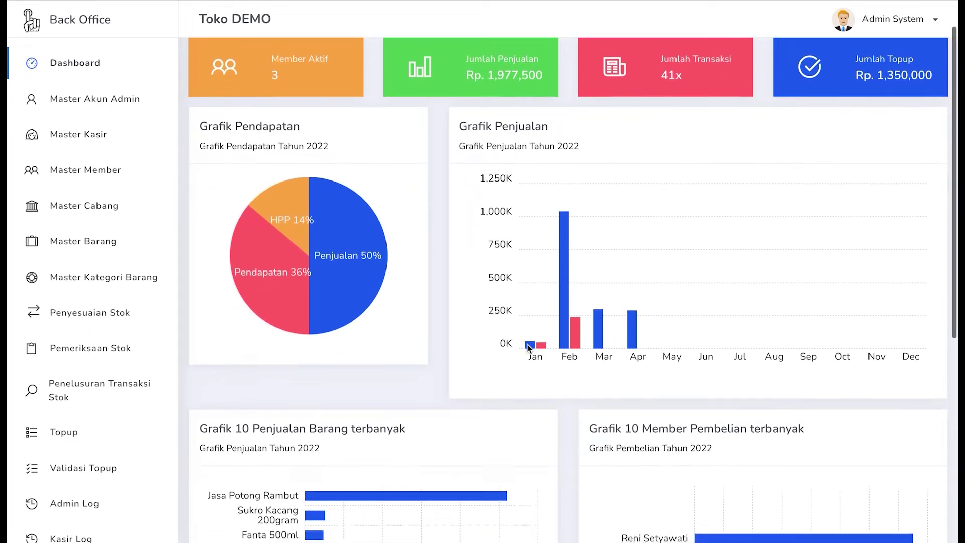
scroll(527, 345, "up", 2)
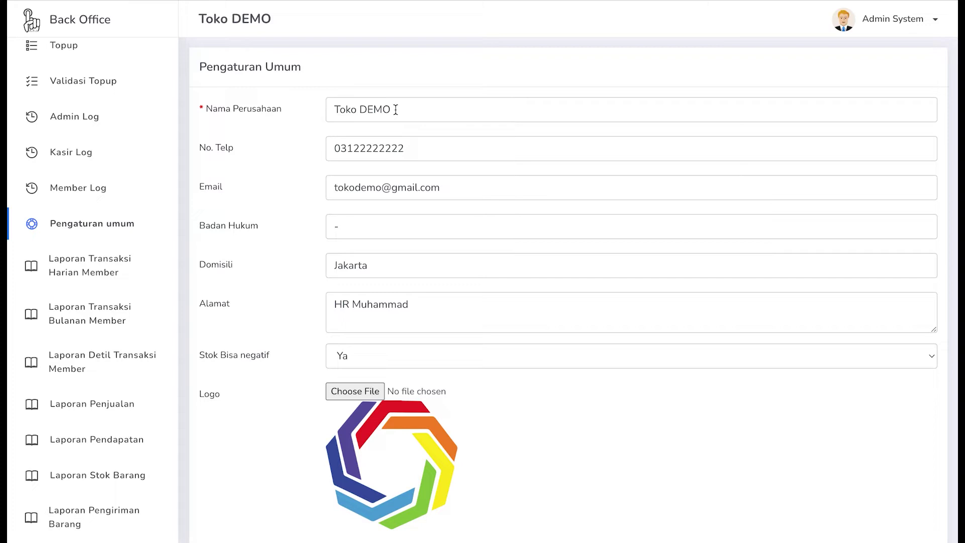
scroll(369, 157, "down", 1)
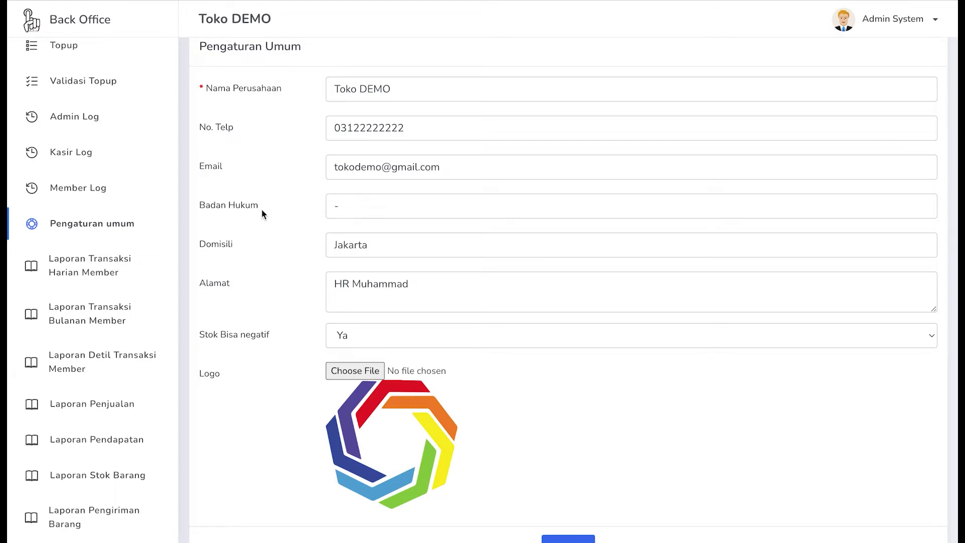
scroll(261, 210, "down", 2)
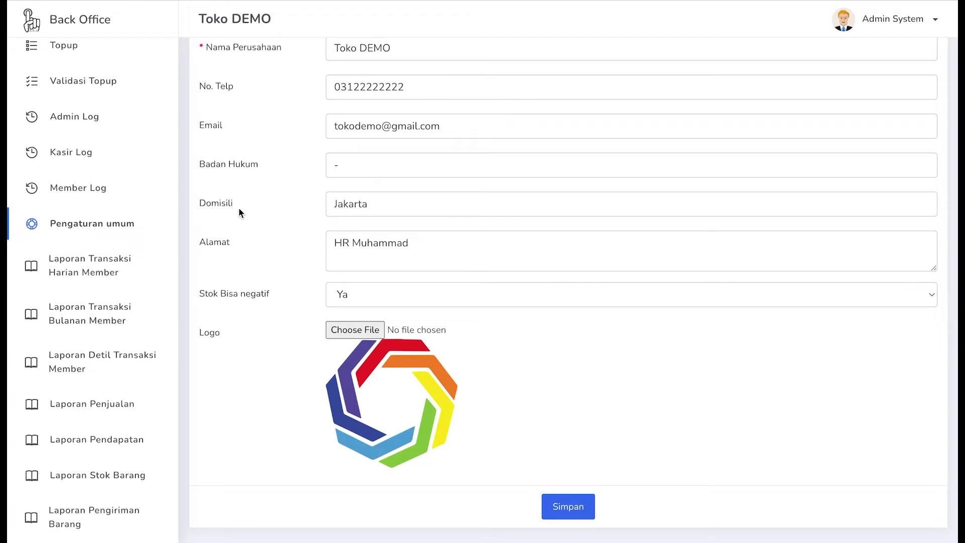
scroll(231, 242, "down", 1)
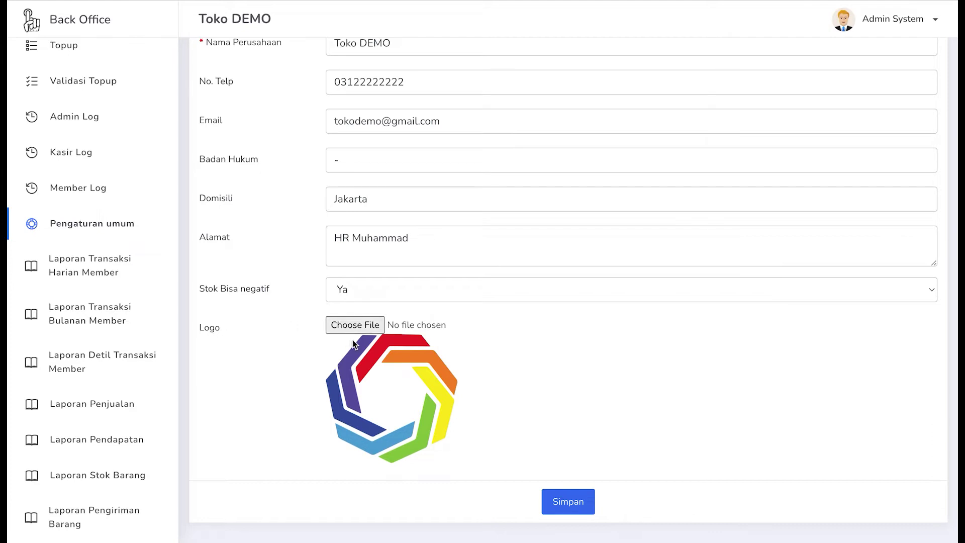
scroll(372, 358, "up", 2)
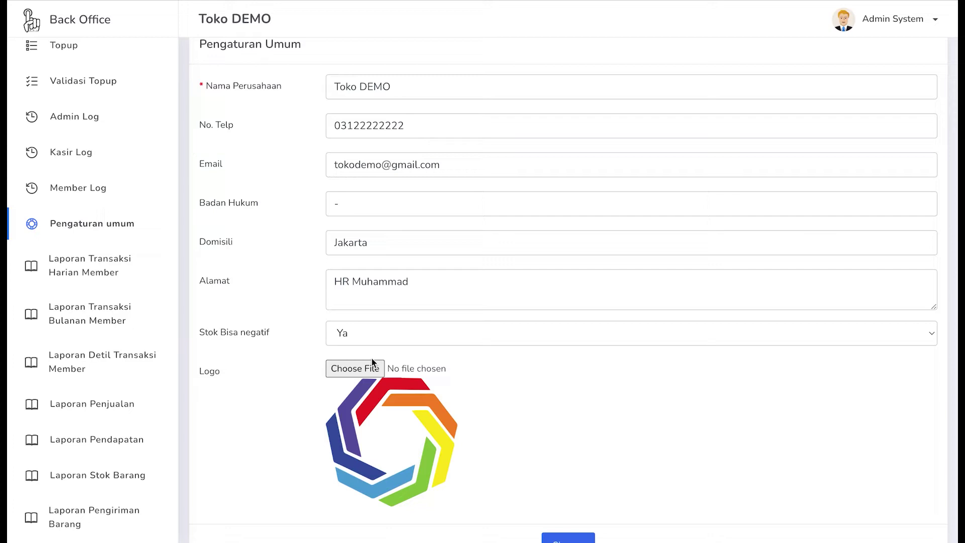
scroll(372, 357, "up", 1)
left_click(389, 261)
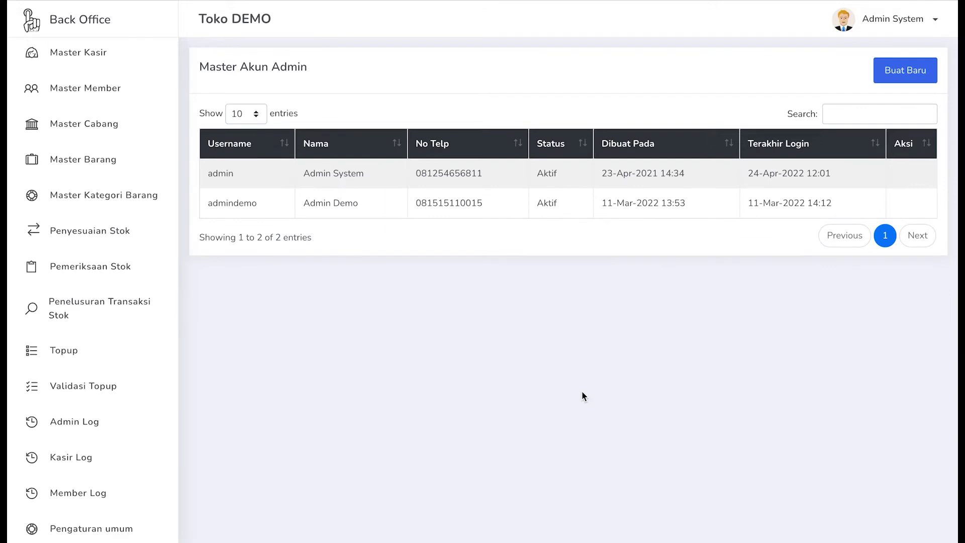
- Scroll up the Master Akun Admin table listing the two active admin accounts
scroll(121, 328, "up", 3)
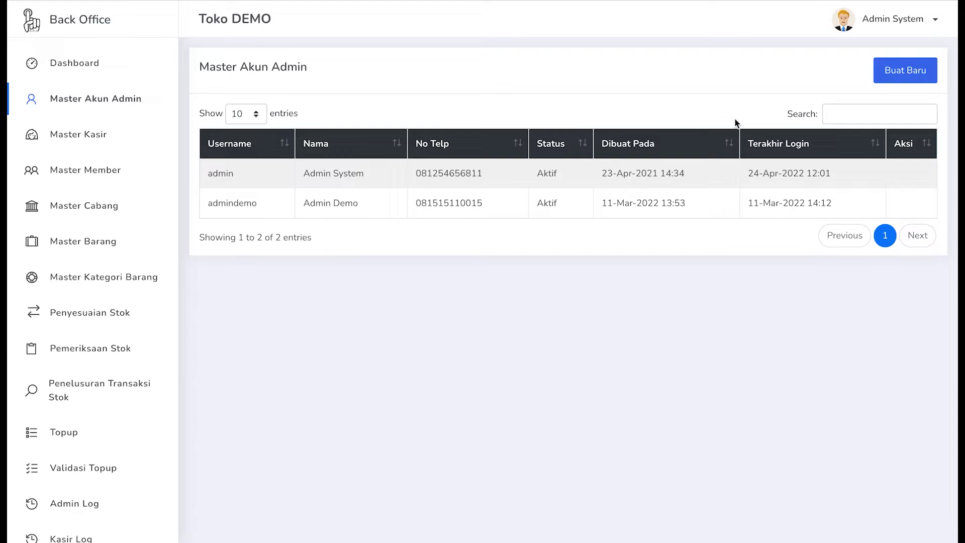
- Open a blank Form Master Akun Admin for a new admin account
left_click(895, 75)
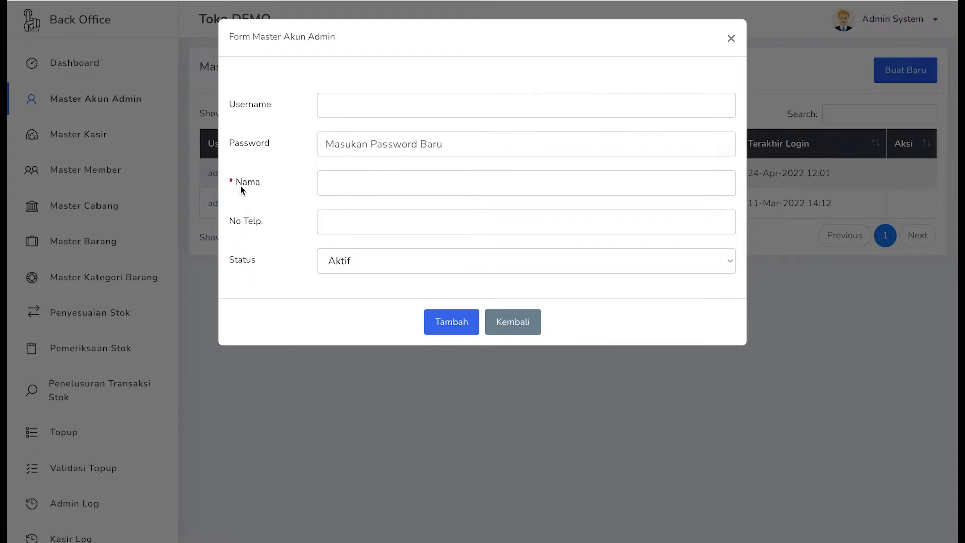
left_click(363, 184)
left_click(357, 221)
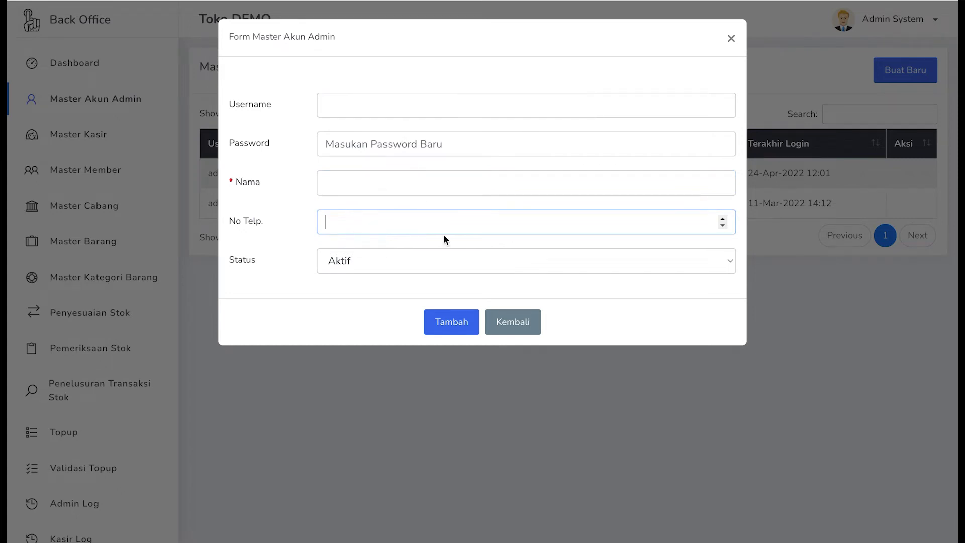
left_click(481, 97)
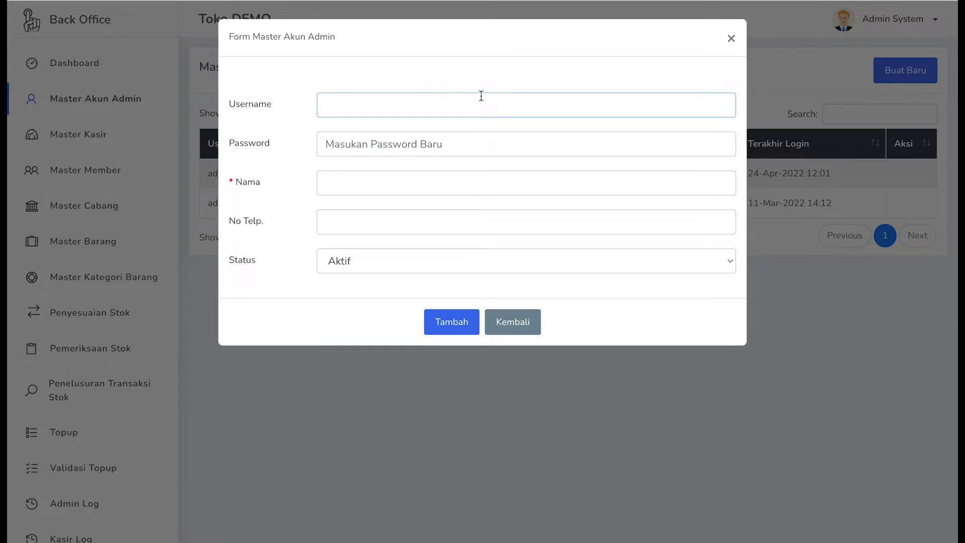
- Enter username 'bagas', a password and name 'Bagas', then save the account
type("bagas")
key("Tab")
type("123")
key("BackSpace")
key("BackSpace")
key("BackSpace")
type("12345")
key("Tab")
type("Bagas")
left_click(435, 213)
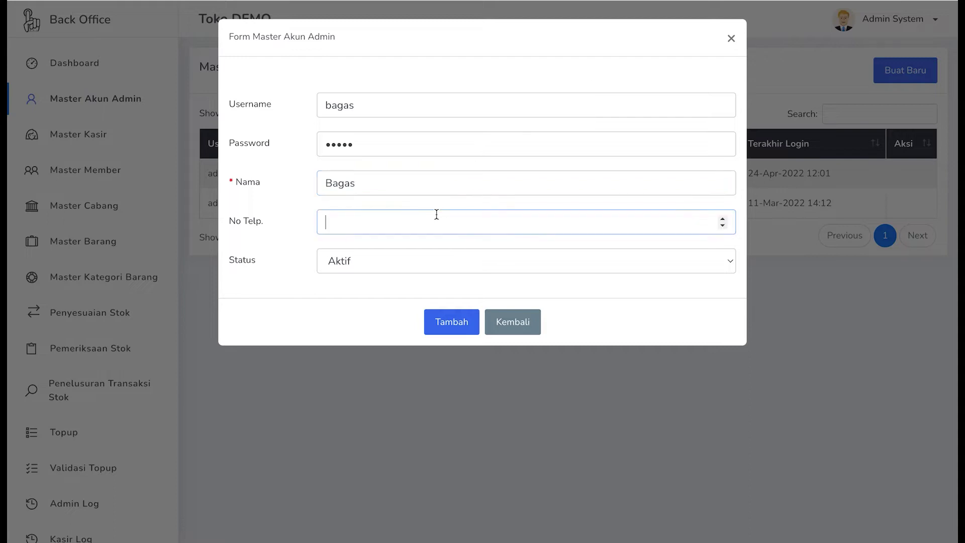
left_click(450, 321)
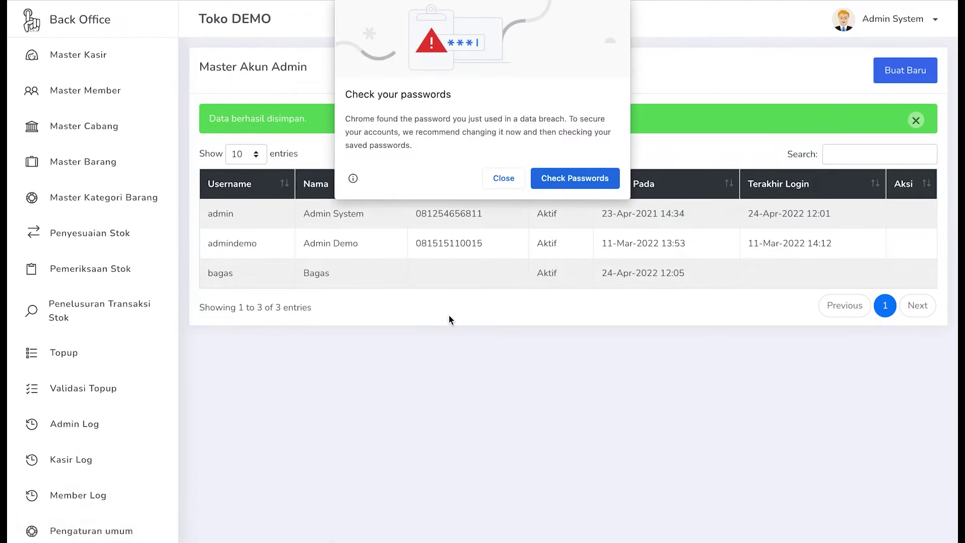
- Dismiss Chrome's password breach warning and decline saving the password
left_click(498, 179)
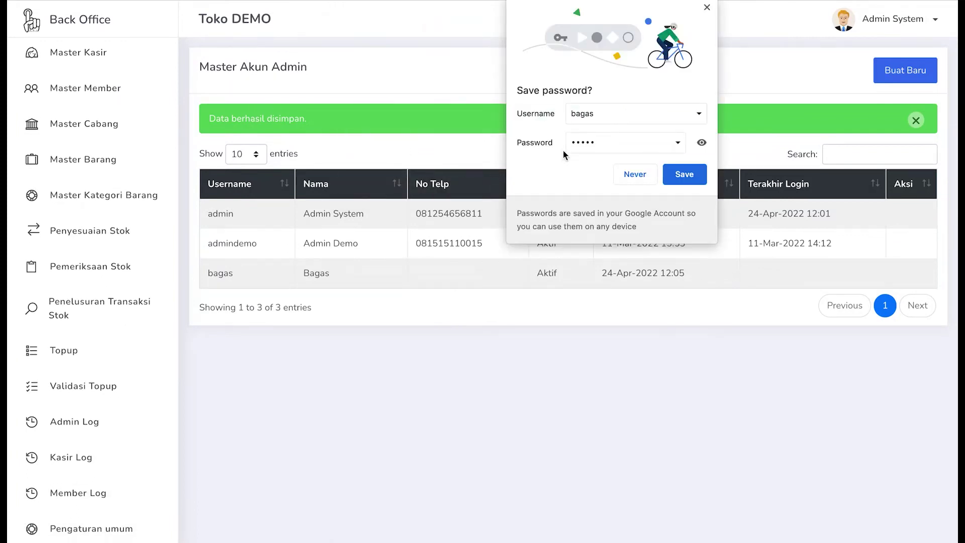
left_click(635, 173)
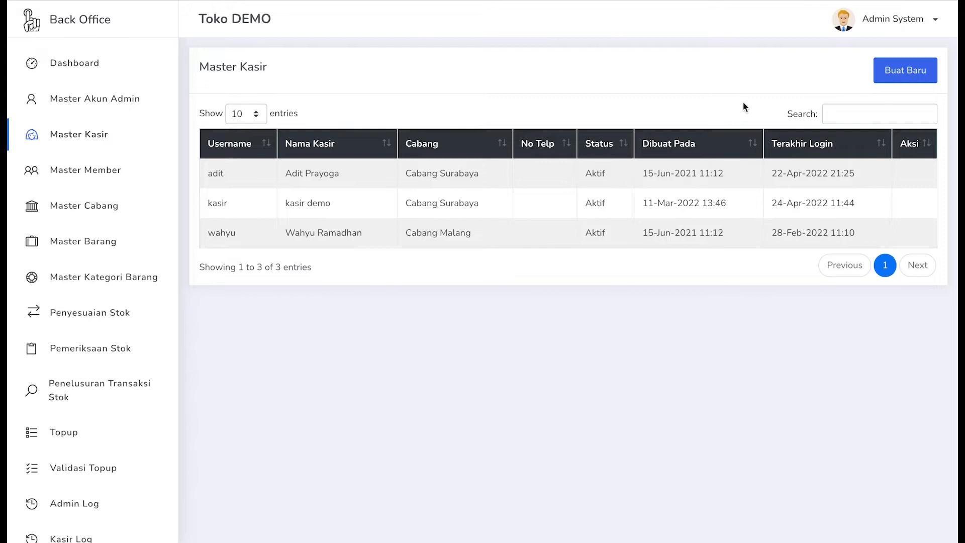
left_click(903, 74)
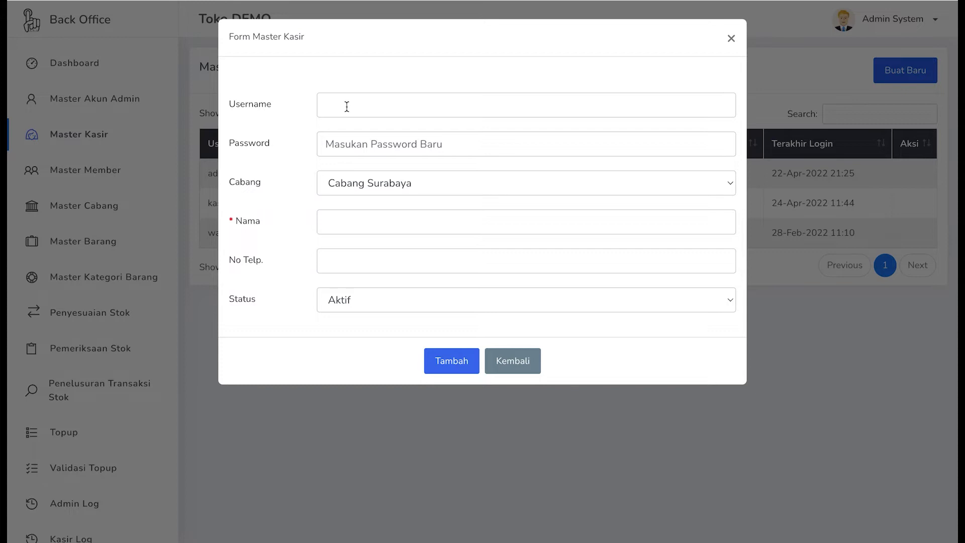
left_click(336, 190)
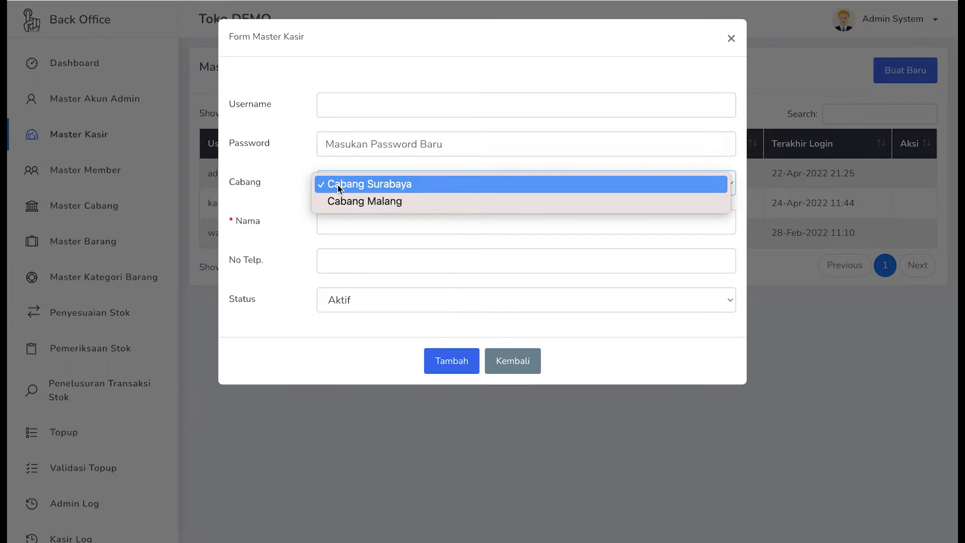
left_click(337, 188)
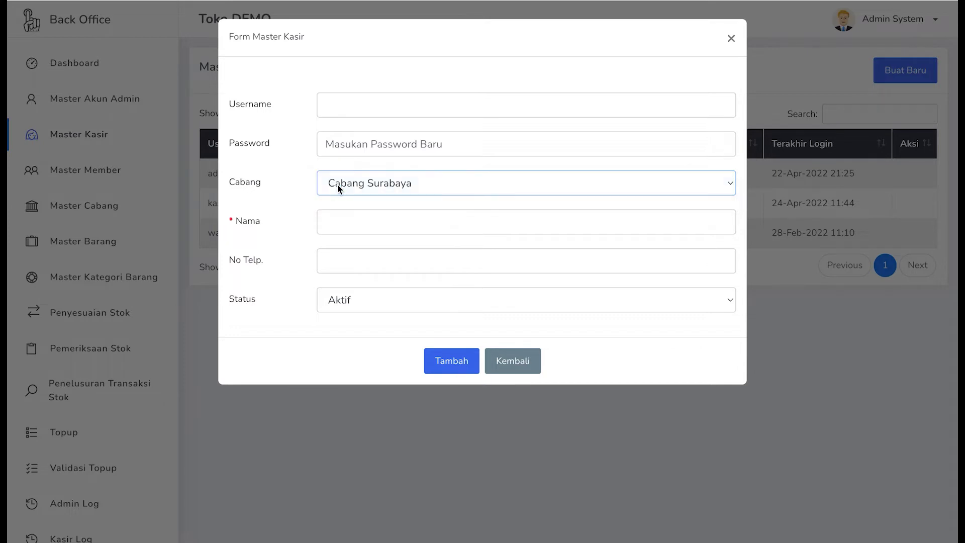
left_click(332, 223)
left_click(332, 263)
left_click(503, 364)
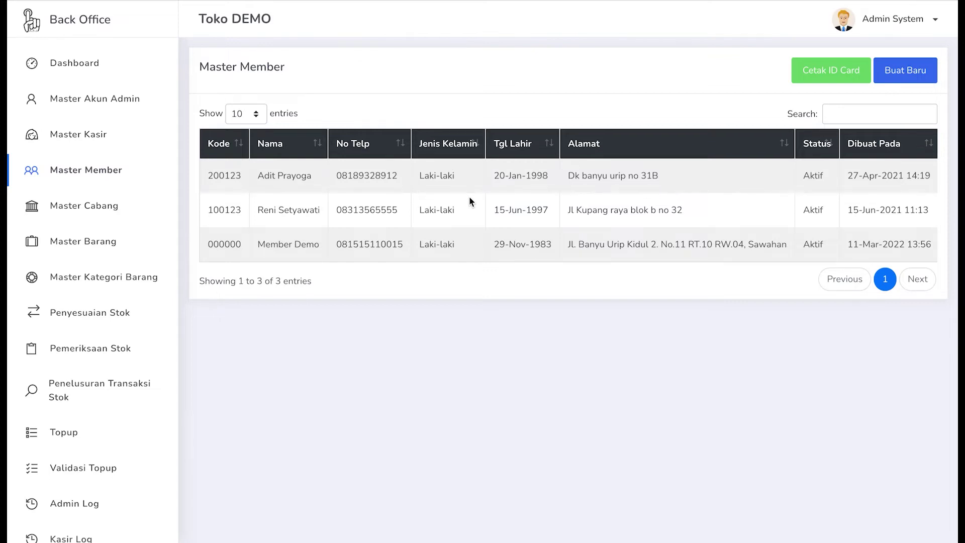
- Scroll the Master Member table sideways to inspect its columns, then start a new member record
scroll(469, 201, "right", 2)
scroll(469, 201, "left", 2)
left_click(908, 76)
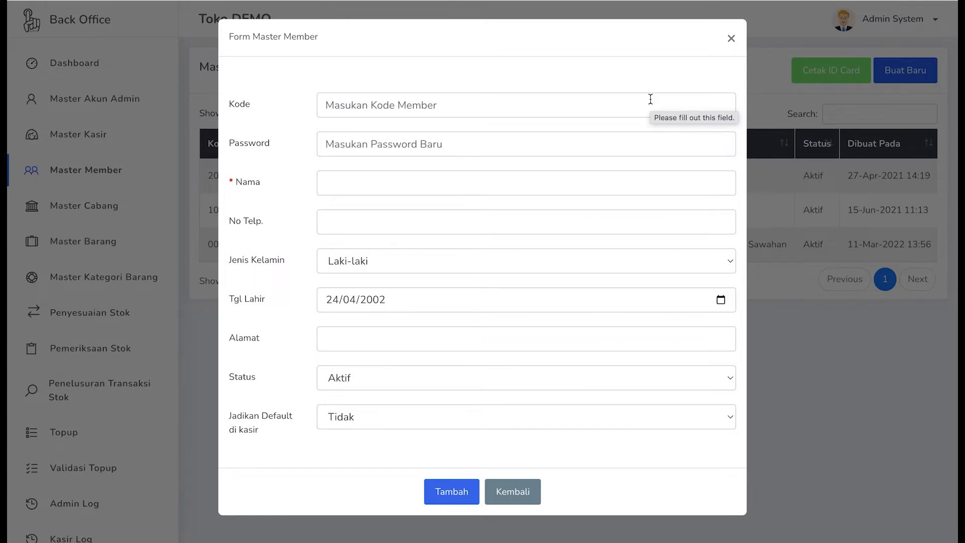
left_click(476, 111)
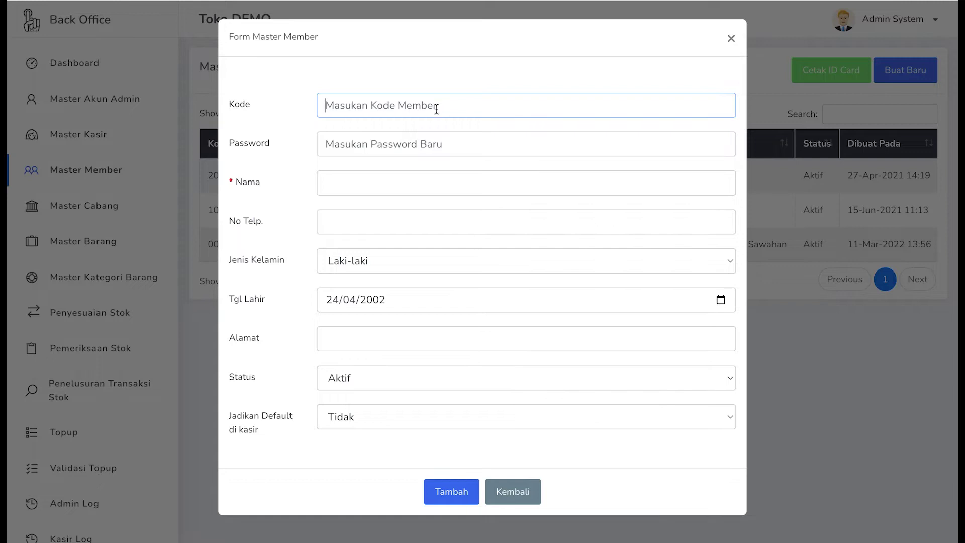
mouse_move(404, 142)
left_click(344, 258)
left_click(297, 267)
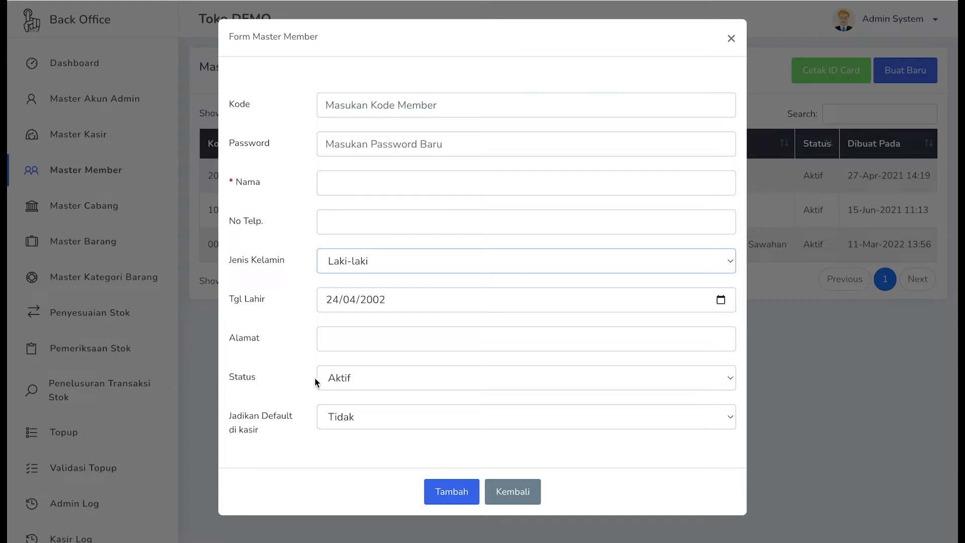
left_click(364, 376)
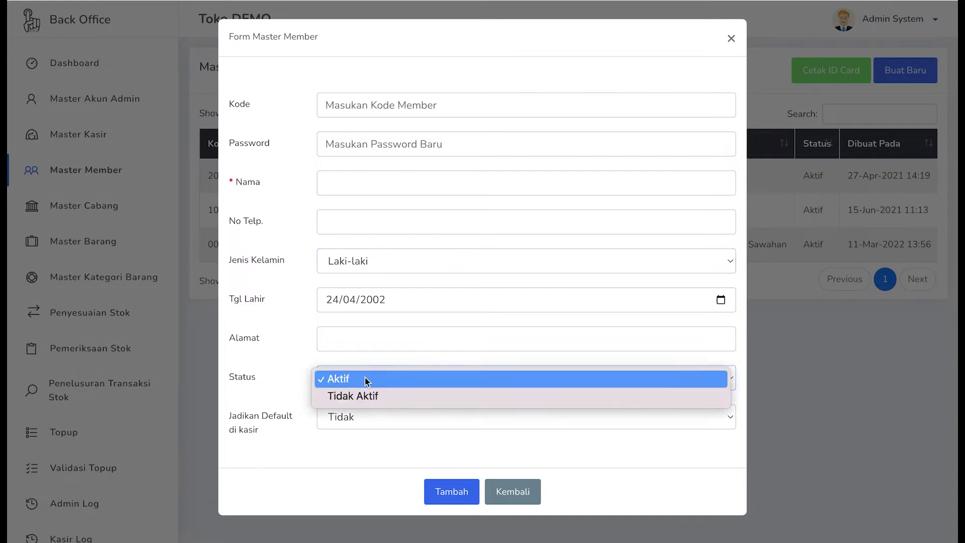
left_click(365, 378)
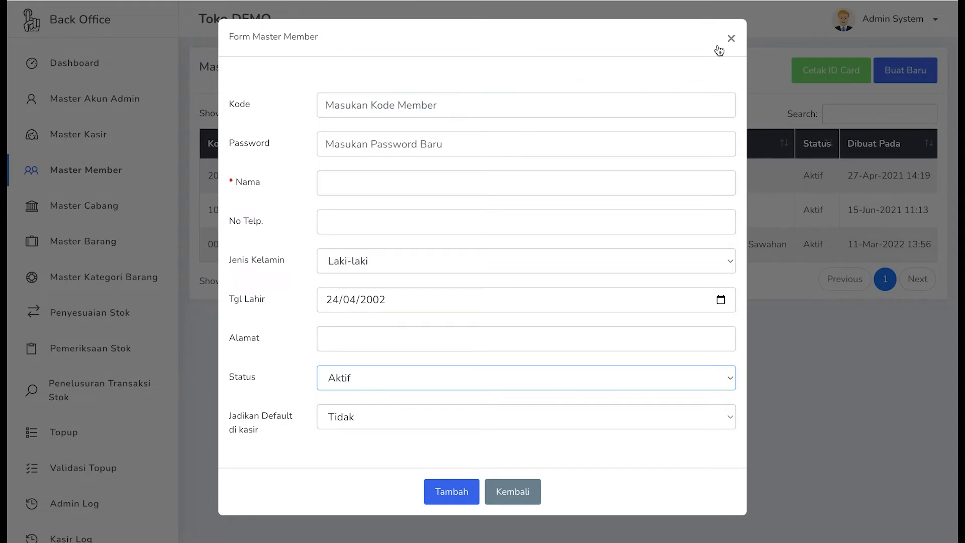
left_click(731, 39)
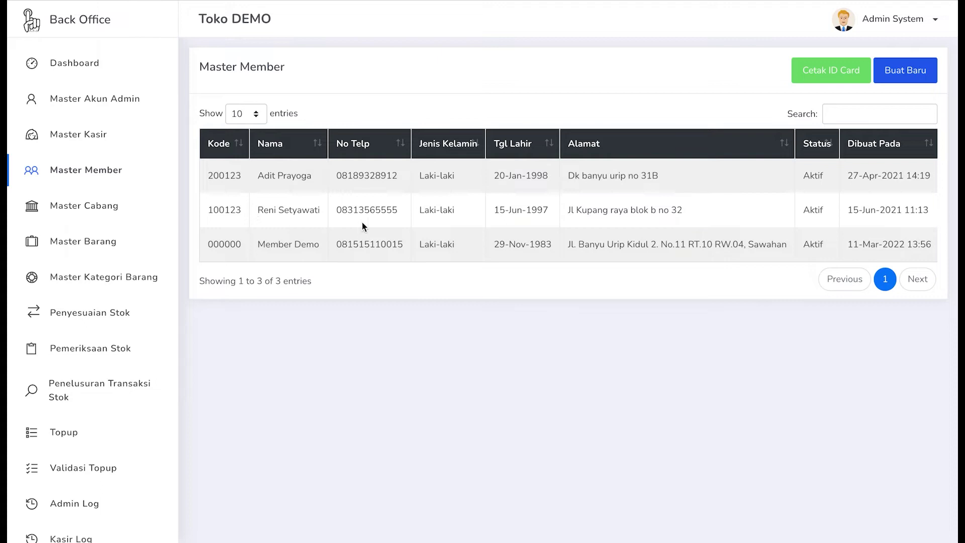
- Scroll the member table right until the Terakhir Login and Aksi columns show
scroll(418, 216, "right", 1)
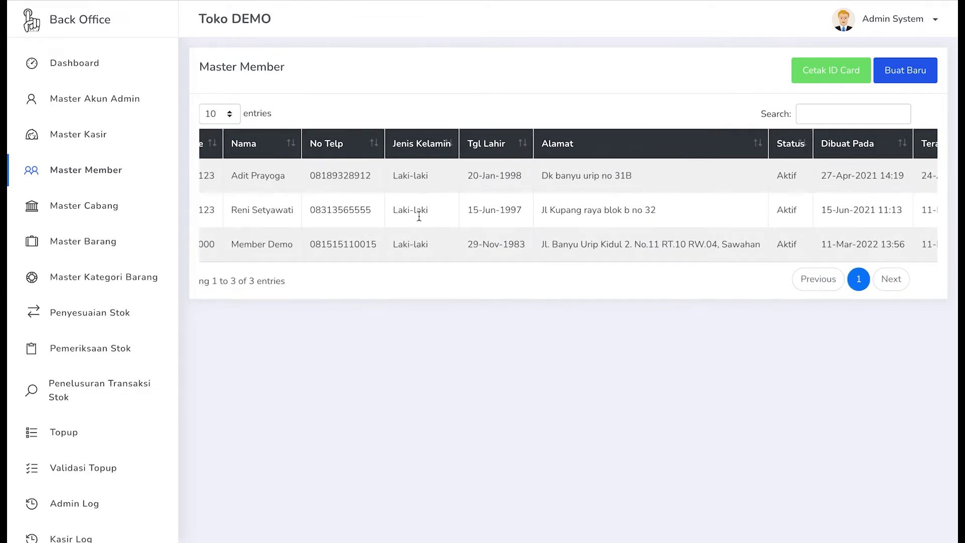
scroll(419, 217, "right", 1)
scroll(441, 215, "right", 3)
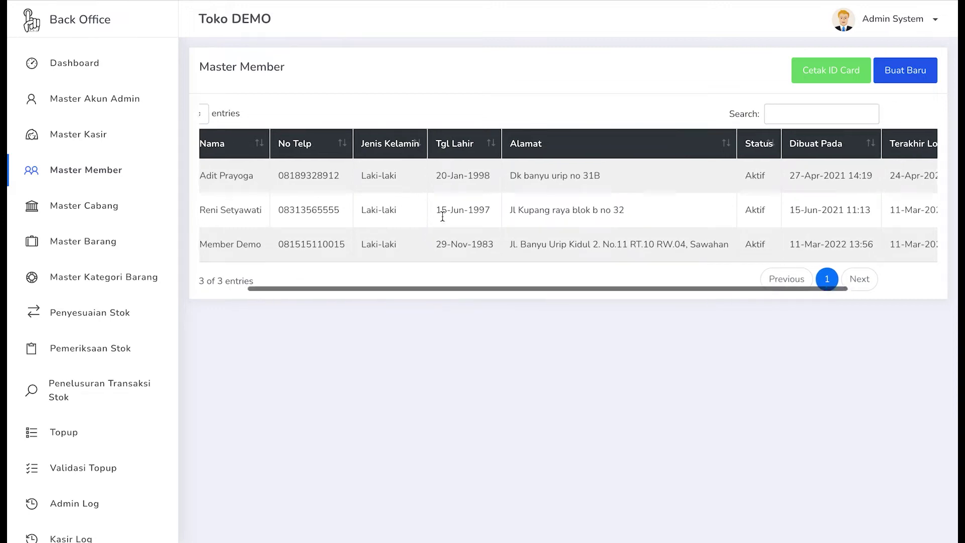
scroll(369, 206, "left", 2)
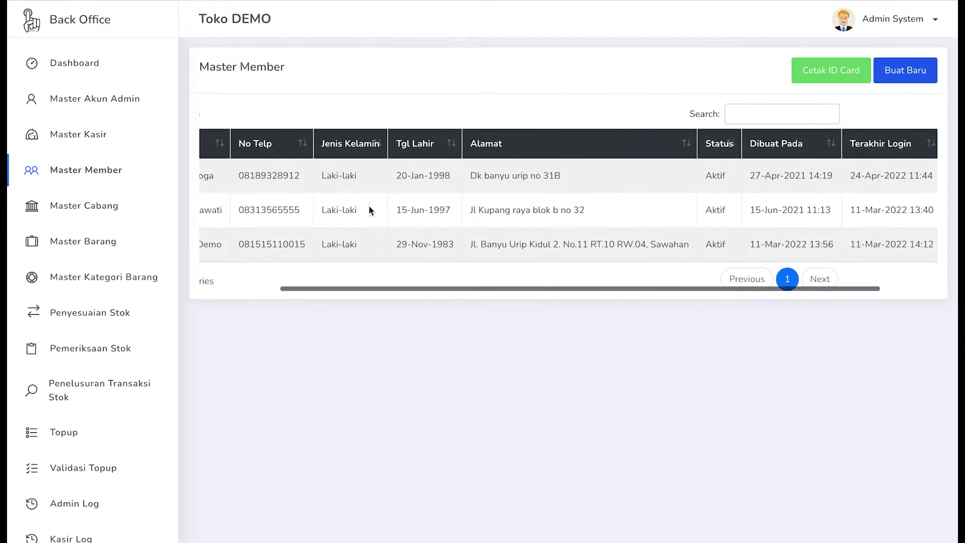
scroll(359, 206, "right", 3)
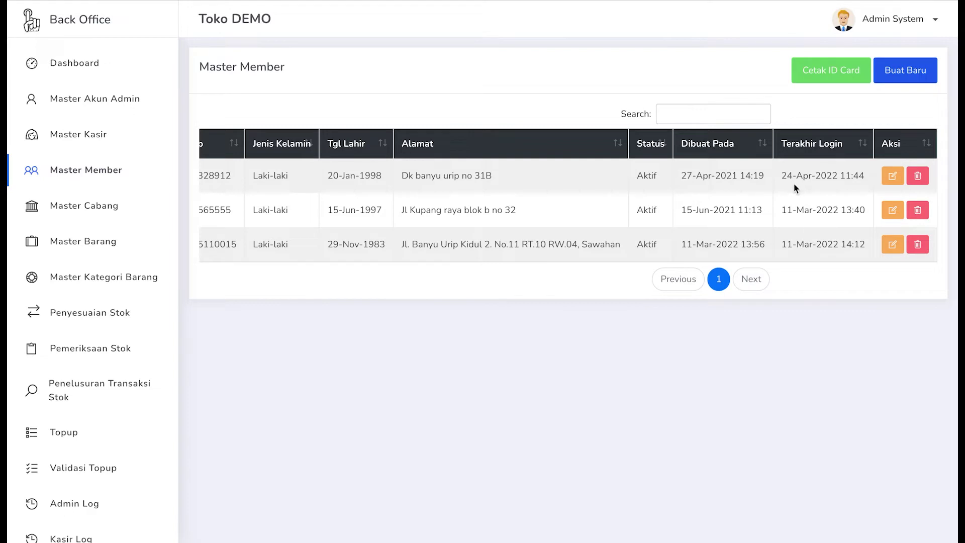
left_click(893, 212)
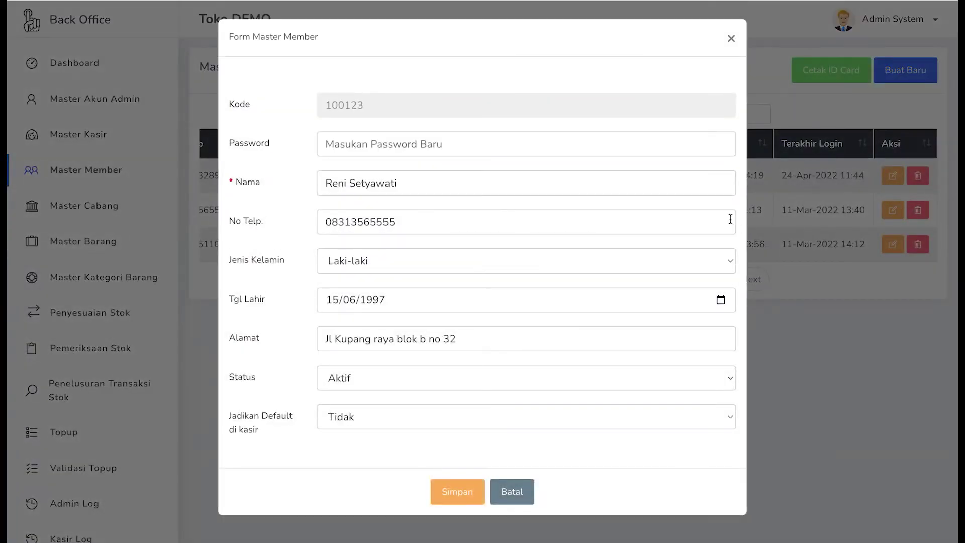
left_click(406, 188)
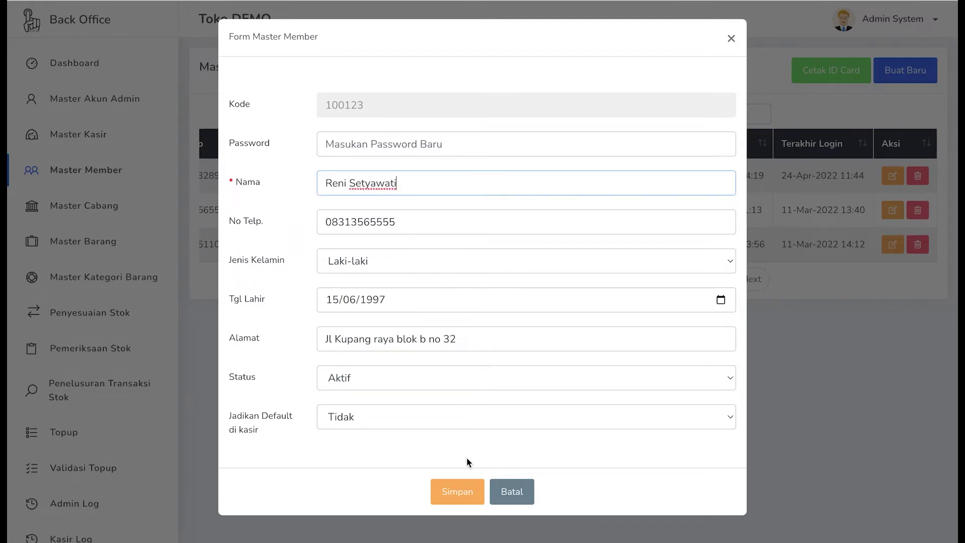
left_click(512, 498)
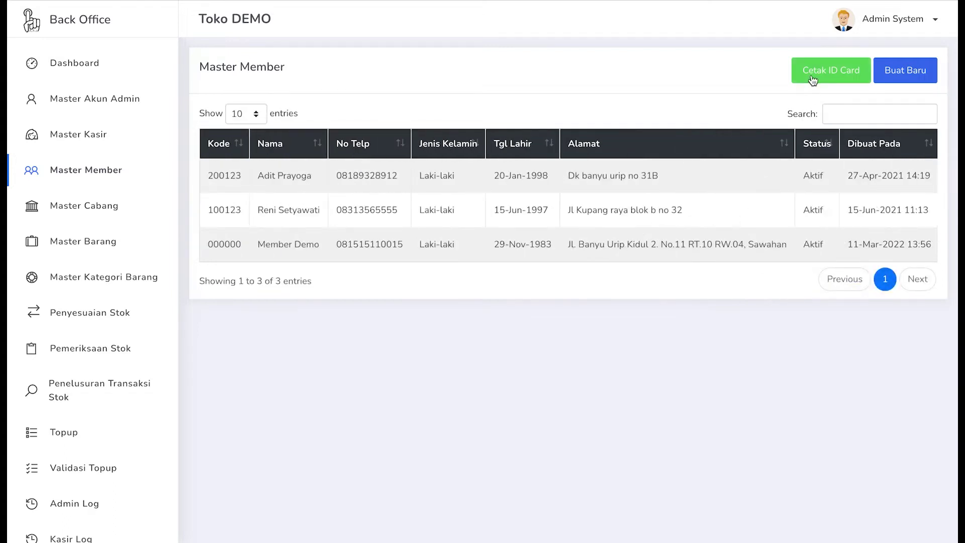
left_click(828, 74)
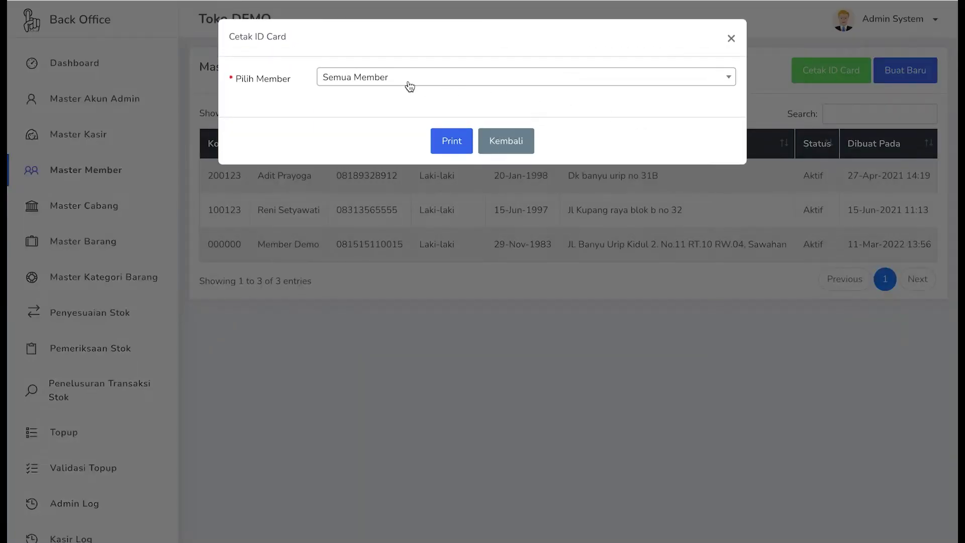
- Print ID cards for all members with Semua Member selected
left_click(409, 83)
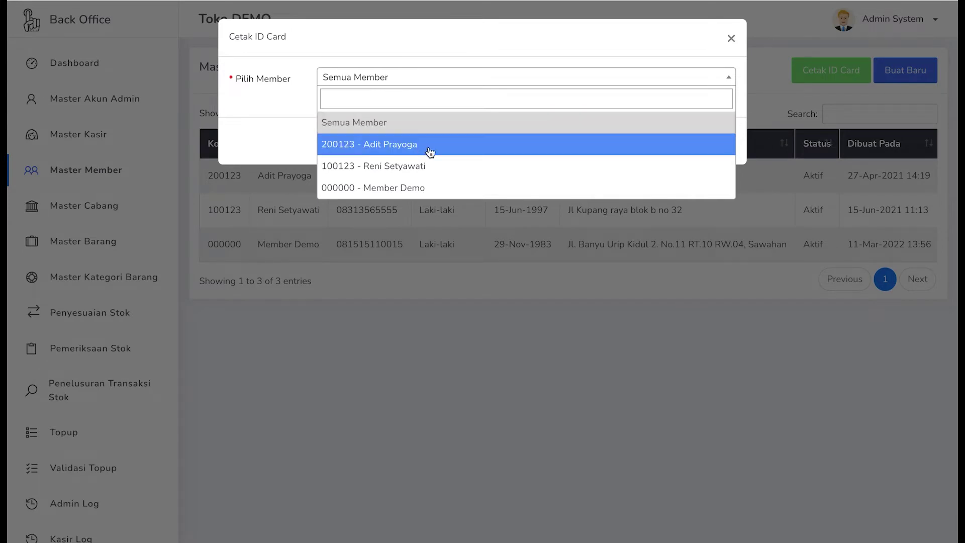
left_click(446, 82)
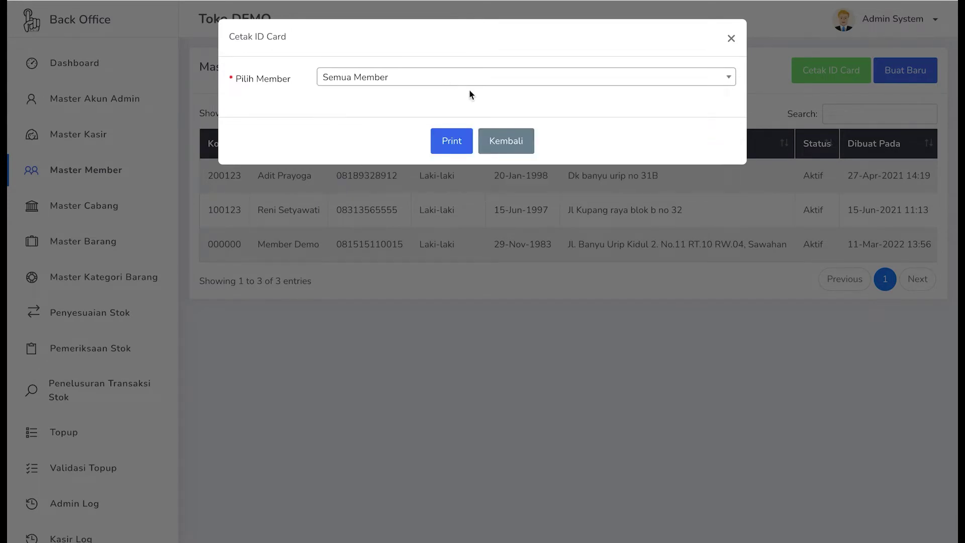
left_click(450, 143)
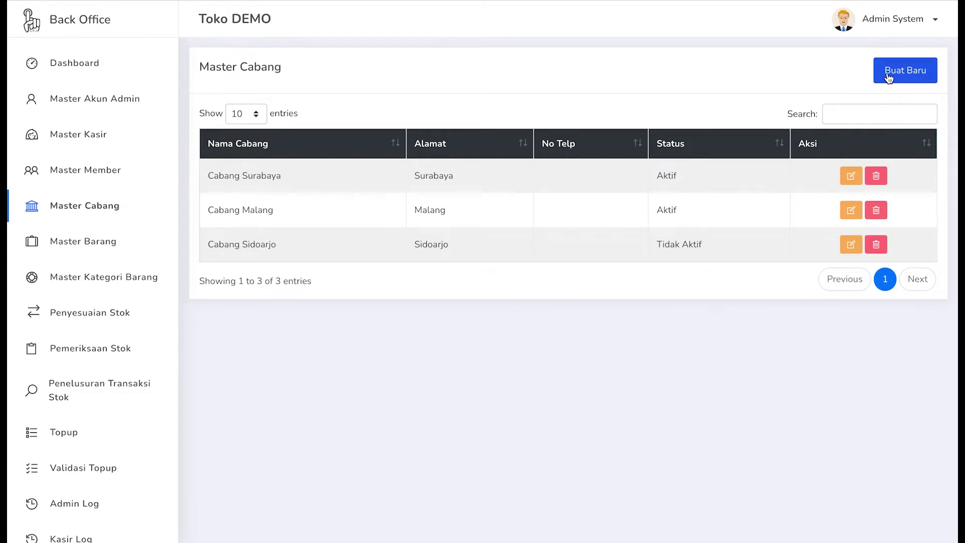
- Open the Form Master Cabang dialog via Buat Baru on the branch list
left_click(914, 78)
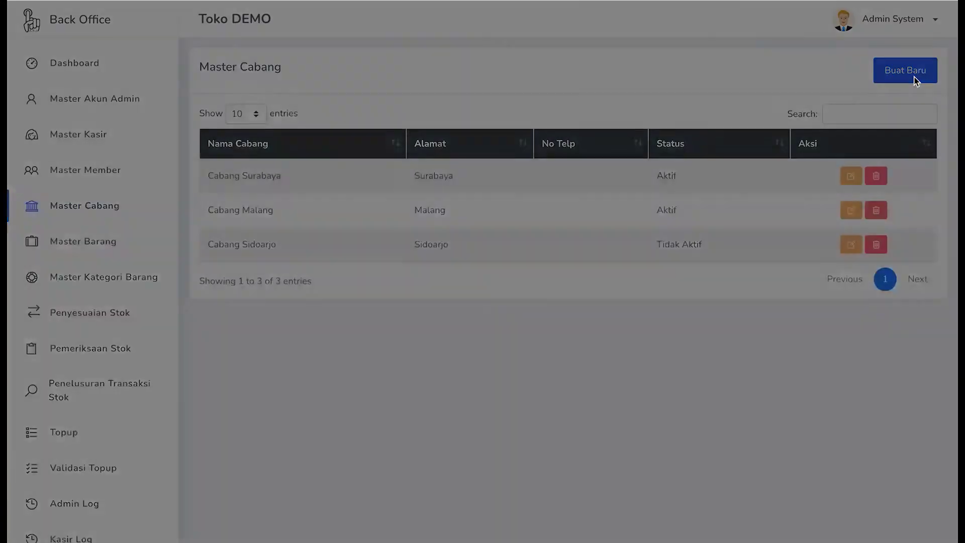
- Focus the Nama Cabang field, then close the form with Kembali unsaved
left_click(365, 81)
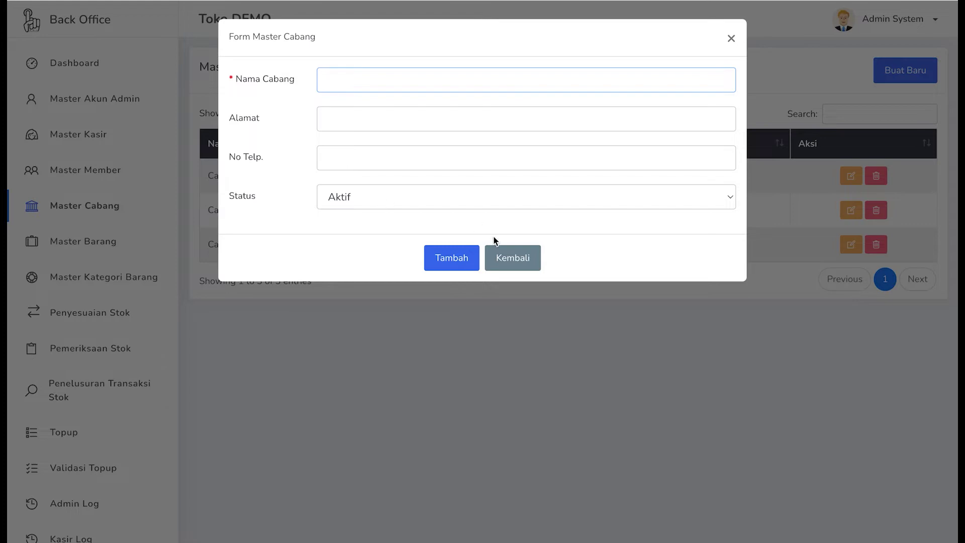
left_click(514, 266)
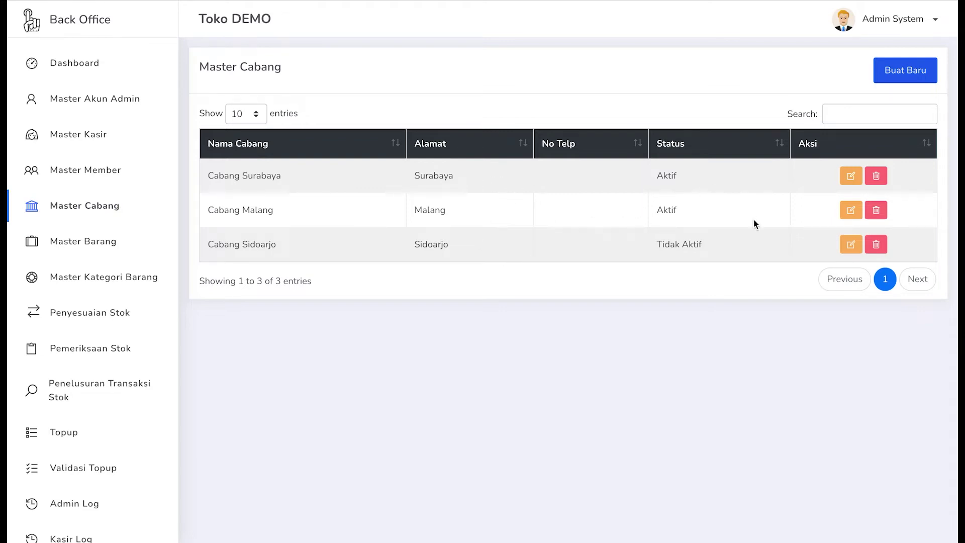
- Open Cabang Surabaya for editing and discard it, then cancel its deletion
left_click(852, 177)
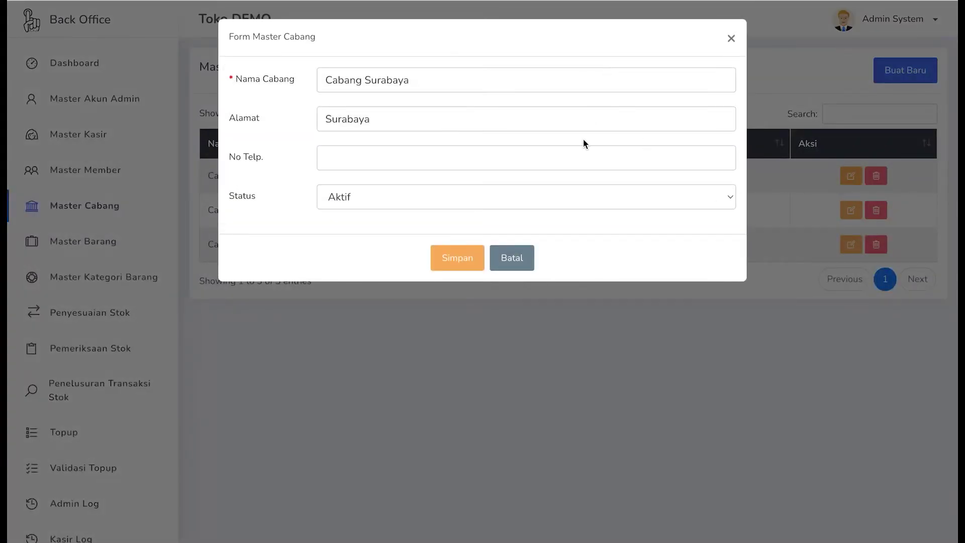
left_click(512, 258)
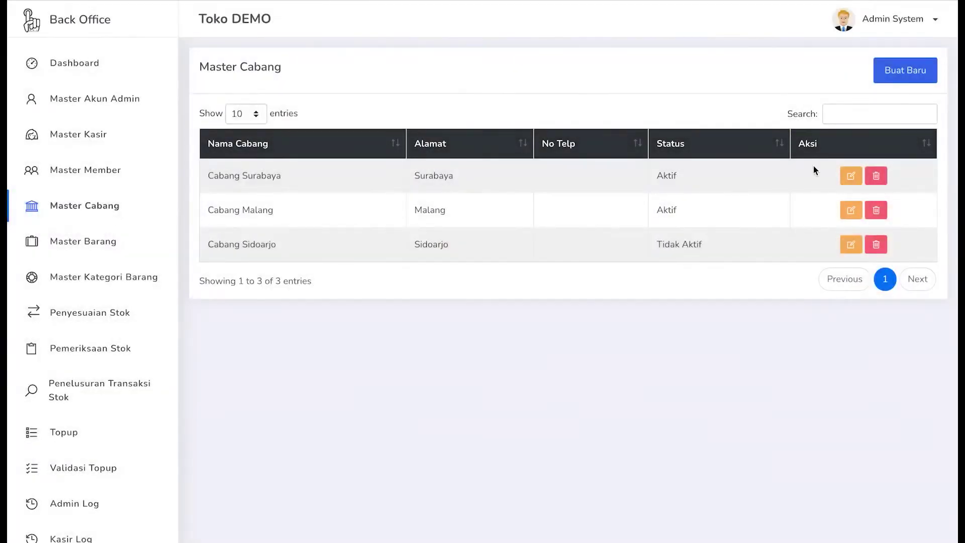
left_click(876, 175)
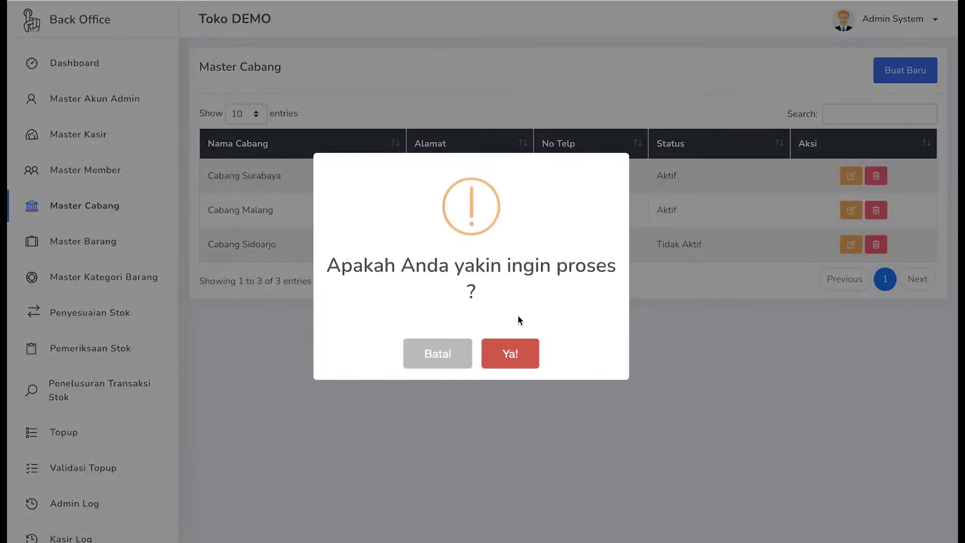
left_click(449, 357)
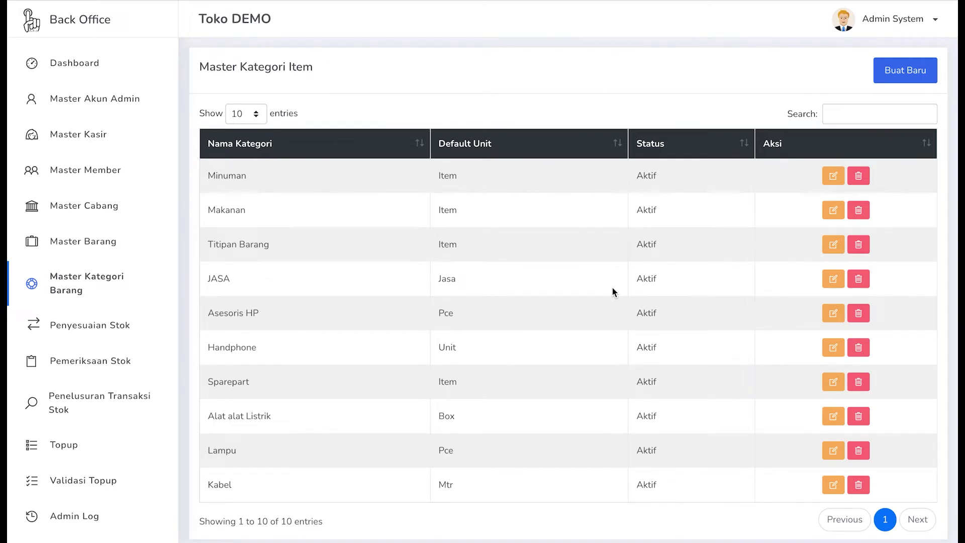
scroll(612, 288, "down", 1)
scroll(613, 288, "up", 1)
- Start a new item category and review its Default Unit and Status, keeping Box and Aktif
left_click(883, 78)
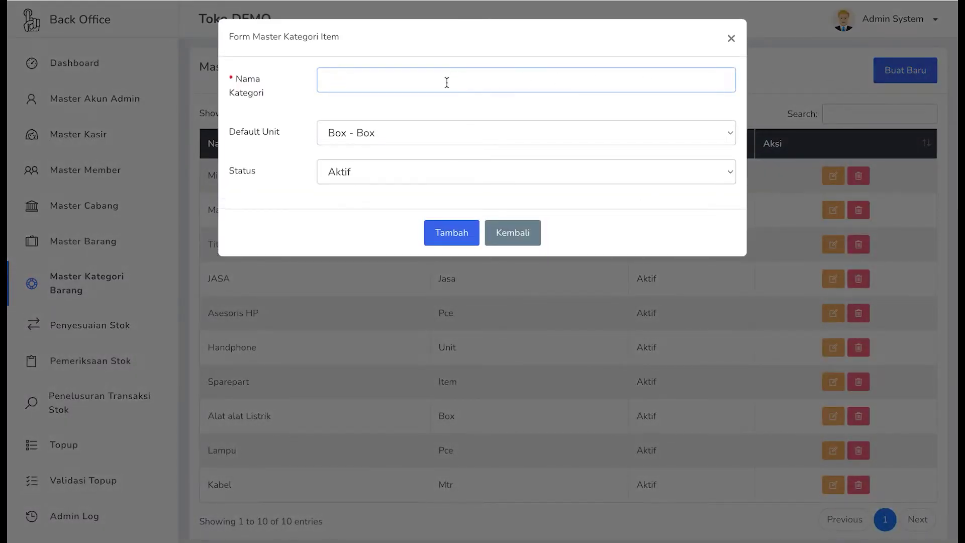
left_click(352, 132)
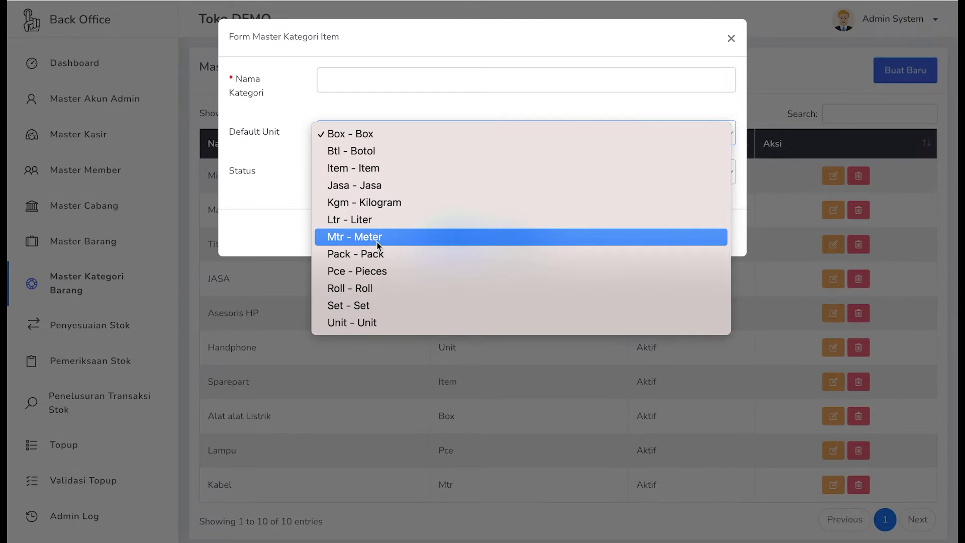
left_click(290, 168)
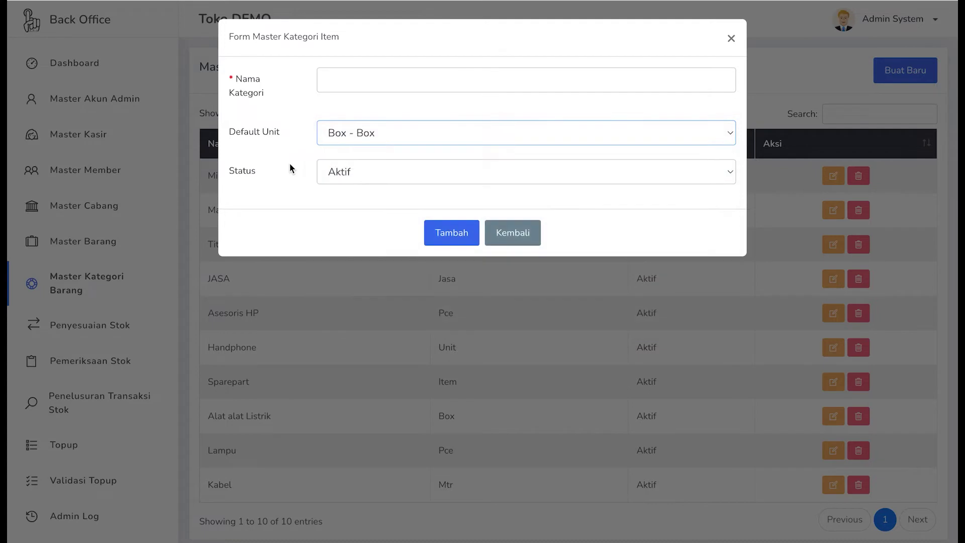
left_click(390, 172)
left_click(250, 177)
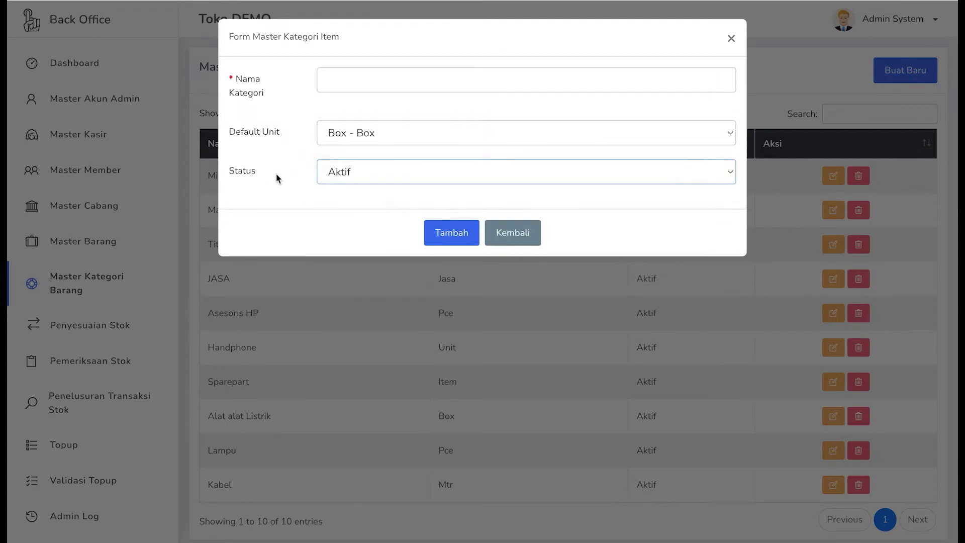
- Leave the new-category form unsaved, cancel editing Minuman, then bring up its delete prompt
left_click(499, 233)
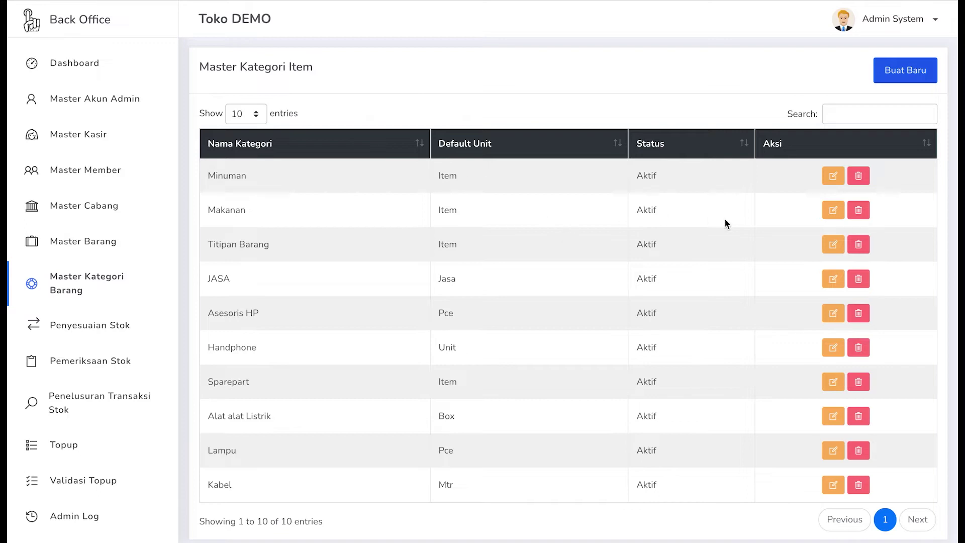
scroll(799, 226, "down", 1)
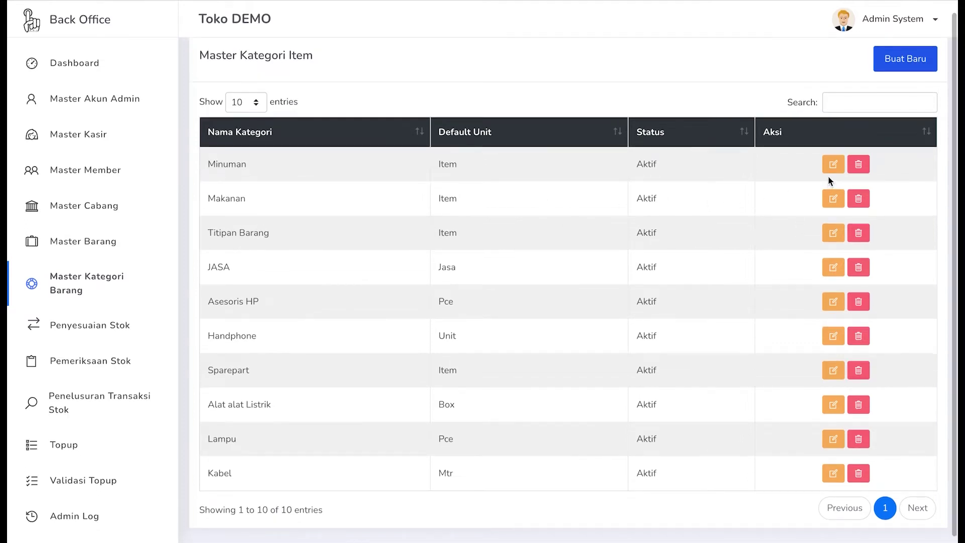
left_click(832, 167)
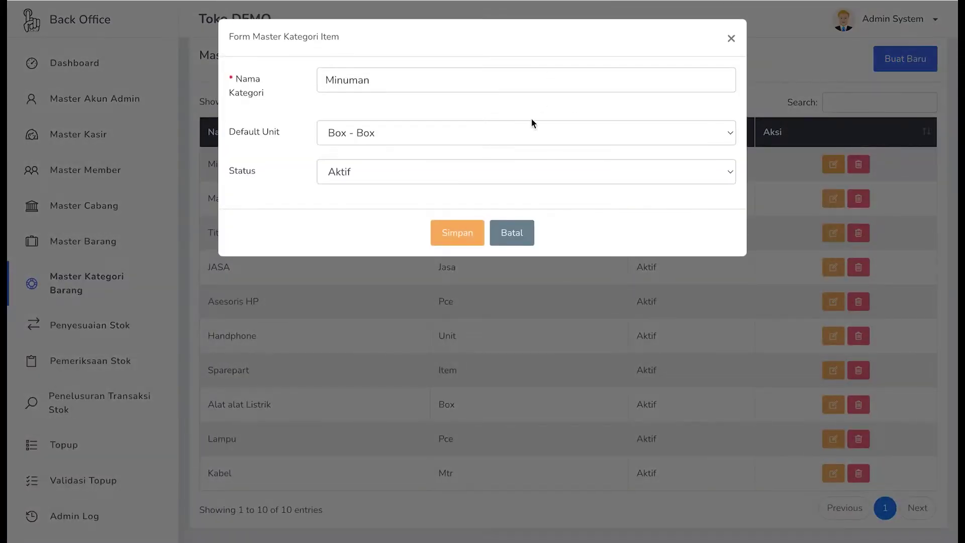
left_click(514, 235)
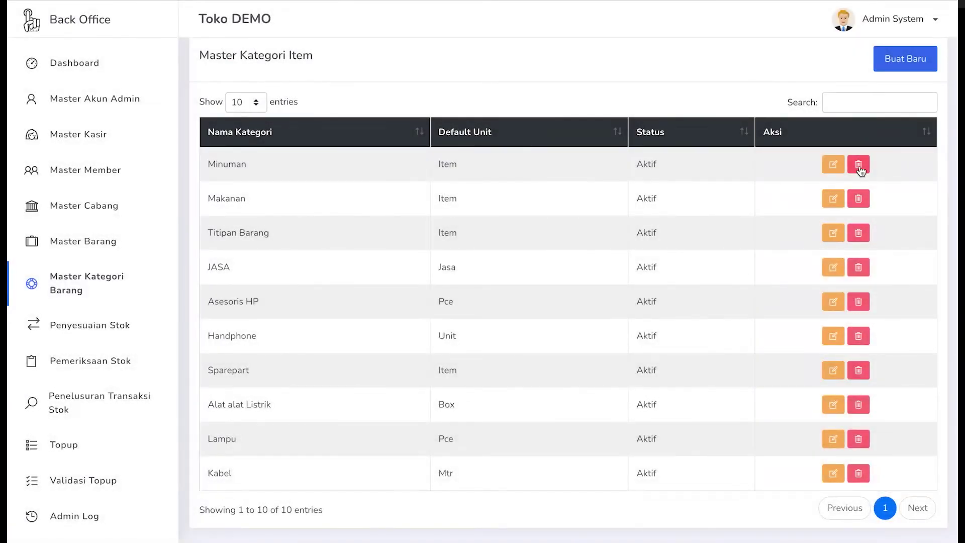
left_click(858, 164)
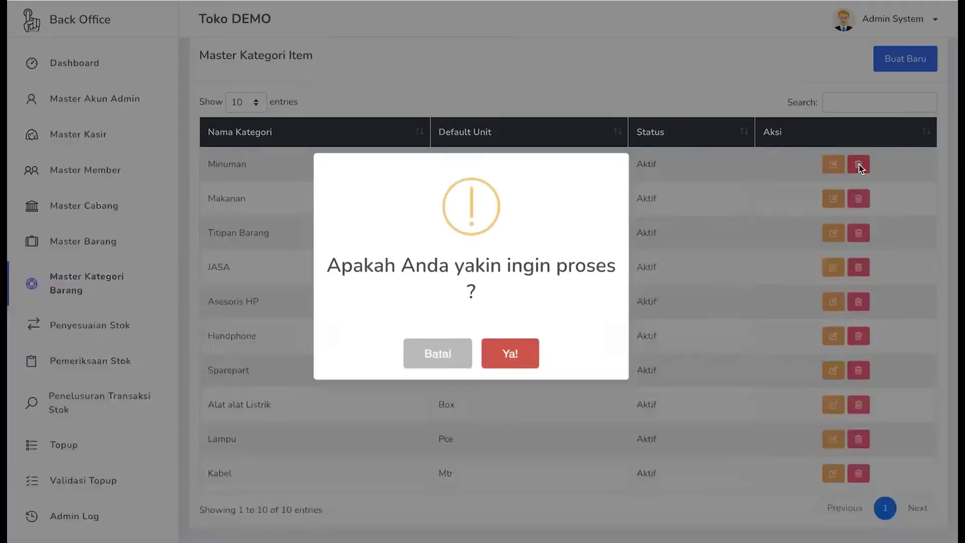
- Cancel the Minuman deletion and start a new item in Master Barang
left_click(451, 357)
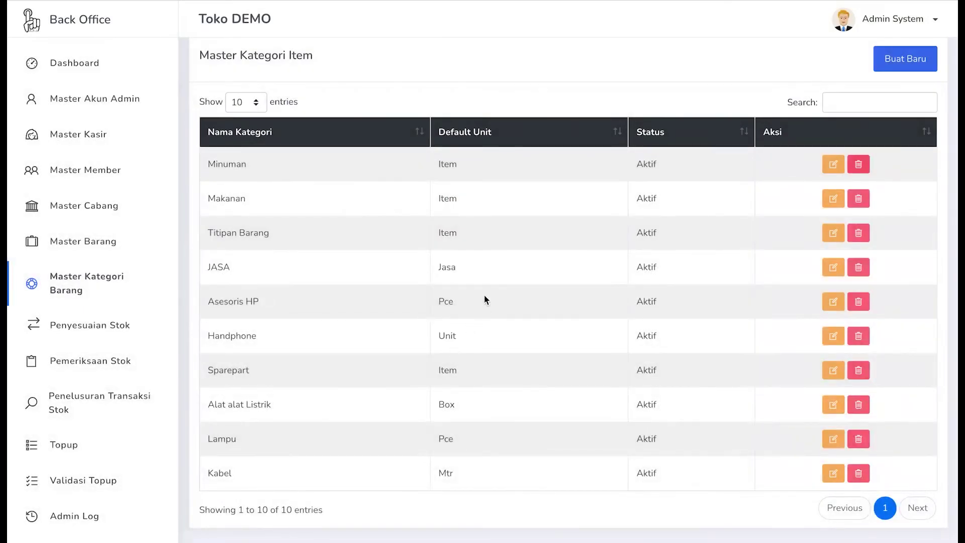
scroll(464, 250, "down", 1)
scroll(463, 250, "up", 1)
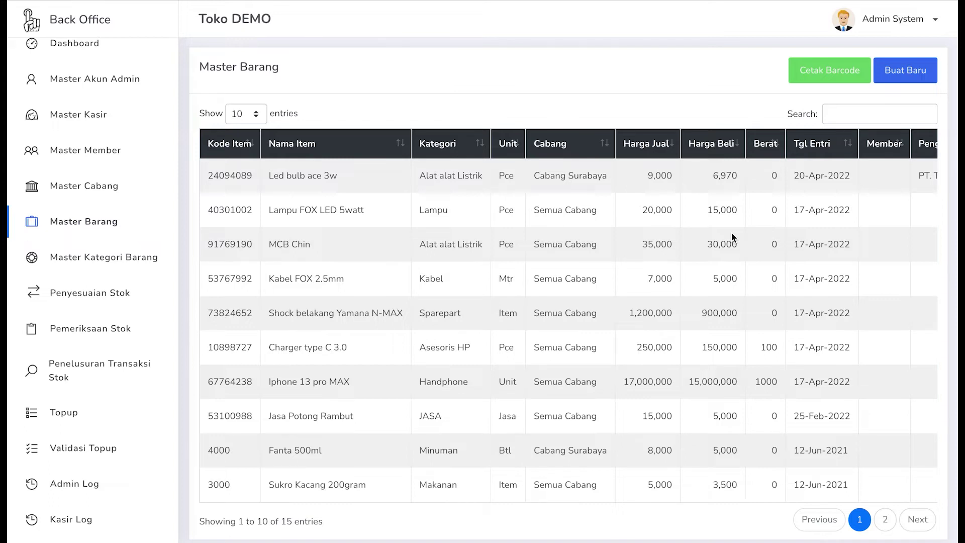
left_click(897, 74)
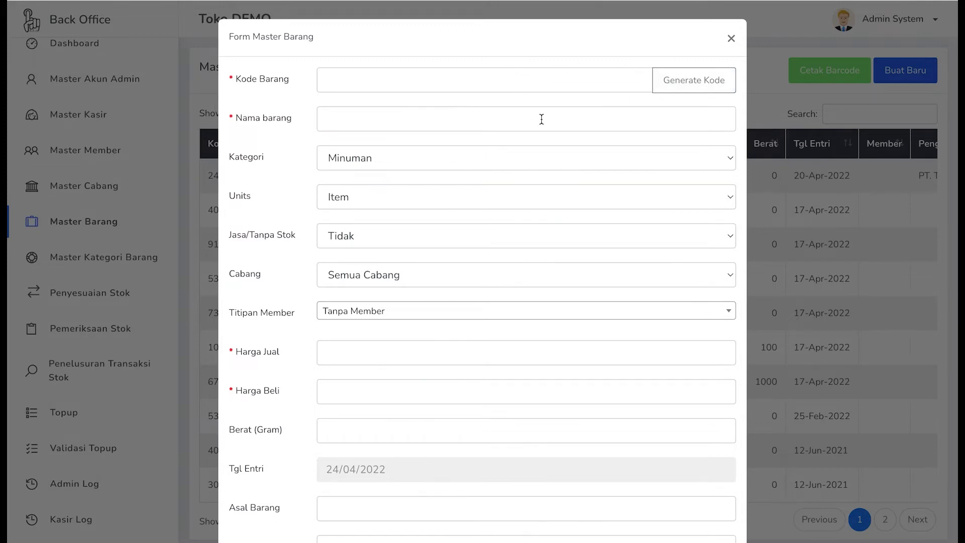
- Generate the item code 63578674 for the new item, leaving Nama barang blank
left_click(687, 85)
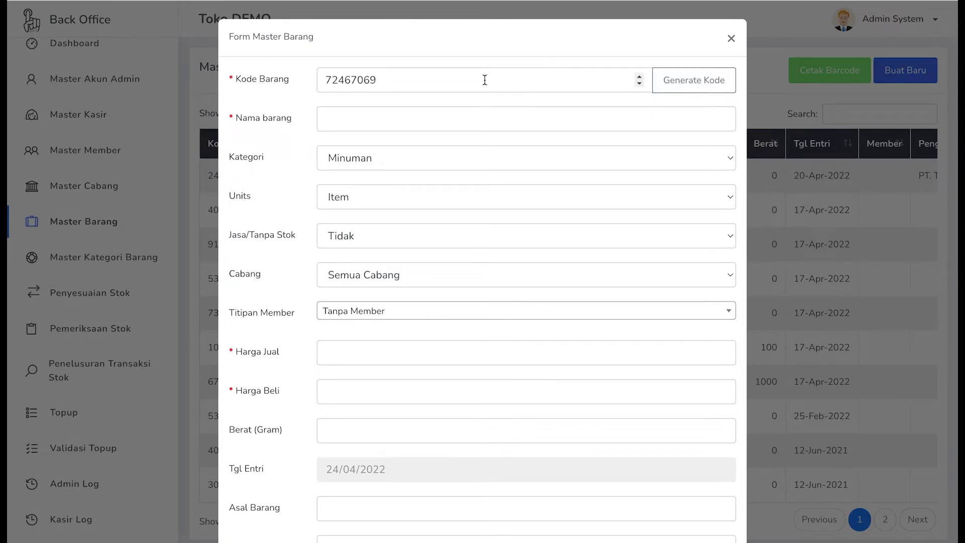
left_click_drag(478, 80, 328, 79)
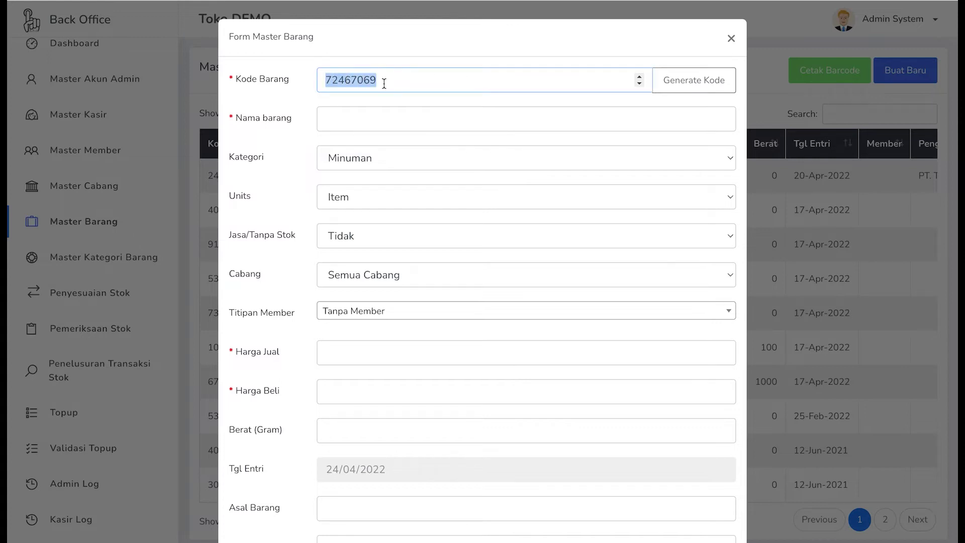
left_click(704, 88)
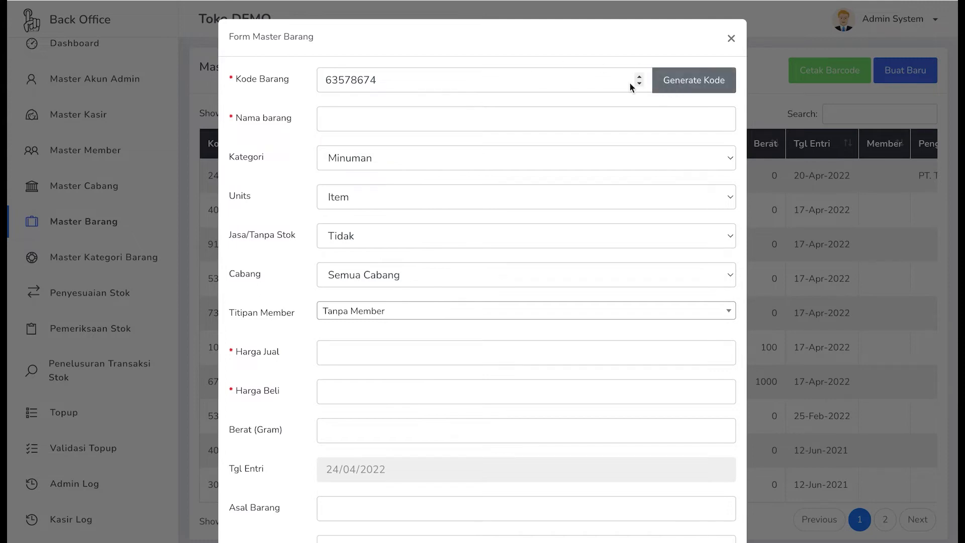
left_click(387, 80)
left_click_drag(388, 81, 331, 80)
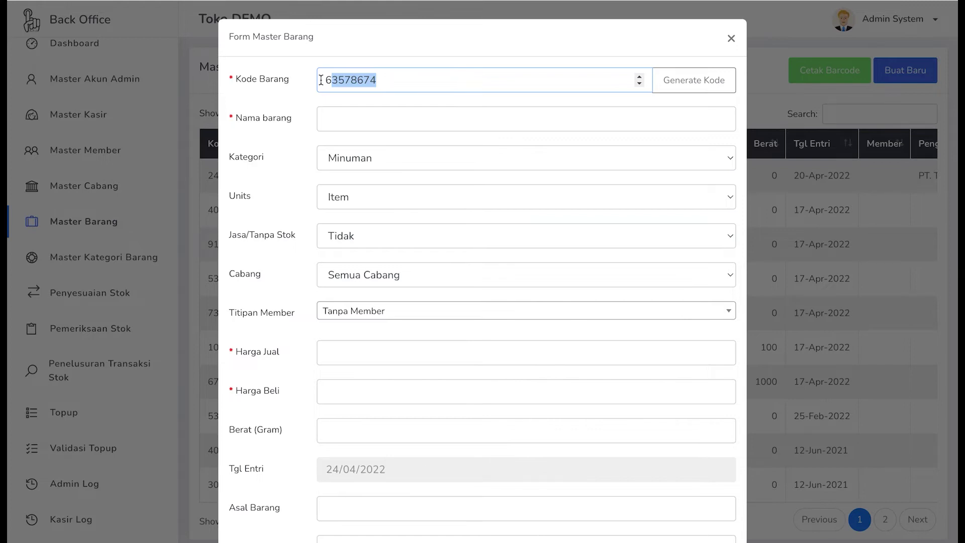
left_click(388, 80)
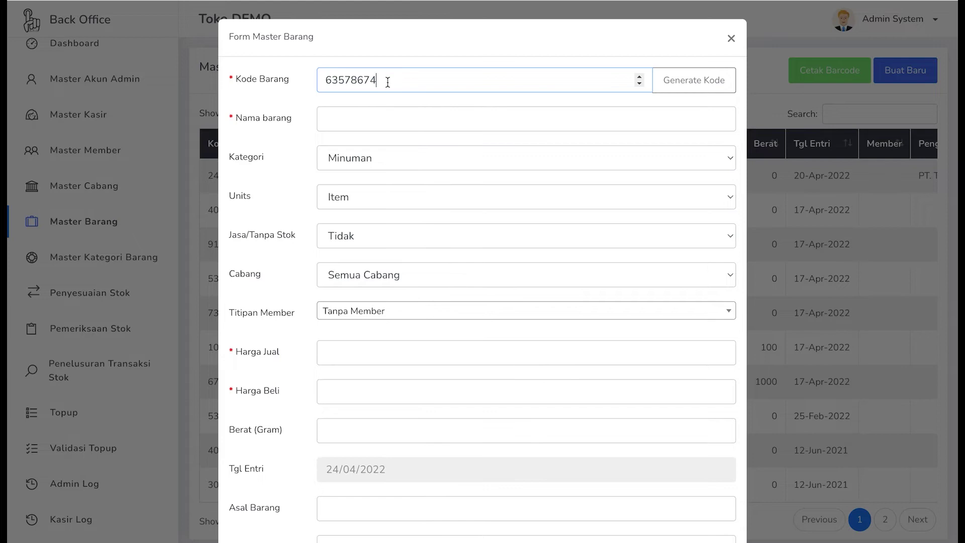
left_click(362, 122)
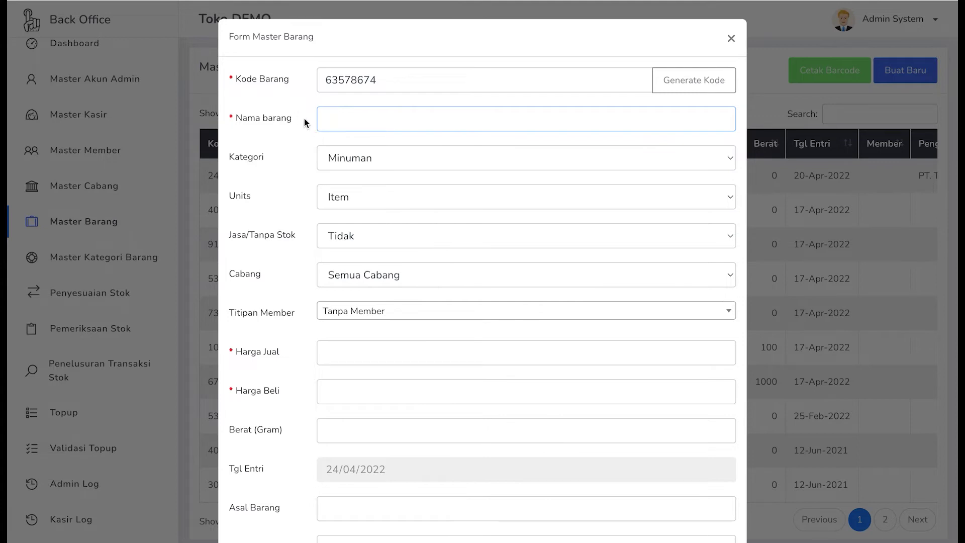
- Keep the new item's category as Minuman and its unit as Item
scroll(377, 136, "down", 1)
scroll(375, 135, "down", 2)
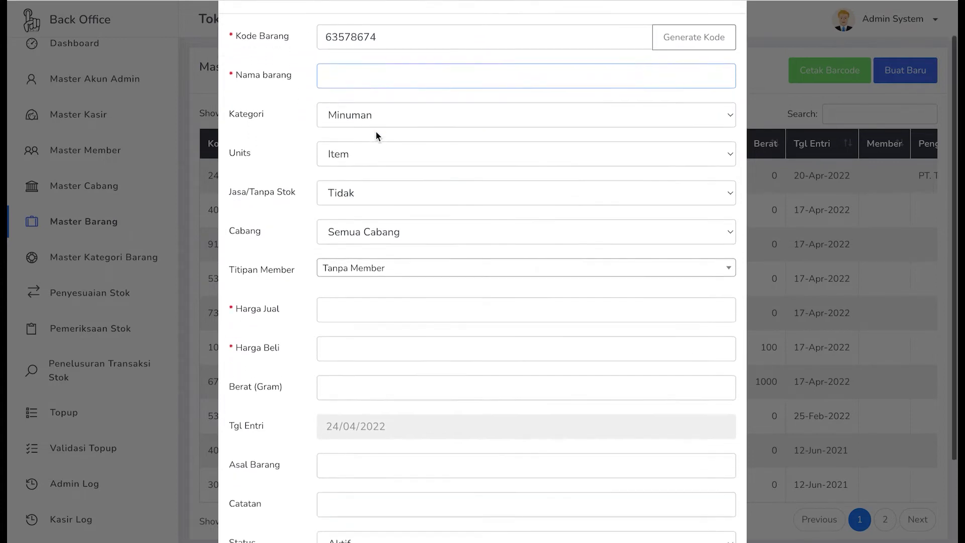
left_click(375, 106)
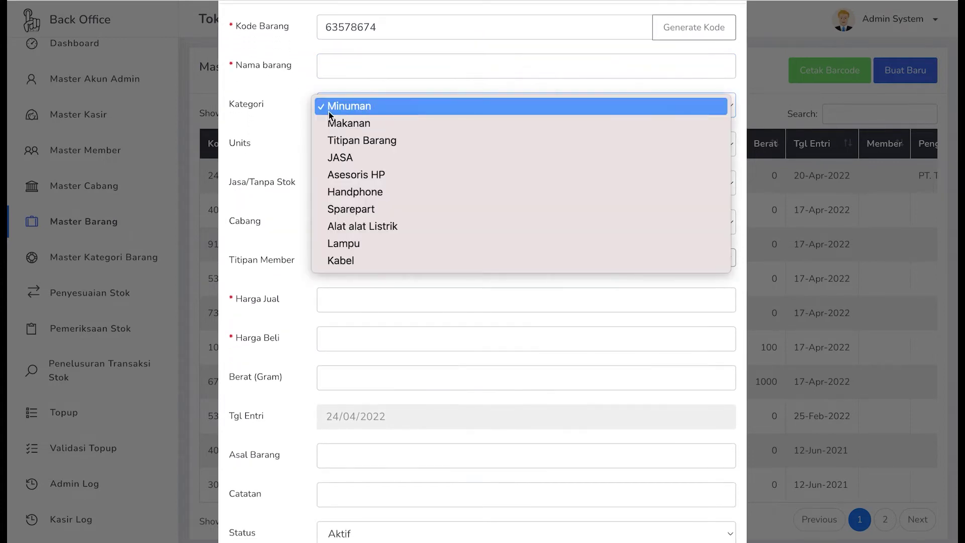
left_click(285, 153)
left_click(344, 151)
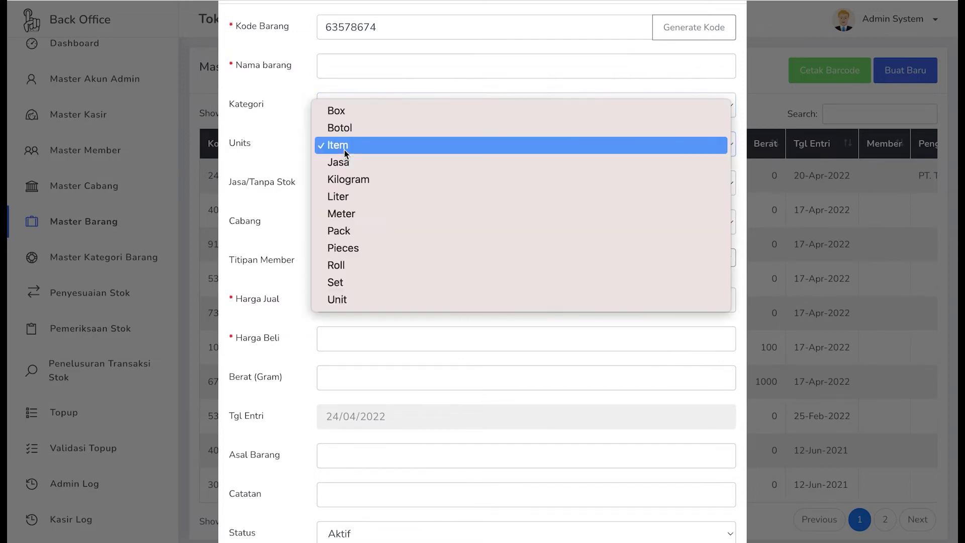
left_click(279, 160)
- Switch Jasa/Tanpa Stok to Tidak so the product is tracked as a stock item
scroll(274, 192, "down", 1)
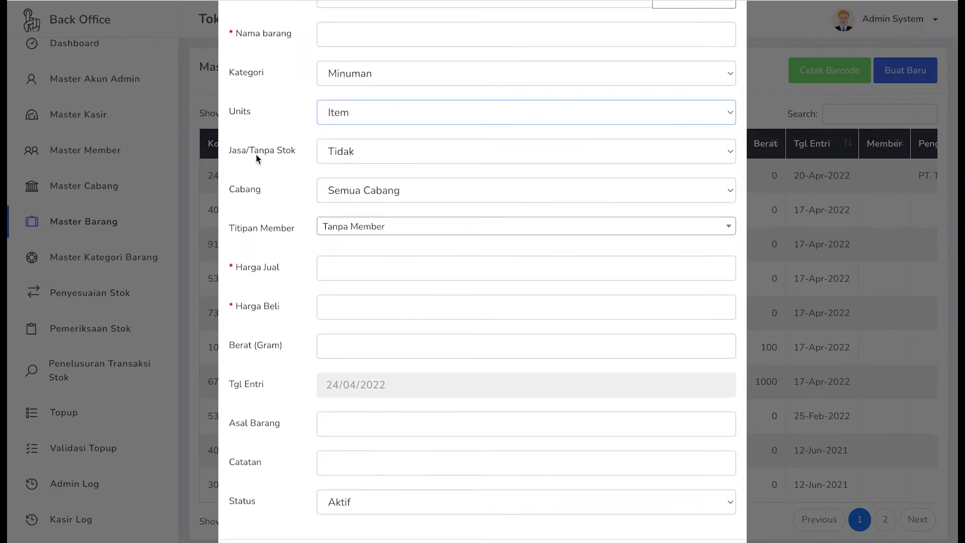
left_click(344, 156)
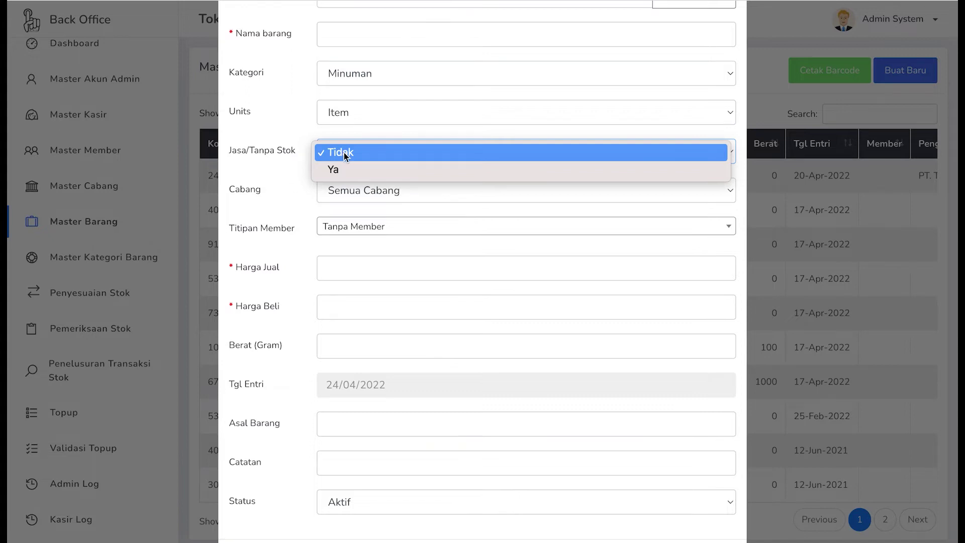
left_click(344, 170)
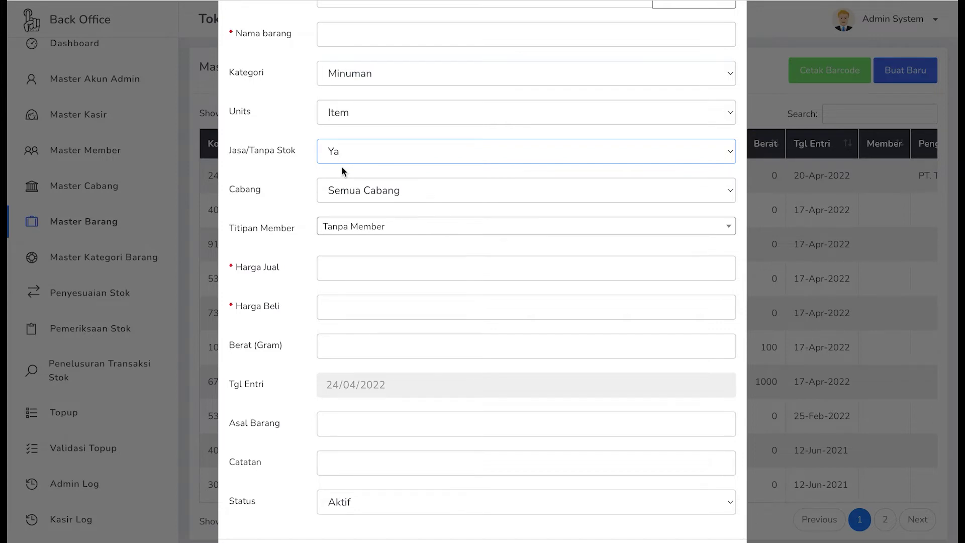
left_click(347, 156)
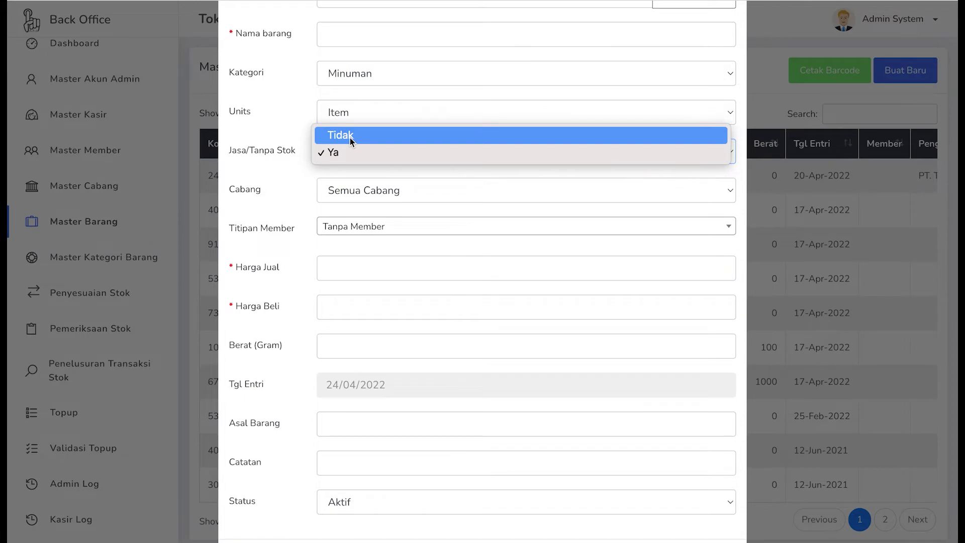
left_click(349, 136)
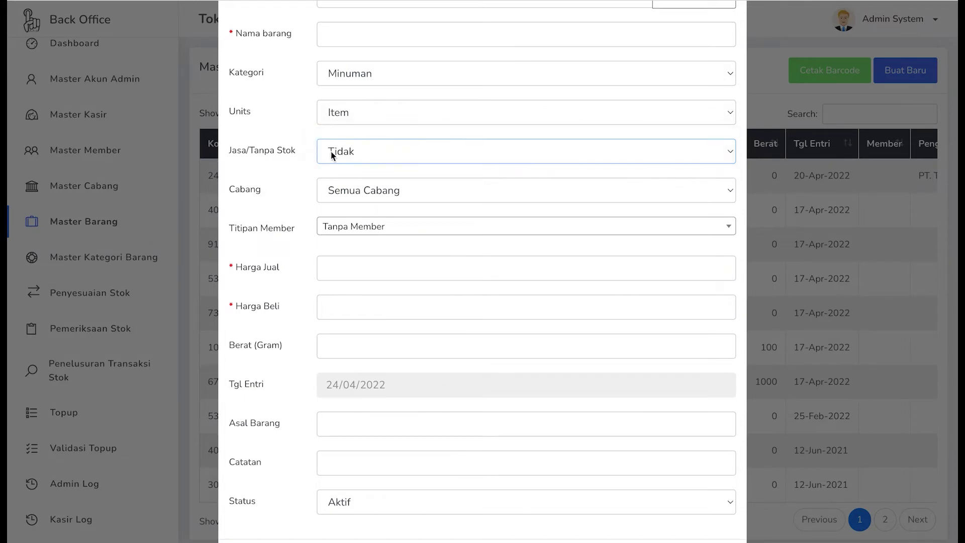
left_click(331, 156)
left_click(336, 152)
scroll(351, 161, "down", 1)
scroll(352, 166, "down", 1)
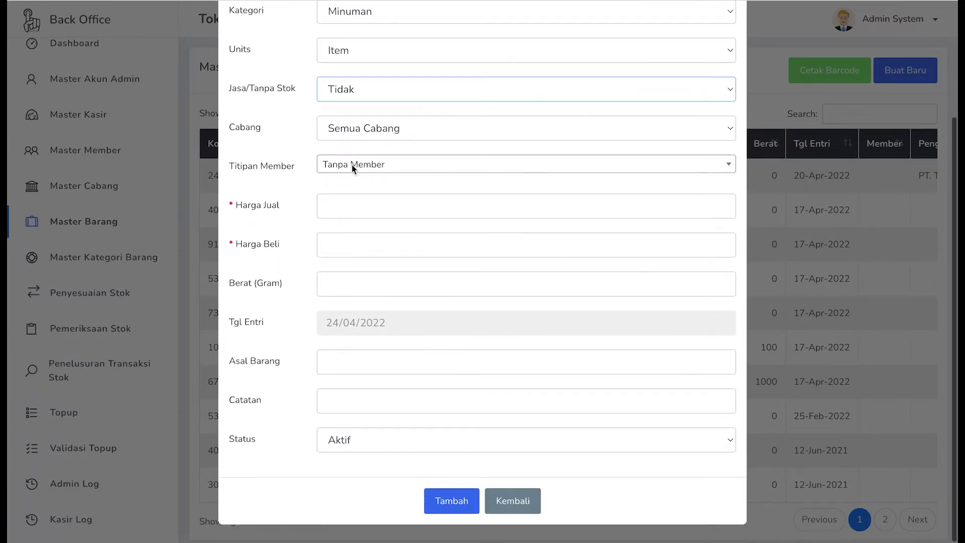
left_click(341, 133)
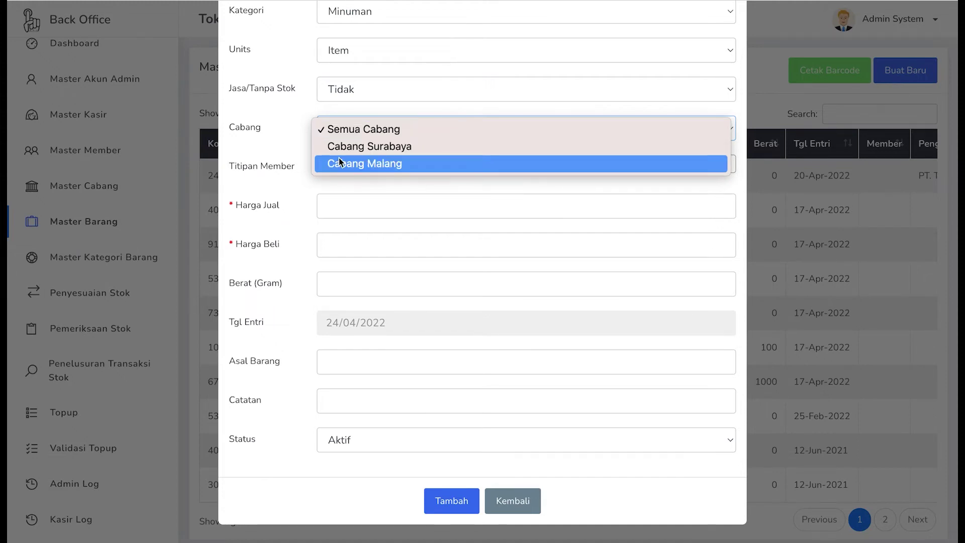
left_click(284, 154)
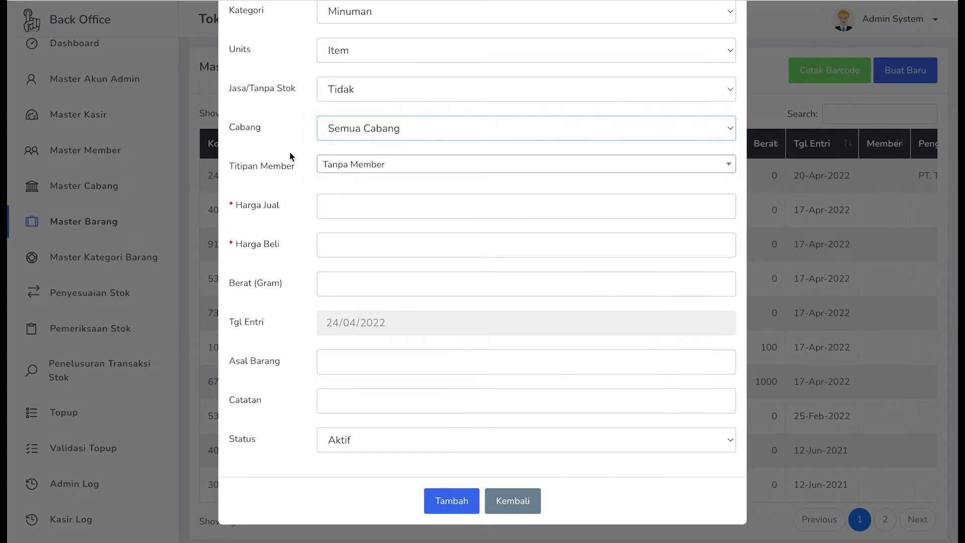
left_click(351, 167)
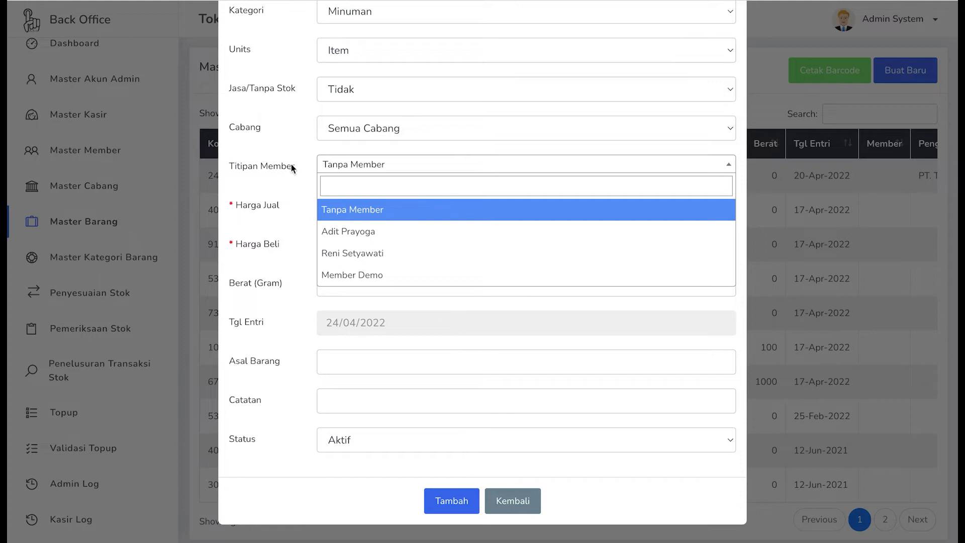
left_click(340, 167)
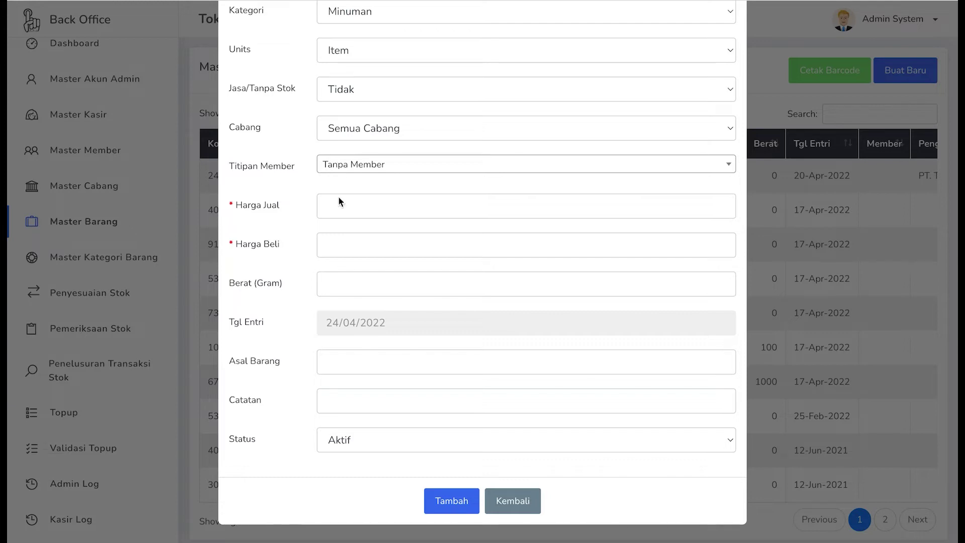
left_click(346, 213)
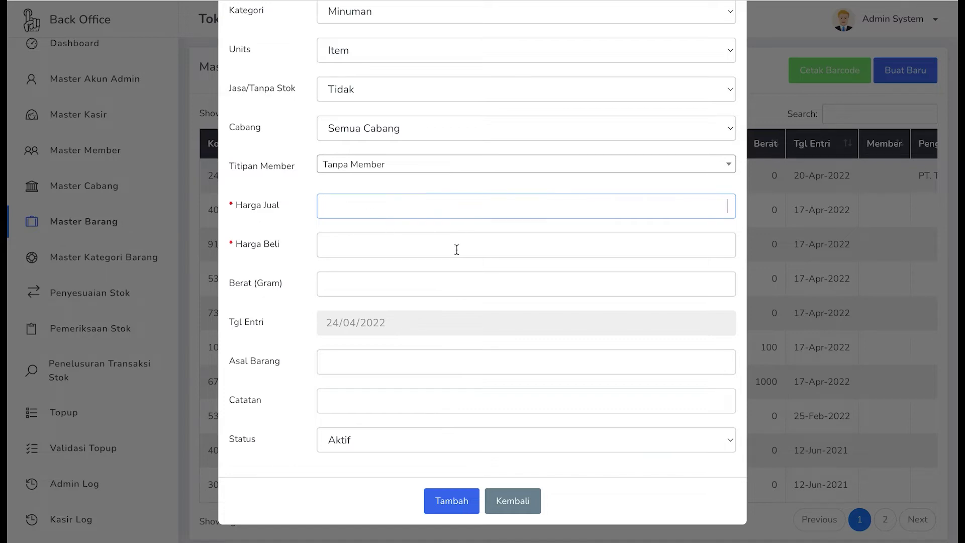
left_click(406, 248)
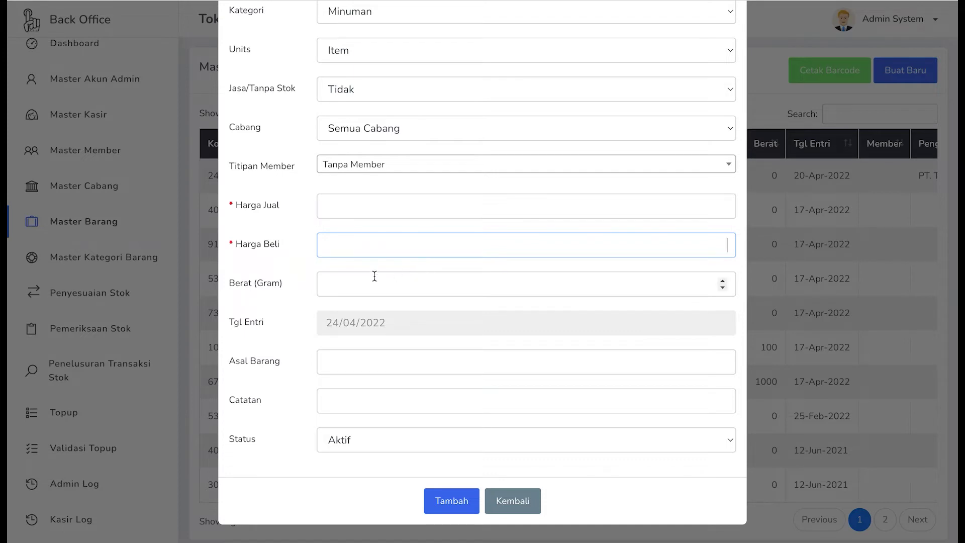
left_click(362, 290)
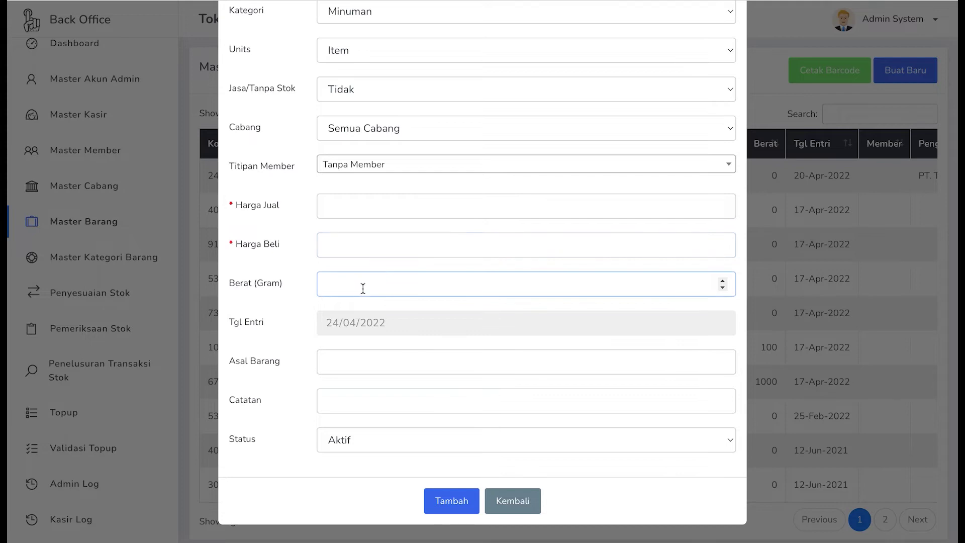
left_click(347, 371)
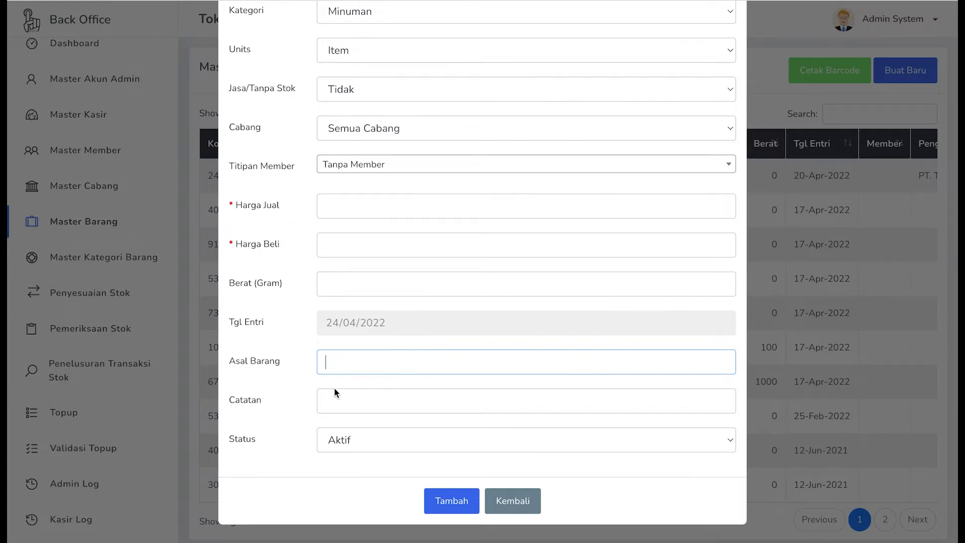
left_click(361, 399)
left_click(373, 362)
- Discard the unfinished new product and return to the Master Barang list
left_click(515, 499)
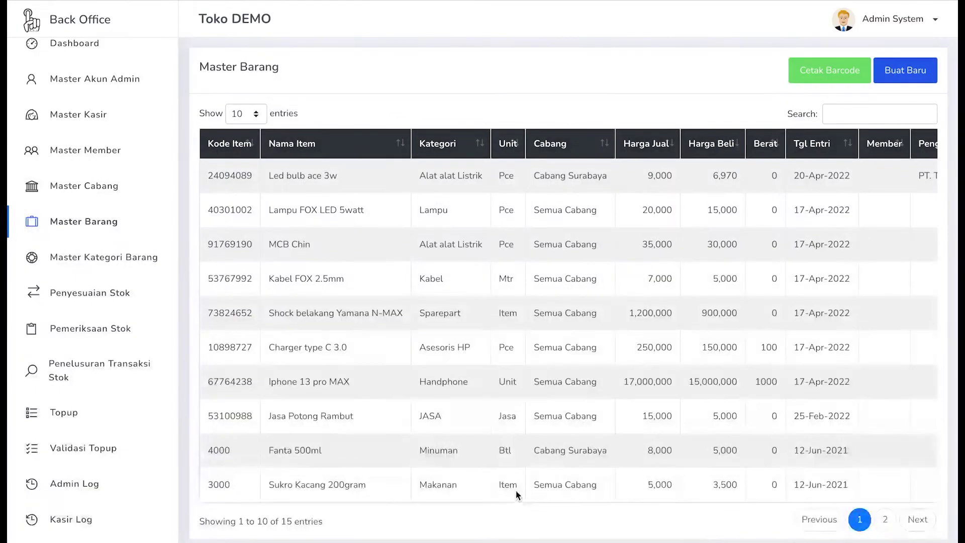
scroll(548, 389, "down", 2)
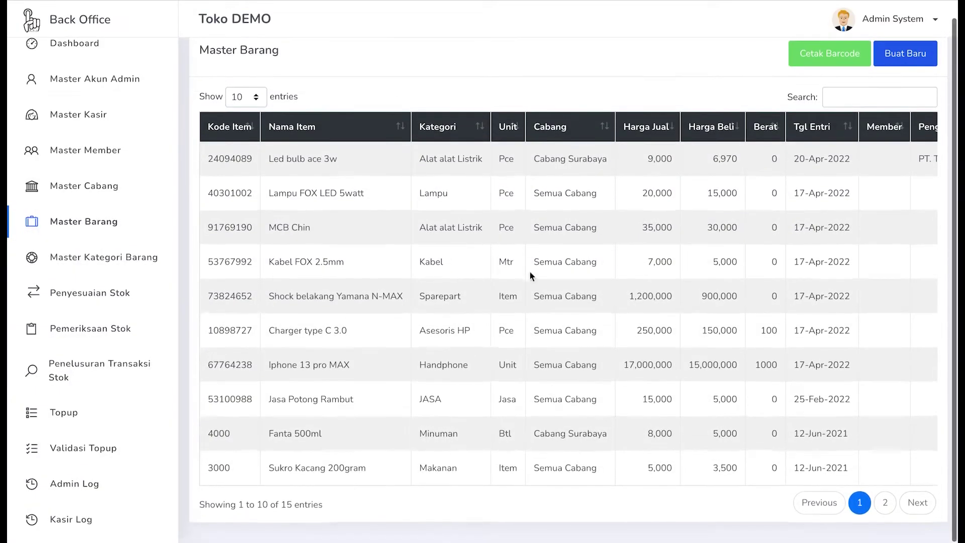
scroll(541, 289, "up", 1)
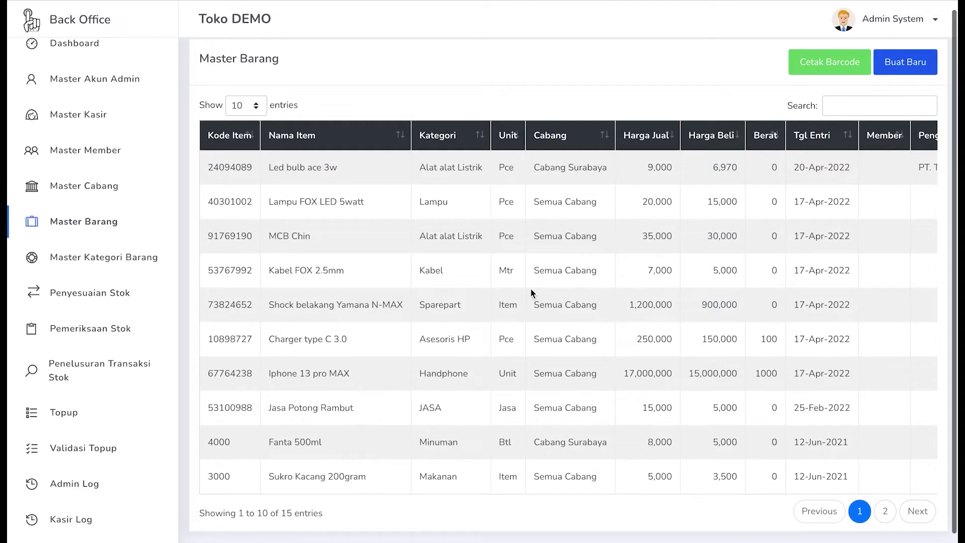
- Edit Led bulb ace 3w, showing its 9,000 sell and 6,970 buy prices
scroll(544, 242, "right", 3)
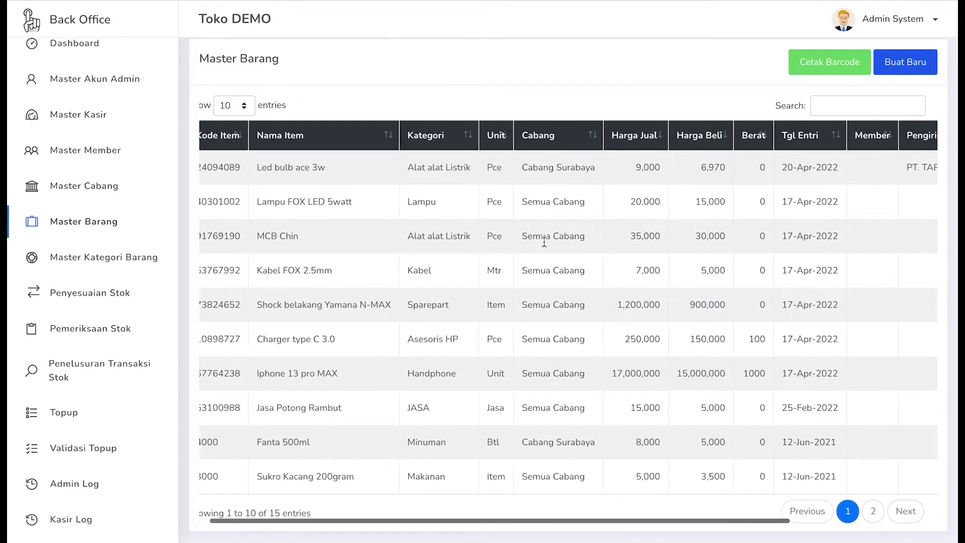
scroll(544, 242, "left", 3)
scroll(544, 242, "right", 1)
scroll(544, 242, "right", 3)
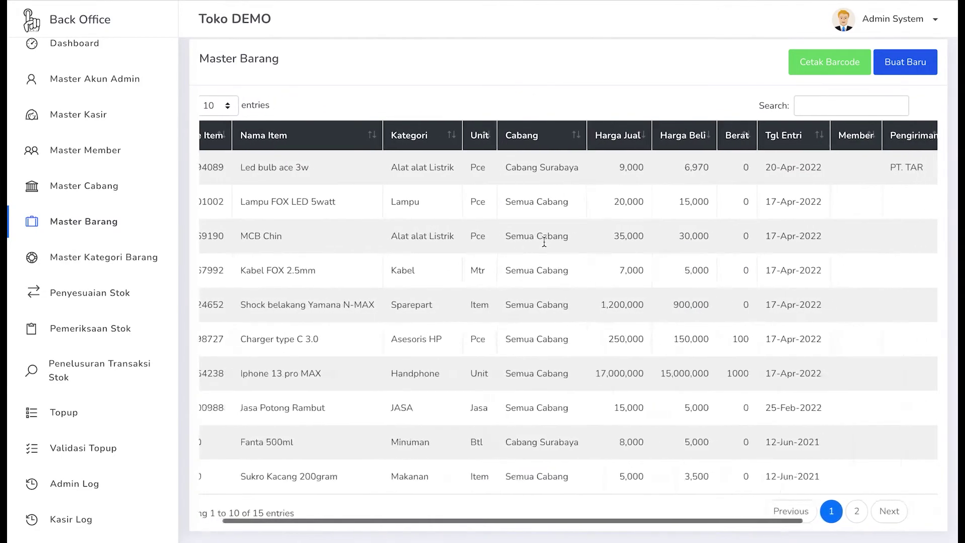
scroll(544, 240, "right", 3)
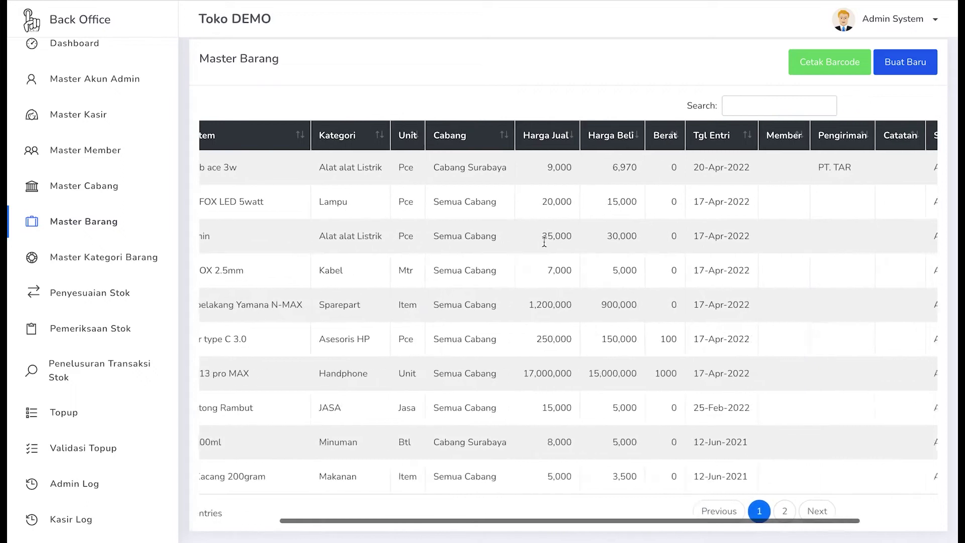
scroll(544, 242, "right", 2)
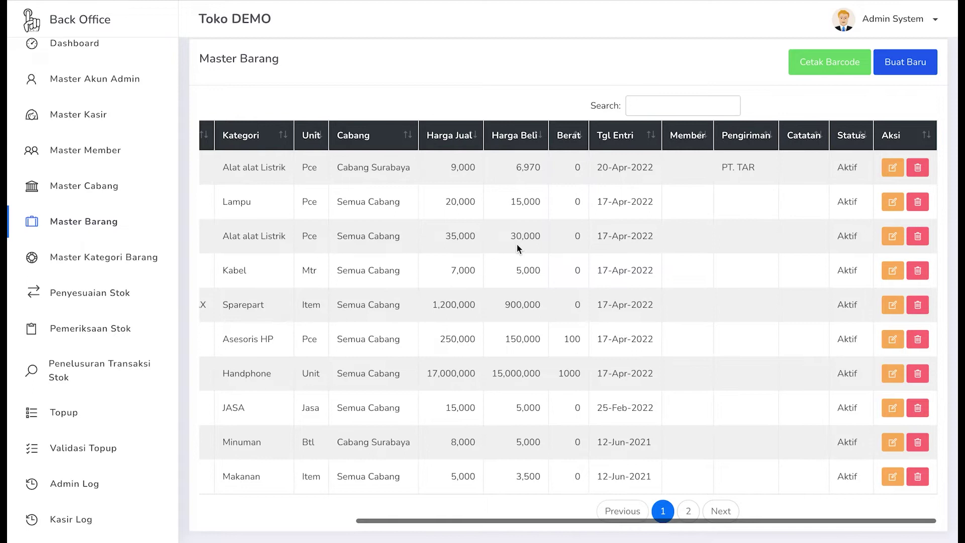
left_click(894, 169)
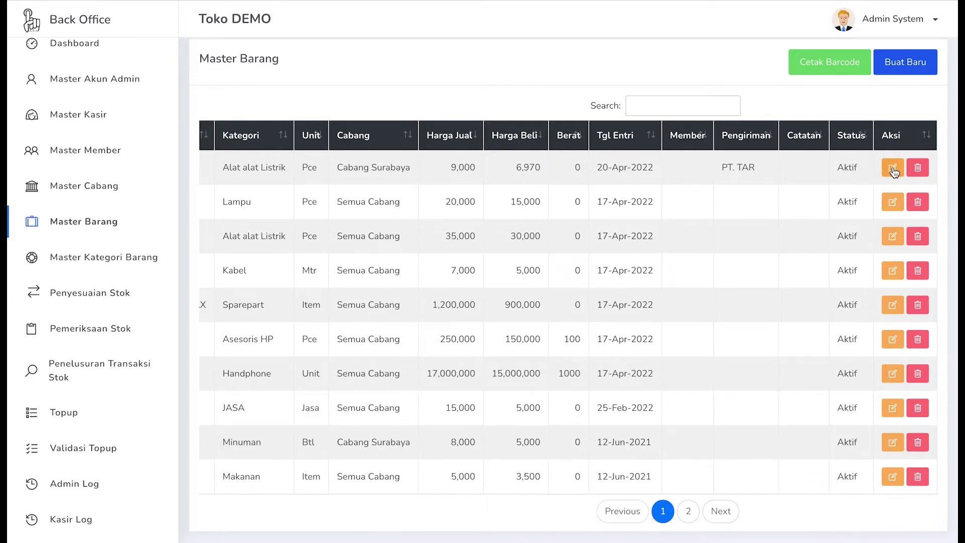
scroll(665, 232, "down", 3)
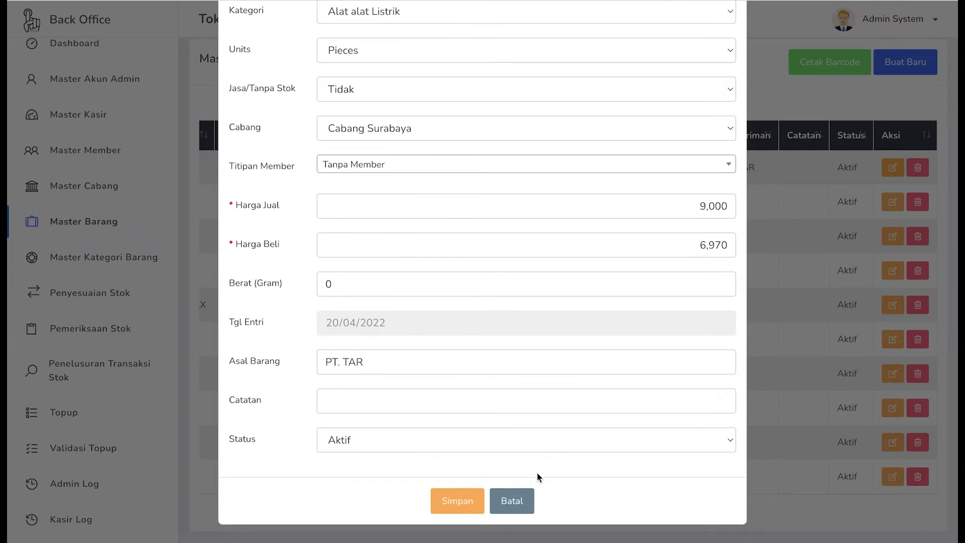
- Close the Led bulb ace 3w edit form unchanged and cancel its deletion
left_click(522, 499)
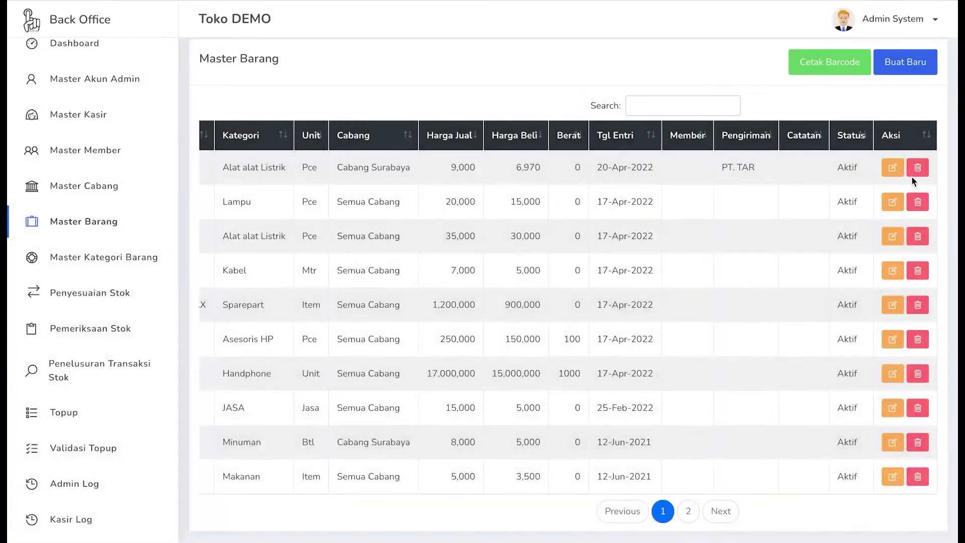
left_click(918, 170)
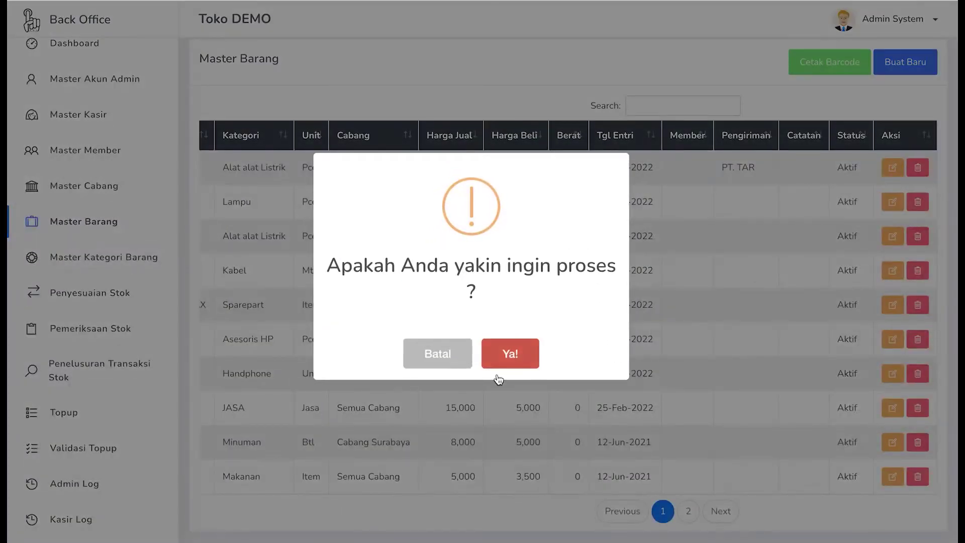
left_click(447, 361)
- Return to the Master Barang list and bring up the Cetak Barcode dialog
scroll(509, 345, "left", 5)
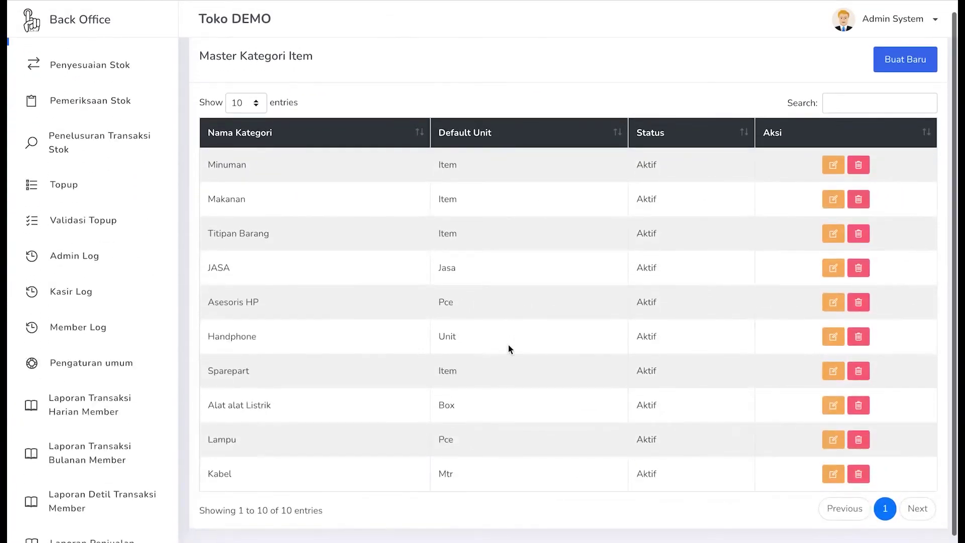
left_click(52, 0)
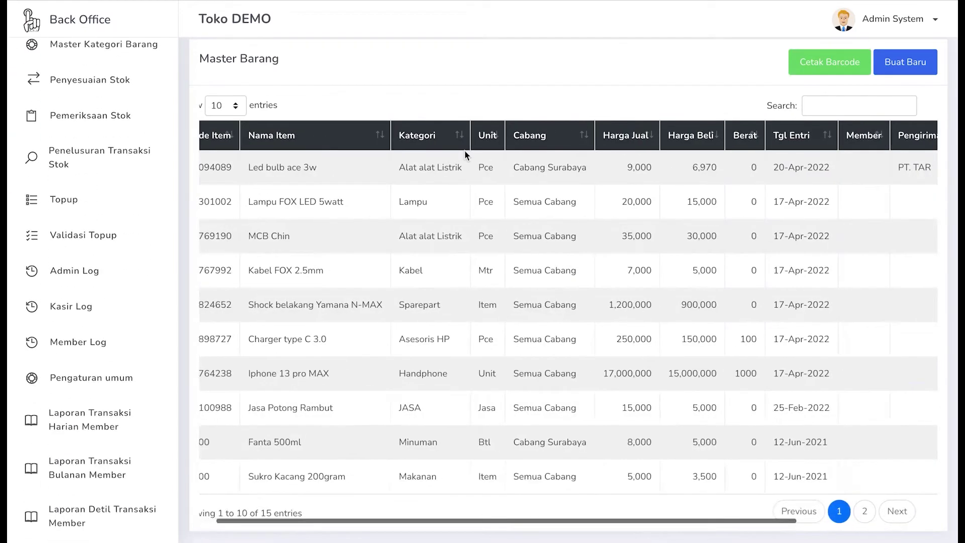
scroll(464, 150, "up", 1)
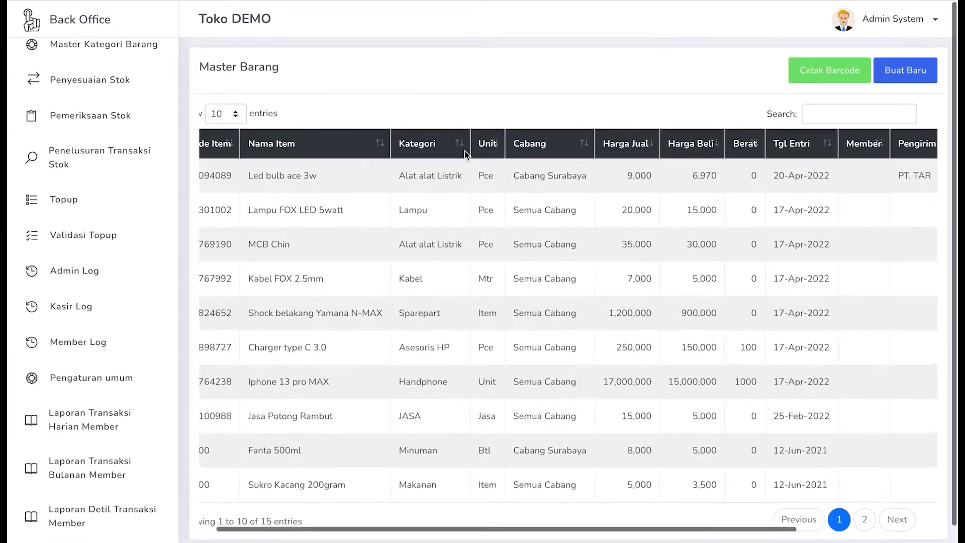
left_click(811, 79)
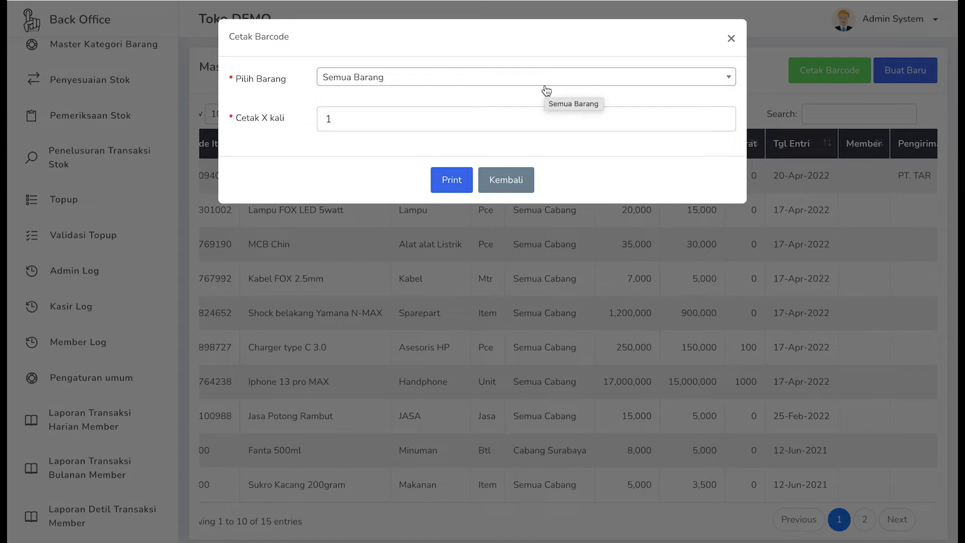
- Print 10 barcode labels for Led bulb ace 3w, then close the print view and dialog
left_click(545, 84)
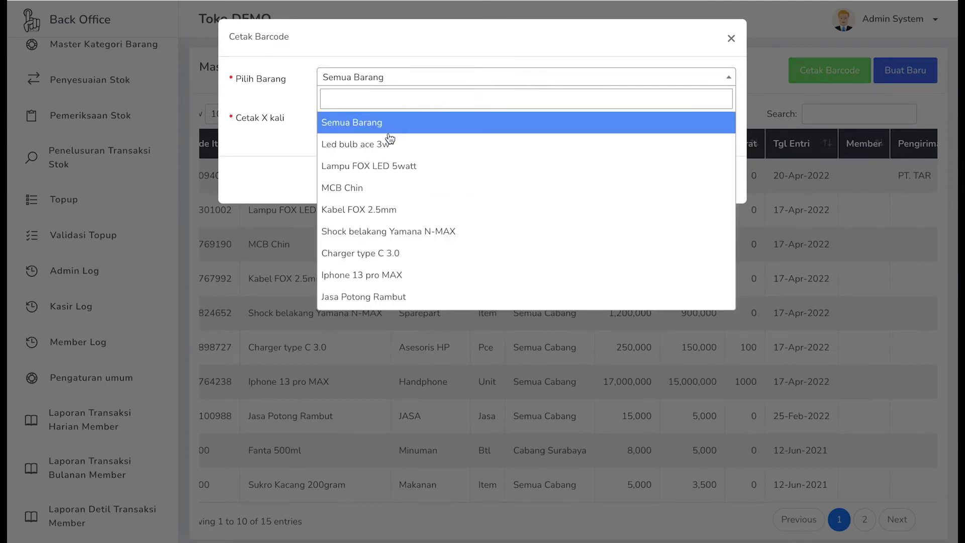
left_click(359, 145)
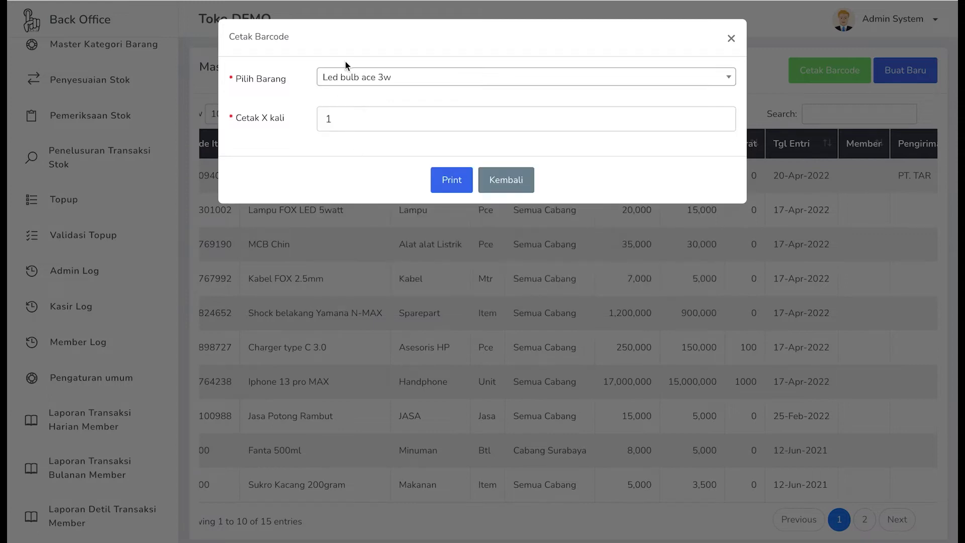
left_click(345, 125)
type("0")
key("BackSpace")
key("BackSpace")
type("10")
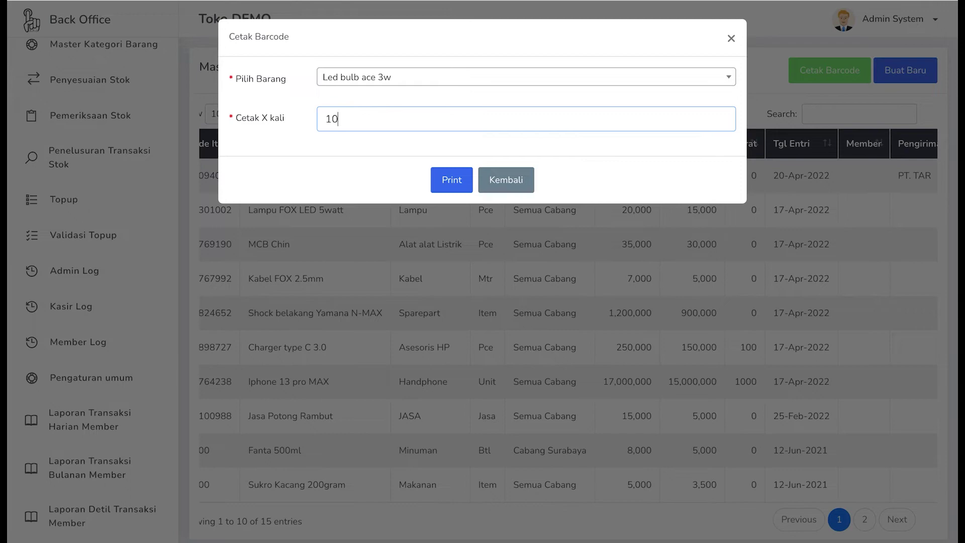
left_click(441, 181)
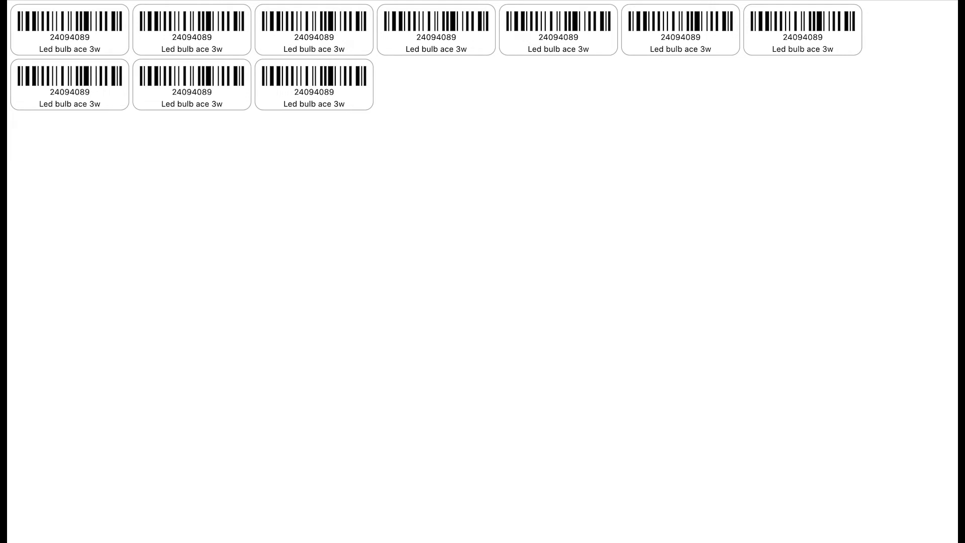
key("ctrl+w")
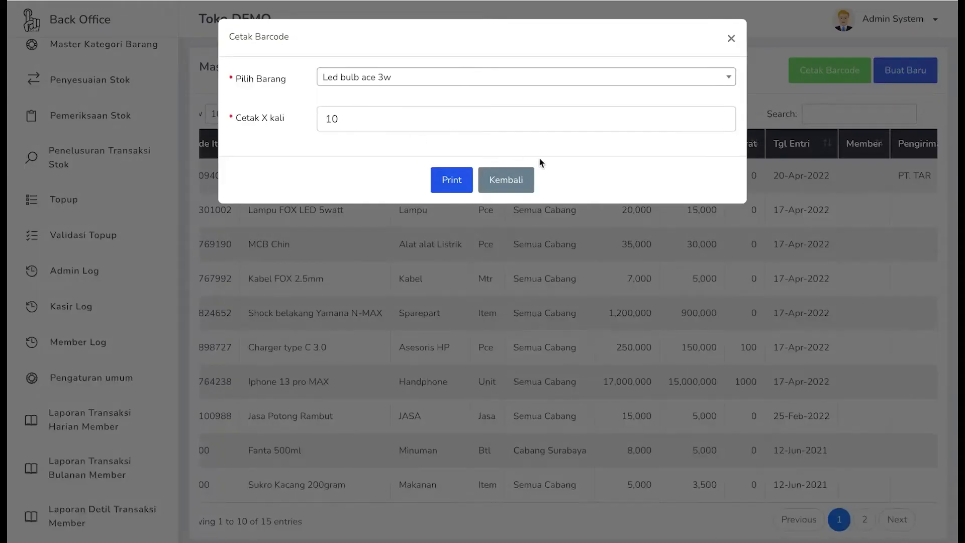
left_click(526, 180)
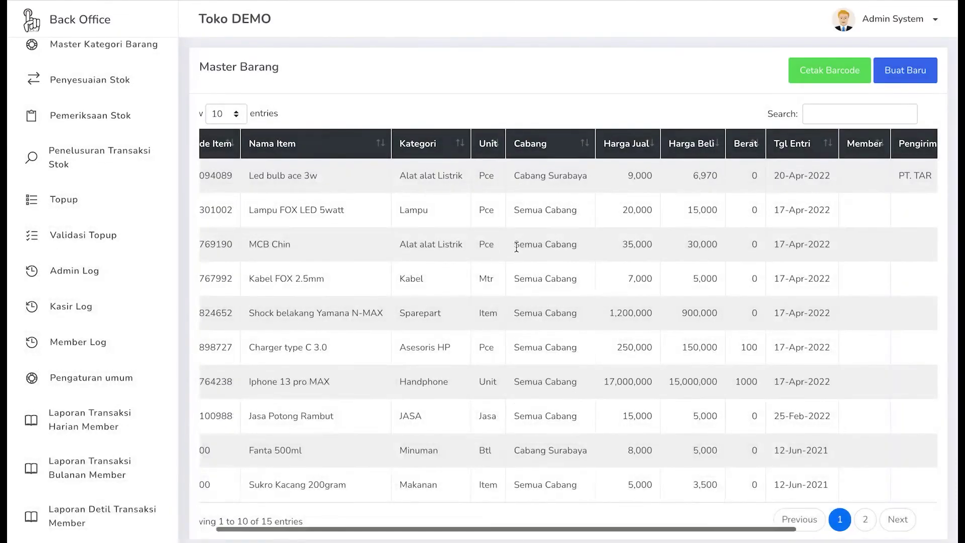
scroll(517, 246, "down", 1)
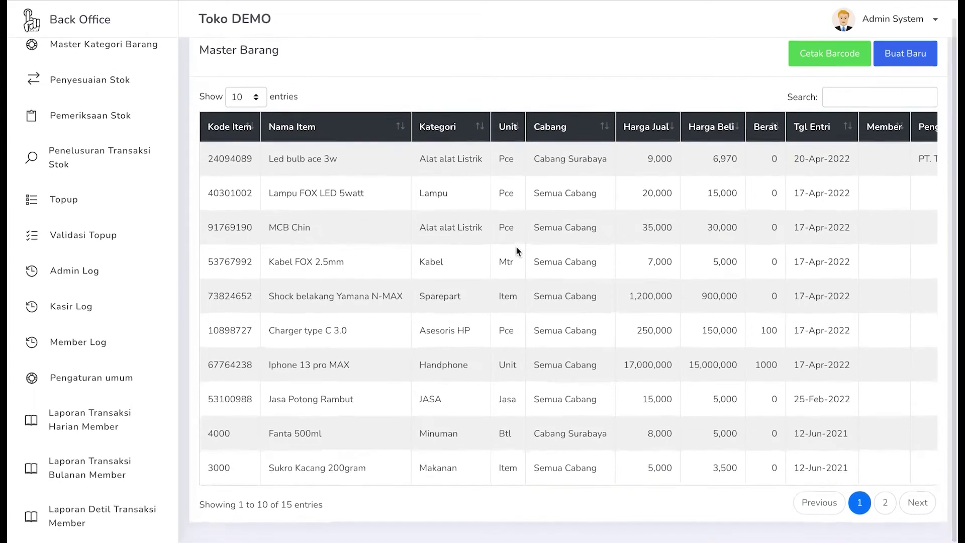
scroll(516, 247, "right", 3)
scroll(517, 246, "left", 2)
left_click(742, 106)
scroll(677, 188, "left", 3)
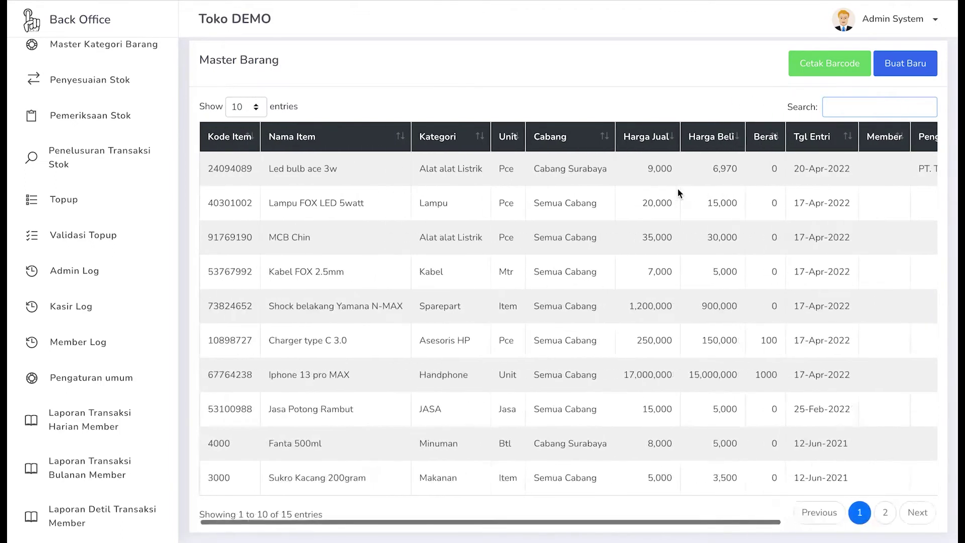
type("charge")
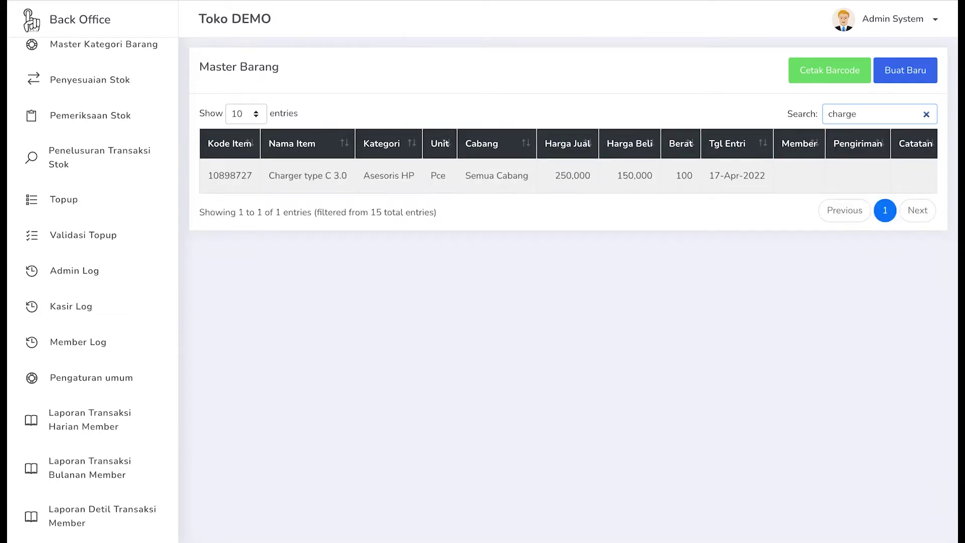
key("BackSpace")
key("BackSpace")
key("BackSpace")
key("BackSpace")
key("BackSpace")
key("BackSpace")
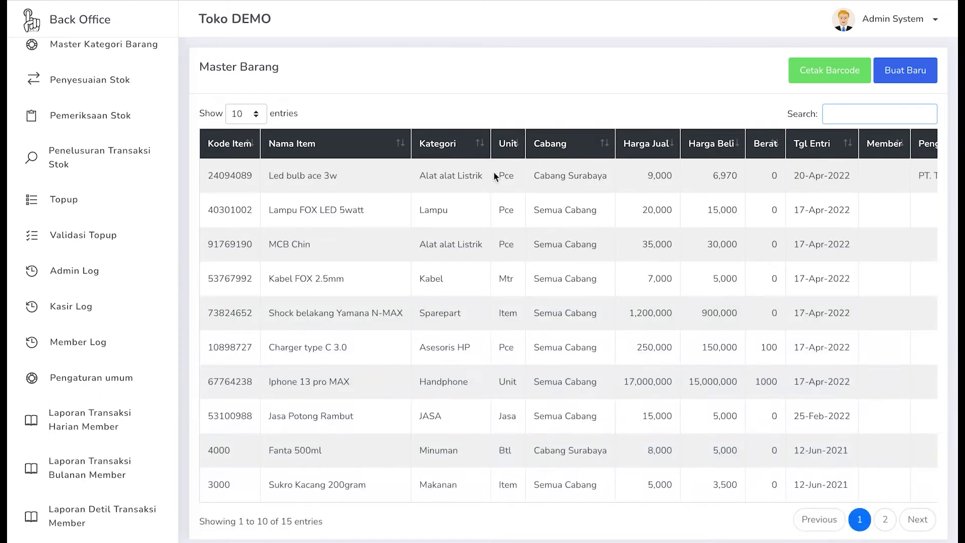
left_click(258, 117)
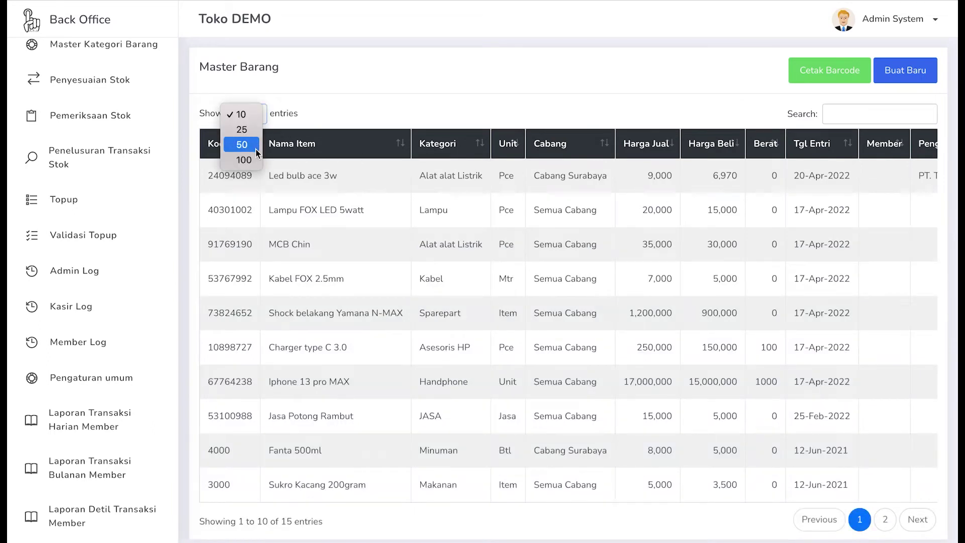
left_click(286, 108)
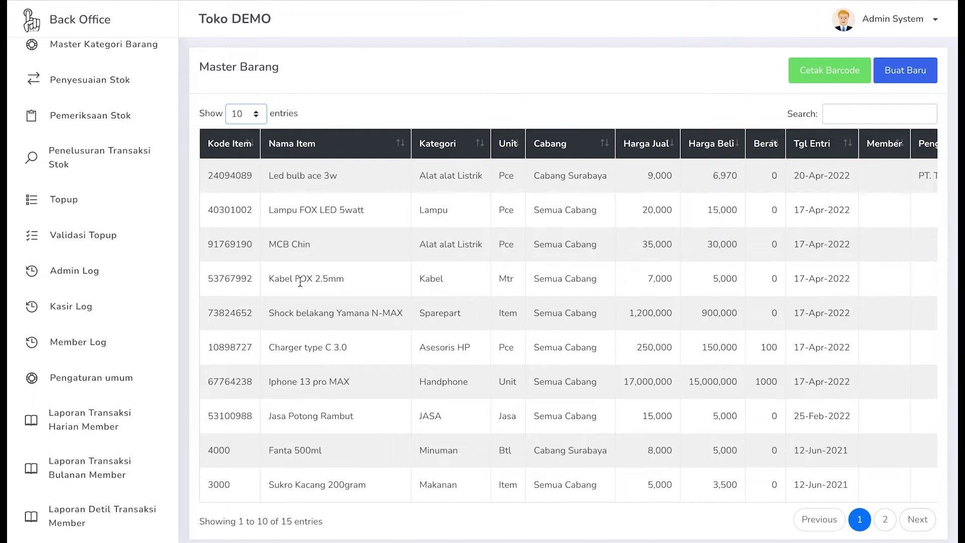
scroll(300, 282, "down", 1)
scroll(300, 282, "up", 1)
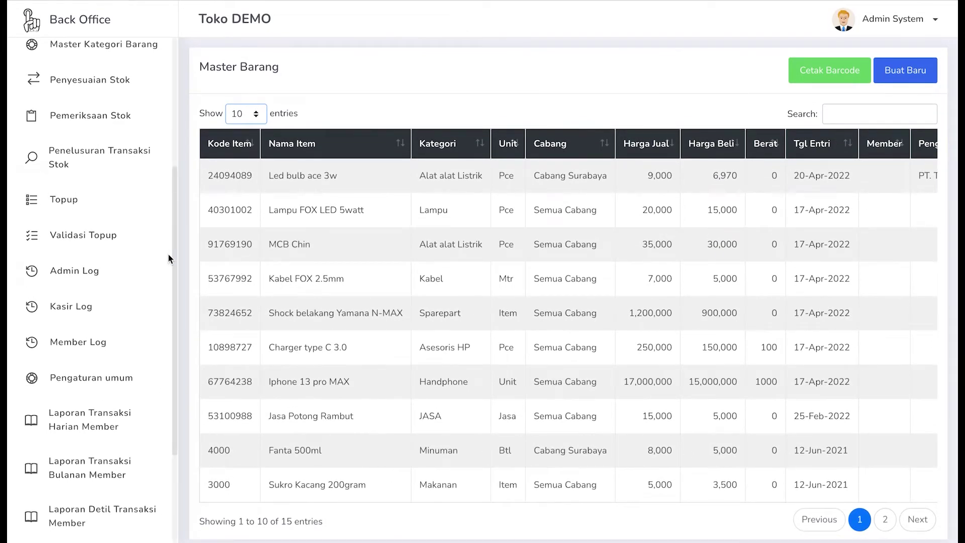
scroll(168, 254, "up", 1)
scroll(170, 260, "up", 2)
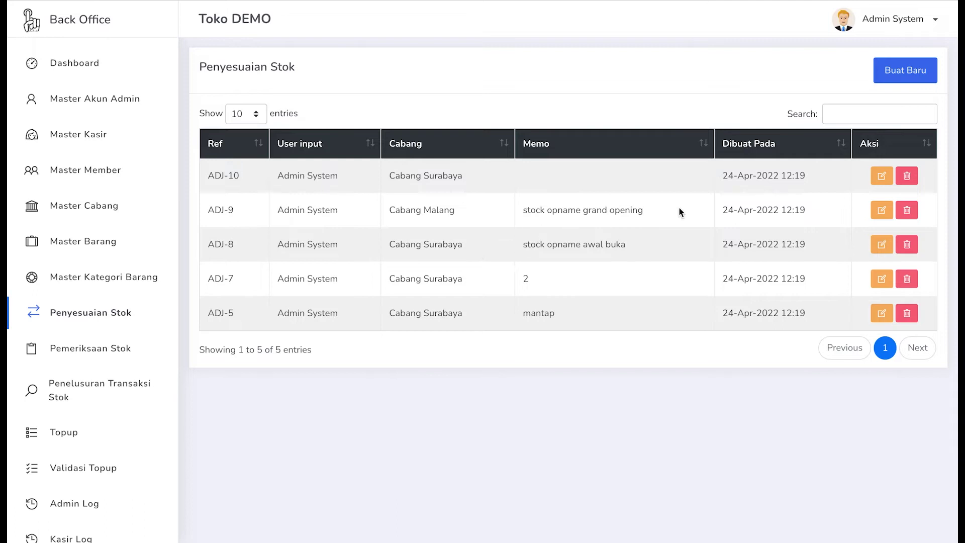
- Start a new stock adjustment, ADJ-11, under Penyesuaian Stok
left_click(896, 68)
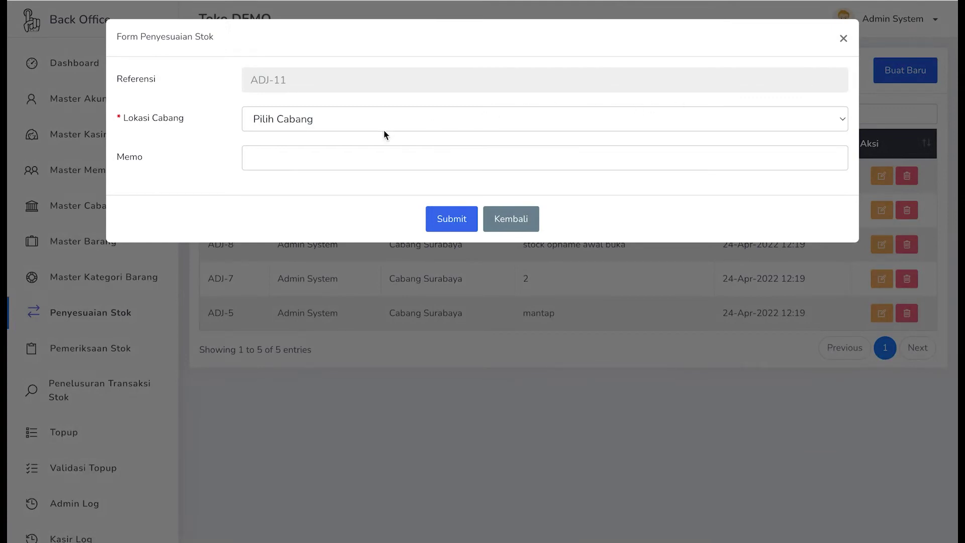
- Set ADJ-11's branch to Cabang Surabaya and add an MCB Chin line with current stock 15
left_click(375, 119)
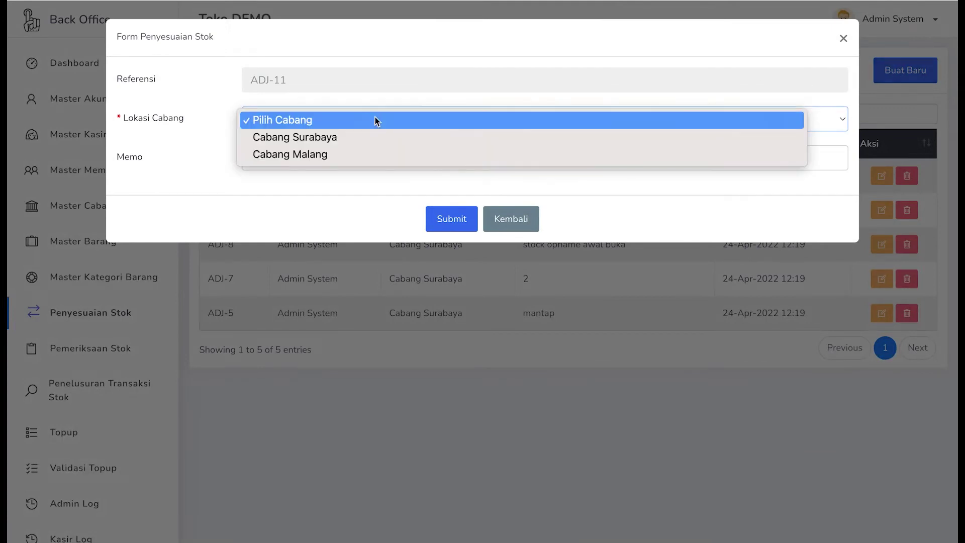
left_click(361, 141)
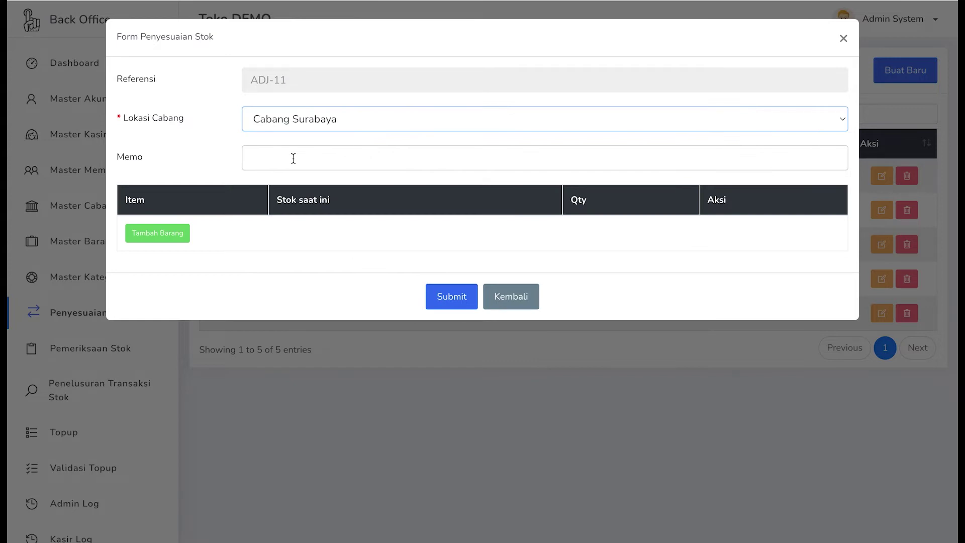
left_click(164, 237)
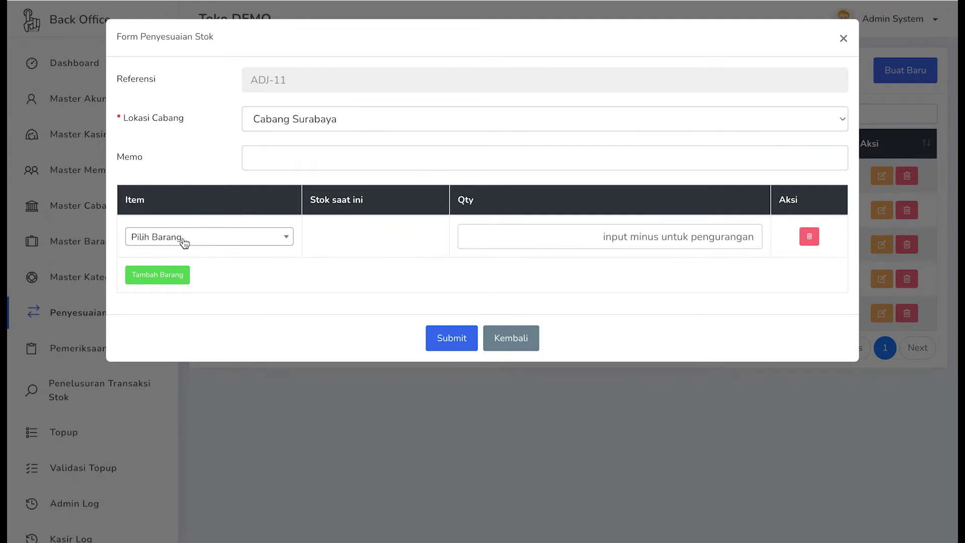
left_click(184, 240)
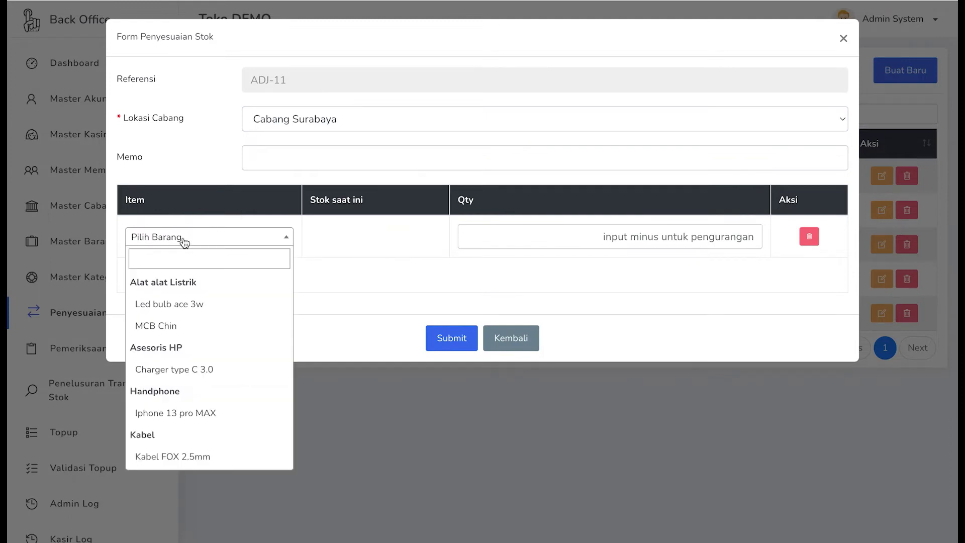
left_click(192, 332)
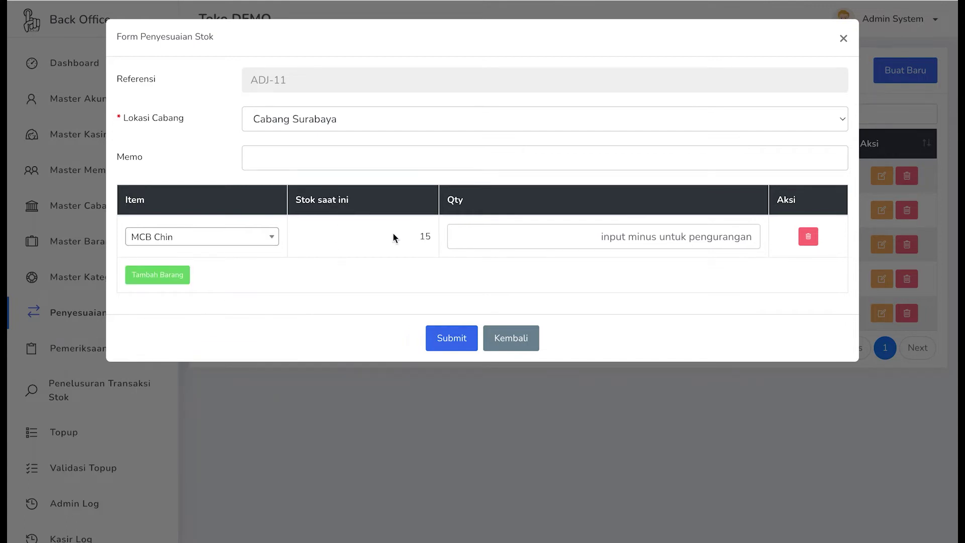
left_click_drag(422, 235, 438, 241)
left_click(533, 229)
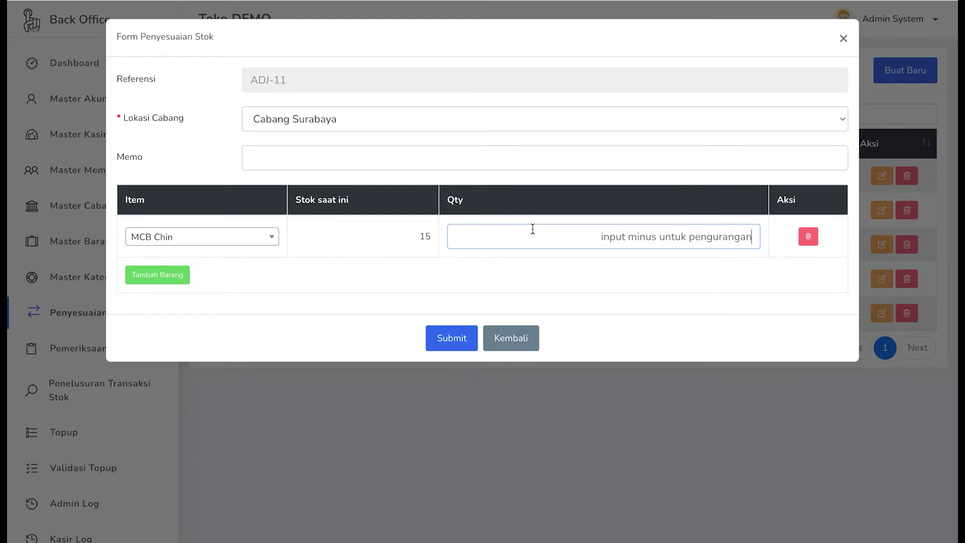
- Replace the quantity -2 with 50 for MCB Chin and submit adjustment ADJ-11
type("-2")
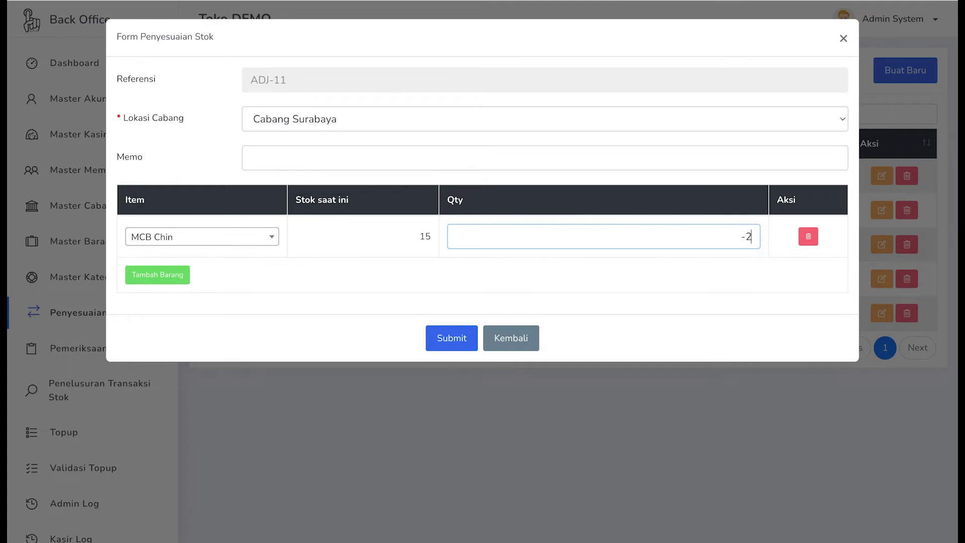
key("BackSpace")
key("BackSpace")
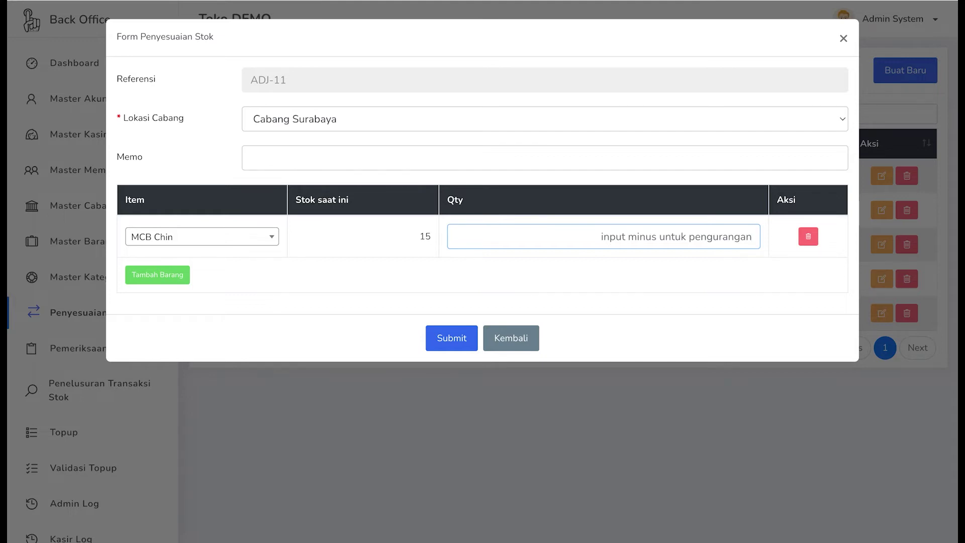
type("50")
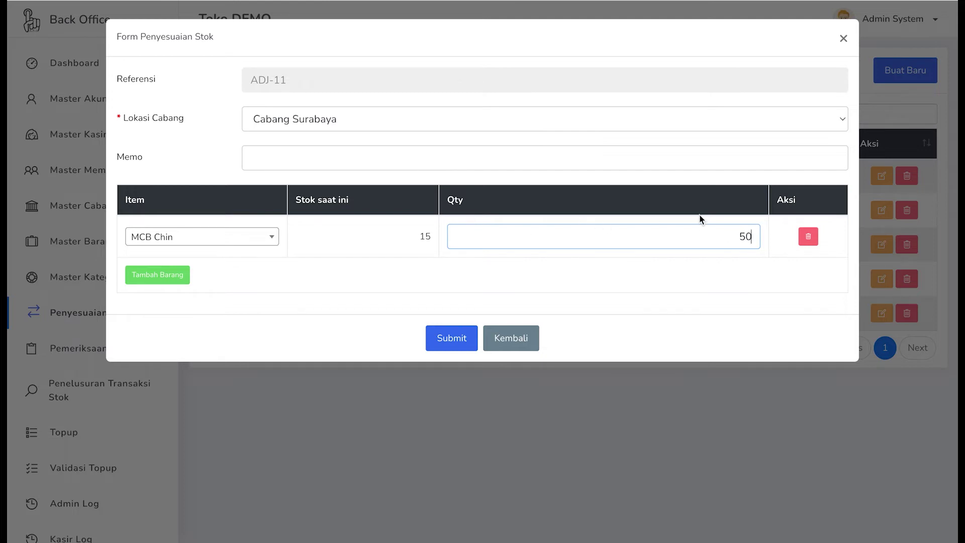
left_click(318, 147)
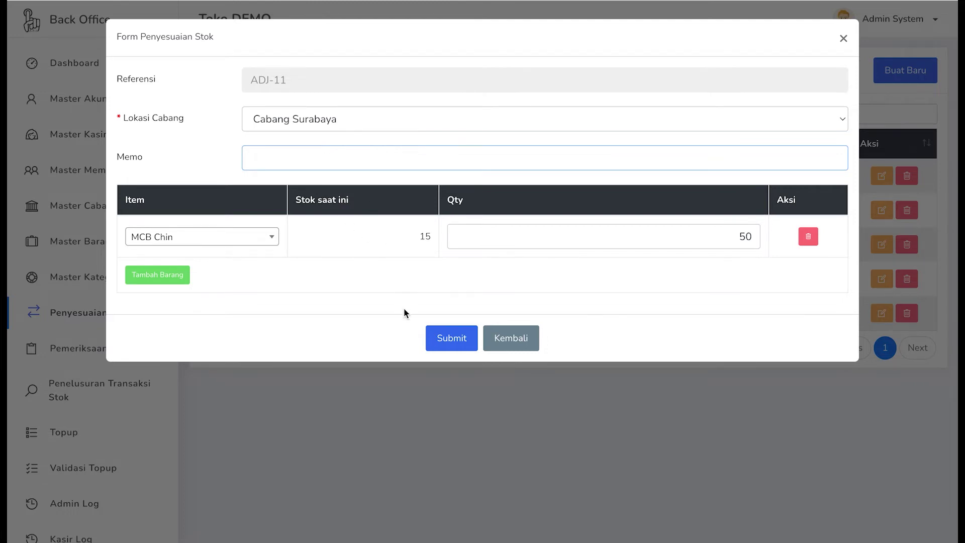
left_click(453, 337)
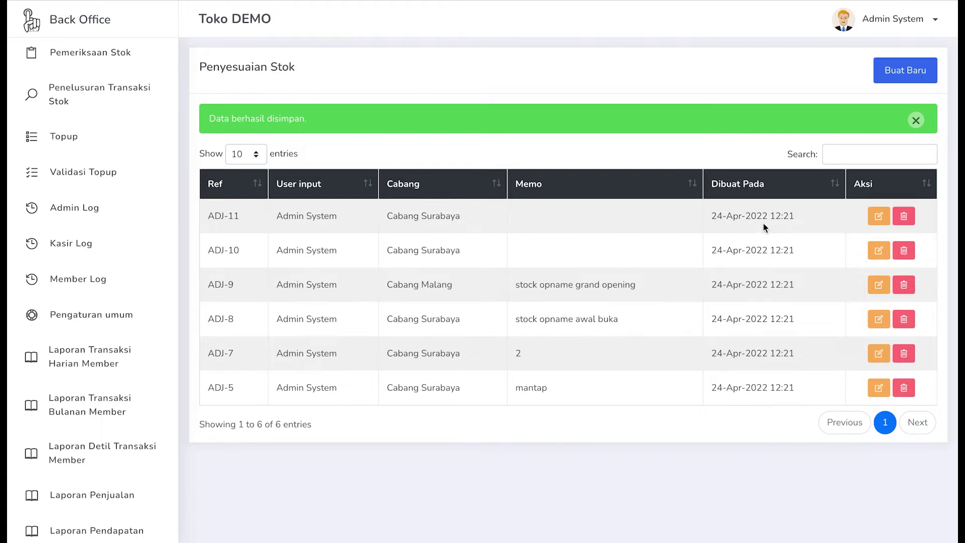
- Reopen ADJ-11 to check MCB Chin's stock at 65, then cancel without changes
left_click(882, 220)
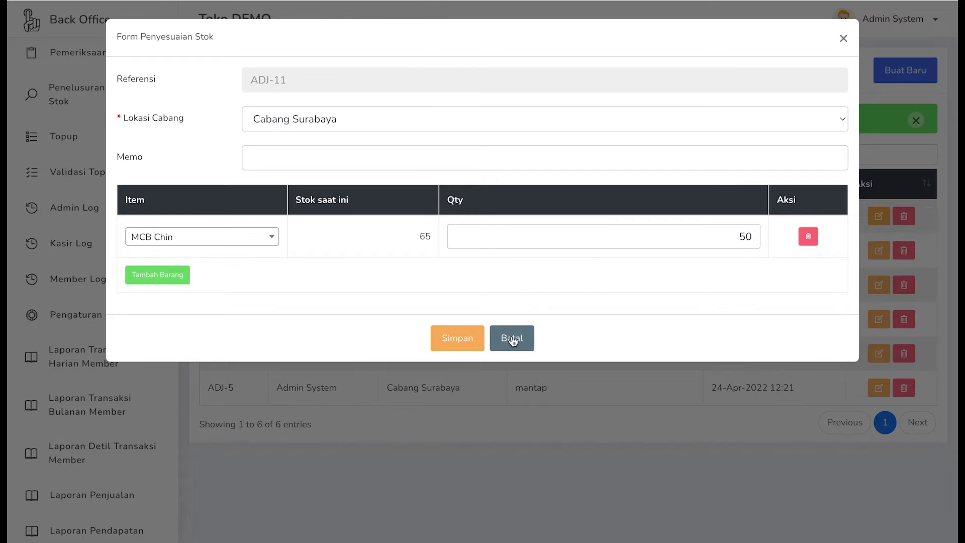
left_click(517, 338)
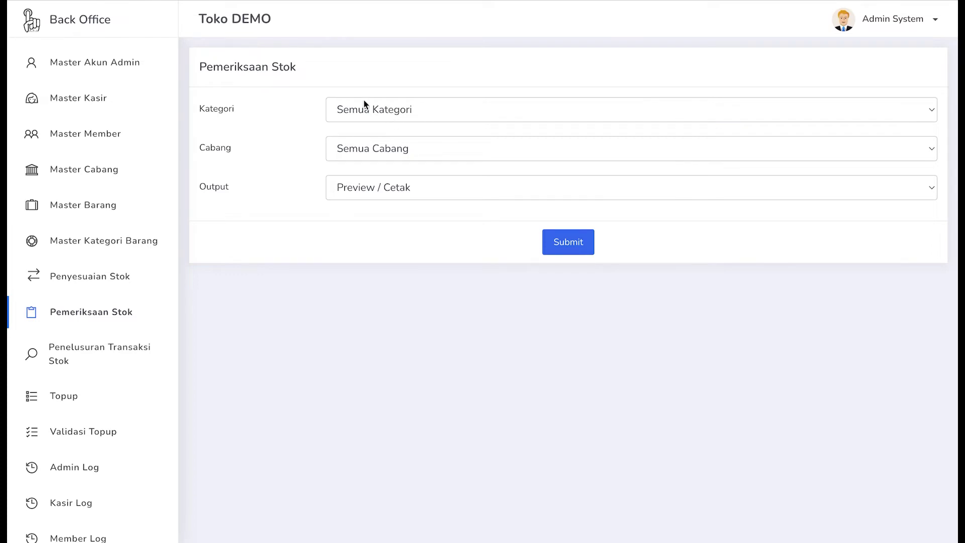
- Run the stock check with Semua Kategori, Cabang Surabaya and Preview / Cetak output
left_click(358, 114)
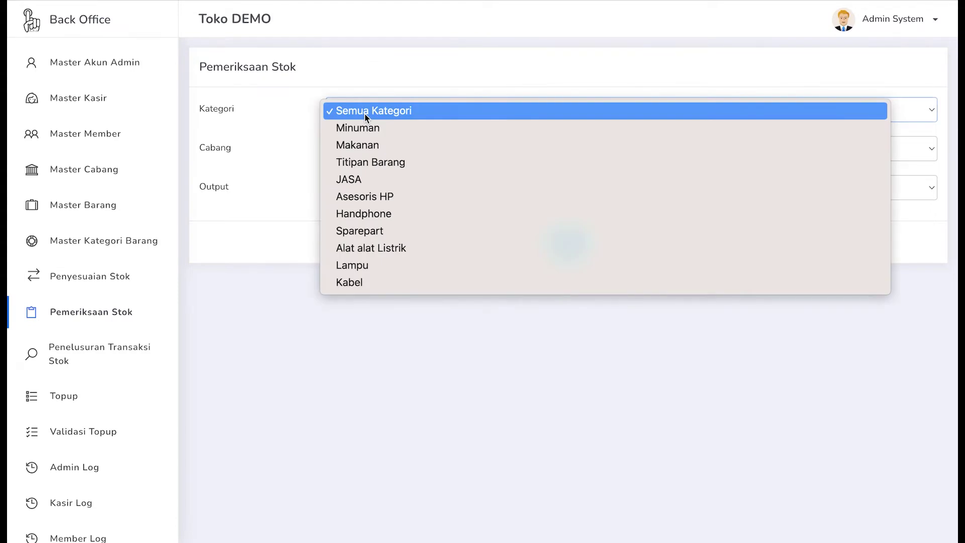
left_click(364, 113)
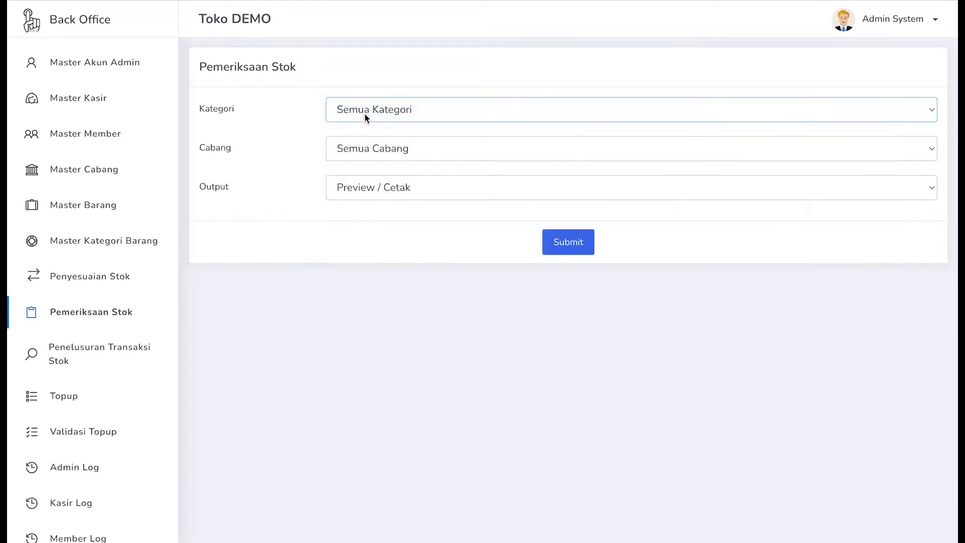
left_click(357, 148)
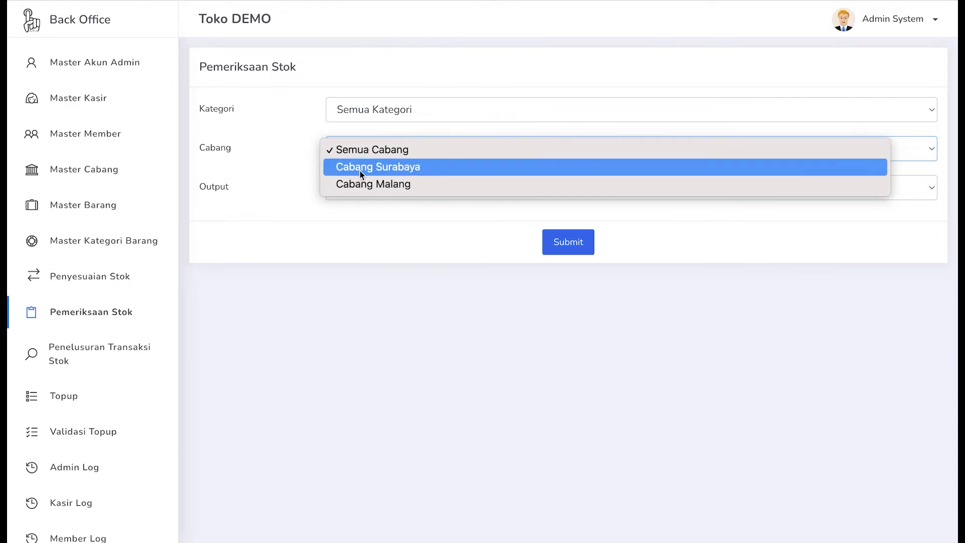
left_click(360, 171)
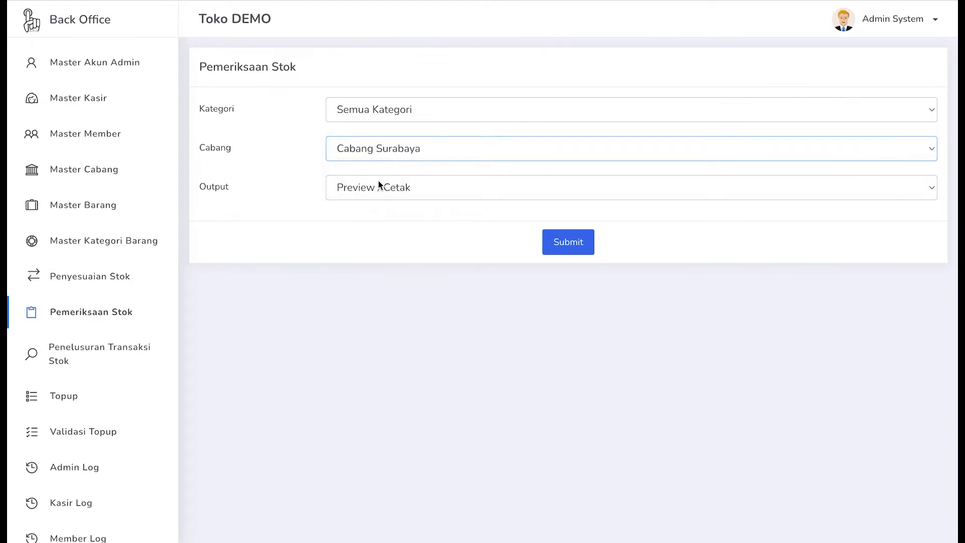
left_click(384, 188)
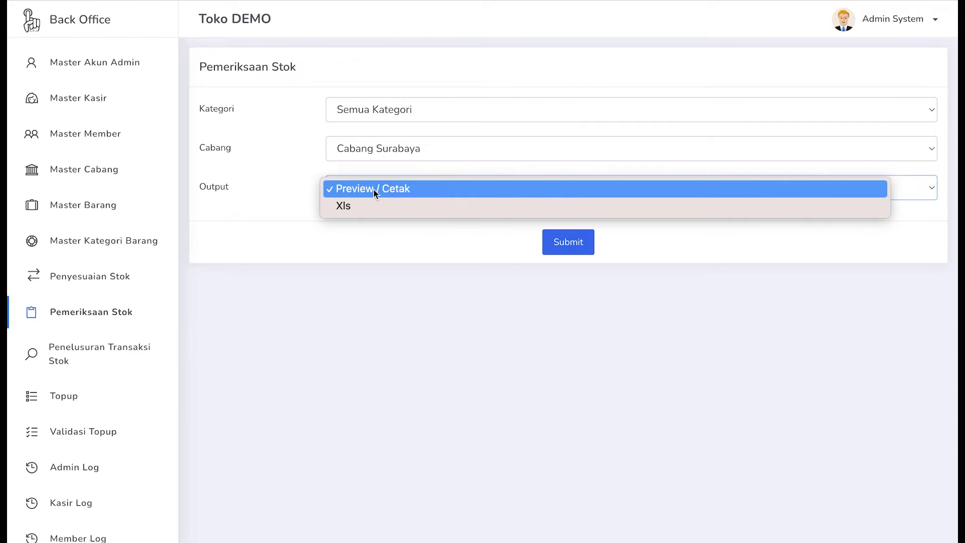
left_click(373, 189)
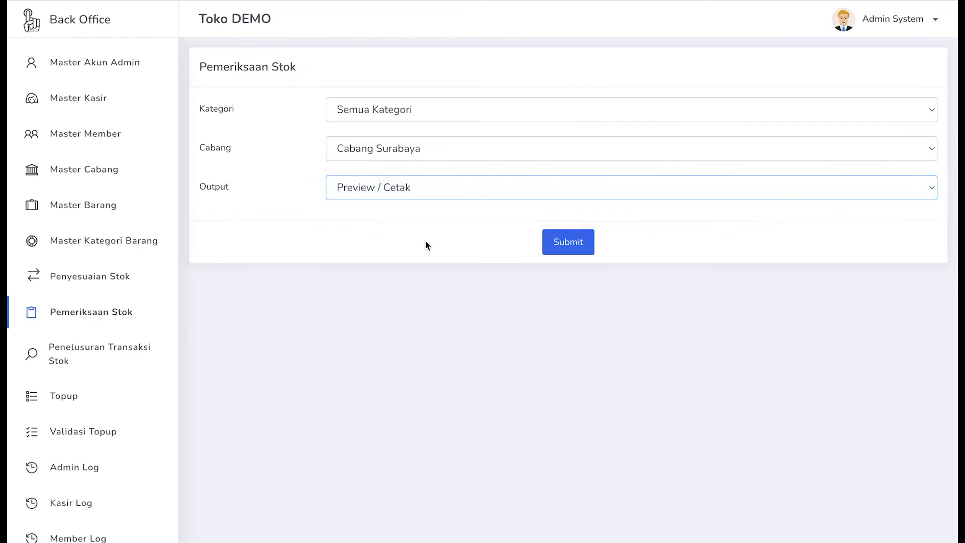
left_click(560, 249)
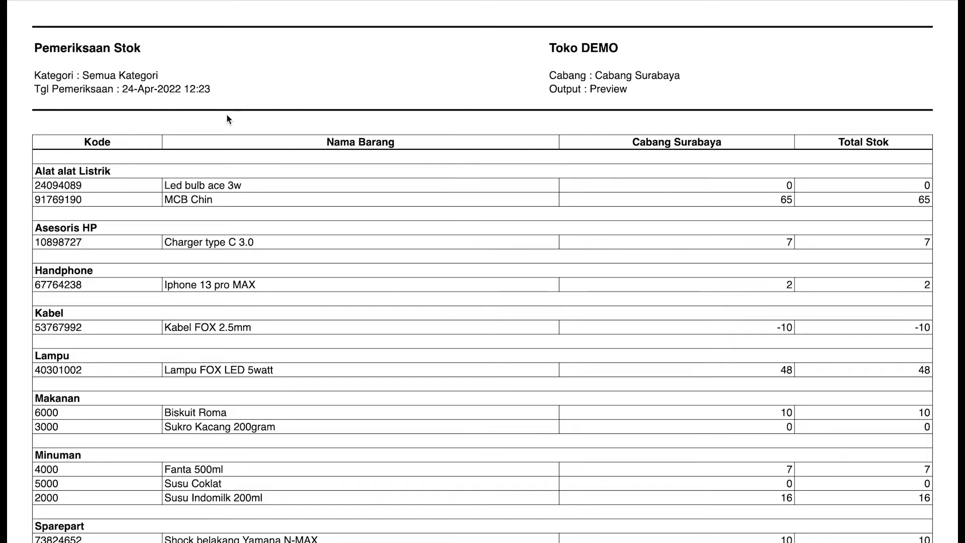
- Review the Surabaya stock report, then rerun the stock check for Semua Cabang
scroll(227, 114, "down", 1)
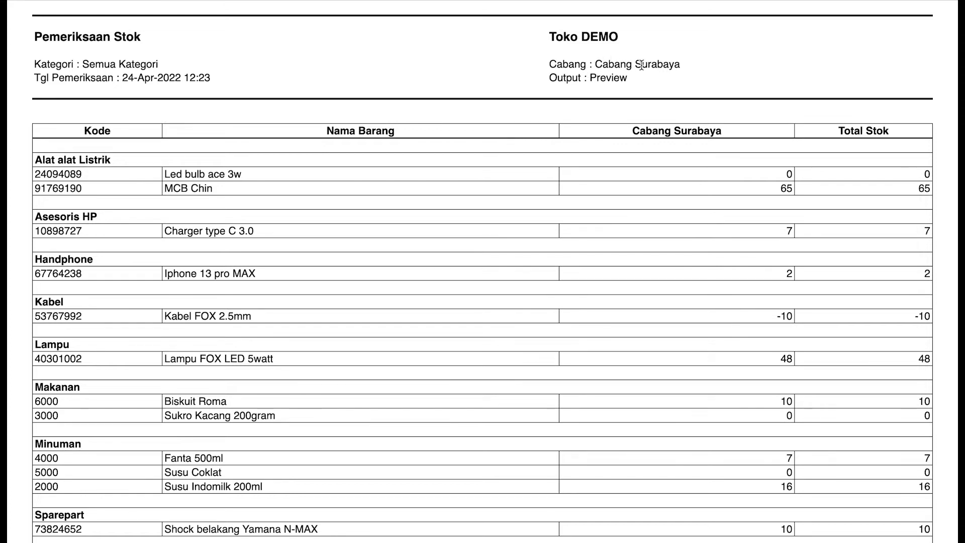
scroll(468, 114, "down", 3)
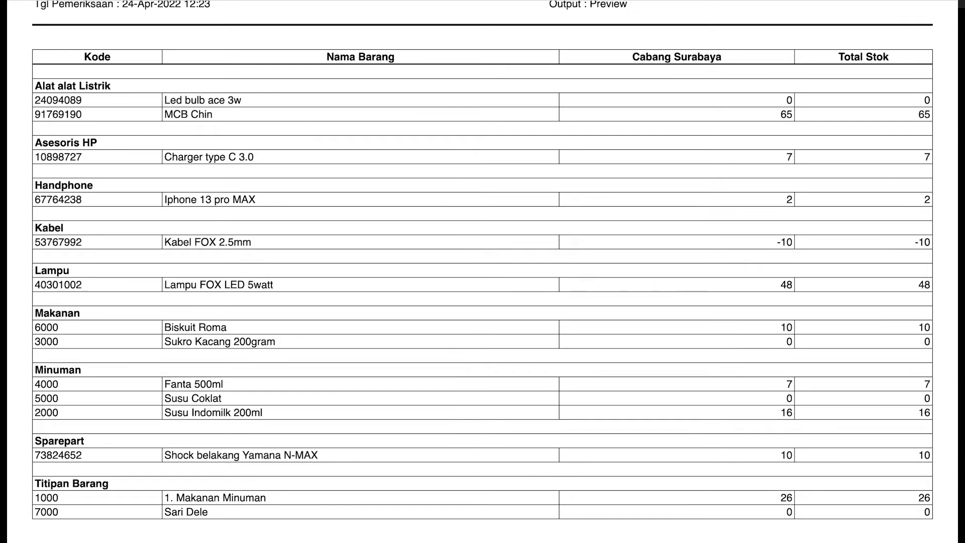
key("super+w")
left_click(355, 148)
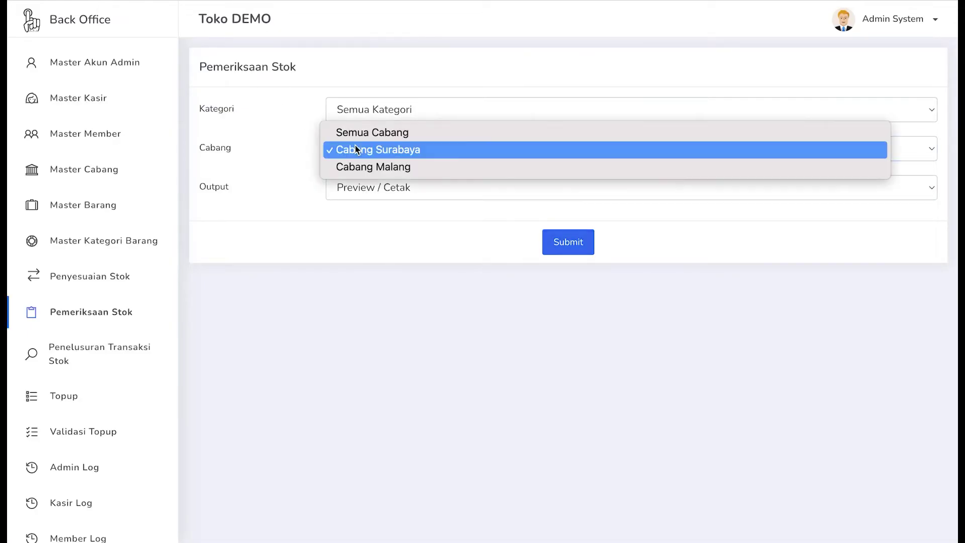
left_click(370, 129)
left_click(563, 243)
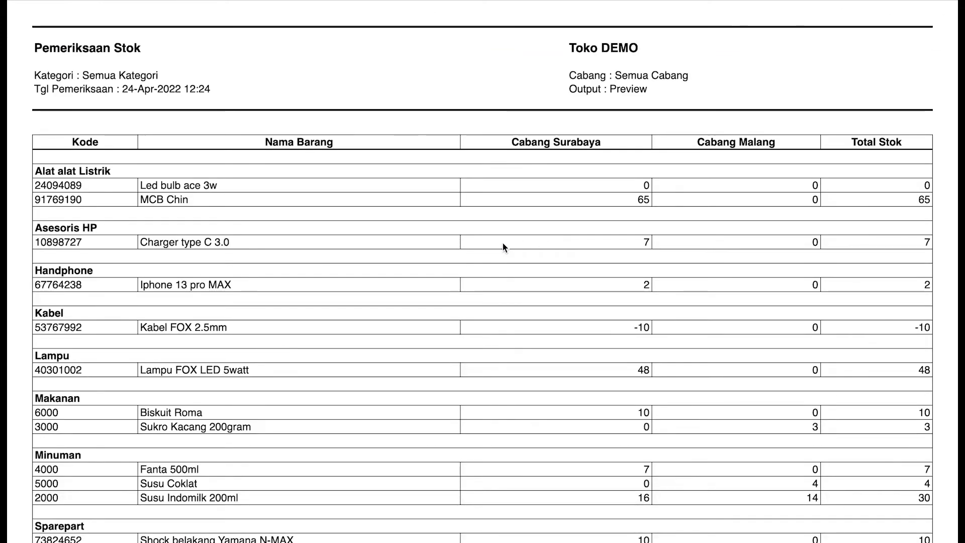
- Scroll through the all-branch stock report's Surabaya and Malang columns, then return to Back Office
scroll(503, 243, "down", 1)
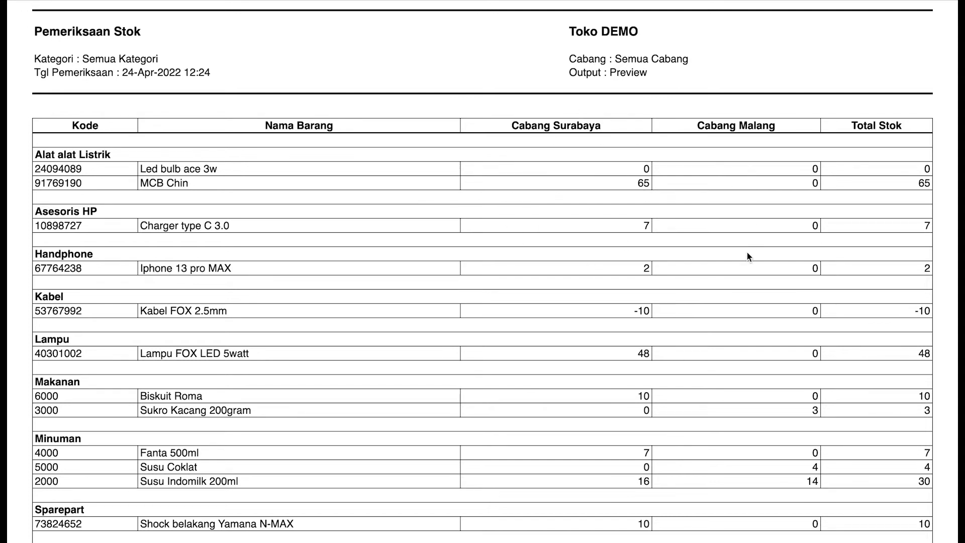
scroll(747, 256, "down", 2)
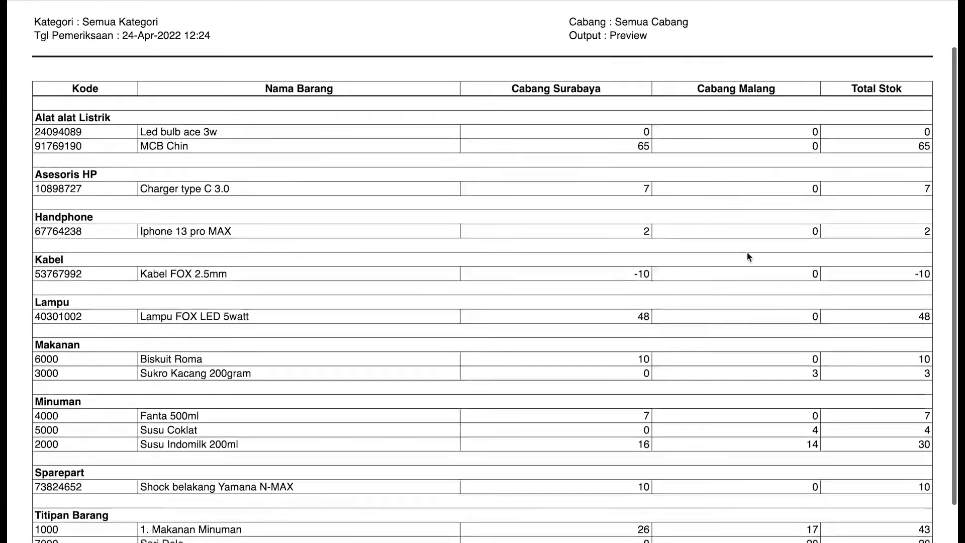
scroll(747, 256, "down", 1)
scroll(747, 256, "down", 1)
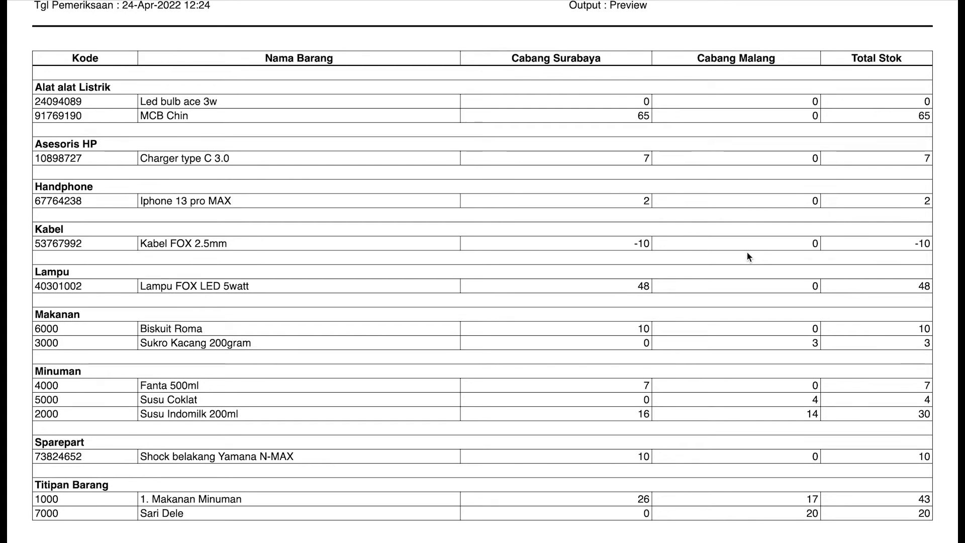
scroll(766, 173, "down", 1)
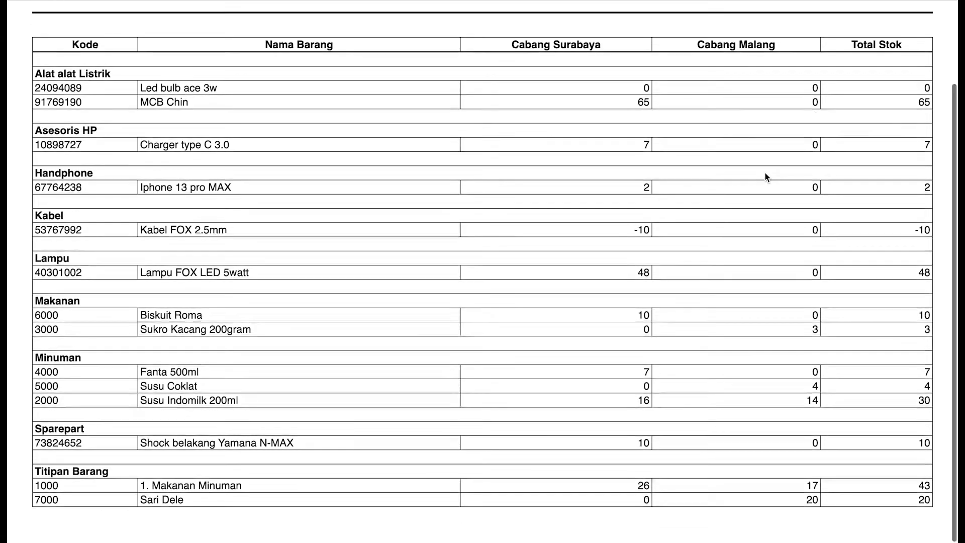
scroll(867, 330, "up", 2)
scroll(866, 331, "down", 1)
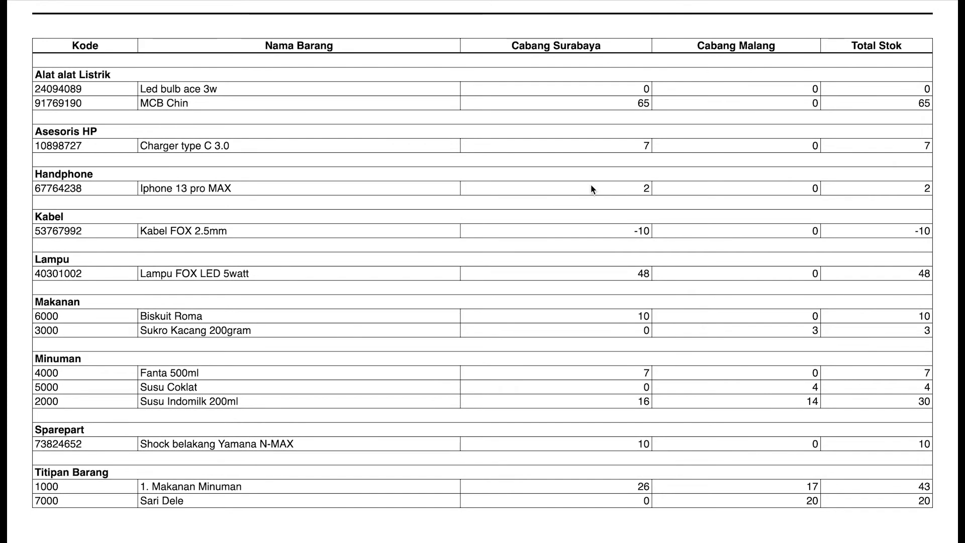
scroll(592, 190, "up", 5)
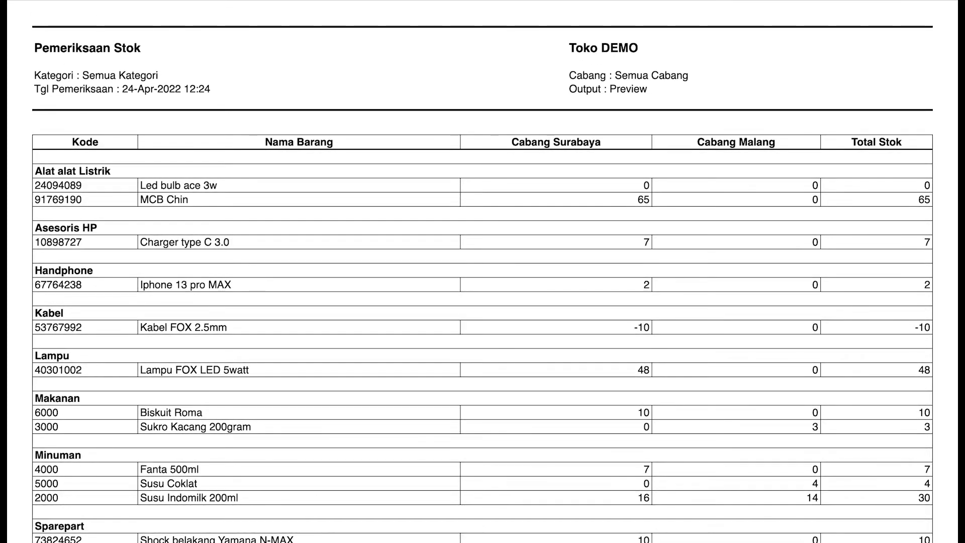
left_click(260, 2)
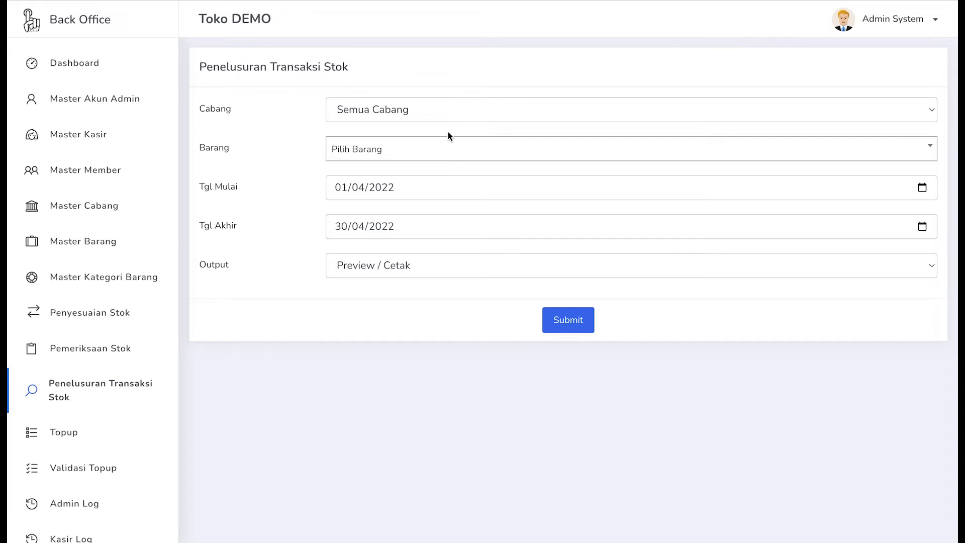
- Set the branch to Cabang Surabaya and pick Led bulb ace 3w as the item
left_click(445, 110)
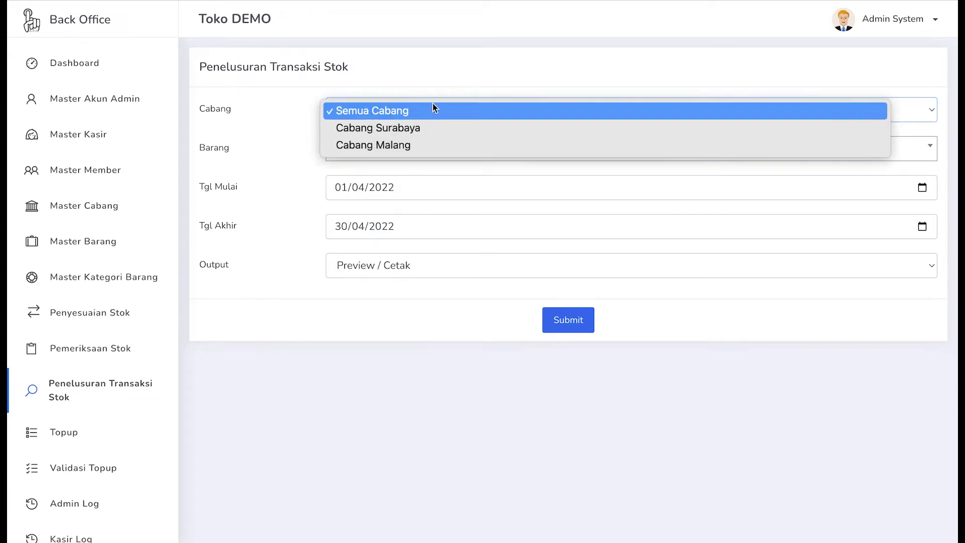
left_click(433, 104)
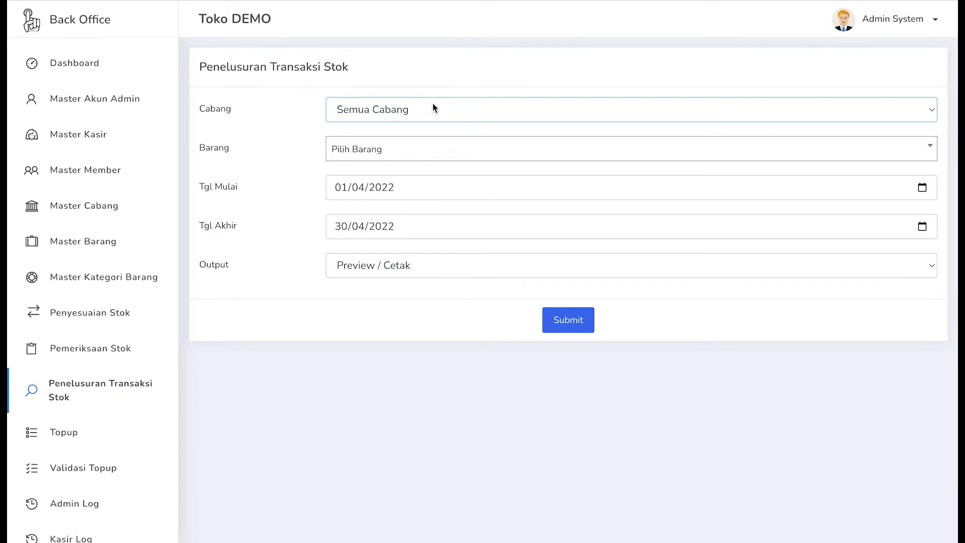
left_click(432, 109)
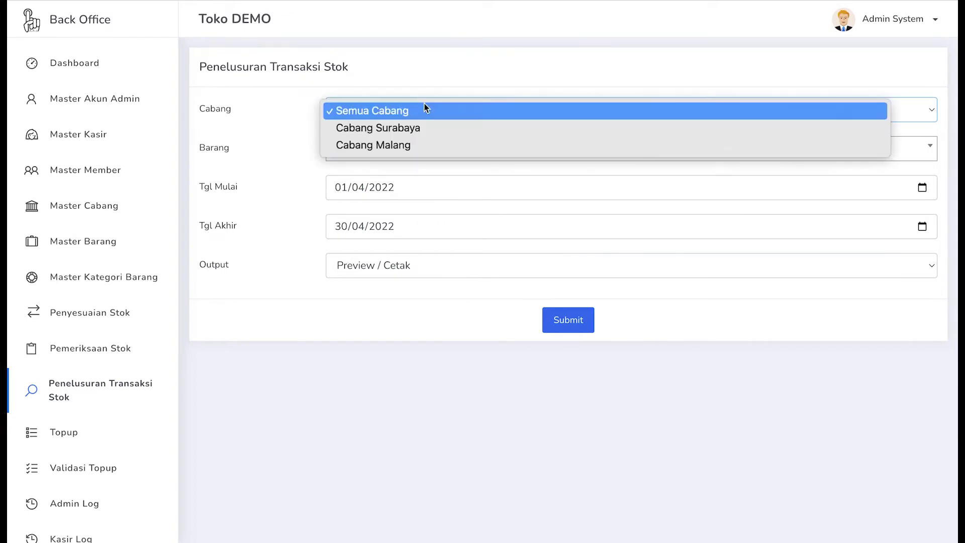
left_click(404, 127)
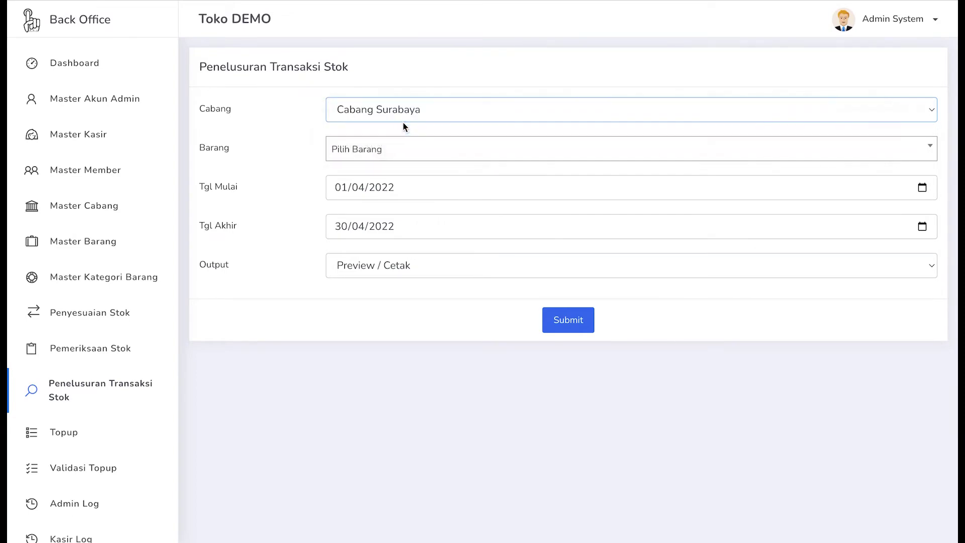
left_click(376, 151)
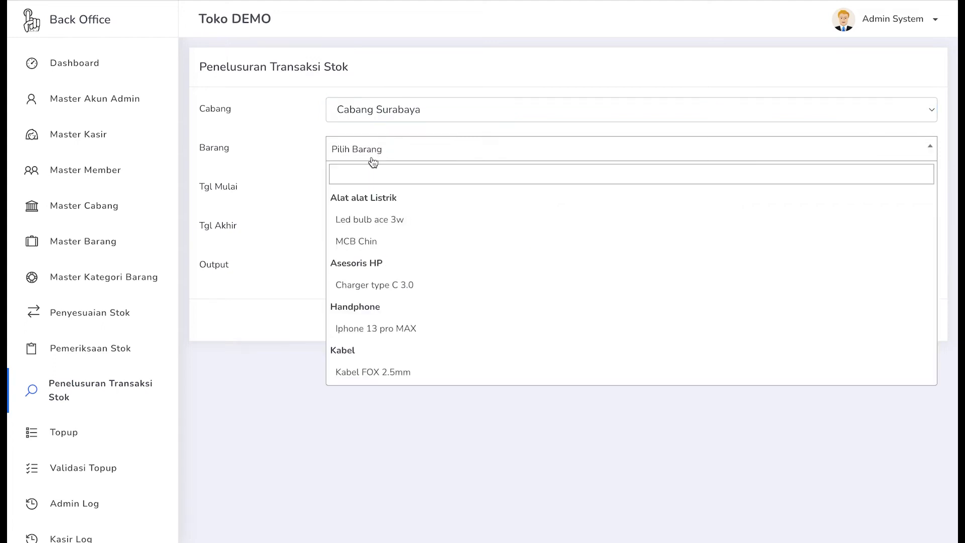
scroll(350, 295, "down", 1)
scroll(350, 296, "down", 3)
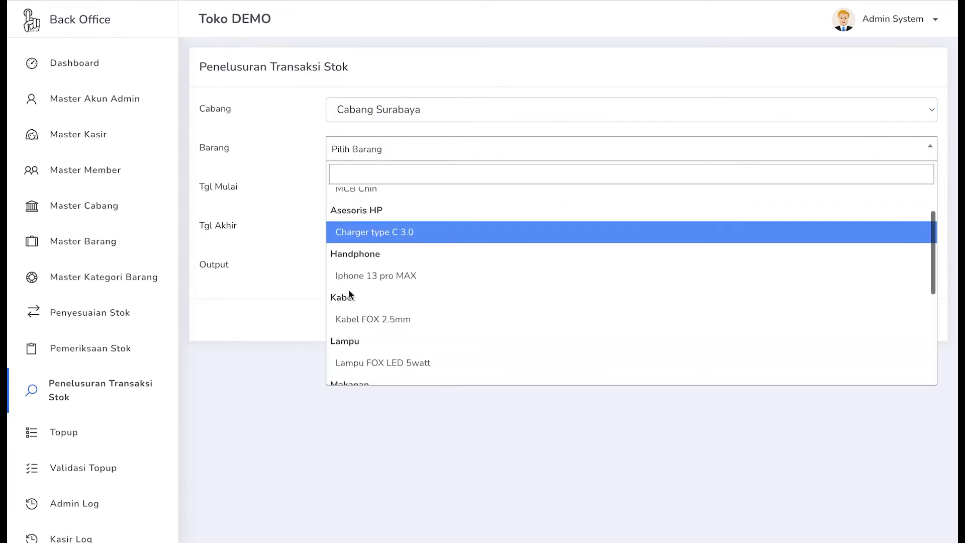
scroll(350, 295, "up", 4)
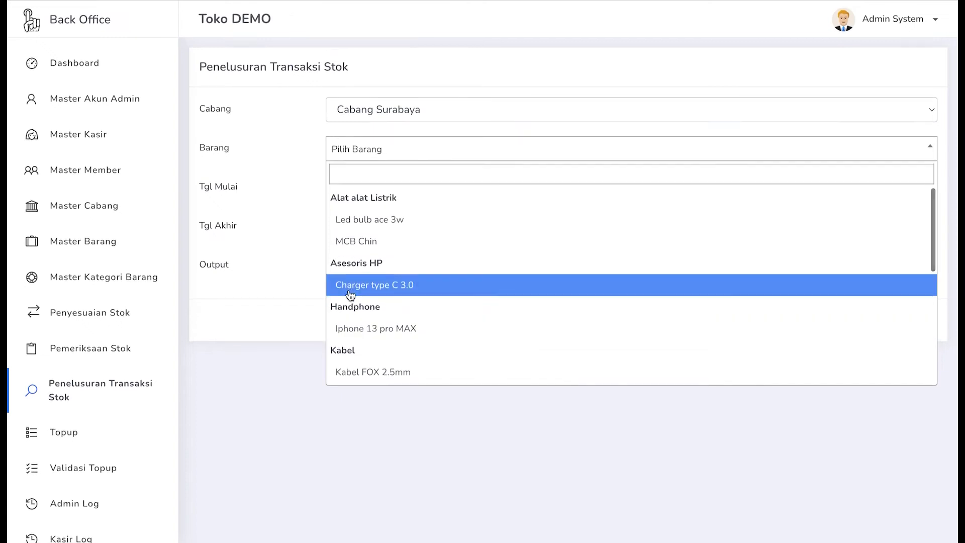
left_click(383, 224)
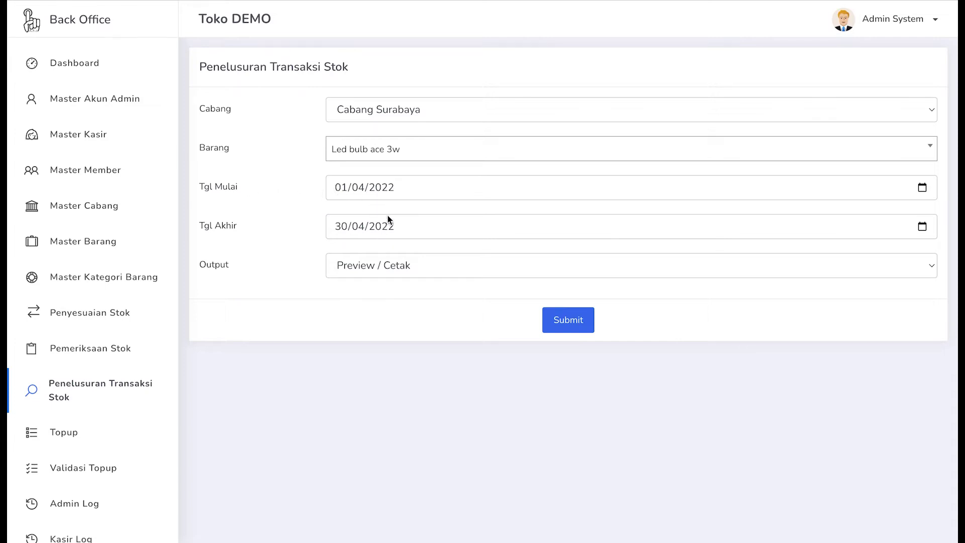
- Set the start date to 01/01/2022 in the calendar
left_click(922, 190)
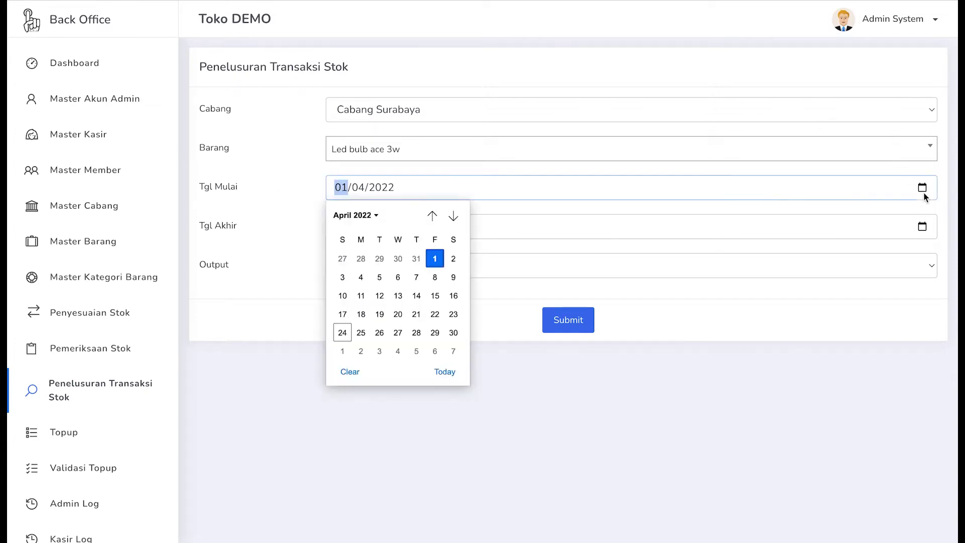
left_click(435, 215)
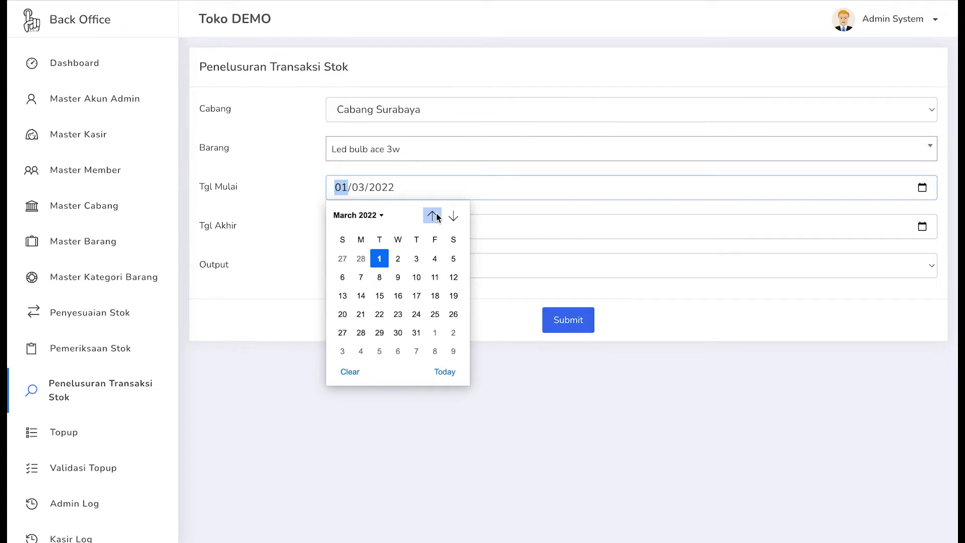
left_click(434, 215)
left_click(434, 215)
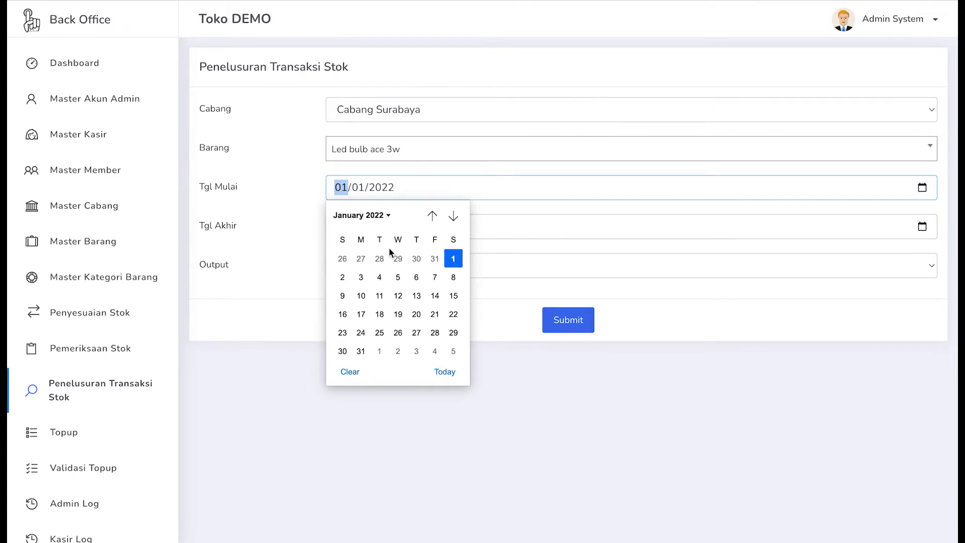
left_click(452, 258)
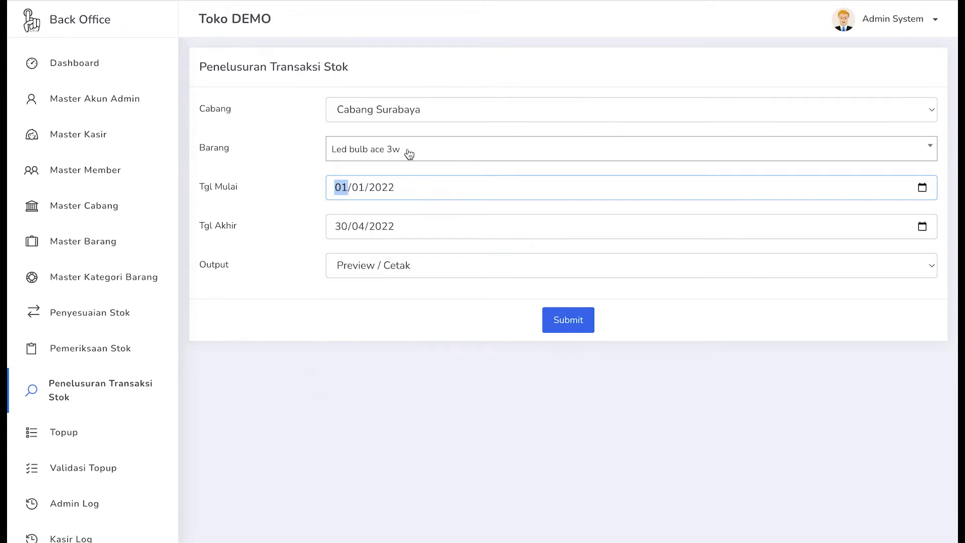
- Change the item to Fanta 500ml and generate the trace report
left_click(409, 154)
scroll(423, 266, "down", 3)
scroll(421, 263, "up", 2)
scroll(421, 262, "down", 5)
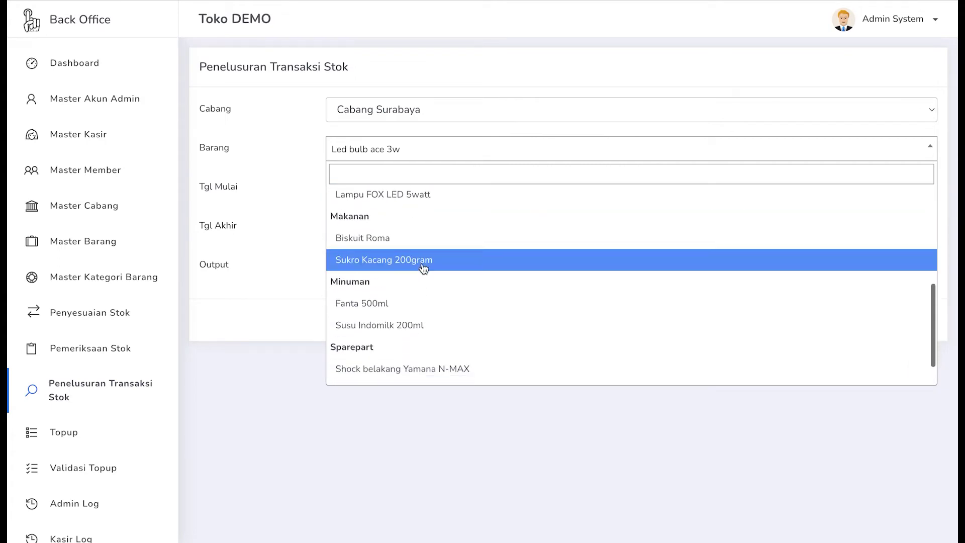
left_click(397, 300)
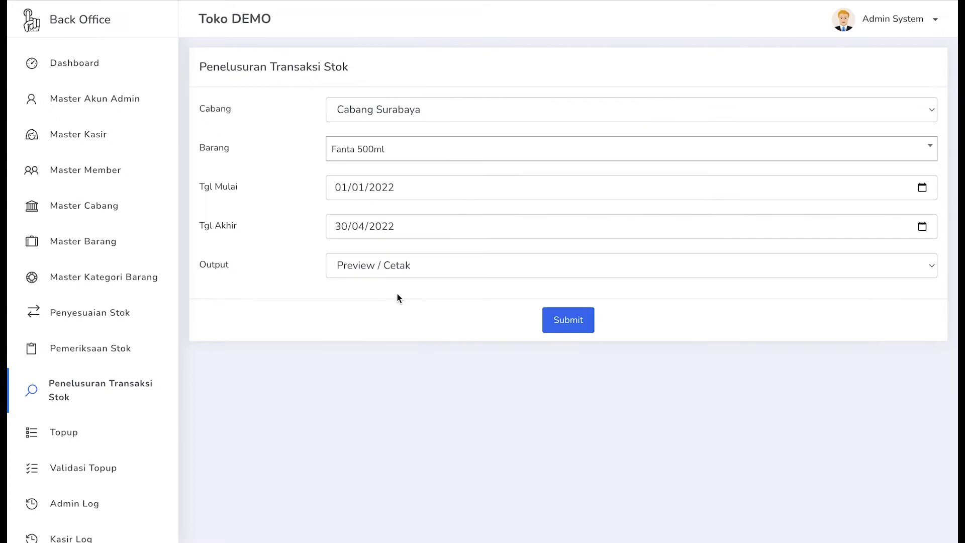
left_click(563, 320)
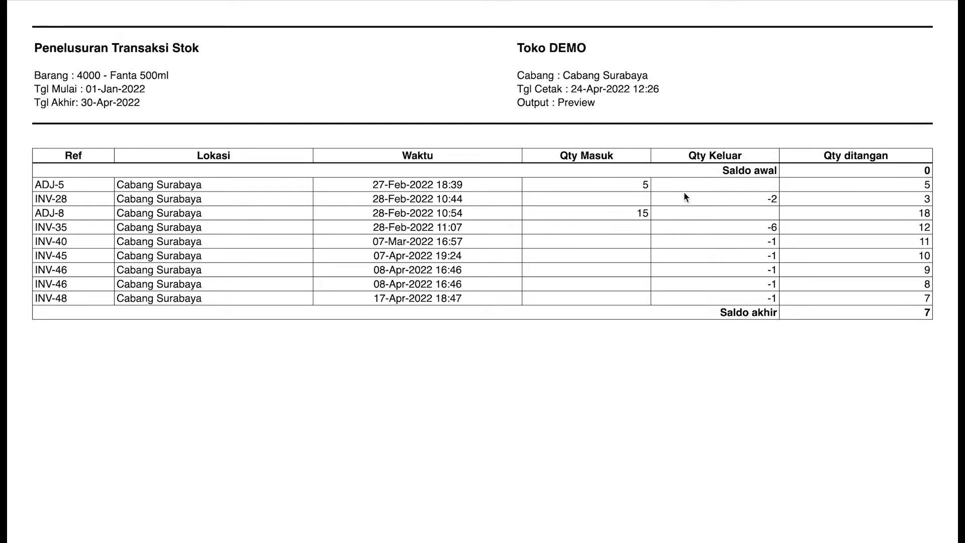
- Select the quantity 5 in the ADJ-5 row of the Fanta 500ml trace
double_click(633, 186)
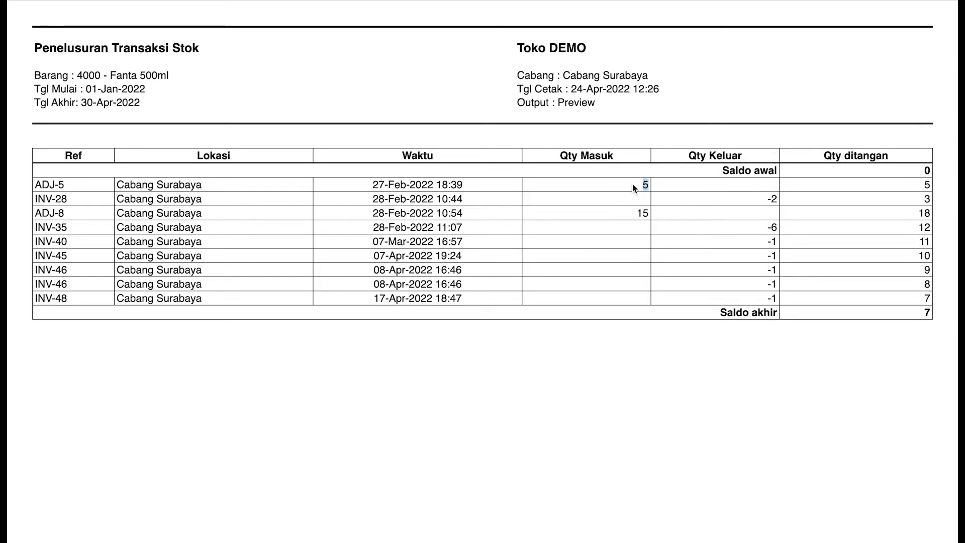
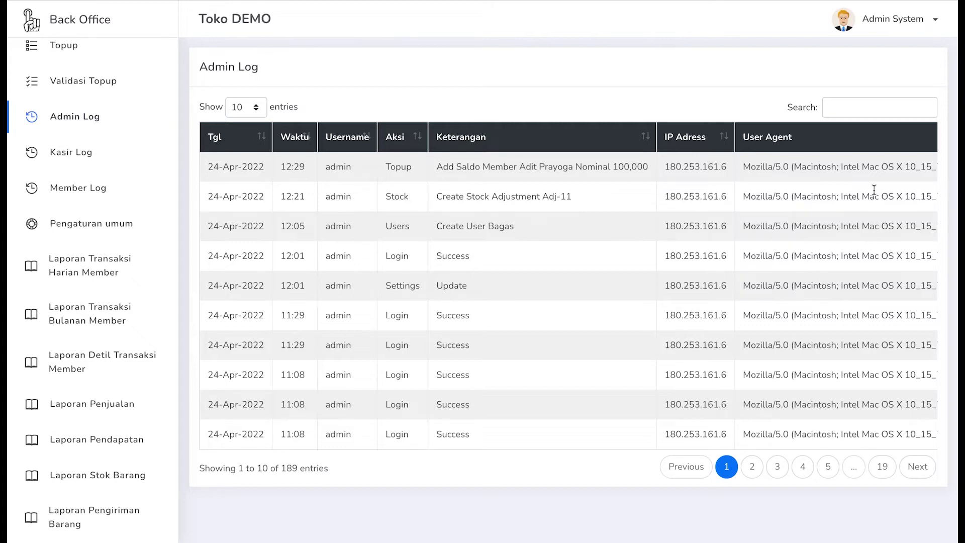
- Highlight the Mac OS text in the first user agent, then switch to the cashier activity log
left_click_drag(862, 166, 895, 166)
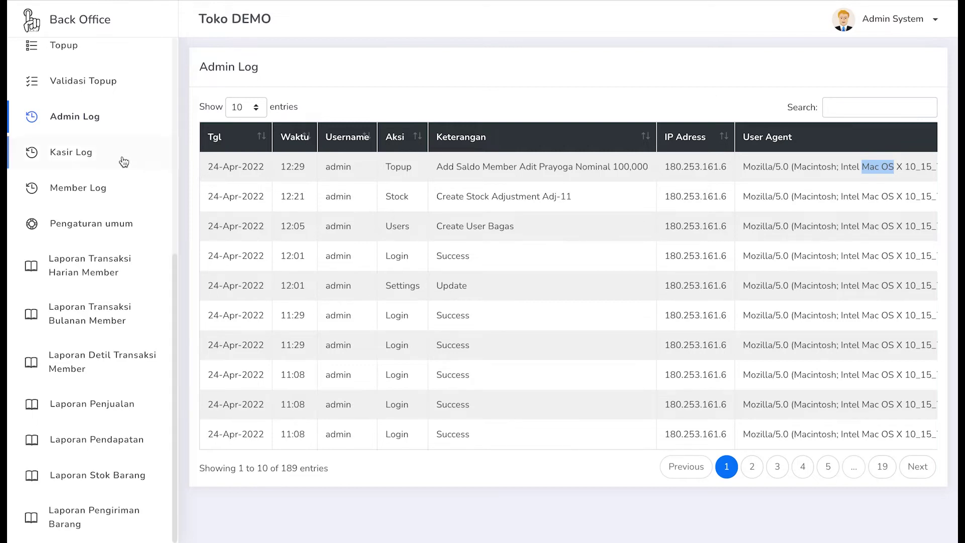
left_click(105, 159)
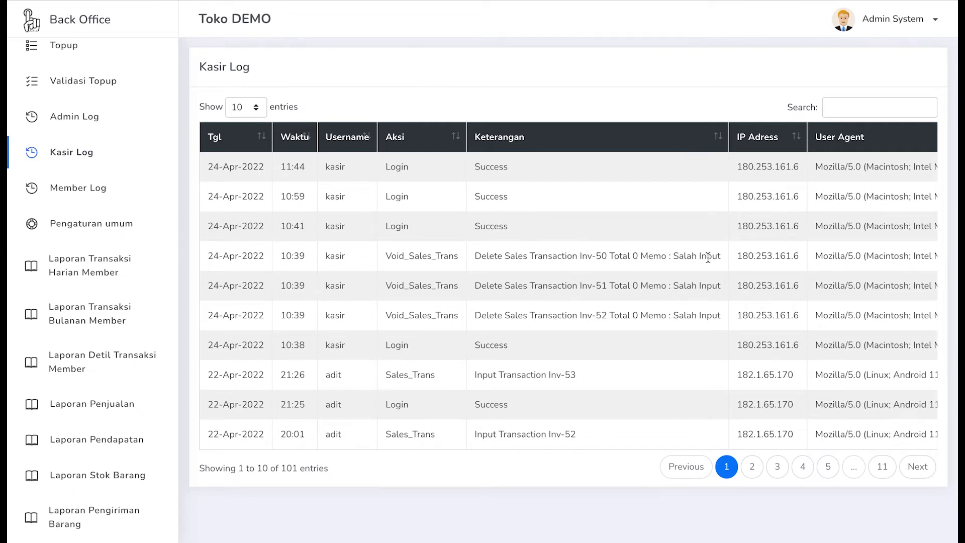
scroll(755, 285, "right", 10)
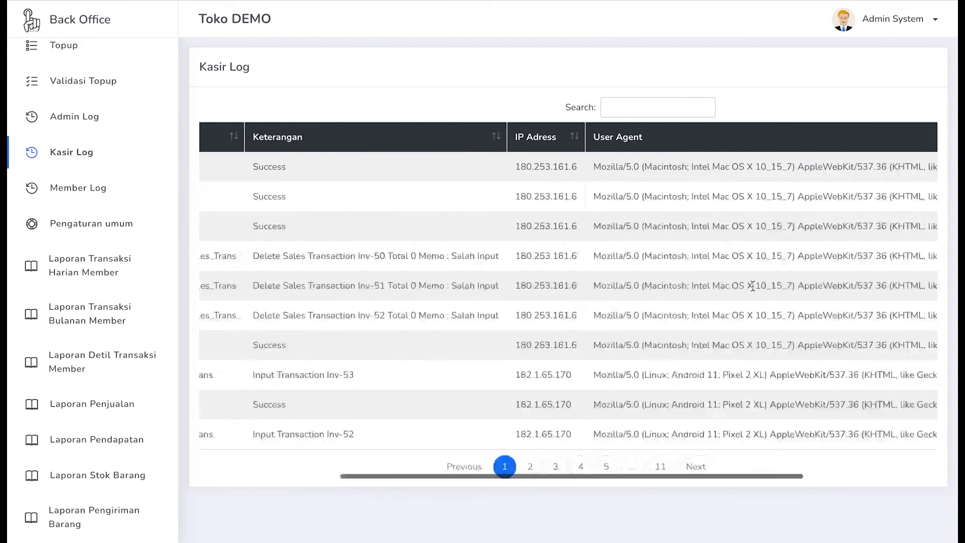
scroll(752, 287, "left", 15)
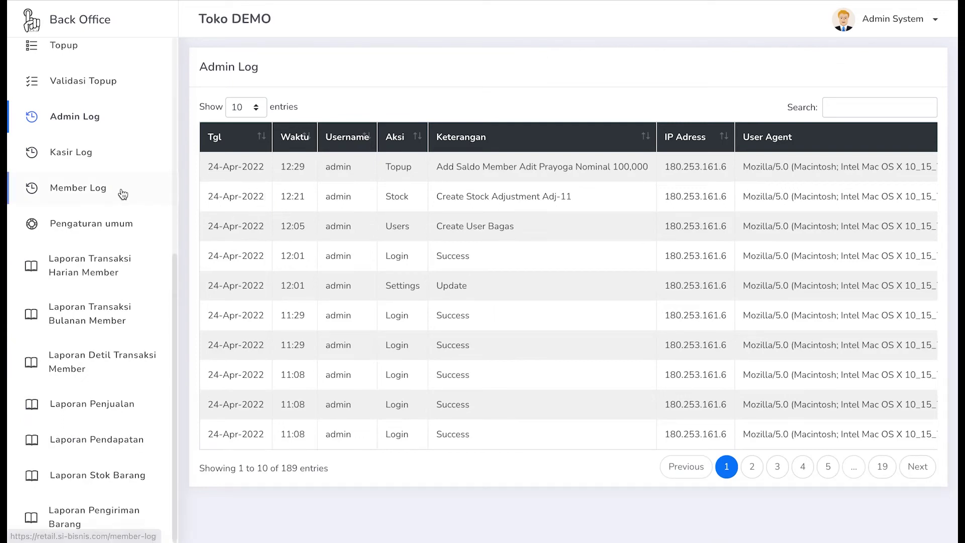
- Open the Member Log and page through it to entries 11 to 20 of 28
left_click(95, 189)
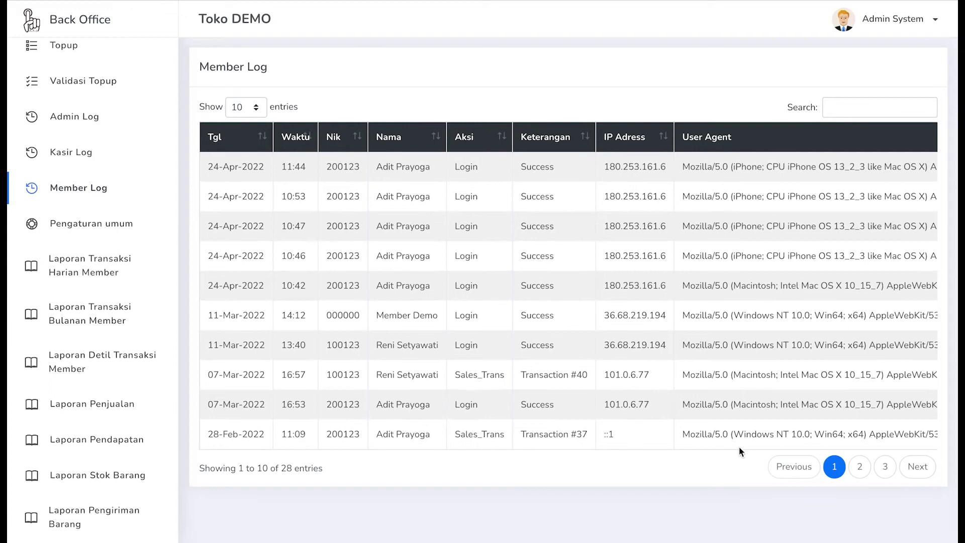
left_click(912, 469)
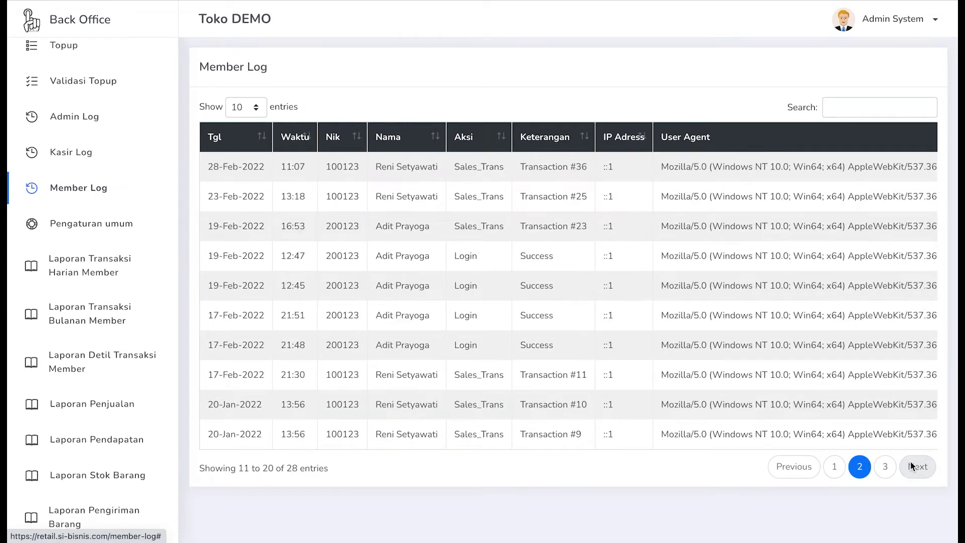
left_click(913, 467)
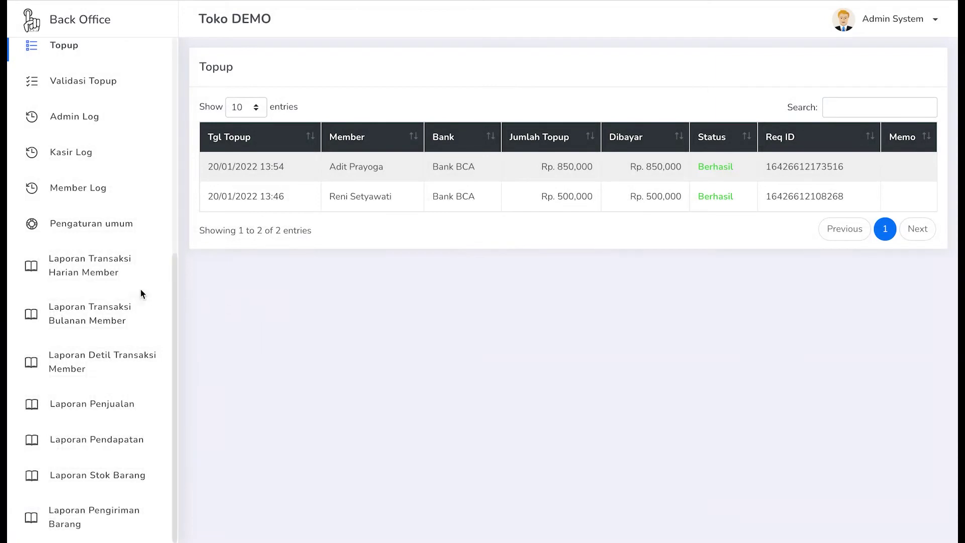
- Move between Validasi Topup and Topup, ending on the empty Validasi Topup list
scroll(140, 292, "up", 2)
scroll(141, 295, "up", 1)
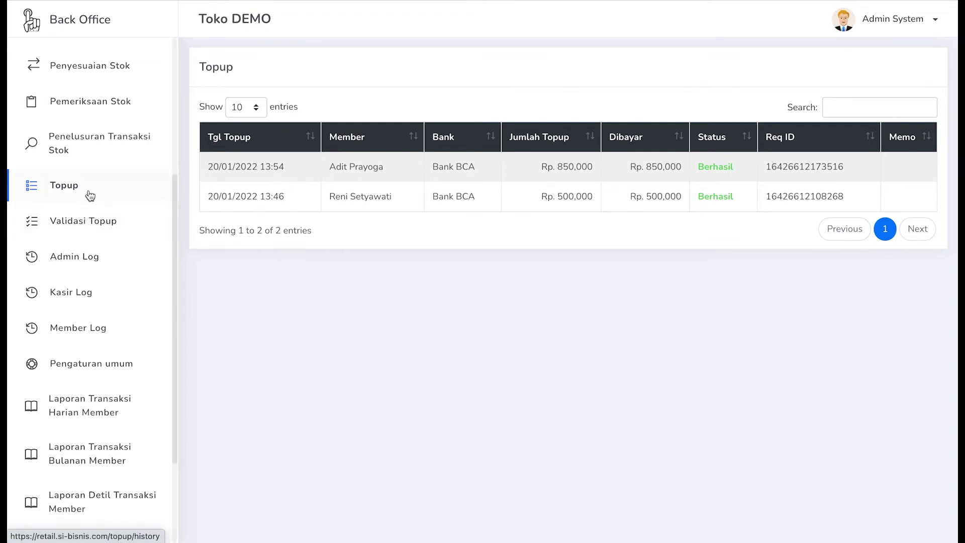
left_click(99, 221)
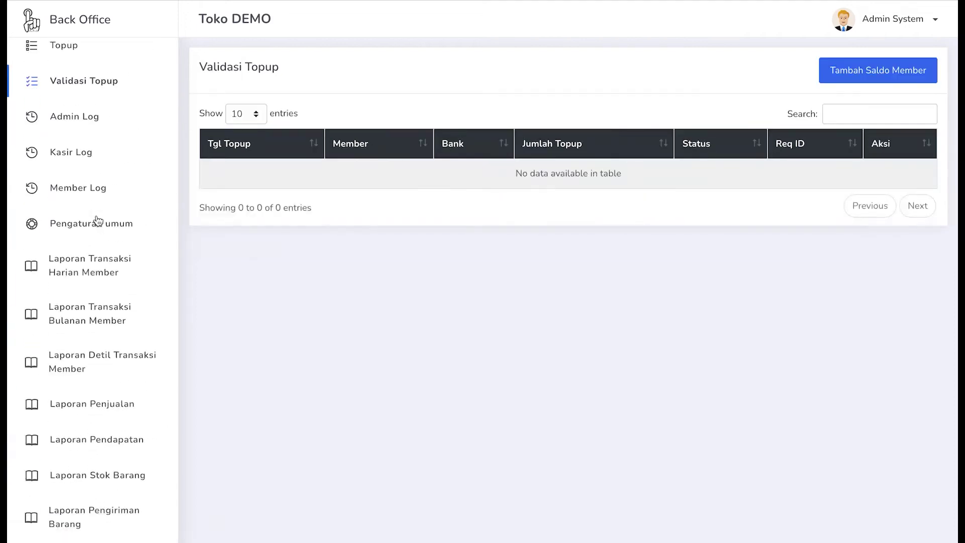
scroll(98, 222, "up", 1)
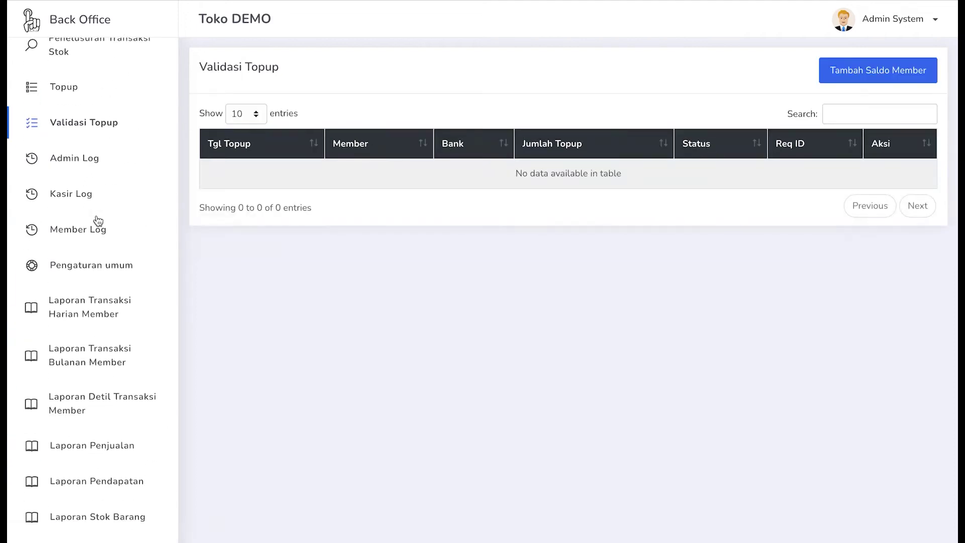
left_click(83, 95)
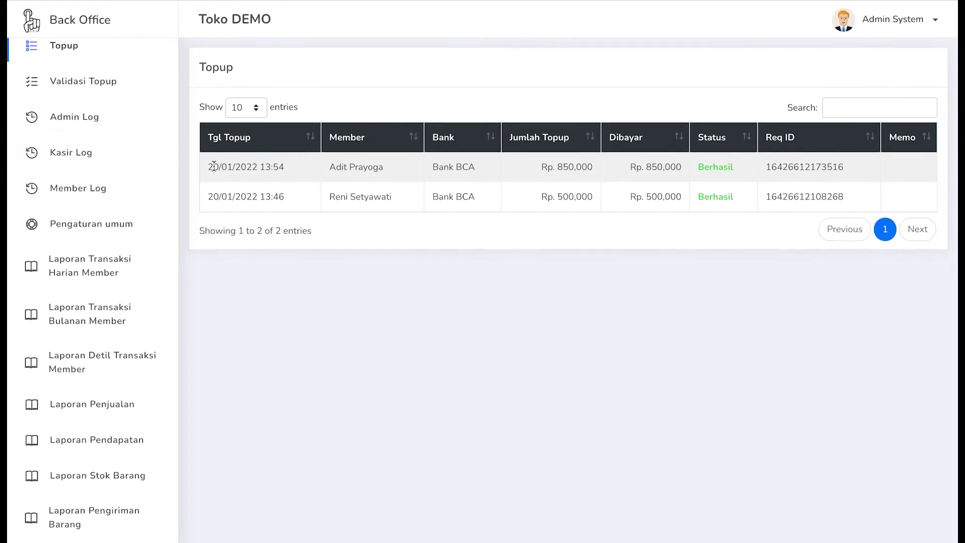
scroll(104, 138, "up", 2)
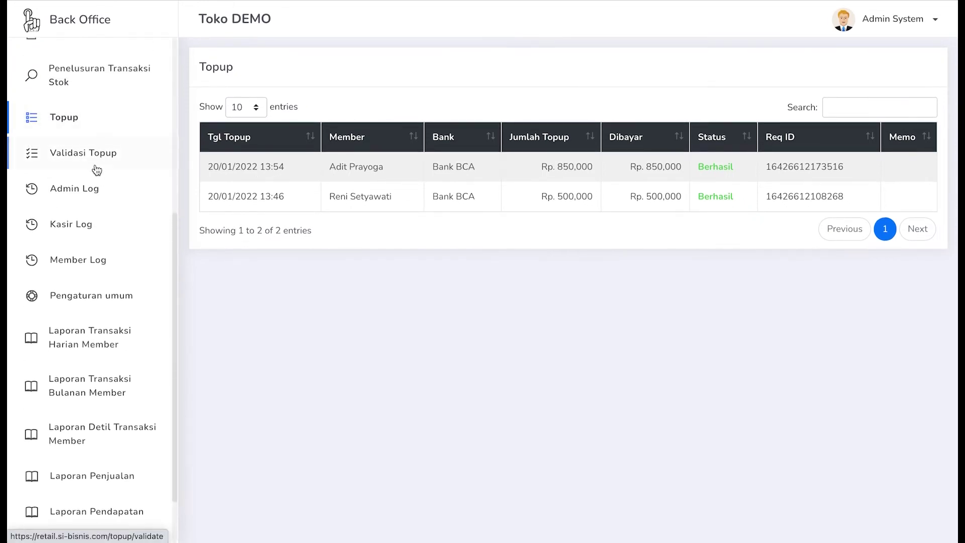
left_click(95, 154)
scroll(95, 169, "up", 1)
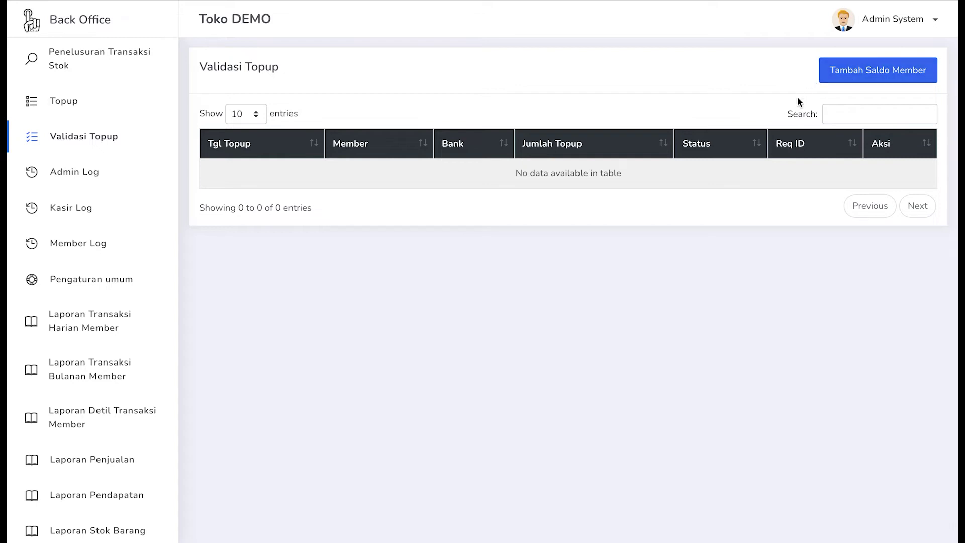
left_click(861, 75)
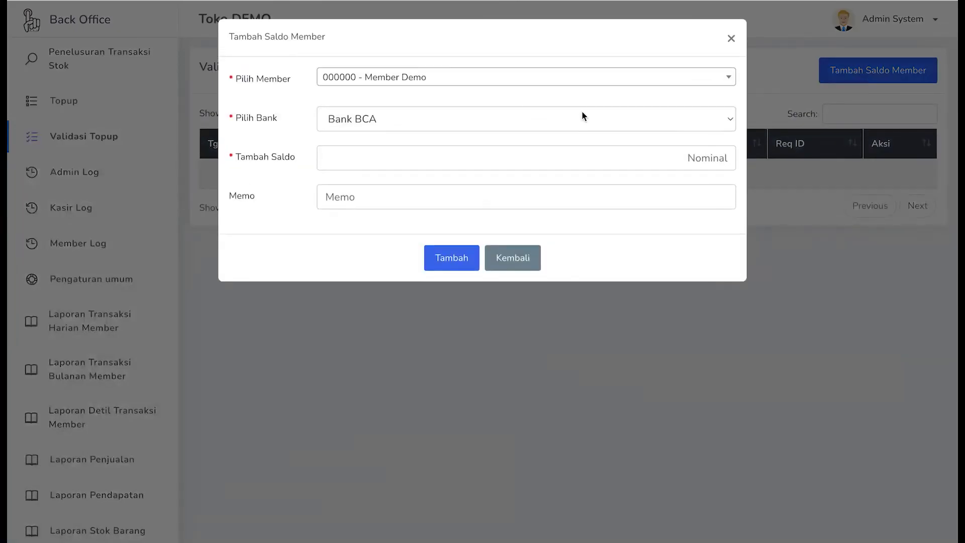
- Top up the chosen member's balance by 100,000 via Bank BCA, memo 'Topup di cabang surabaya'
left_click(514, 83)
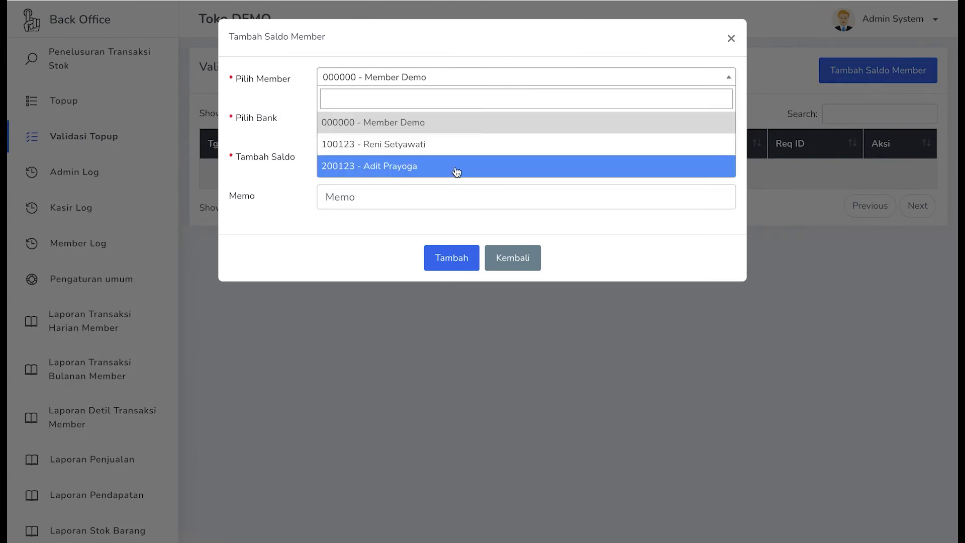
left_click(457, 172)
left_click(441, 124)
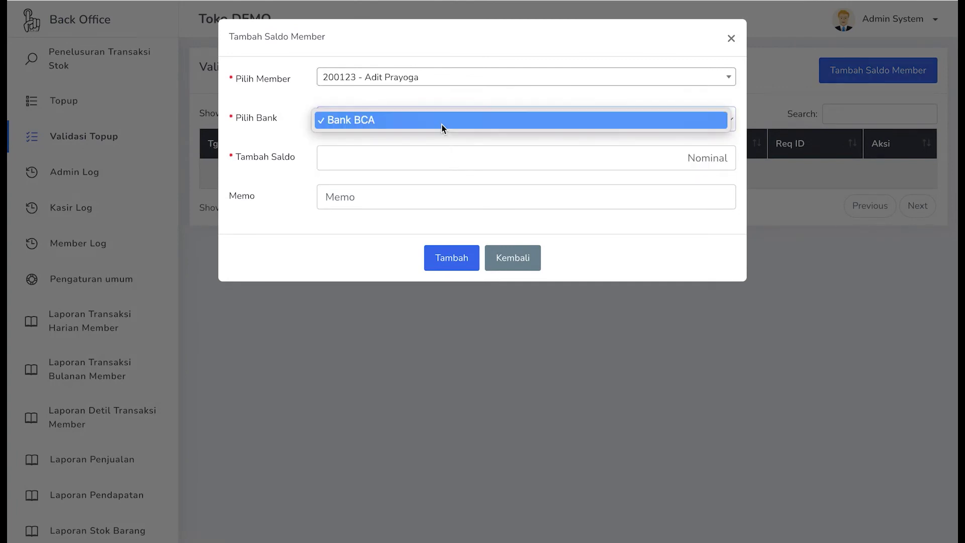
left_click(441, 123)
left_click(423, 153)
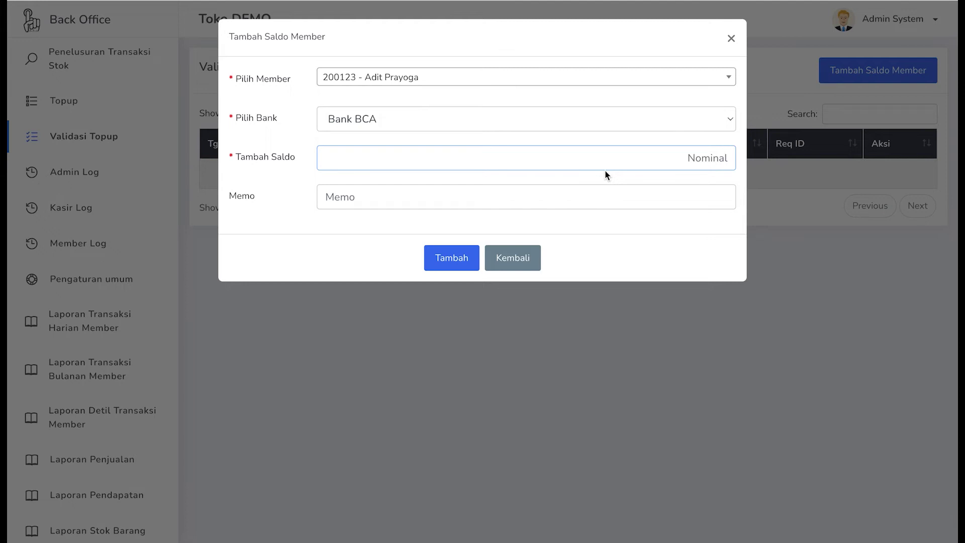
type("100,000")
left_click(429, 198)
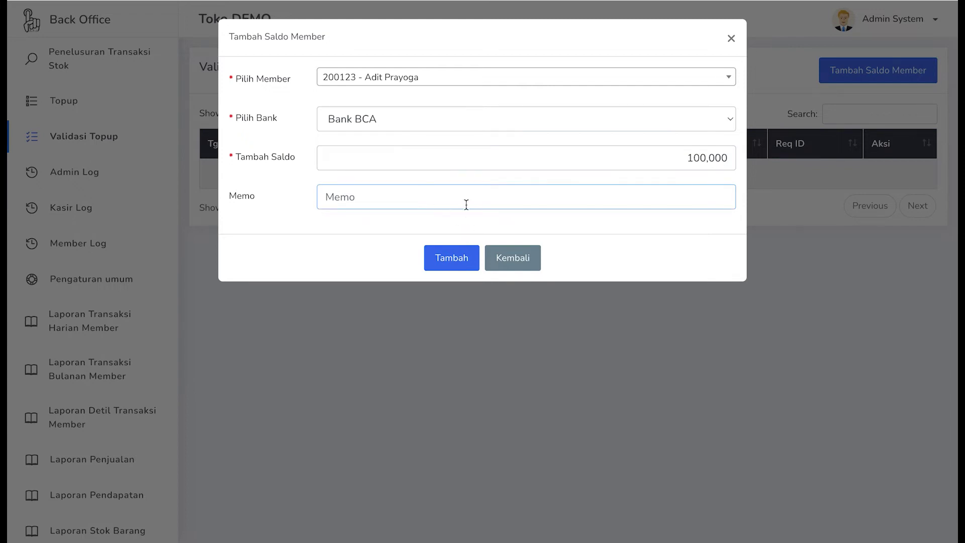
type("Topup di cabang surabaya")
left_click(454, 266)
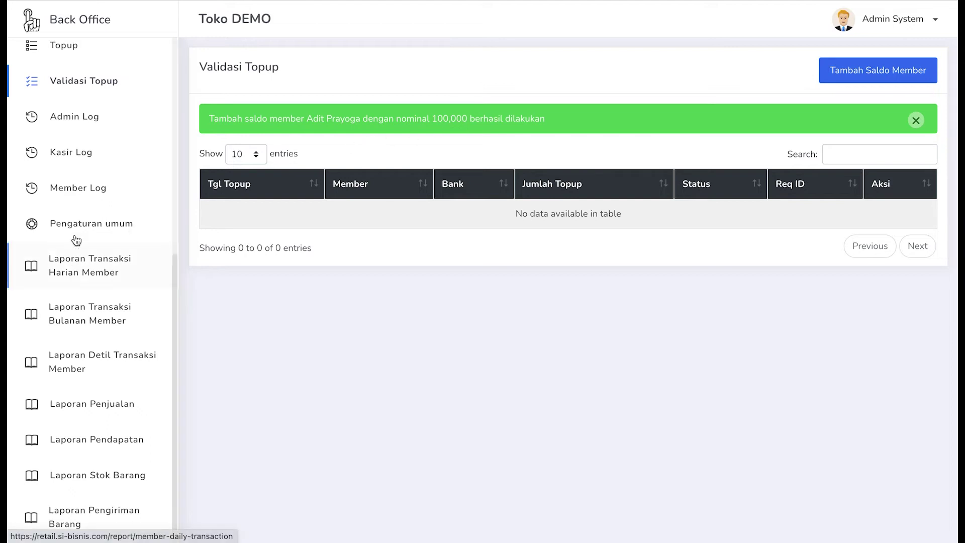
- Check the Topup history for the new Rp. 100,000 Bank BCA entry marked Berhasil
scroll(81, 212, "up", 1)
left_click(86, 114)
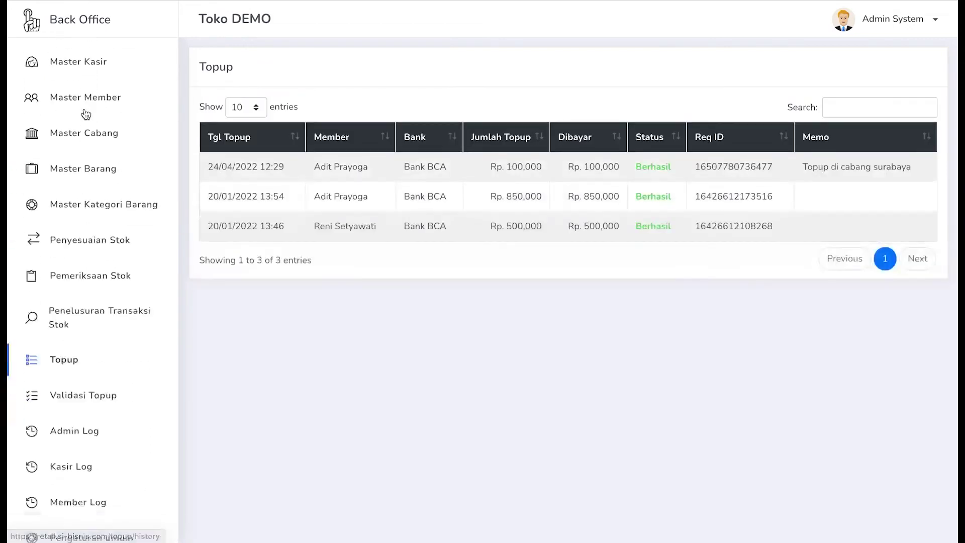
scroll(75, 115, "down", 5)
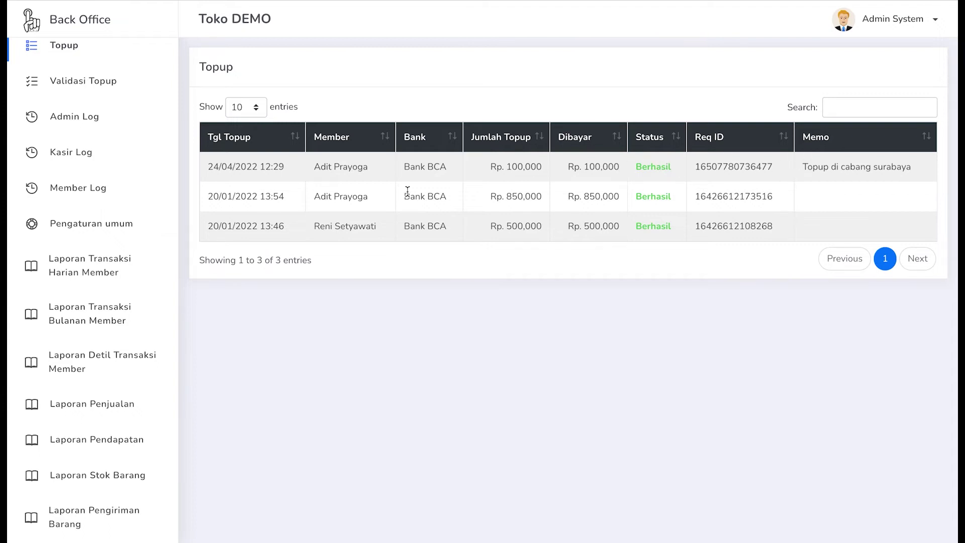
scroll(107, 176, "up", 5)
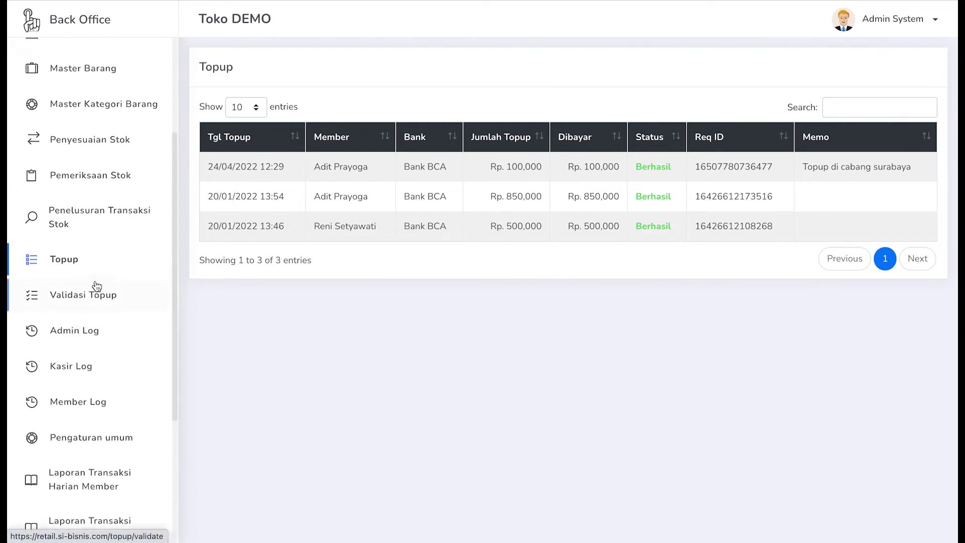
scroll(97, 286, "up", 1)
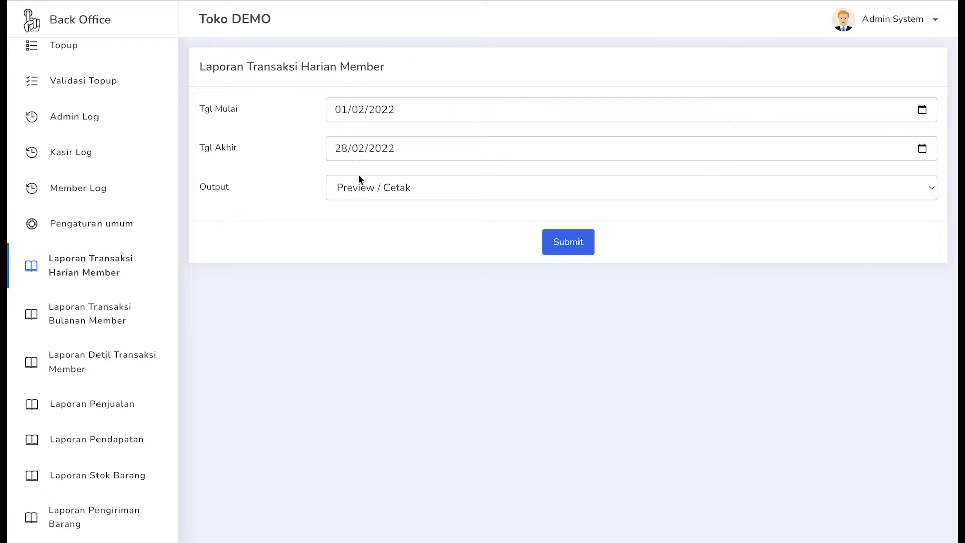
- Preview the February 2022 daily member transaction report and highlight its 1,096,500 total
left_click(566, 241)
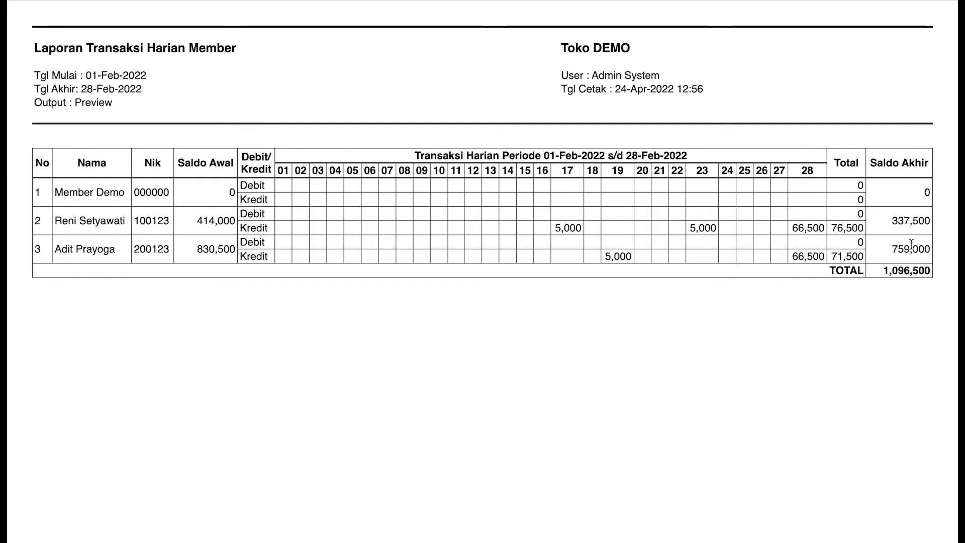
left_click_drag(882, 272, 933, 274)
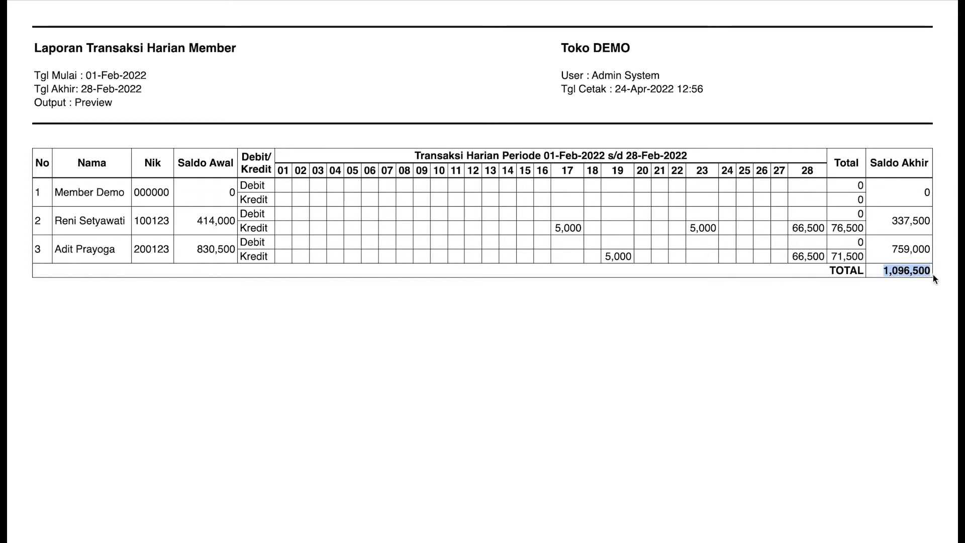
left_click(936, 275)
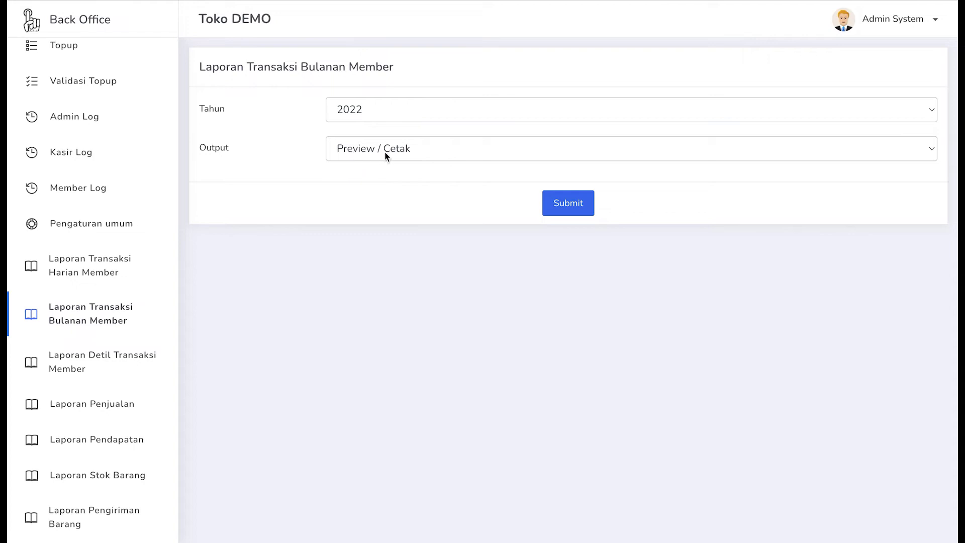
- Submit the Tahun 2022 form to show monthly member balances totalling 1,171,500
left_click(570, 206)
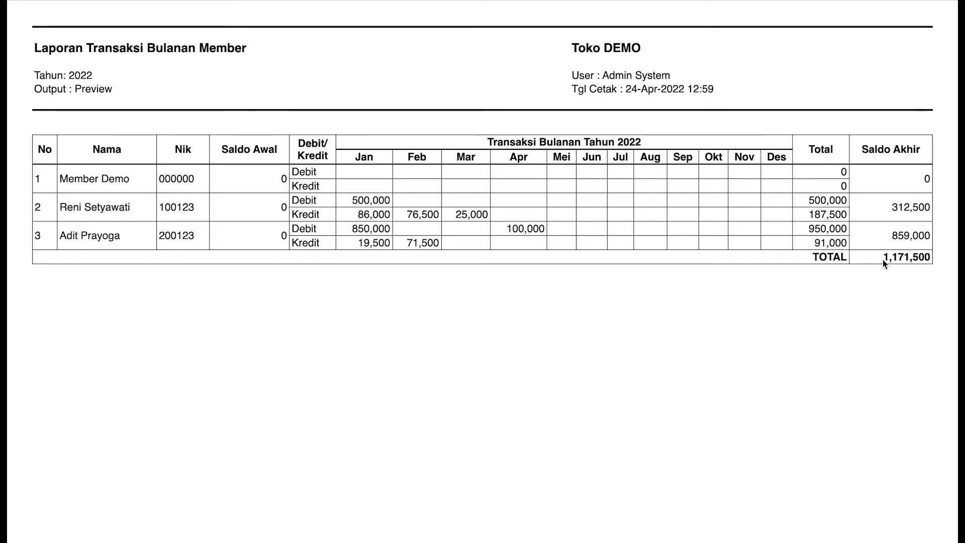
- Highlight the 1,171,500 closing-balance total in the monthly member report
left_click_drag(883, 259, 930, 258)
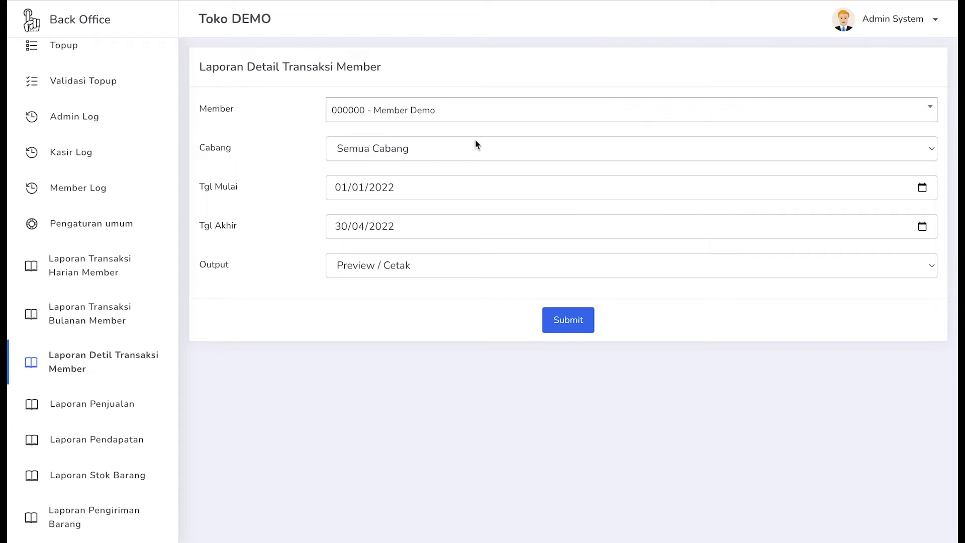
left_click(458, 103)
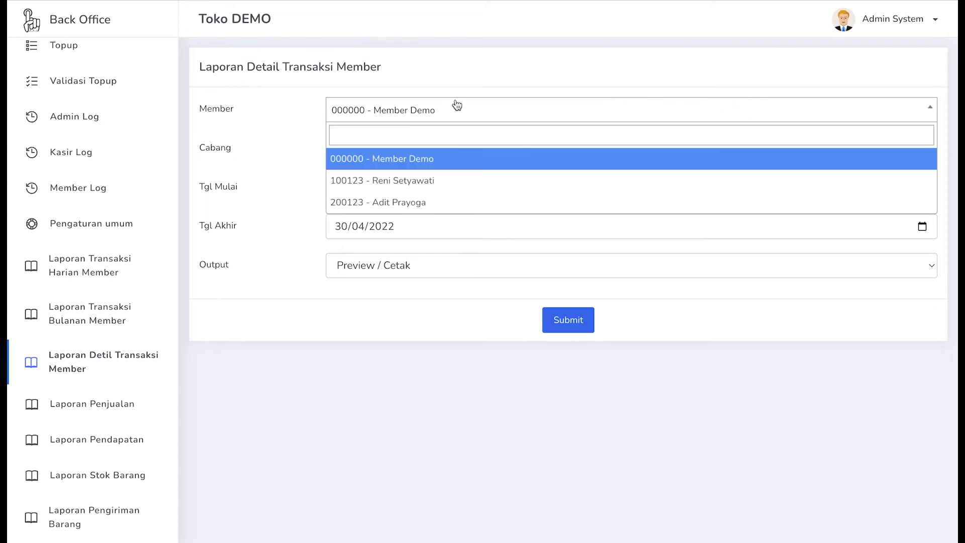
left_click(421, 206)
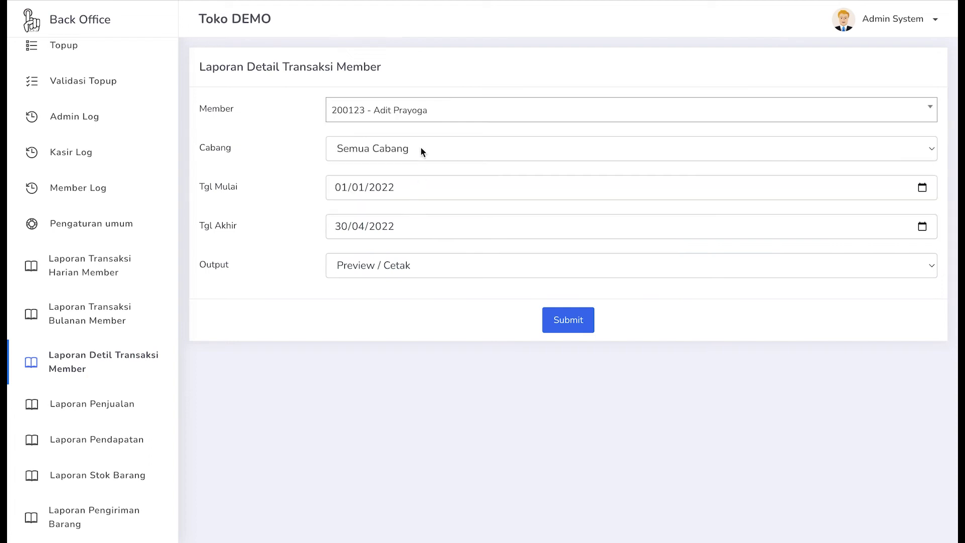
left_click(380, 146)
left_click(286, 173)
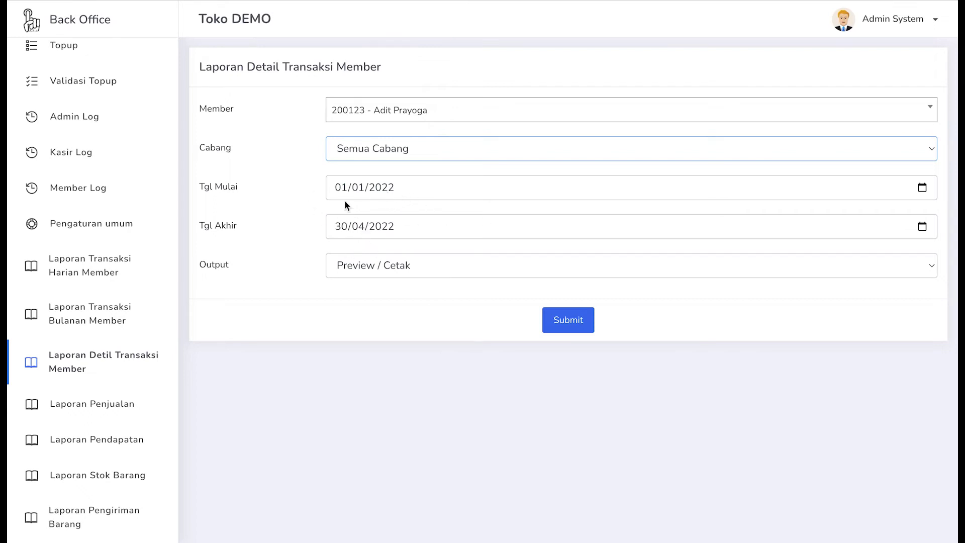
left_click(576, 318)
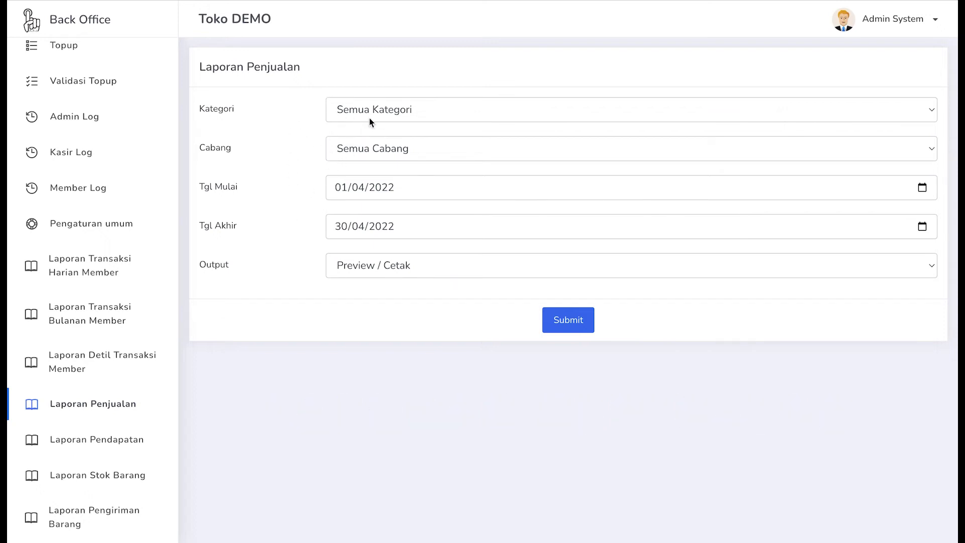
- Keep all product categories and set the branch to Cabang Surabaya
left_click(383, 116)
left_click(280, 120)
left_click(360, 103)
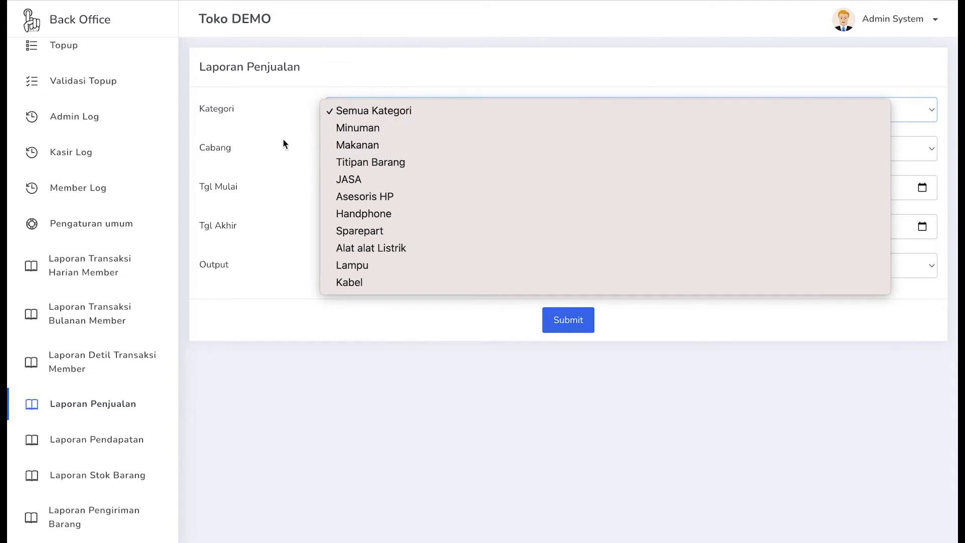
left_click(261, 137)
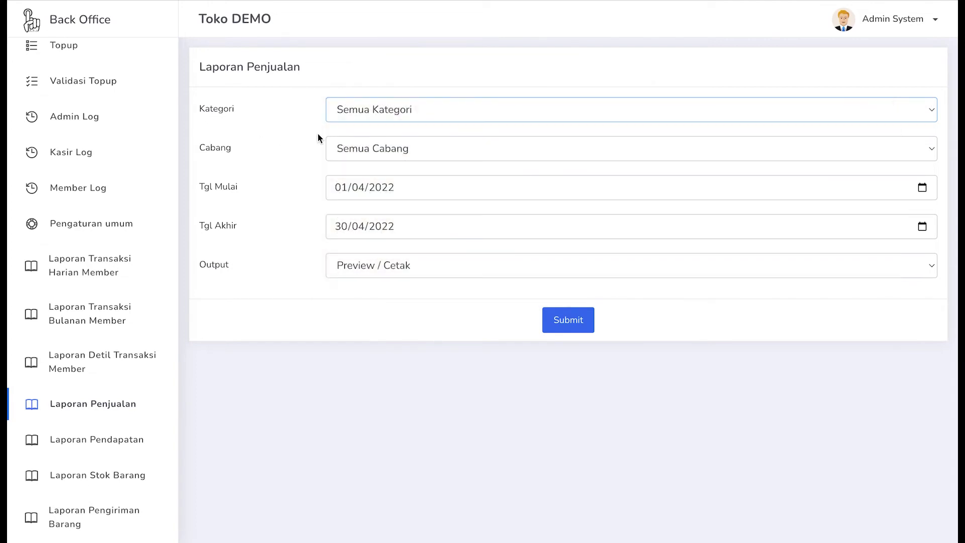
left_click(400, 151)
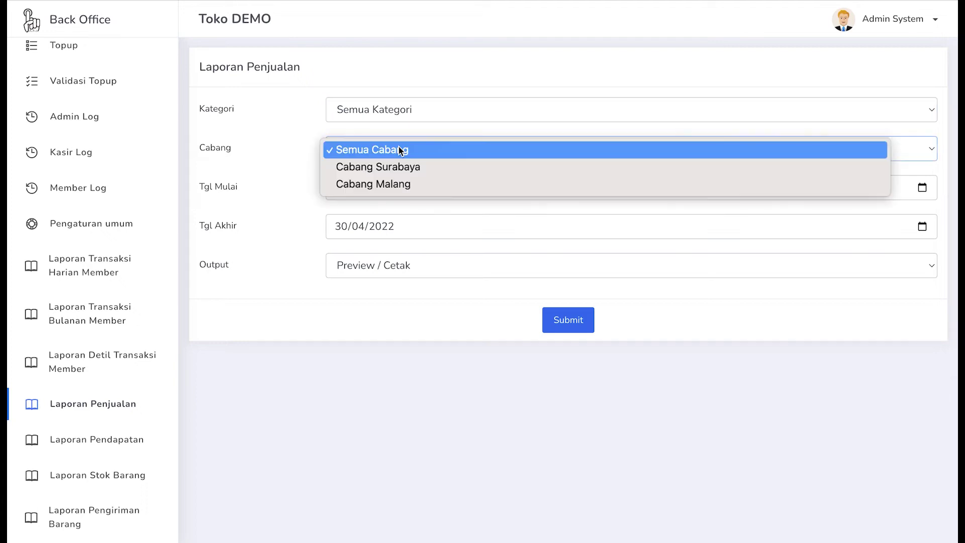
left_click(399, 146)
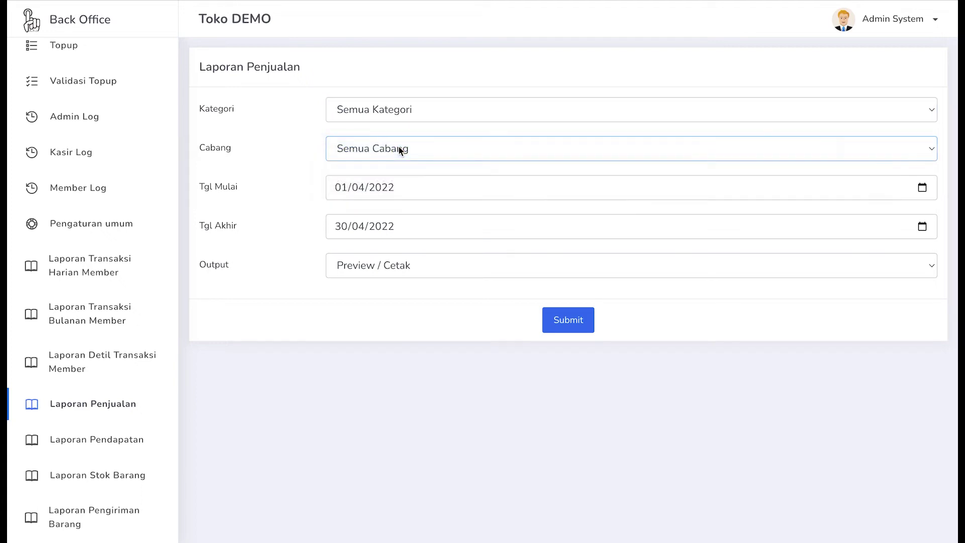
left_click(399, 146)
left_click(400, 146)
left_click(399, 146)
left_click(400, 167)
- Set the date range 01/01/2022 to 31/01/2022 and generate the sales report
left_click(925, 189)
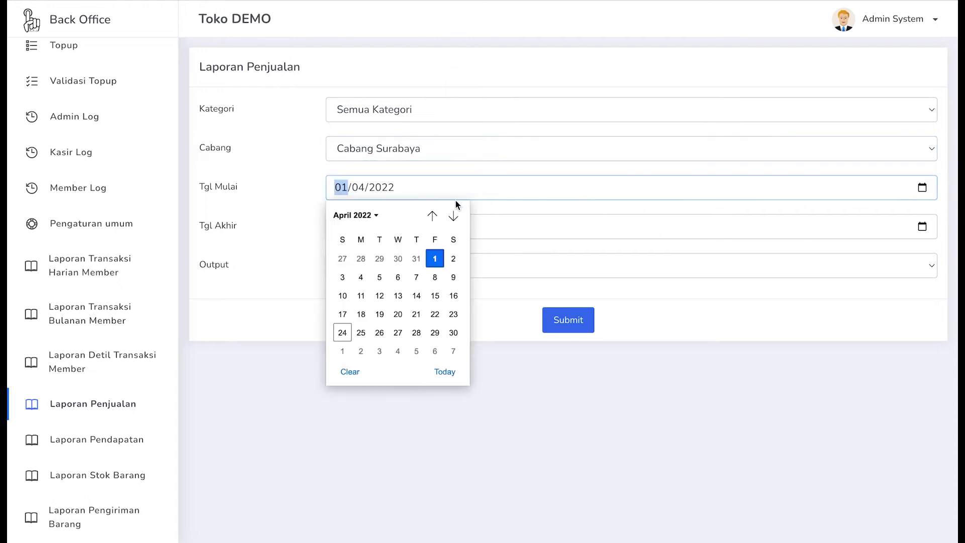
left_click(434, 215)
left_click(439, 215)
left_click(441, 213)
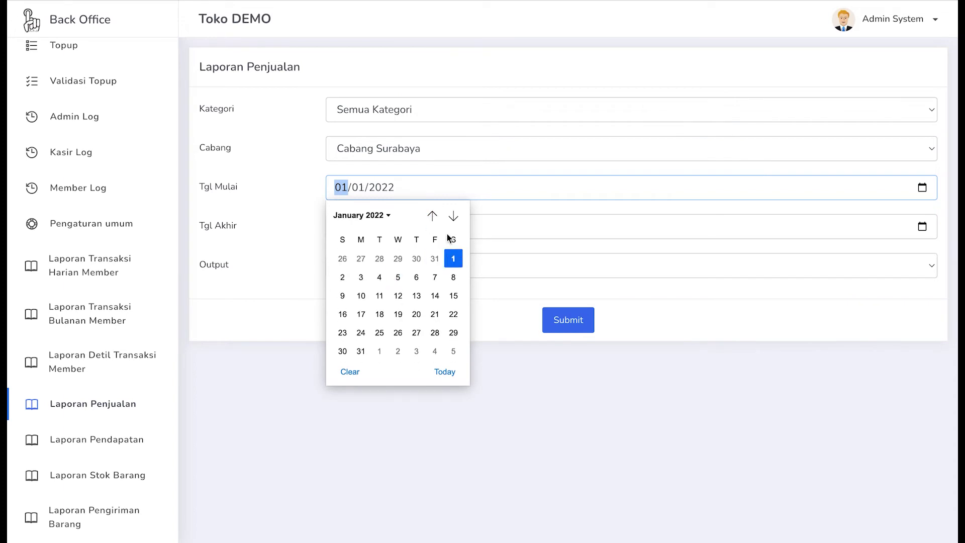
left_click(453, 259)
left_click(921, 229)
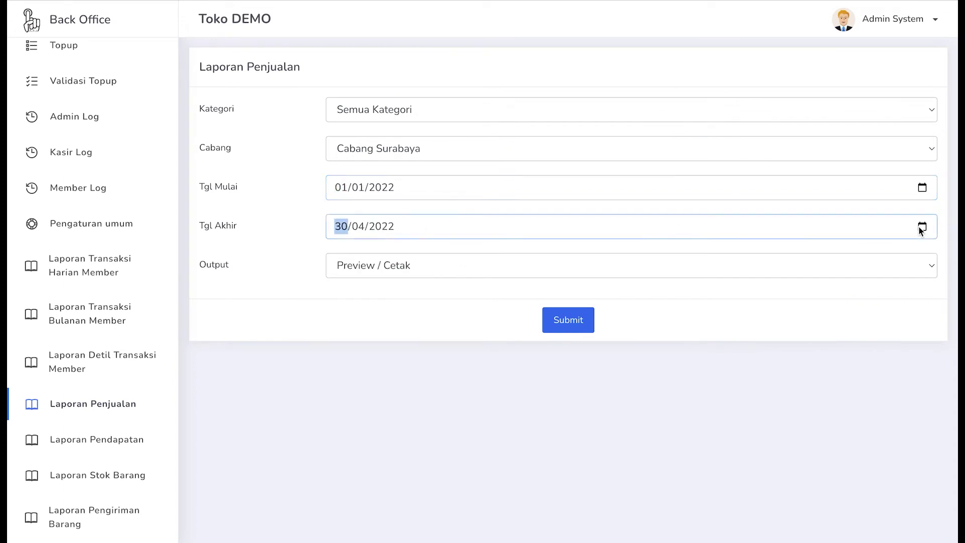
left_click(433, 255)
left_click(434, 255)
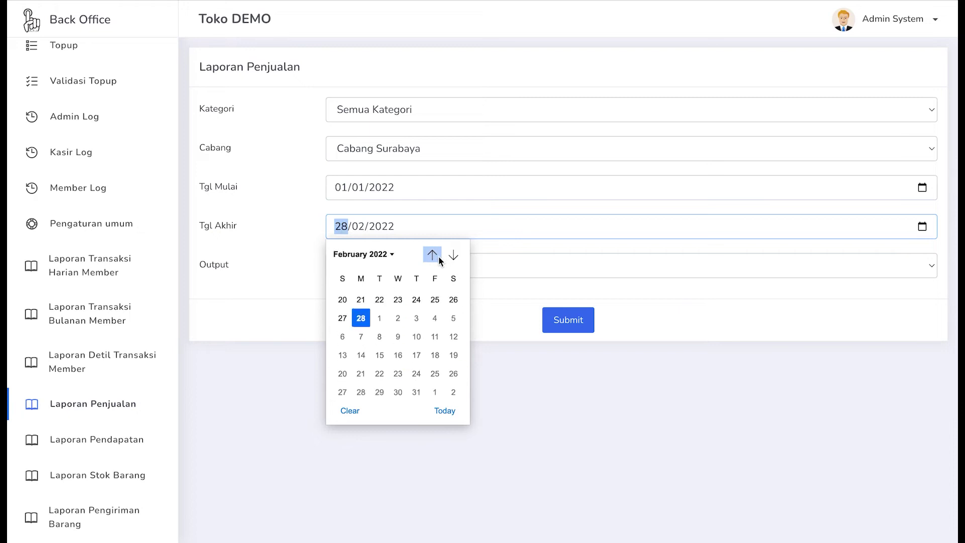
left_click(438, 258)
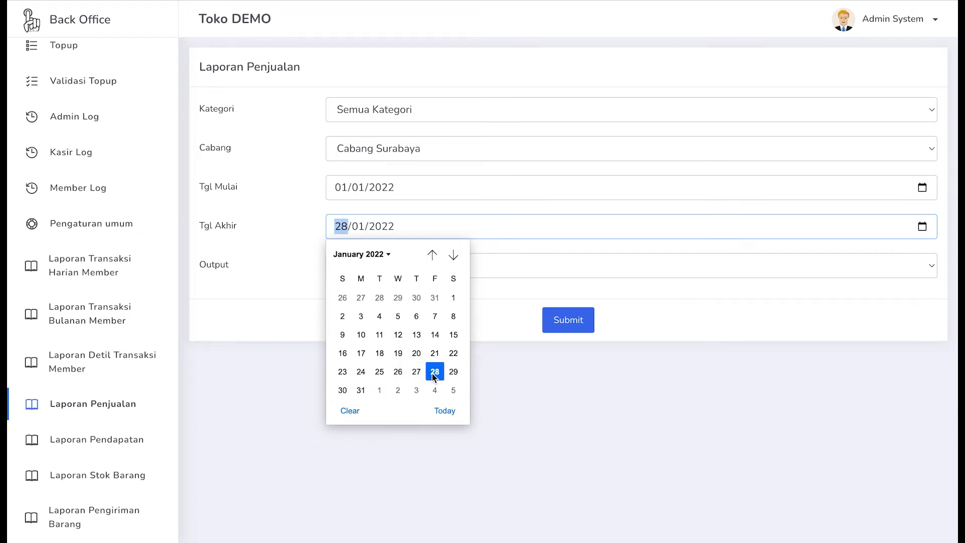
left_click(356, 396)
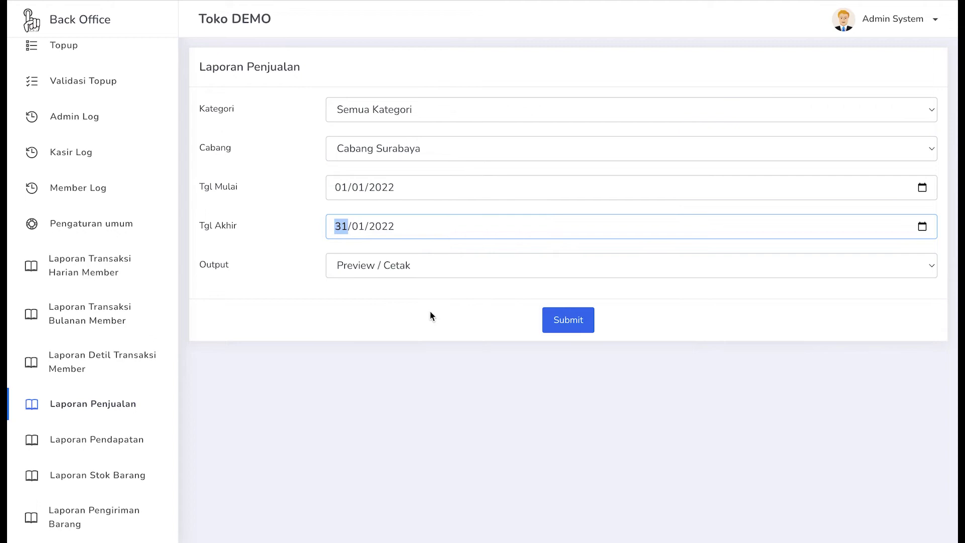
left_click(559, 317)
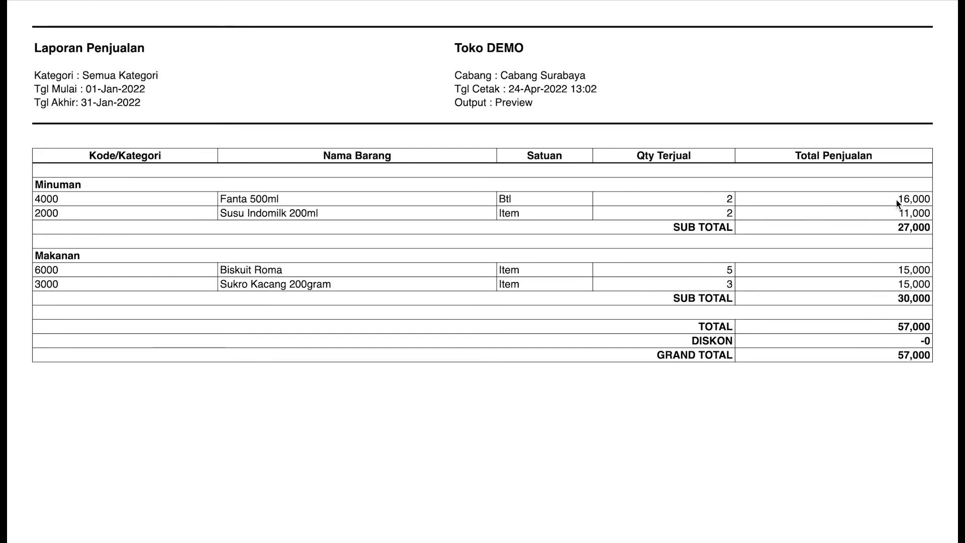
- Highlight the sales figures through the 57,000 grand total, then clear the selection
left_click_drag(898, 200, 939, 192)
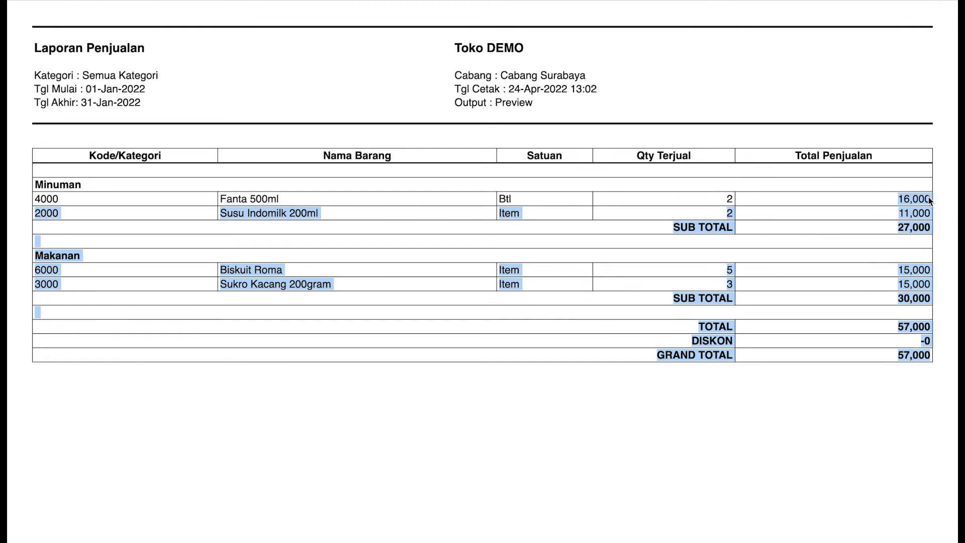
left_click(926, 199)
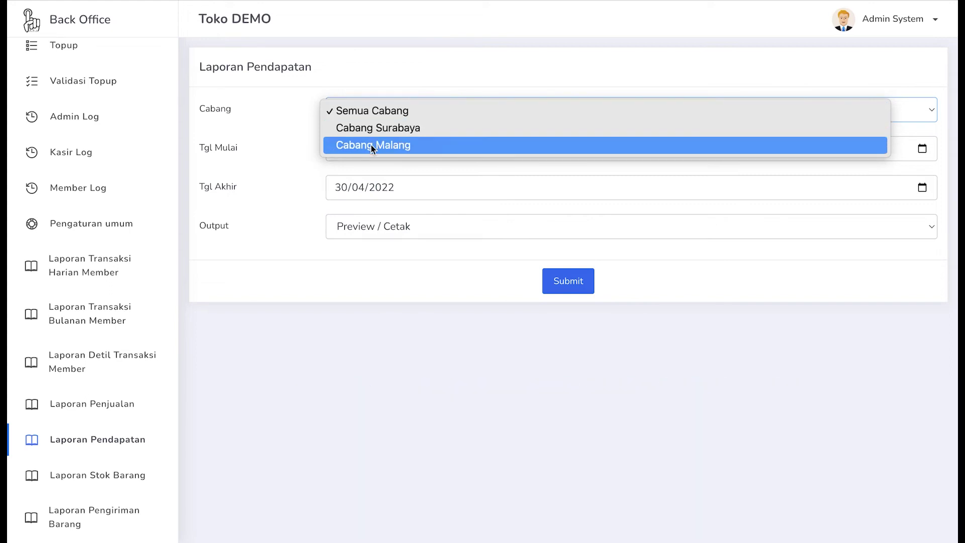
- Keep Semua Cabang, set Tgl Akhir to 28/02/2022, and submit the revenue report
left_click(312, 137)
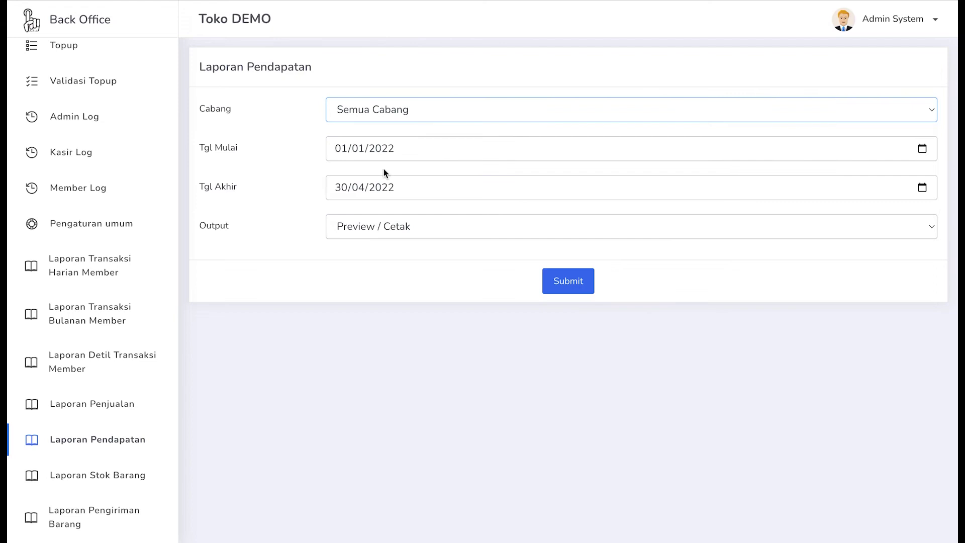
left_click(925, 150)
left_click(565, 214)
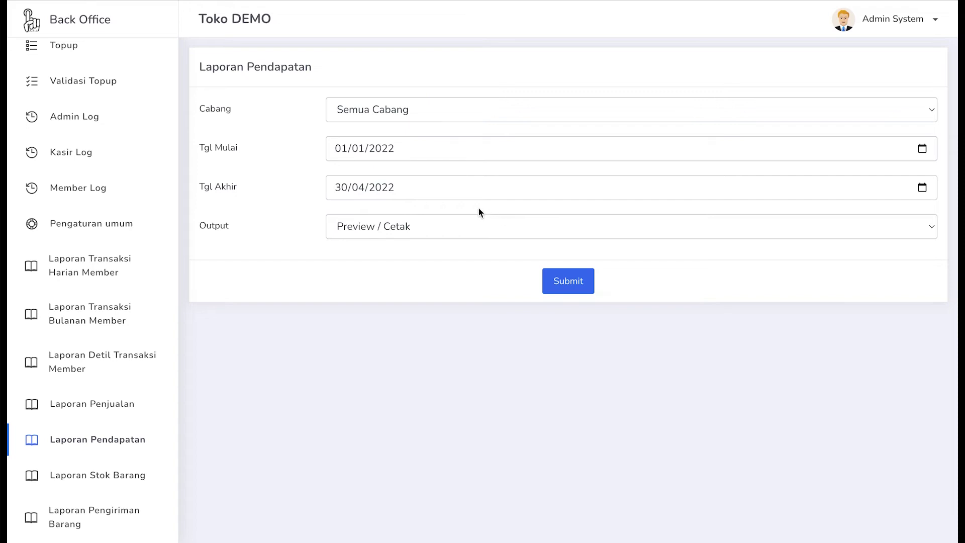
left_click(923, 193)
left_click(432, 217)
left_click(433, 216)
left_click(432, 216)
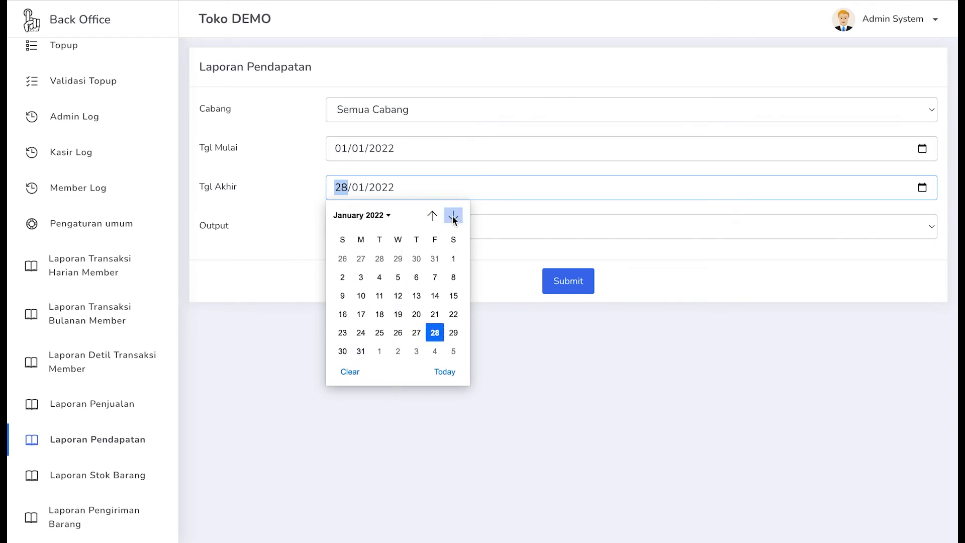
left_click(454, 216)
left_click(361, 332)
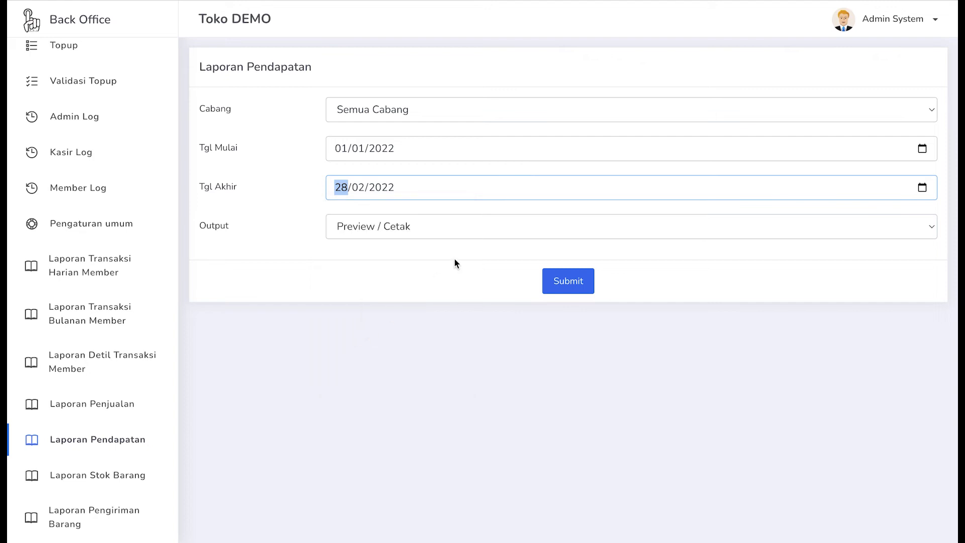
left_click(566, 285)
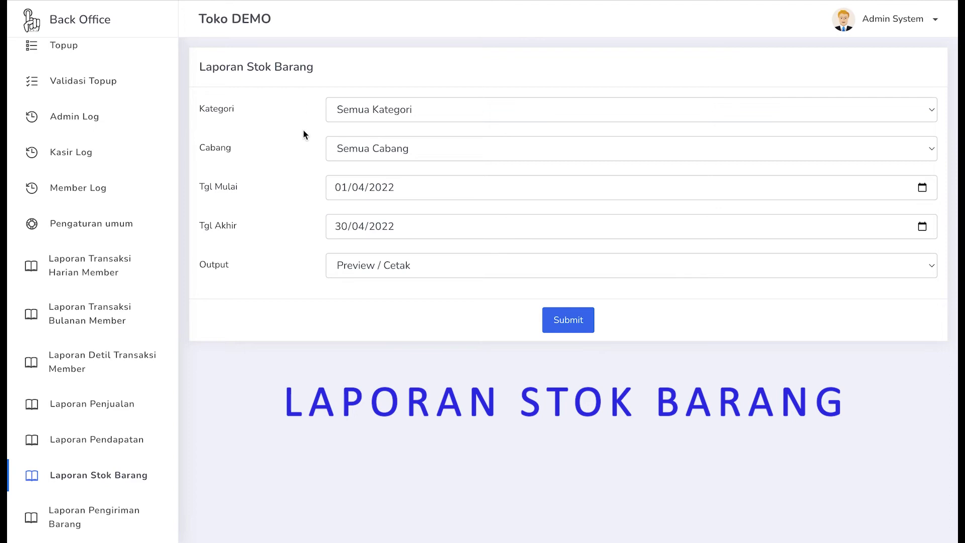
- Keep Semua Kategori and set the stock report branch to Cabang Surabaya
left_click(358, 111)
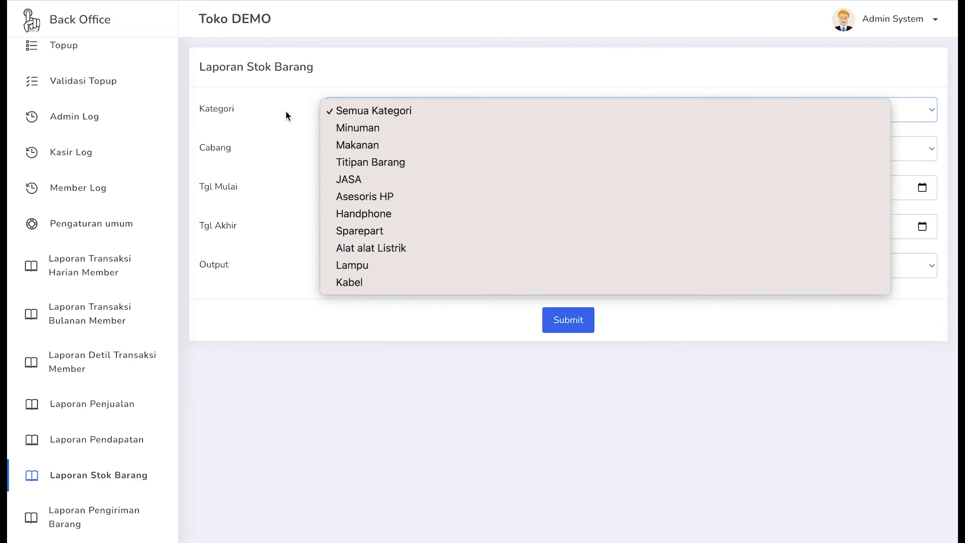
left_click(345, 106)
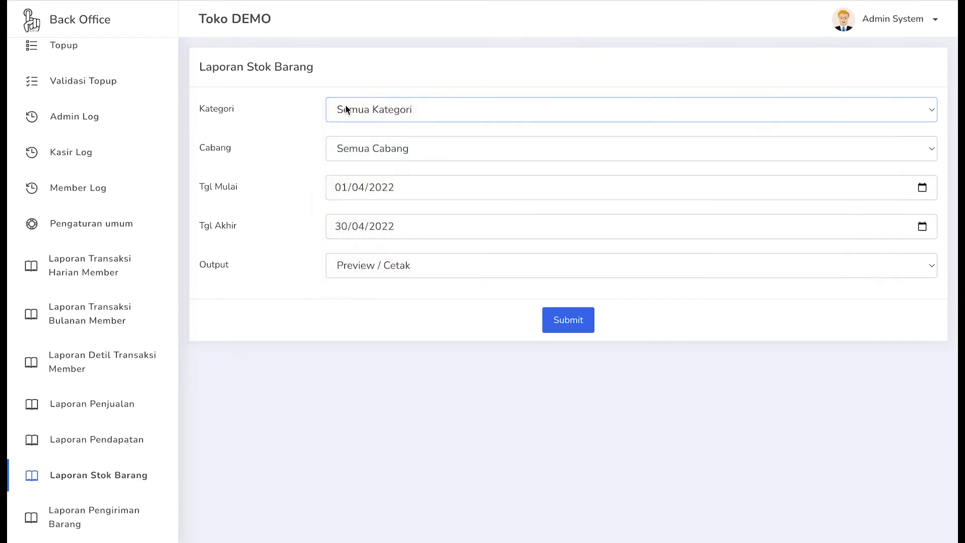
left_click(380, 112)
left_click(374, 109)
left_click(875, 154)
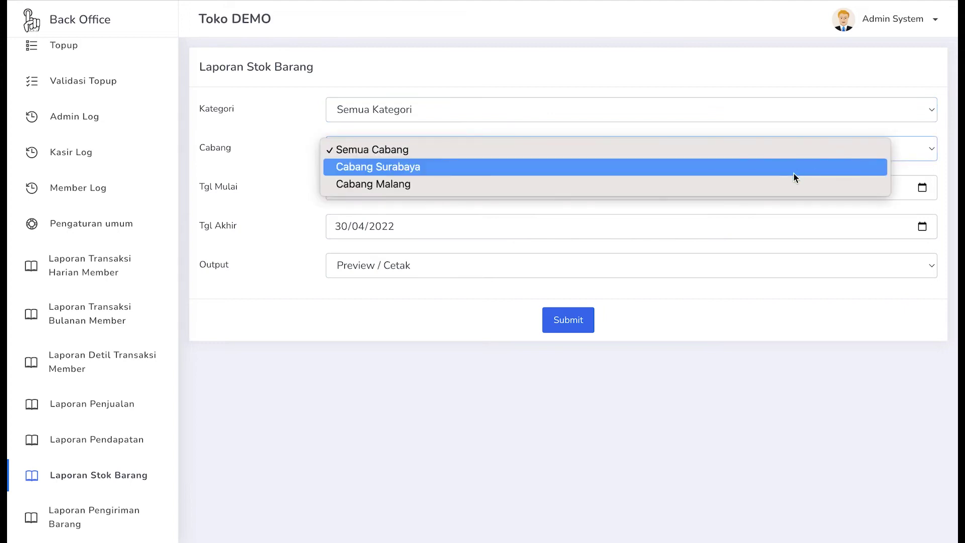
left_click(737, 167)
- Set the dates to 01/02/2022 through 28/02/2022 and submit the stock report
left_click(922, 187)
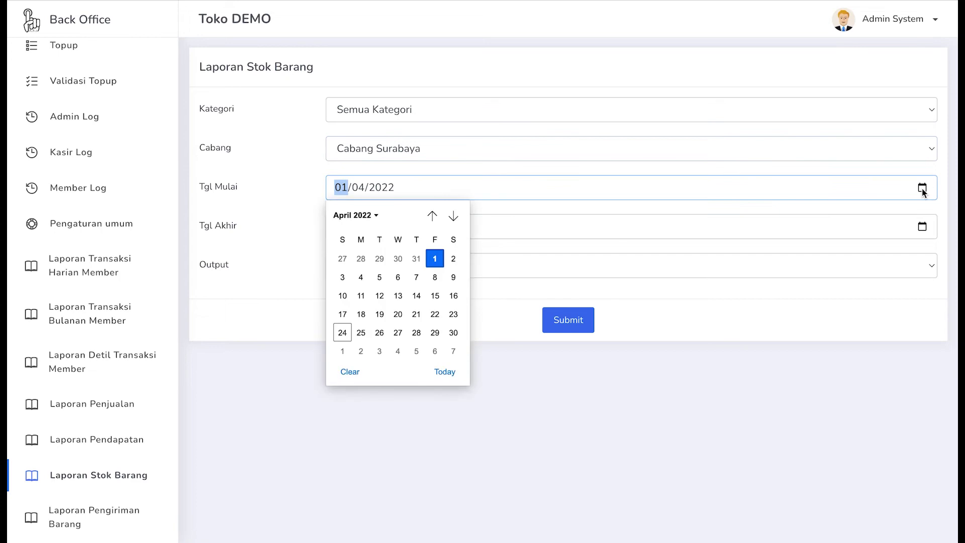
left_click(432, 215)
left_click(432, 216)
left_click(378, 259)
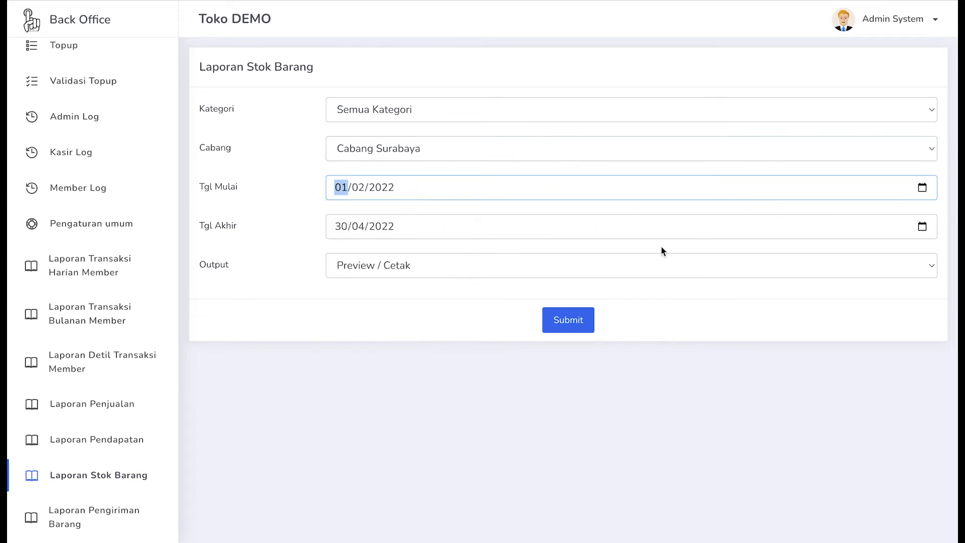
left_click(921, 226)
left_click(432, 255)
left_click(432, 255)
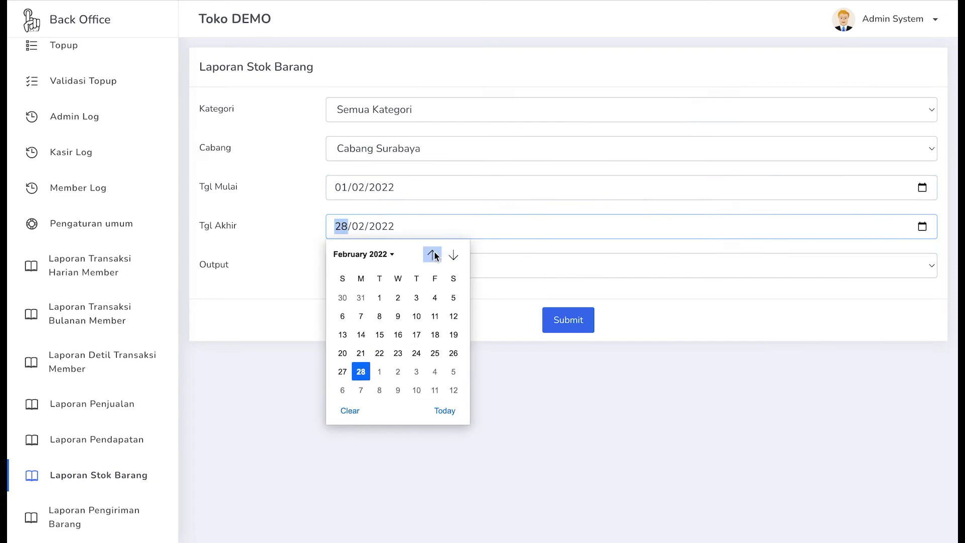
left_click(366, 378)
left_click(574, 327)
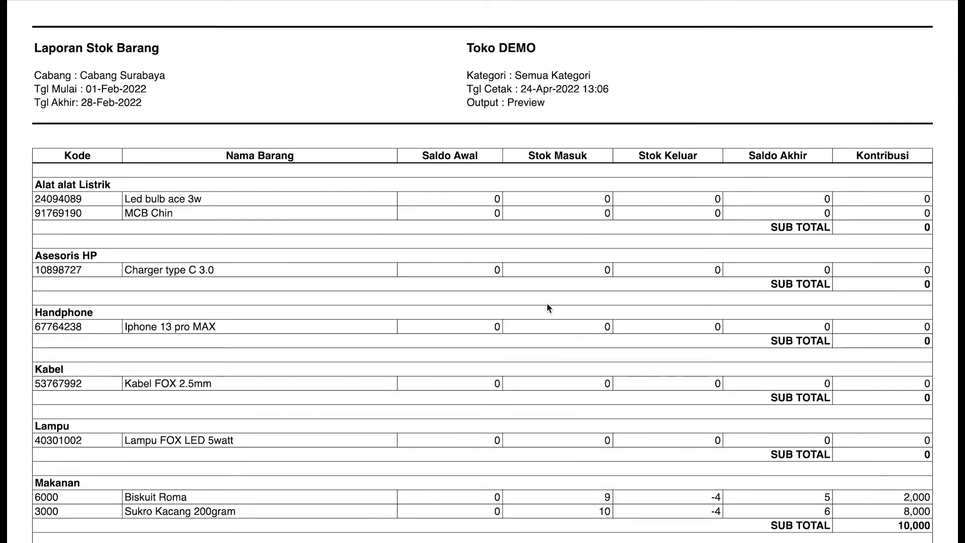
- Scroll through the Laporan Stok Barang preview down to the 37,500 grand total
scroll(547, 304, "down", 1)
scroll(547, 305, "up", 1)
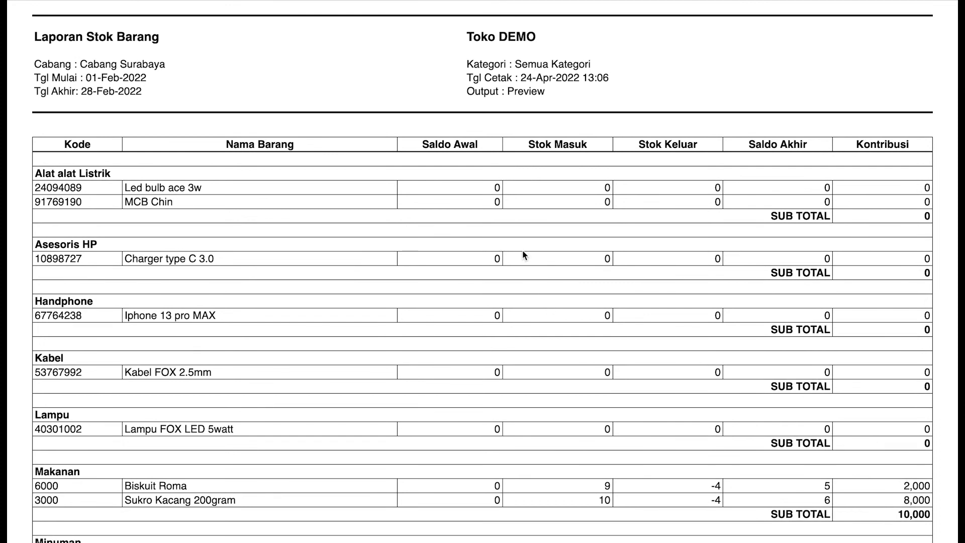
scroll(218, 146, "down", 1)
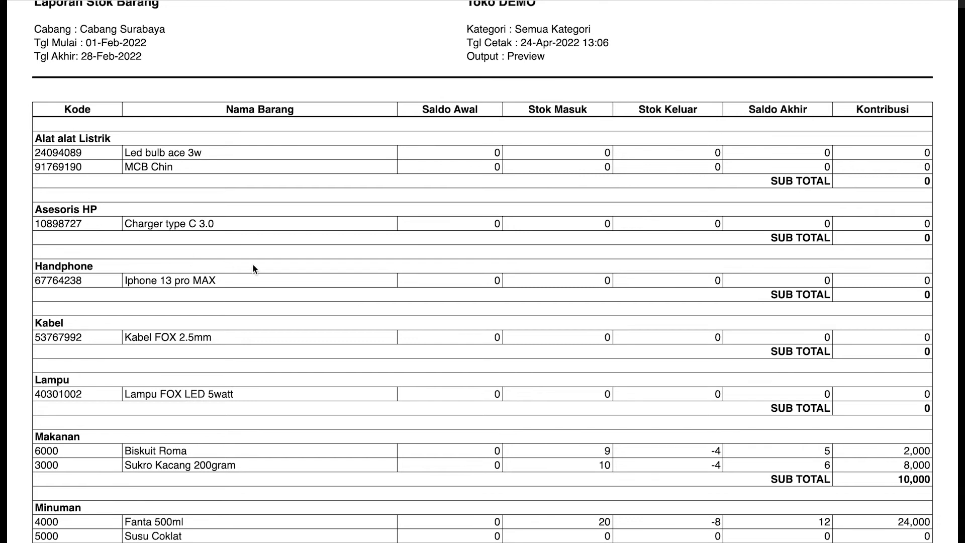
scroll(285, 289, "down", 4)
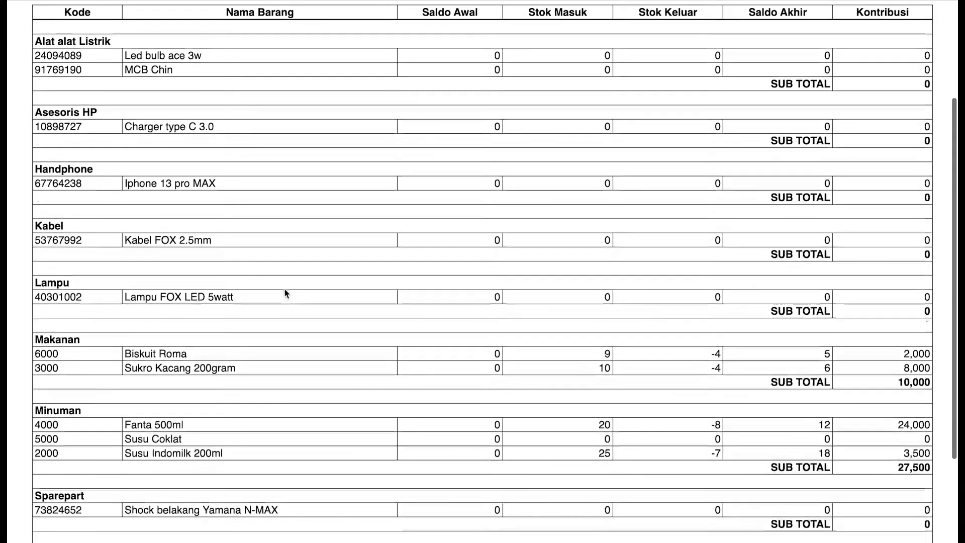
scroll(285, 292, "down", 3)
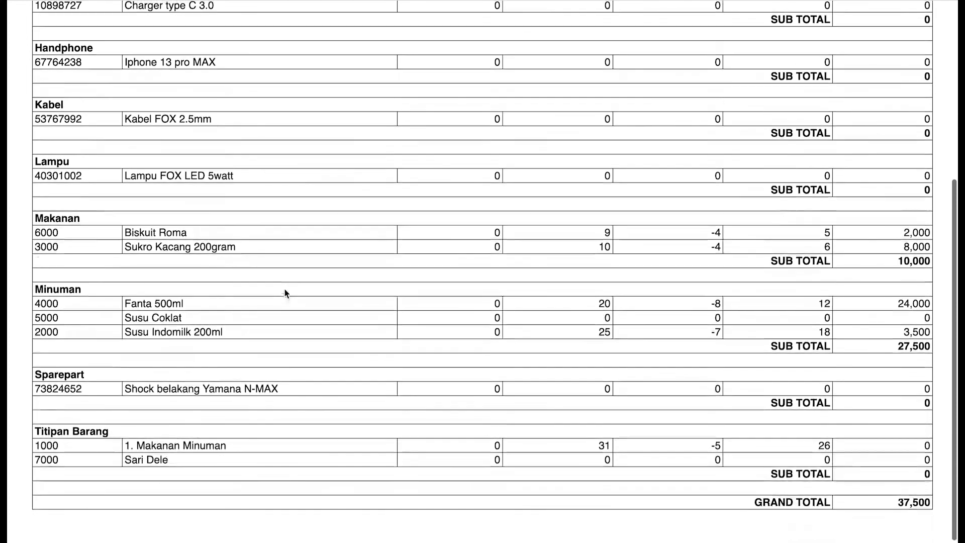
scroll(286, 290, "up", 4)
scroll(334, 201, "up", 2)
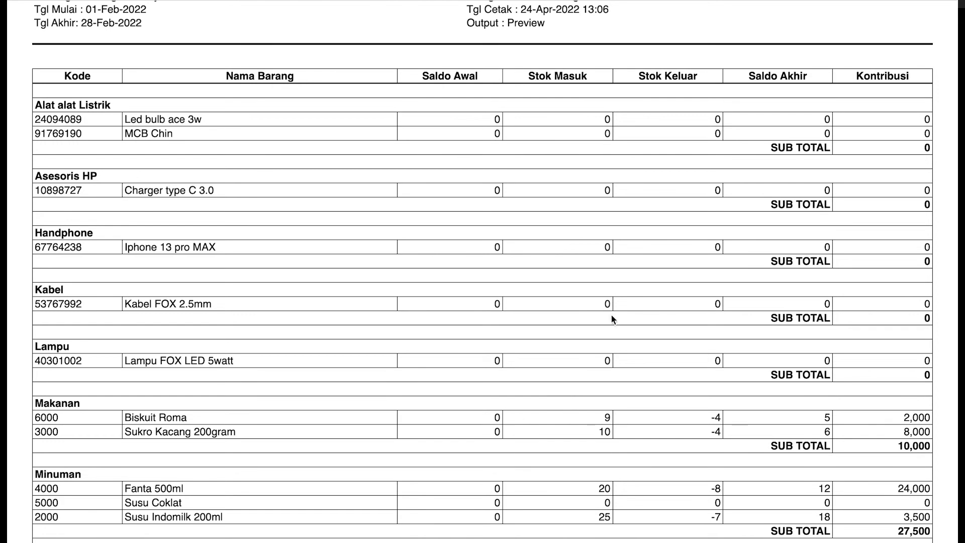
scroll(732, 185, "down", 2)
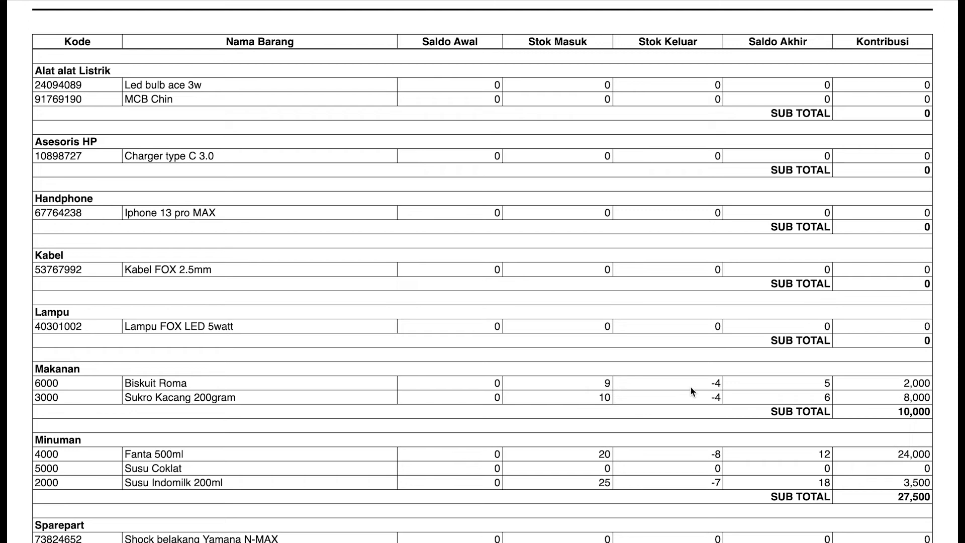
scroll(690, 387, "down", 1)
scroll(776, 367, "up", 2)
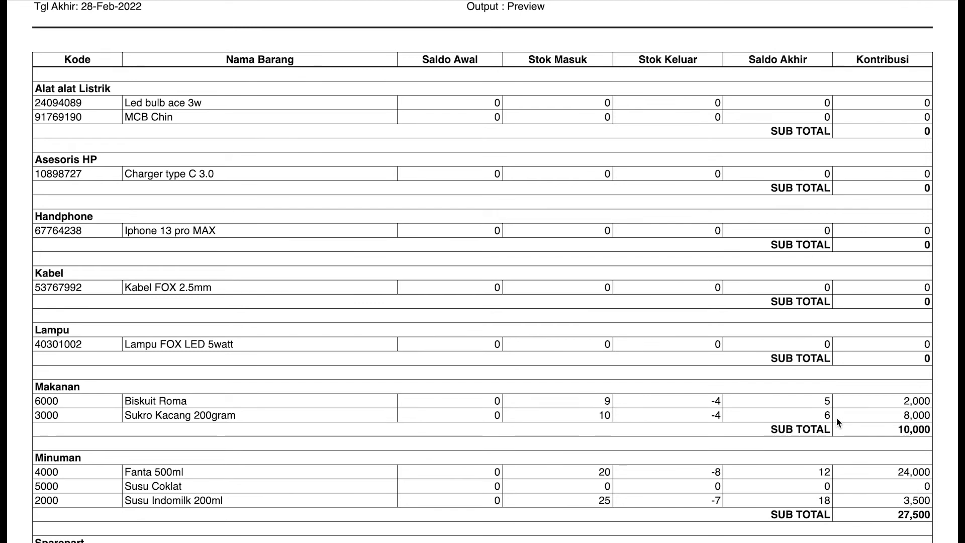
scroll(798, 400, "down", 3)
scroll(794, 405, "up", 2)
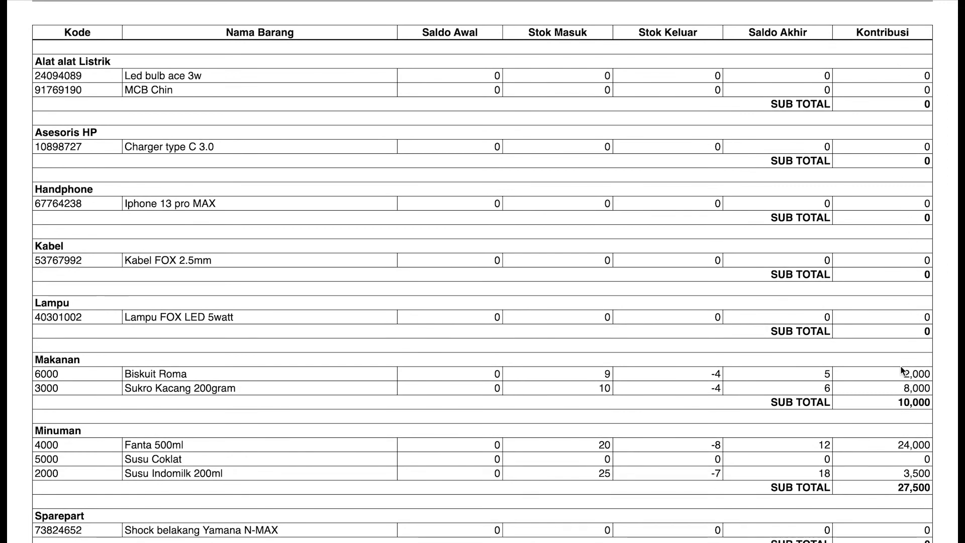
scroll(897, 382, "up", 1)
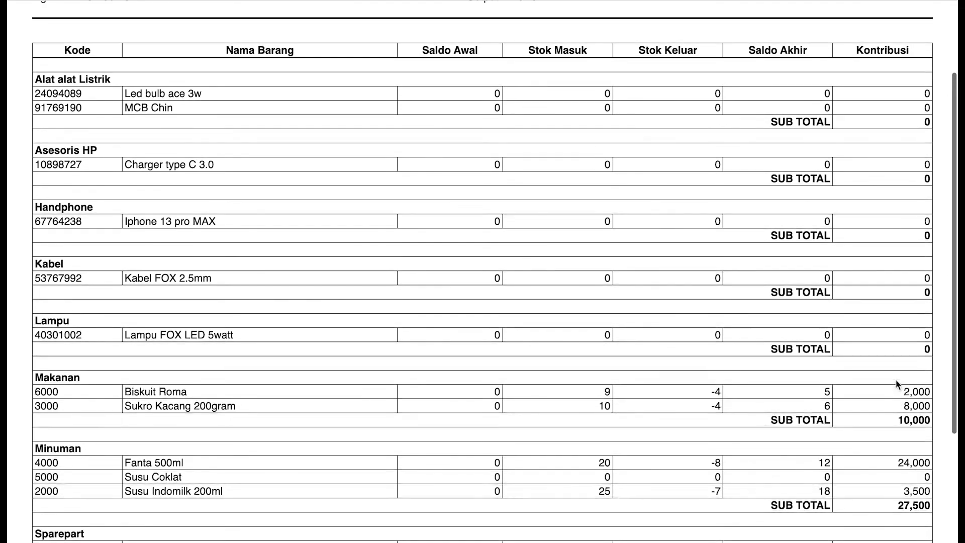
scroll(896, 383, "down", 2)
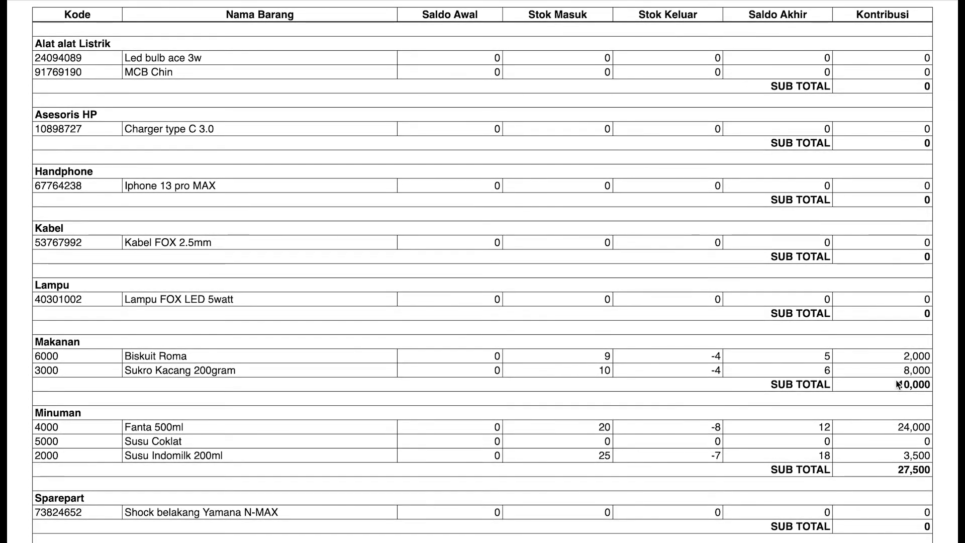
scroll(858, 369, "down", 3)
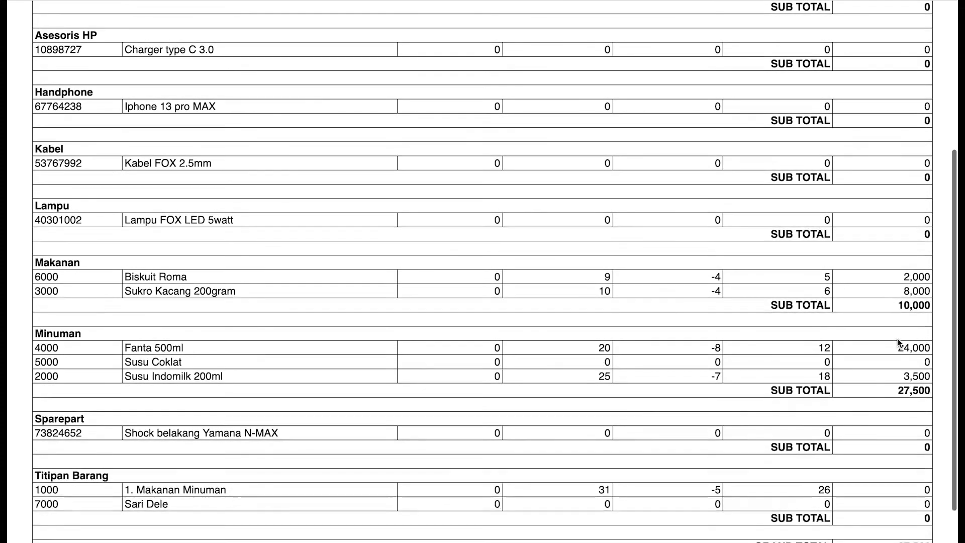
scroll(897, 339, "down", 2)
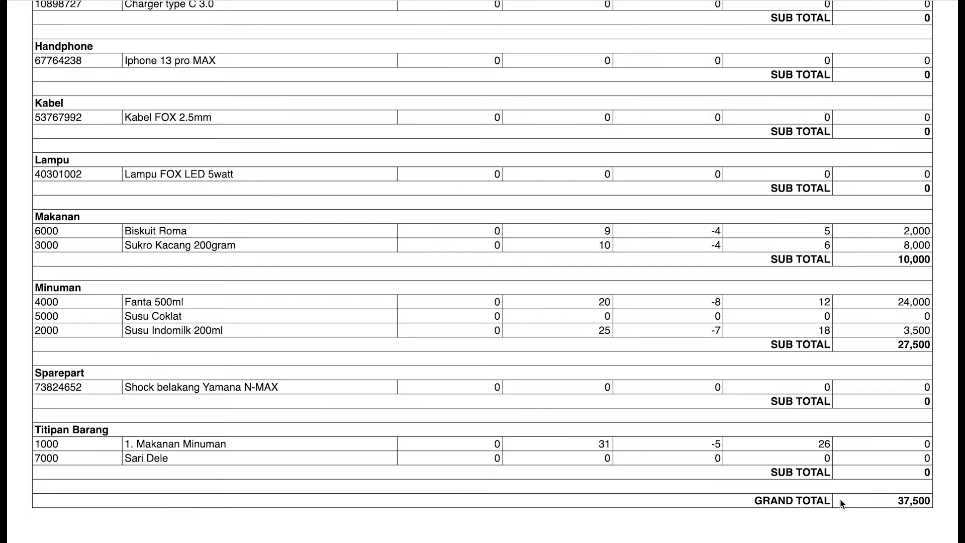
scroll(854, 508, "up", 5)
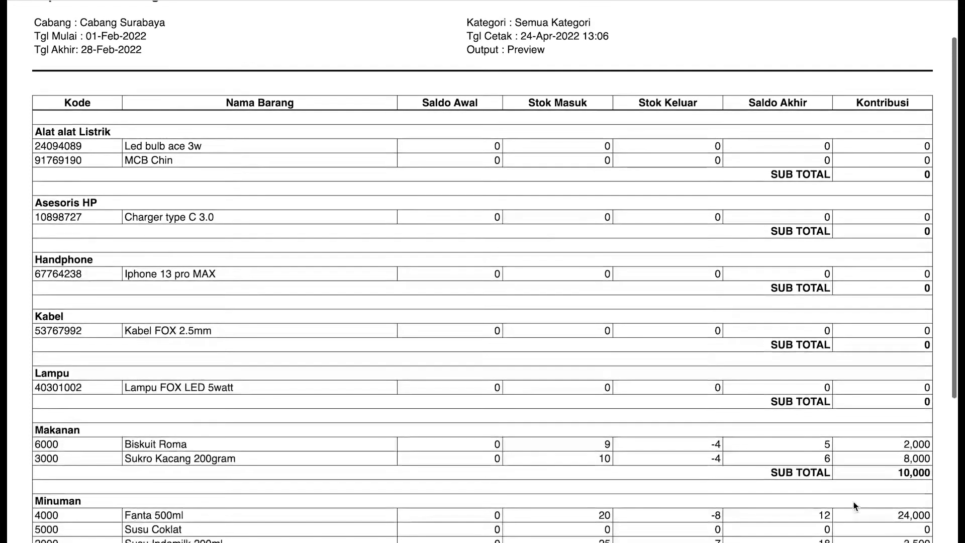
scroll(854, 507, "down", 5)
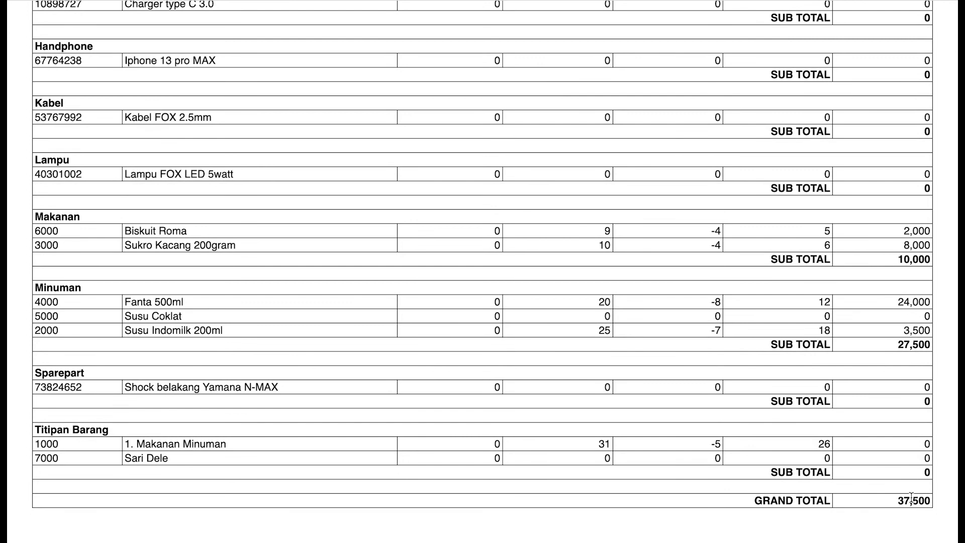
scroll(568, 382, "up", 8)
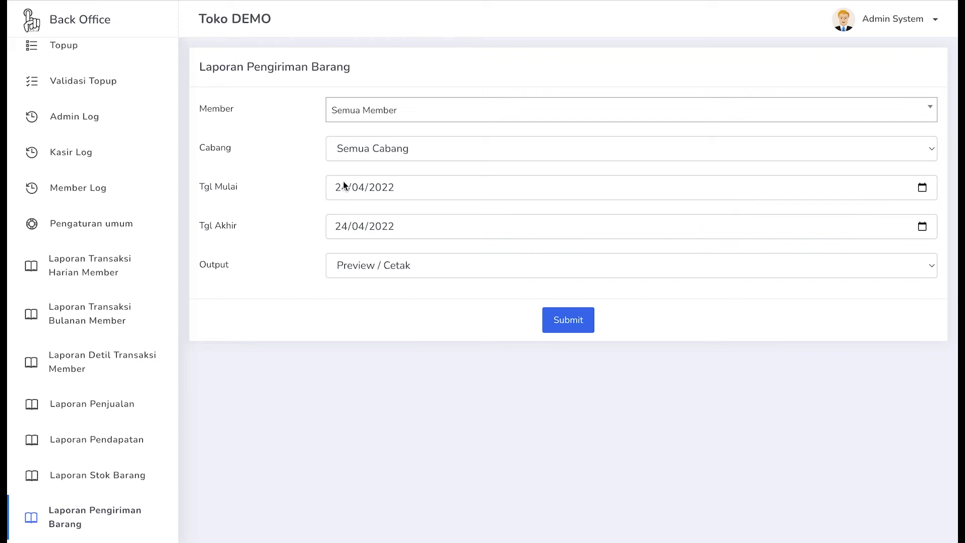
- Keep the delivery report filters on Semua Member and Semua Cabang
left_click(350, 116)
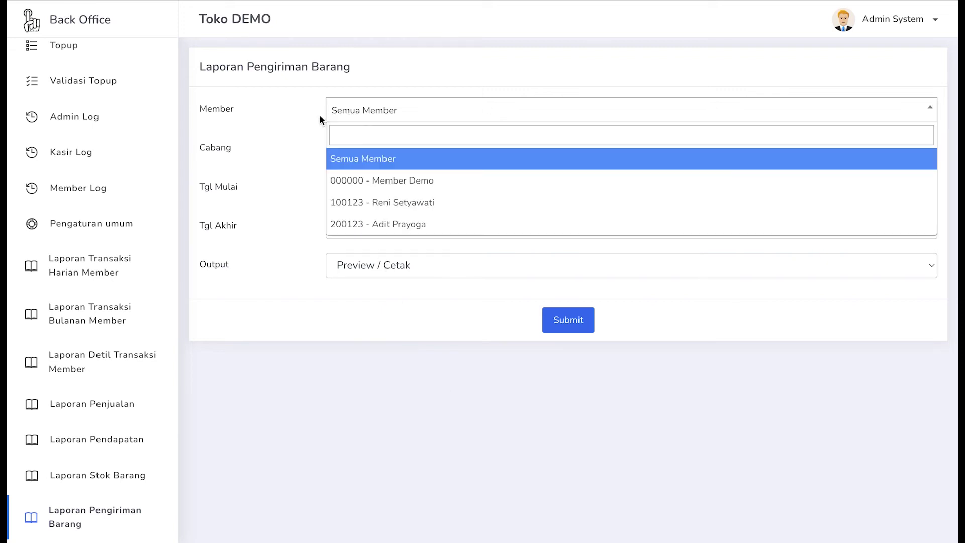
left_click(342, 113)
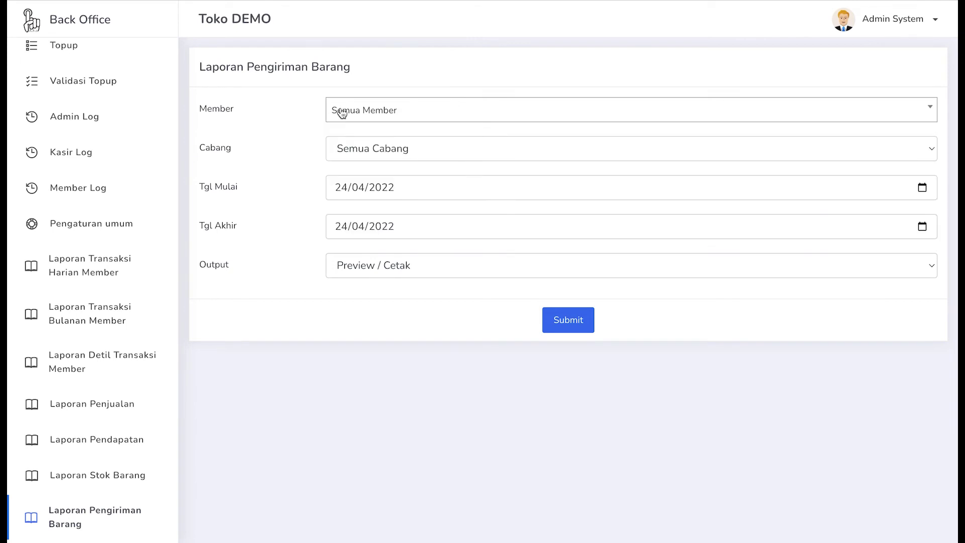
left_click(342, 114)
left_click(340, 111)
left_click(376, 150)
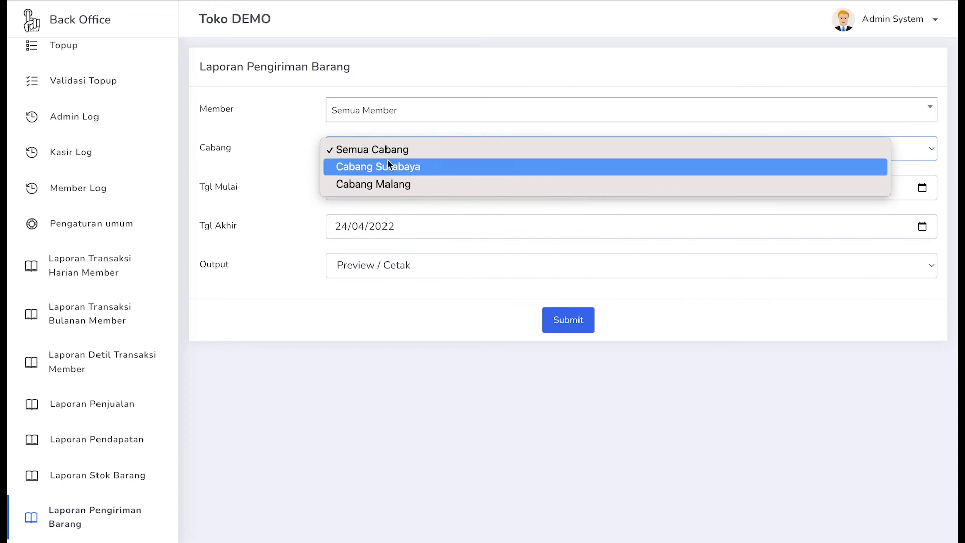
left_click(282, 159)
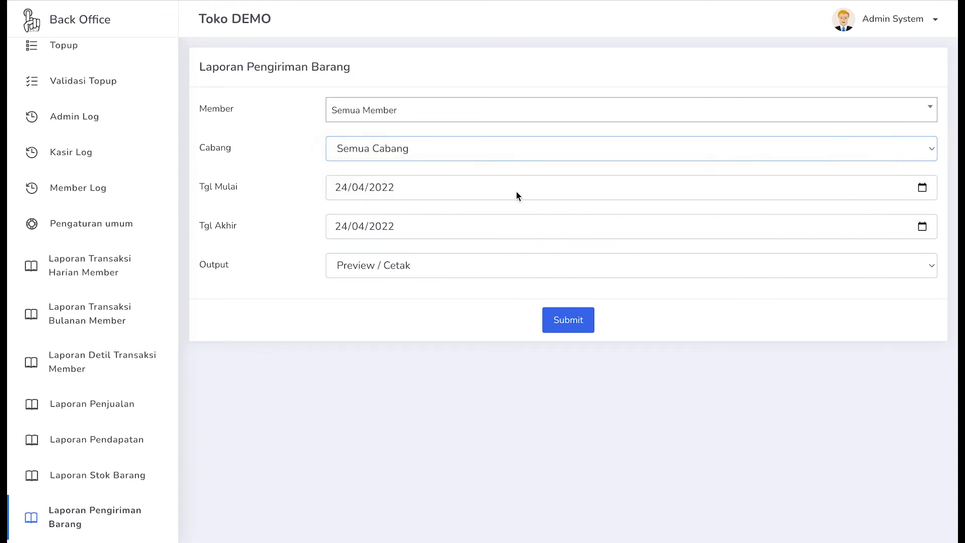
- Set Tgl Mulai to 01/02/2022 and Tgl Akhir to 28/02/2022, then submit
left_click(911, 186)
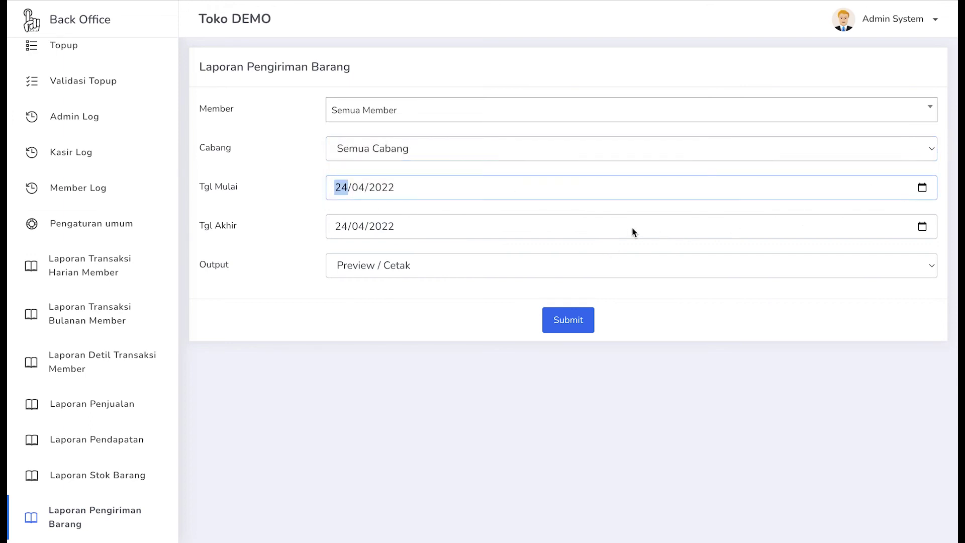
left_click(923, 188)
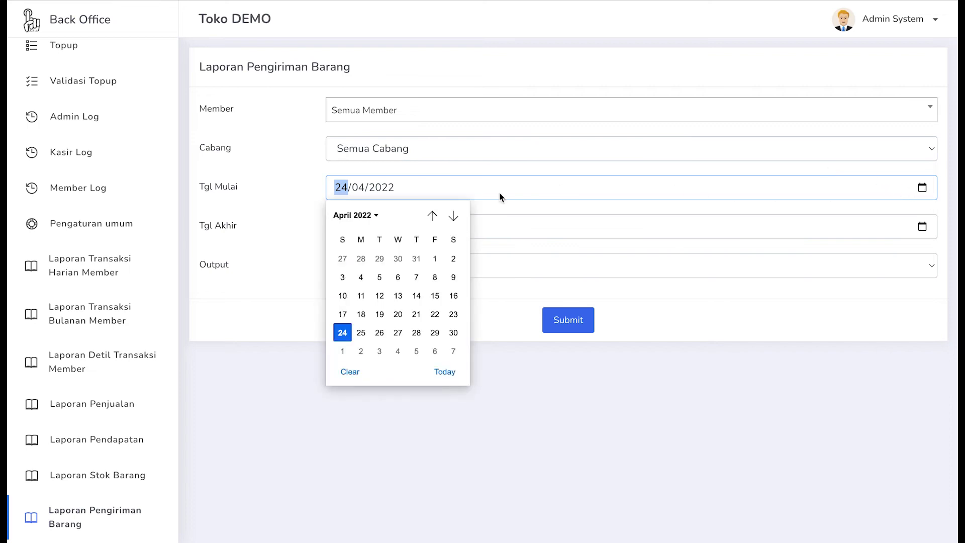
left_click(432, 215)
left_click(432, 215)
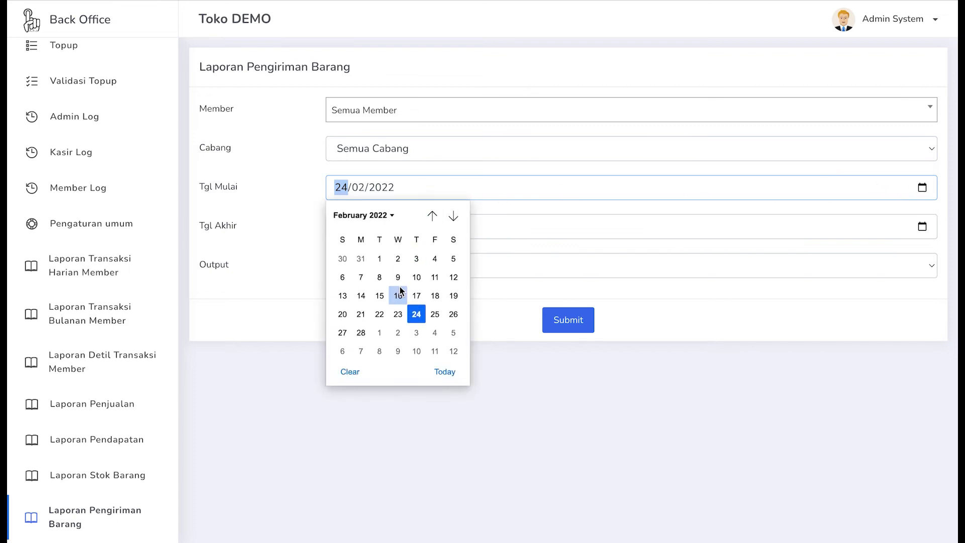
left_click(380, 259)
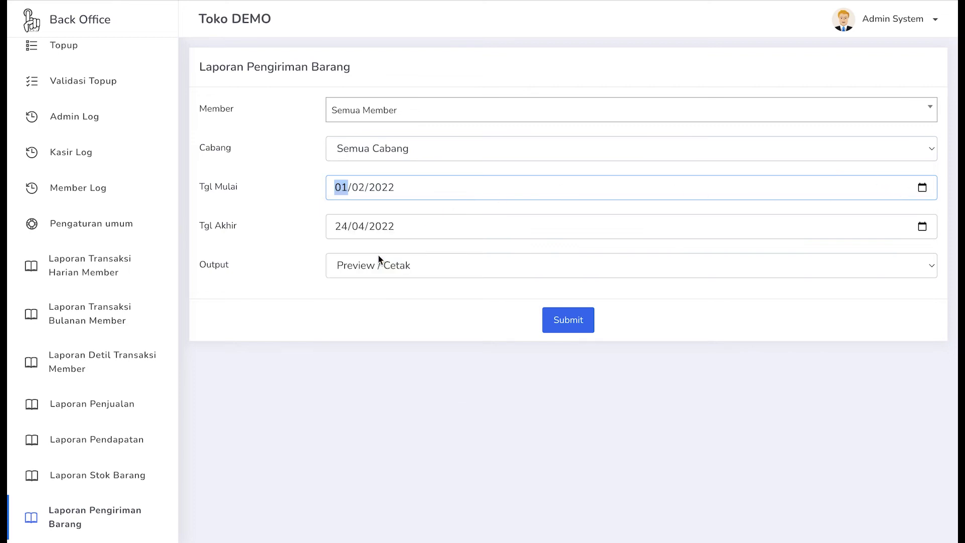
left_click(916, 227)
left_click(439, 254)
left_click(439, 254)
left_click(364, 376)
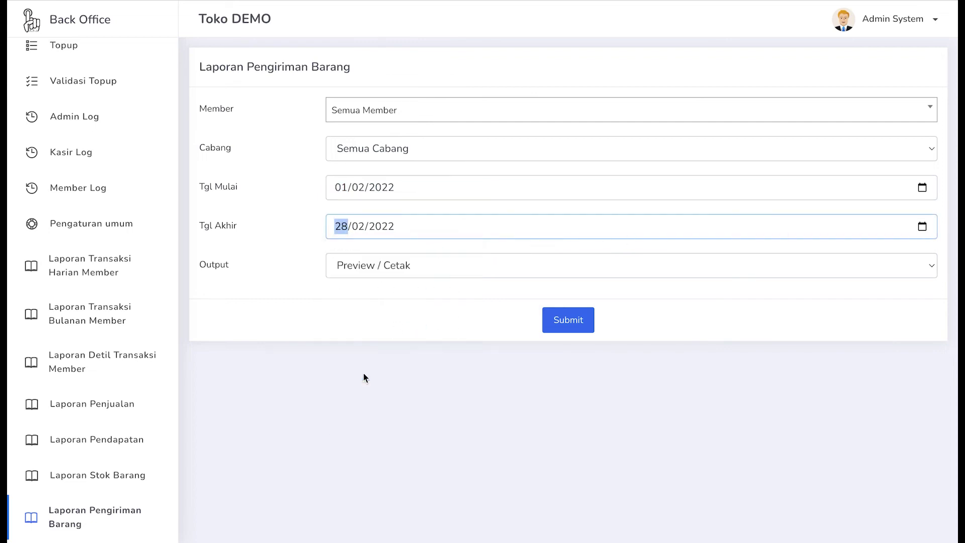
left_click(543, 319)
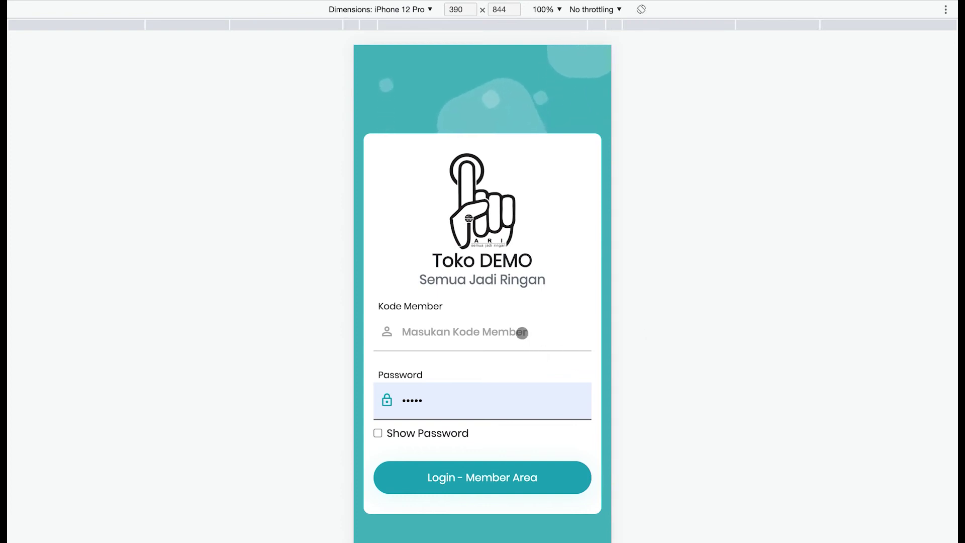
- Enter the member code in Kode Member, replace the autofilled password, and log in
left_click(521, 331)
left_click(691, 331)
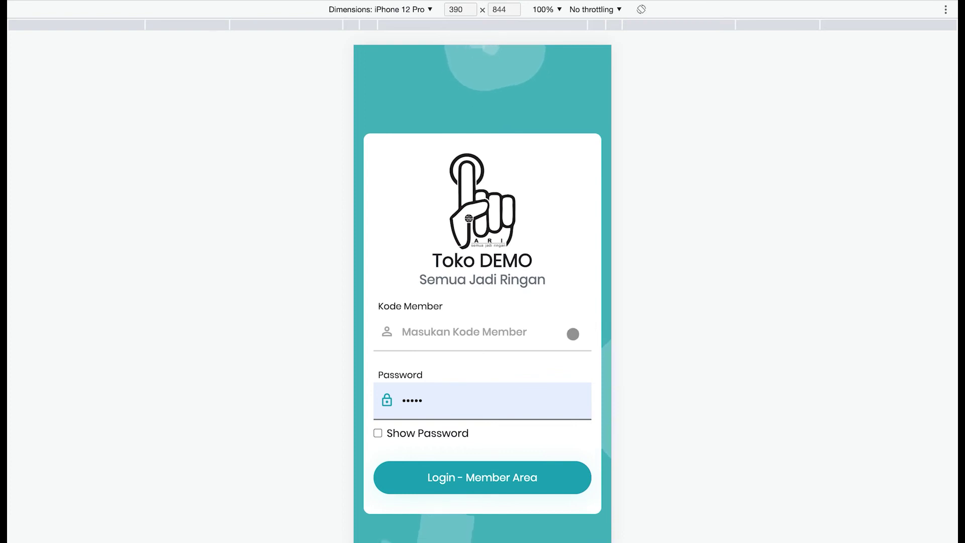
left_click(523, 334)
type("2")
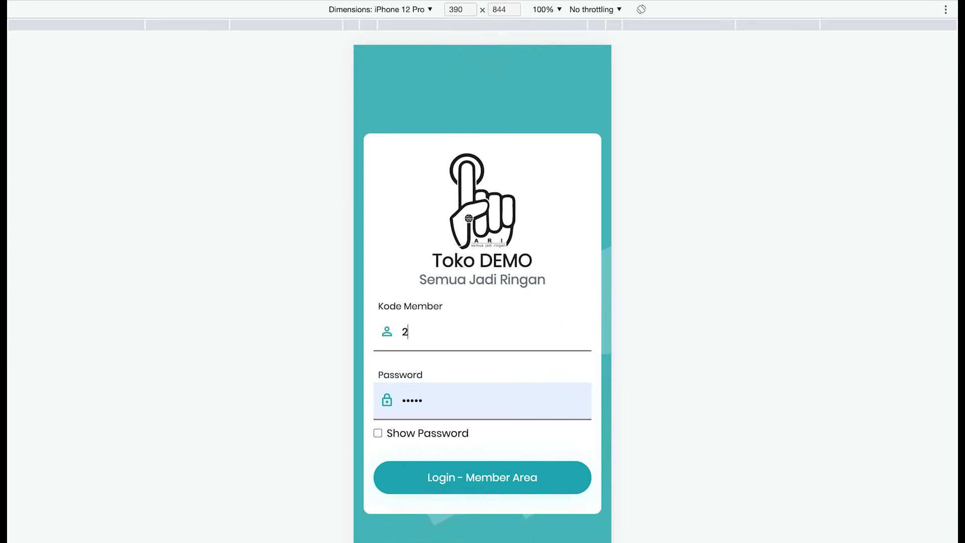
type("00123")
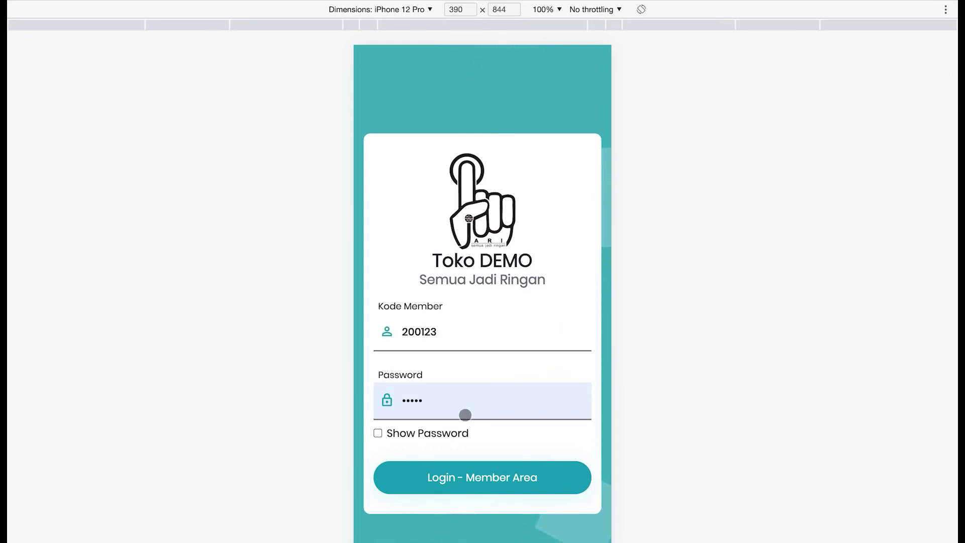
left_click(465, 415)
key("BackSpace")
key("BackSpace")
key("BackSpace")
key("BackSpace")
key("BackSpace")
type("1234")
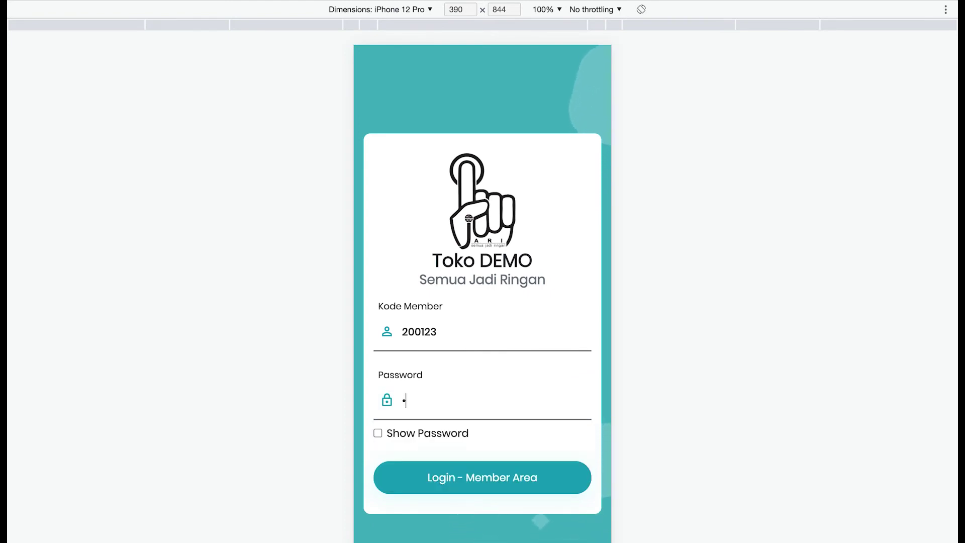
type("567890123")
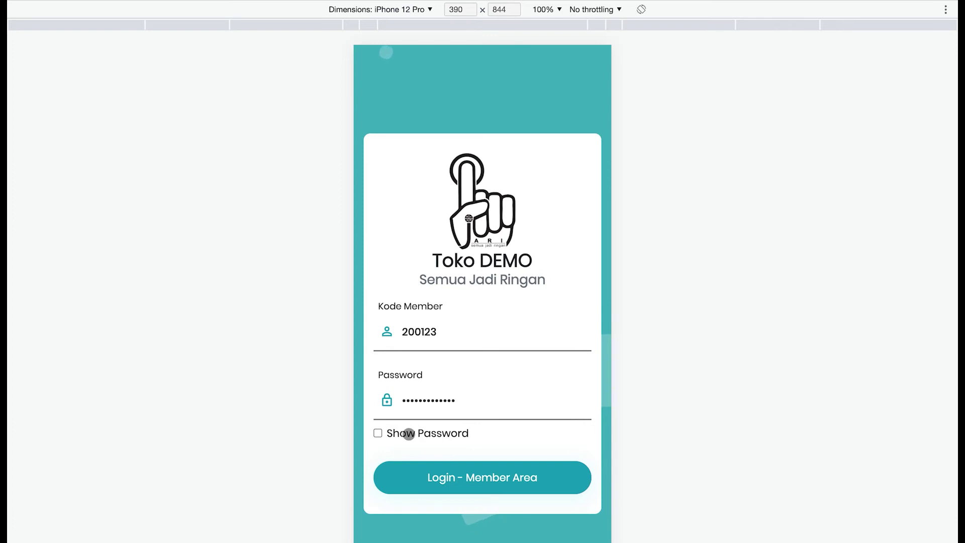
left_click(437, 477)
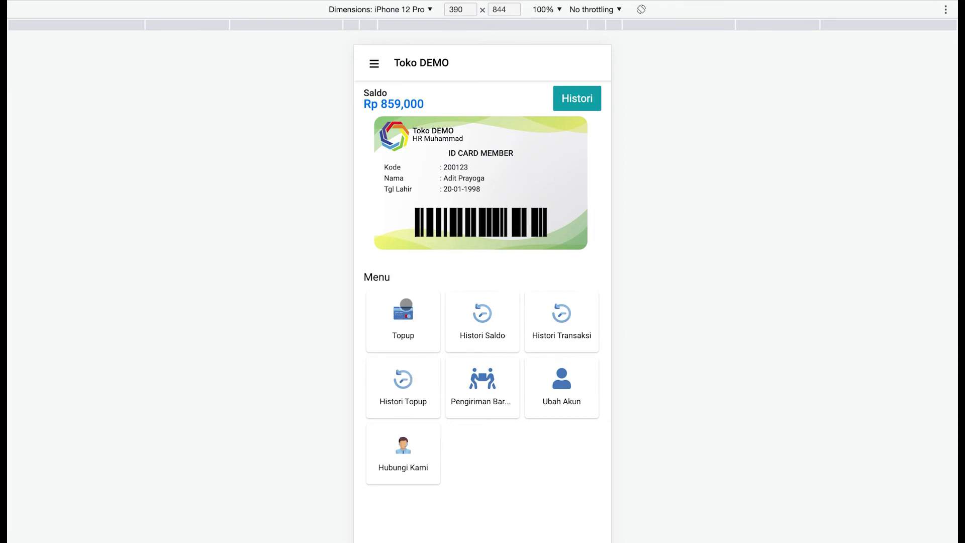
- Submit a 200,000 top-up request via Bank BCA from the Topup form
left_click(403, 314)
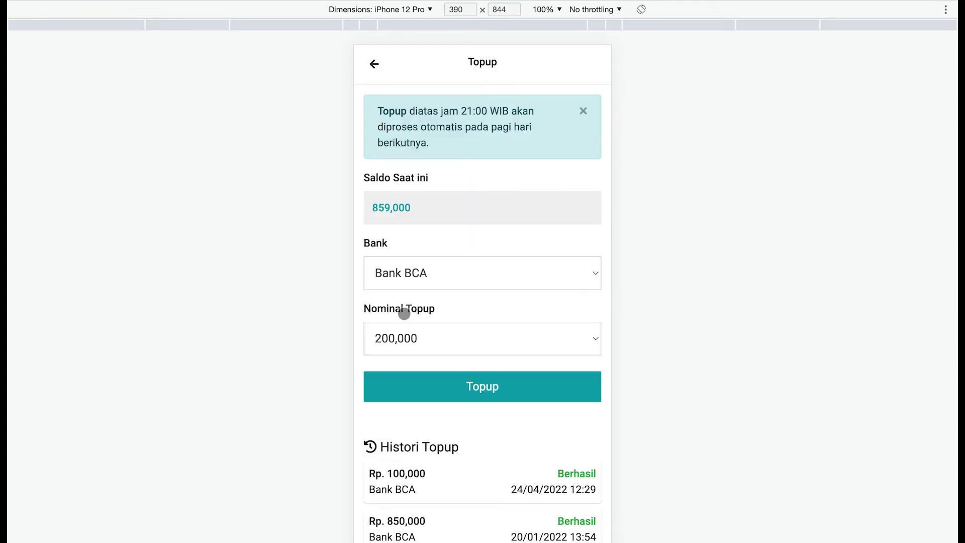
scroll(404, 313, "down", 1)
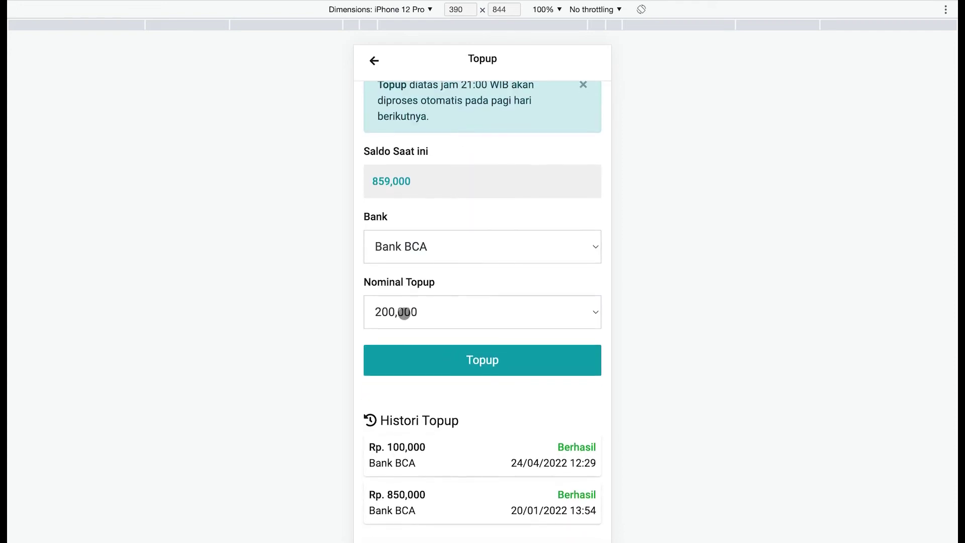
left_click(421, 253)
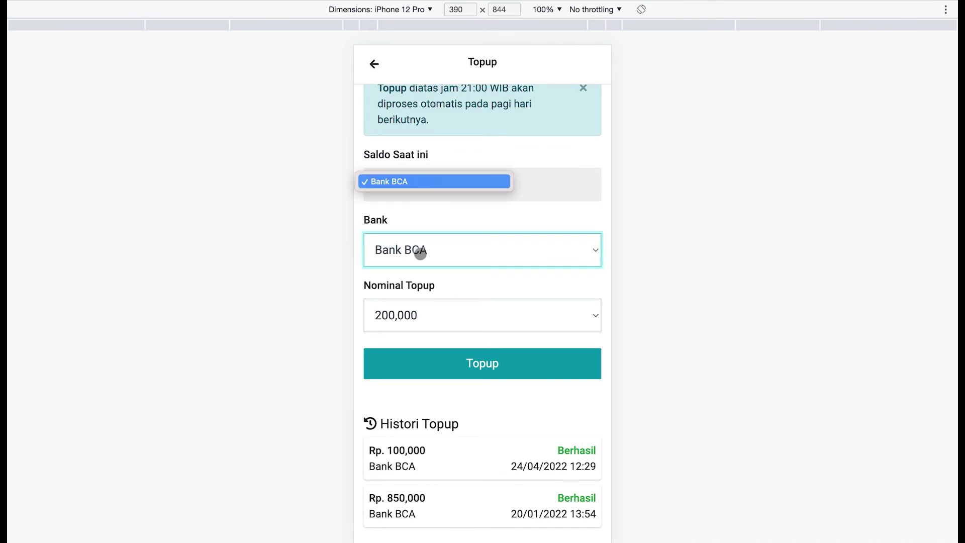
left_click(434, 278)
left_click(429, 308)
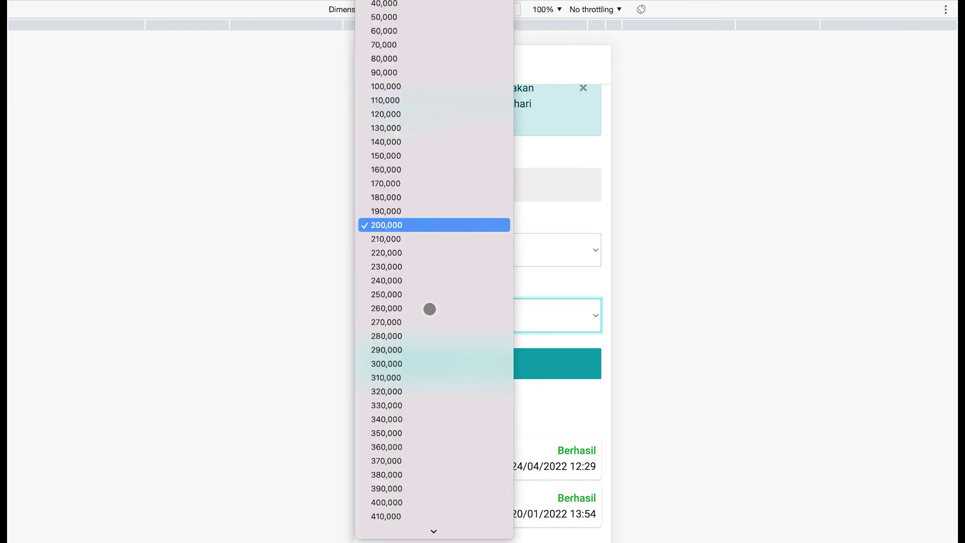
left_click(557, 282)
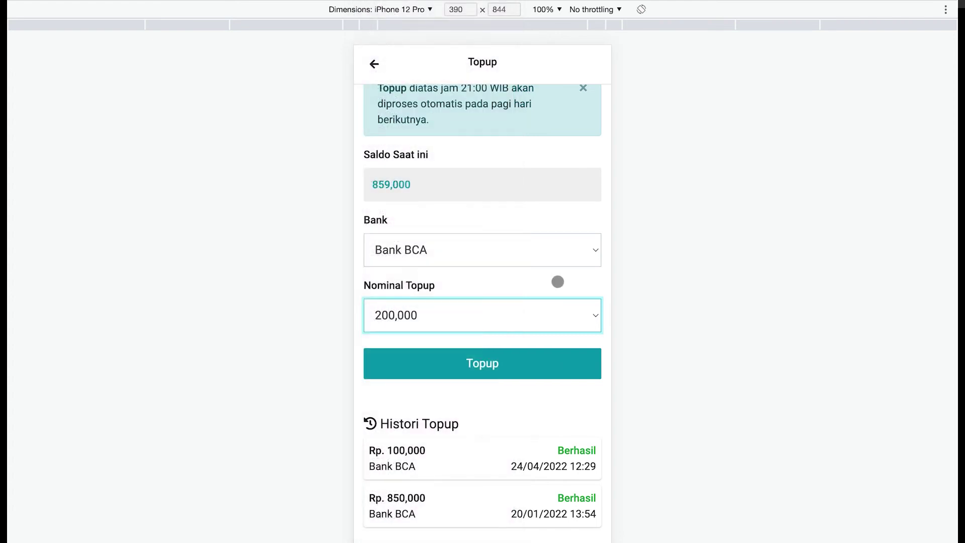
scroll(558, 281, "up", 1)
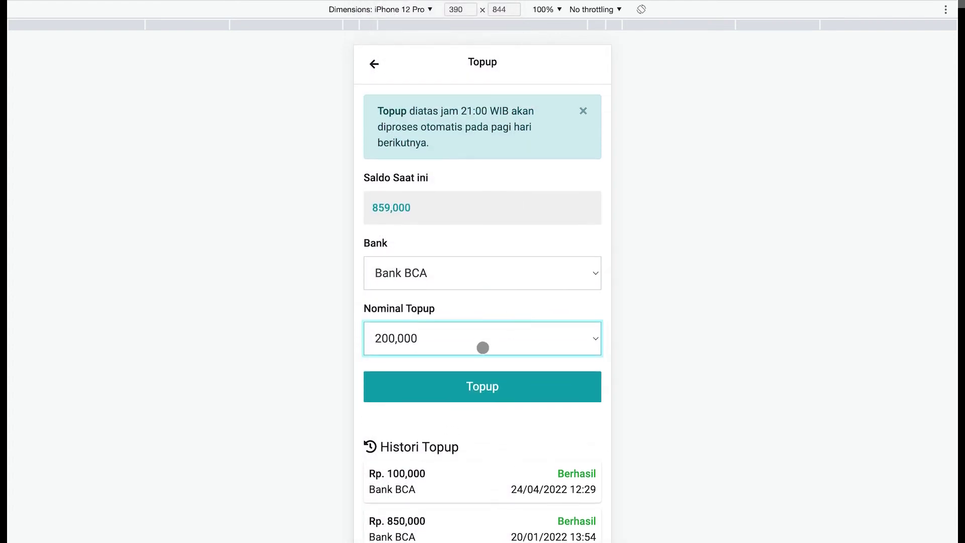
left_click(448, 386)
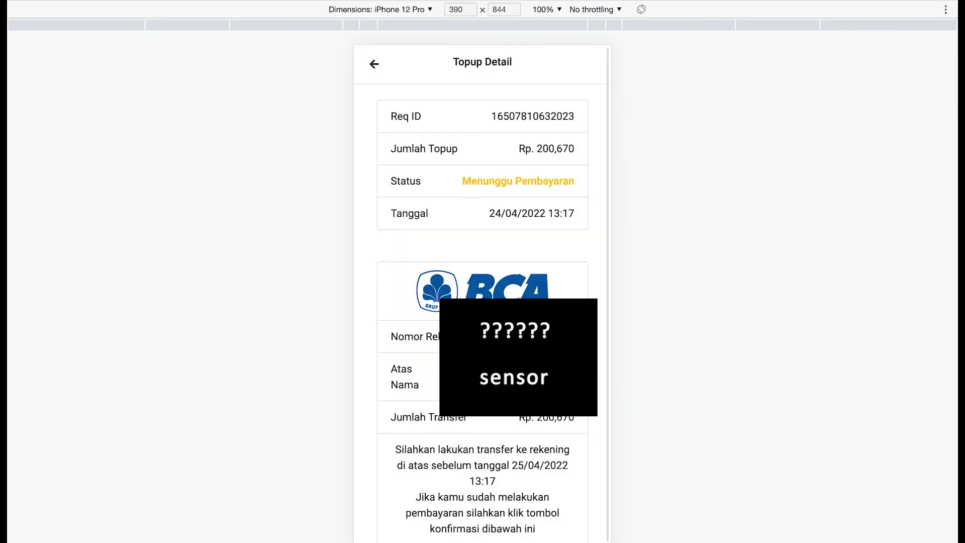
- Scroll through the Topup Detail payment instructions for the pending Rp. 200,670 top-up
scroll(483, 302, "down", 1)
scroll(482, 302, "up", 1)
scroll(482, 301, "down", 1)
scroll(483, 291, "down", 2)
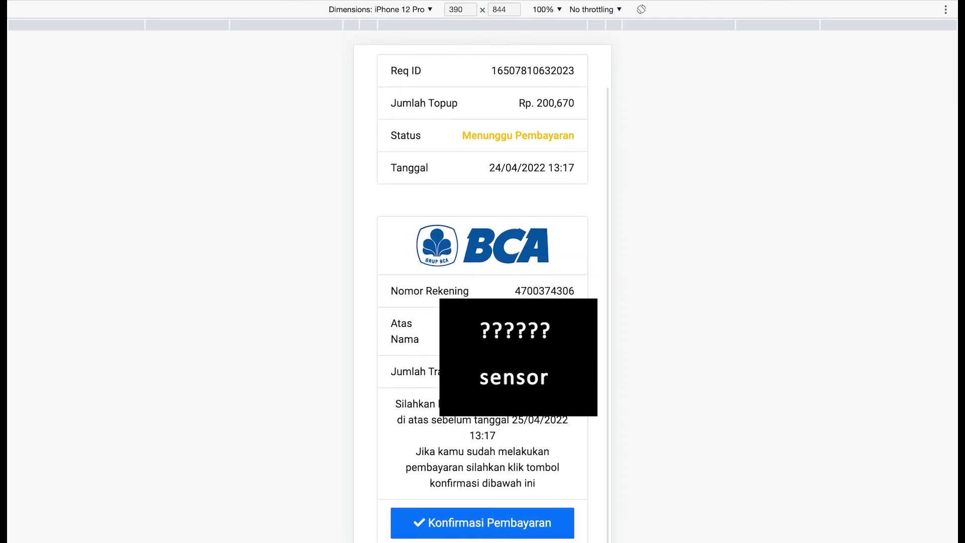
scroll(431, 385, "down", 1)
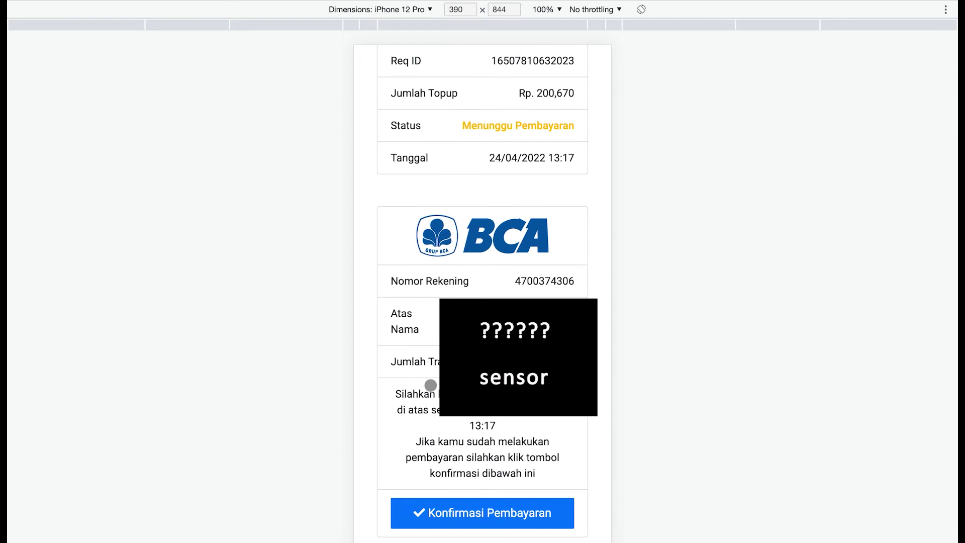
scroll(388, 386, "up", 1)
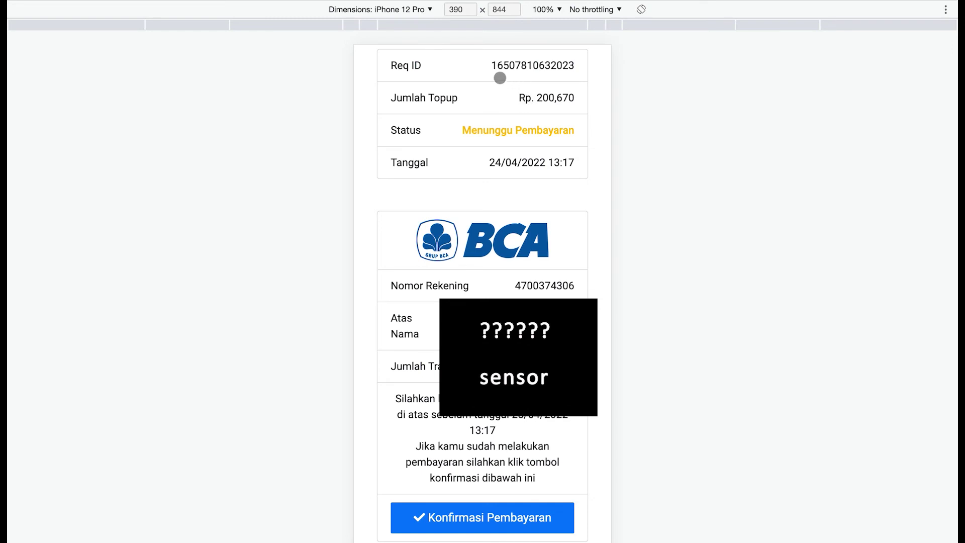
scroll(519, 75, "up", 2)
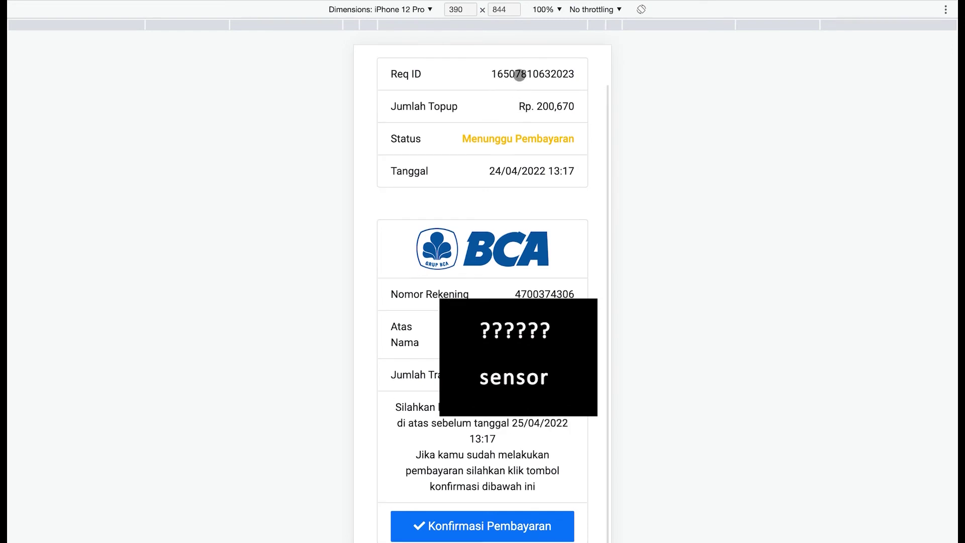
scroll(519, 75, "up", 2)
scroll(521, 108, "down", 2)
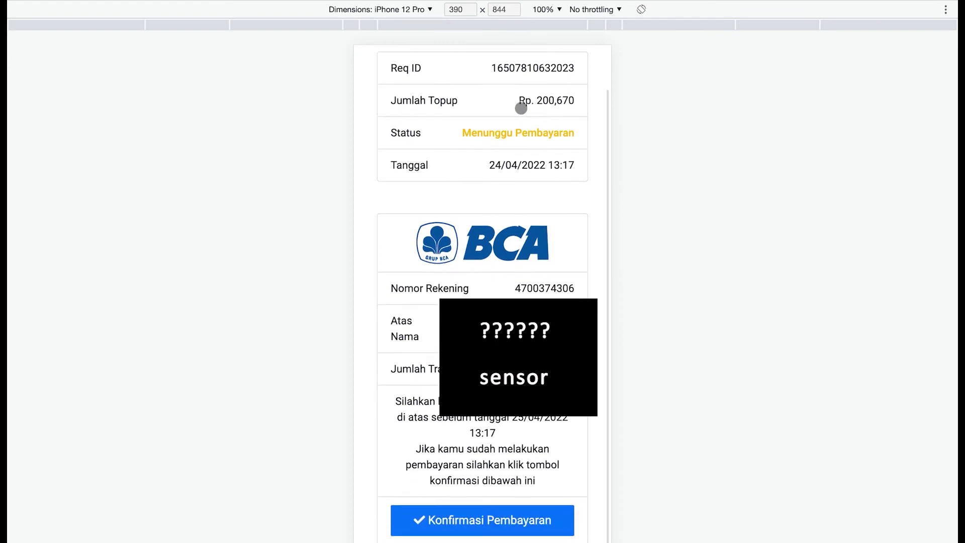
scroll(521, 108, "down", 2)
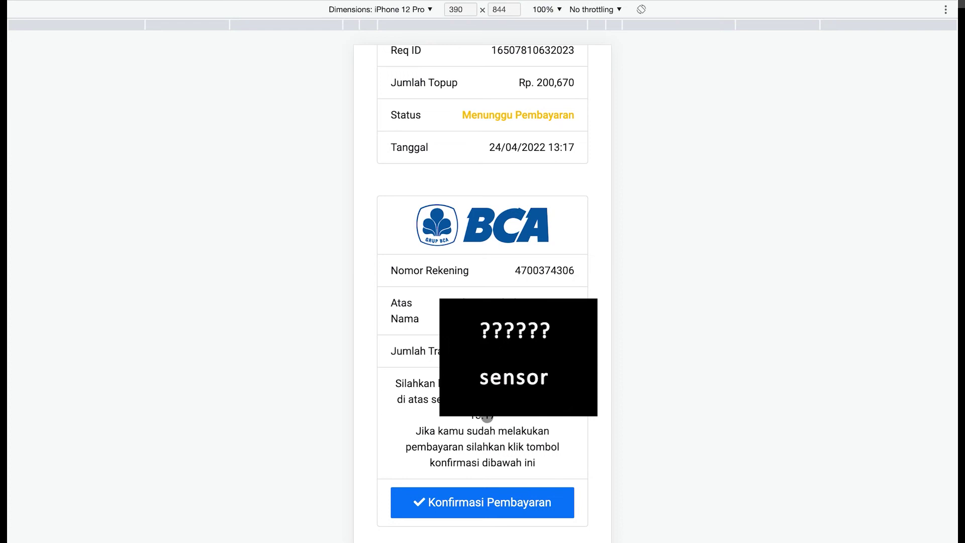
scroll(488, 416, "up", 2)
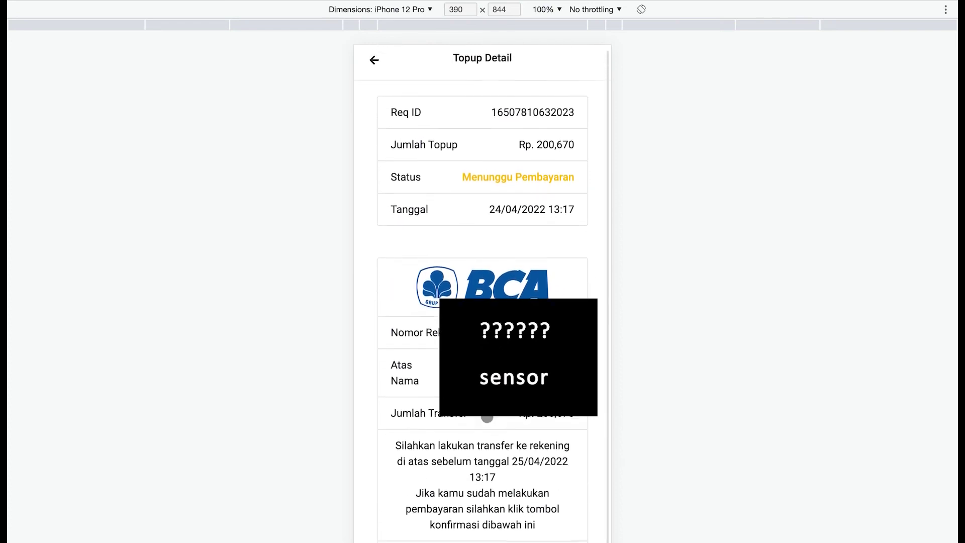
scroll(487, 416, "down", 2)
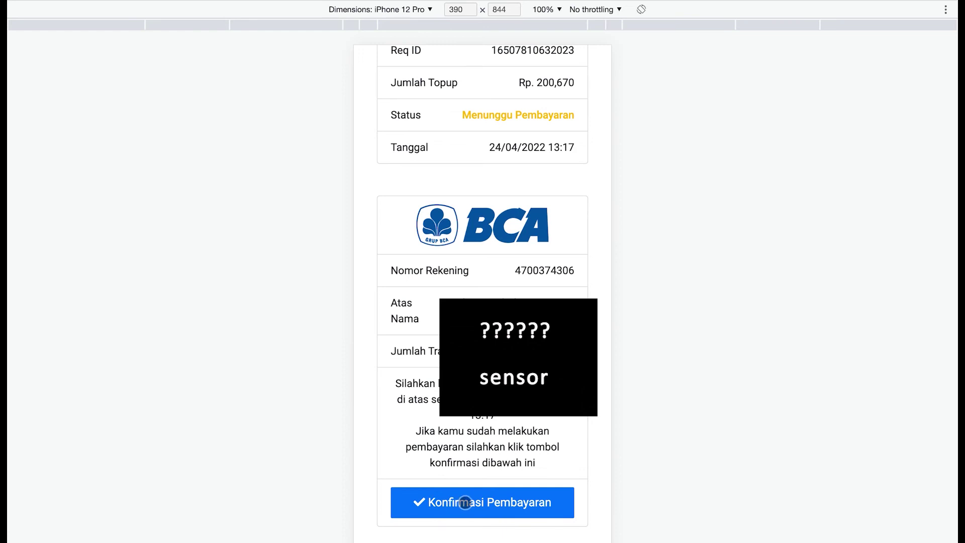
scroll(482, 431, "up", 1)
scroll(482, 430, "up", 1)
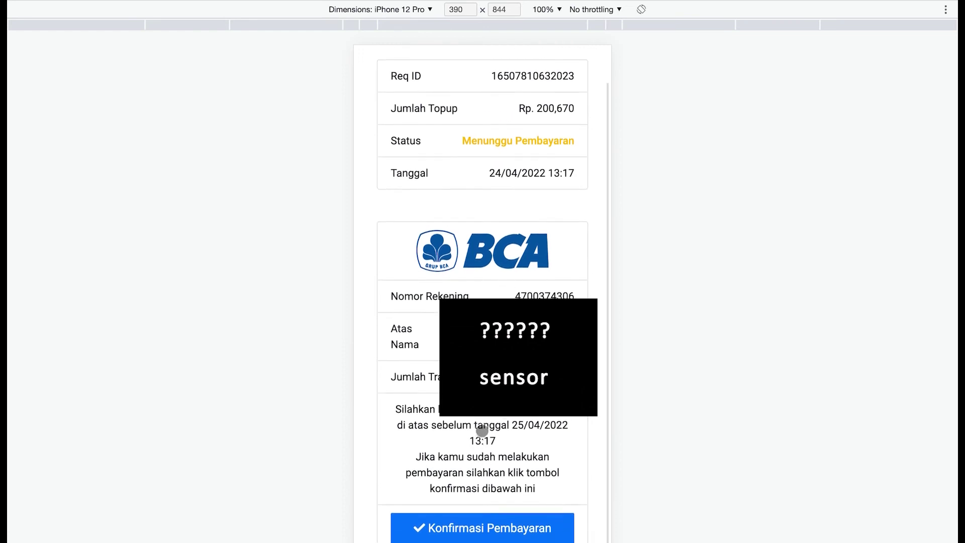
scroll(482, 431, "up", 1)
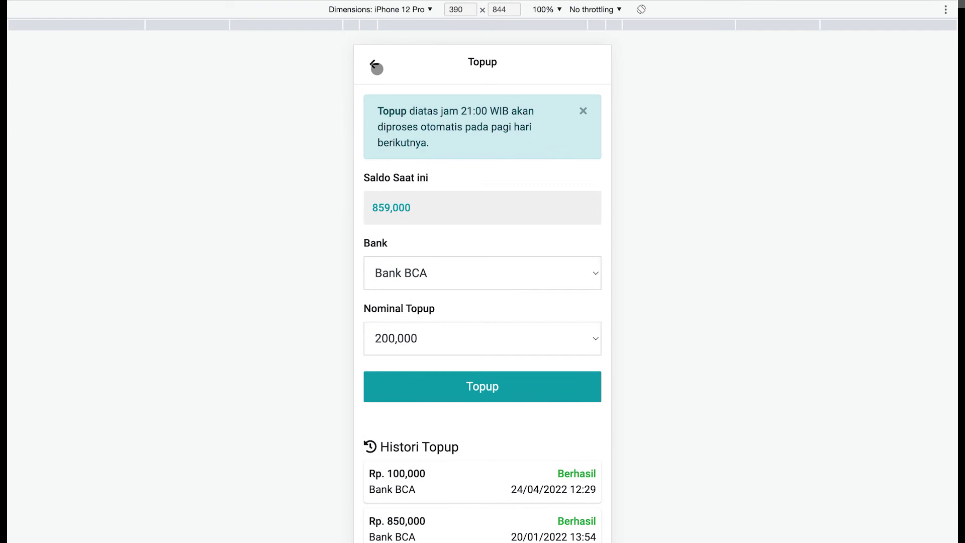
- Open Histori Saldo from the home page, scroll the balance entries, and return home
left_click(376, 66)
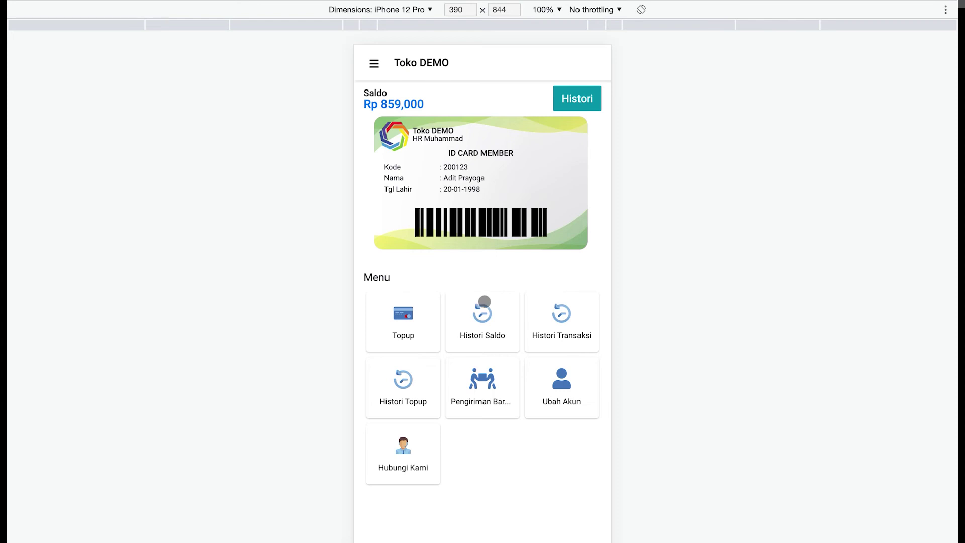
left_click(483, 313)
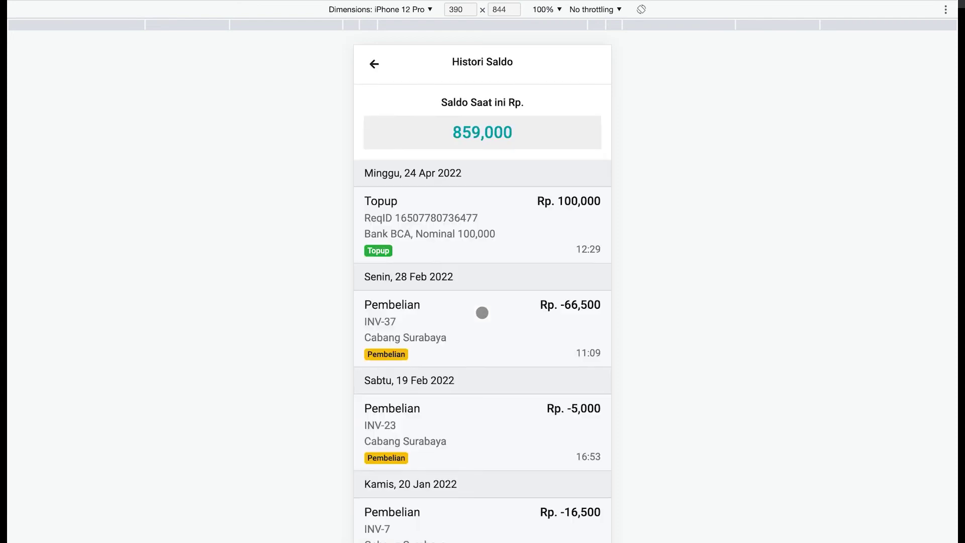
scroll(476, 279, "down", 1)
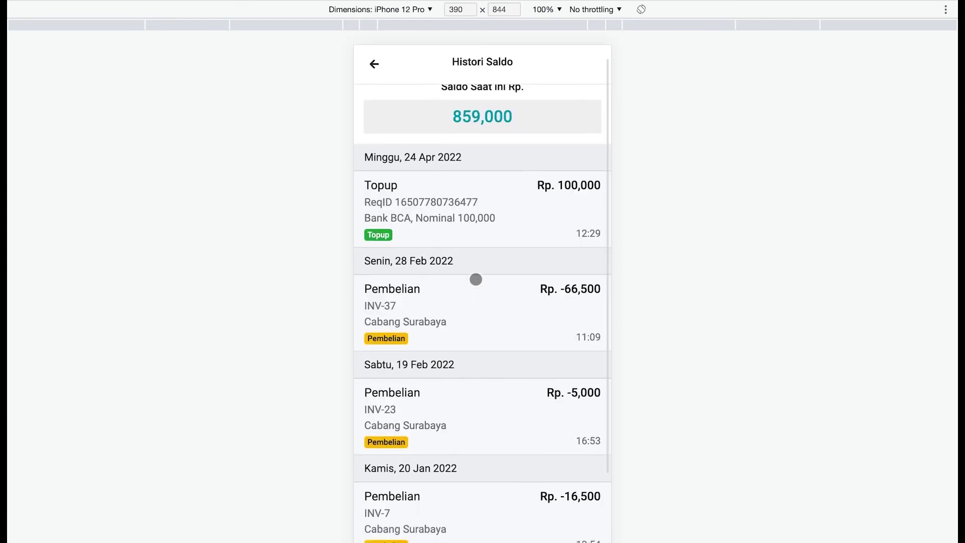
scroll(476, 279, "up", 1)
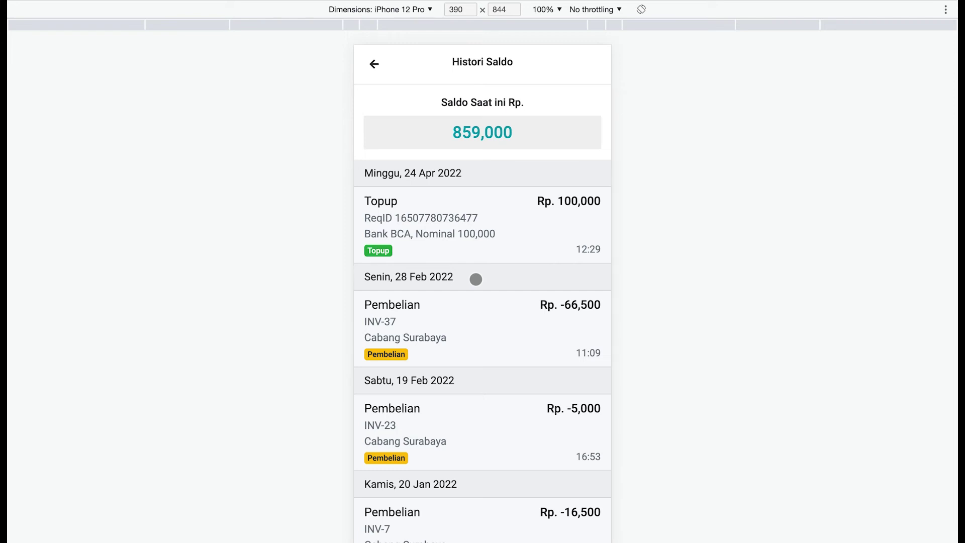
scroll(476, 279, "down", 2)
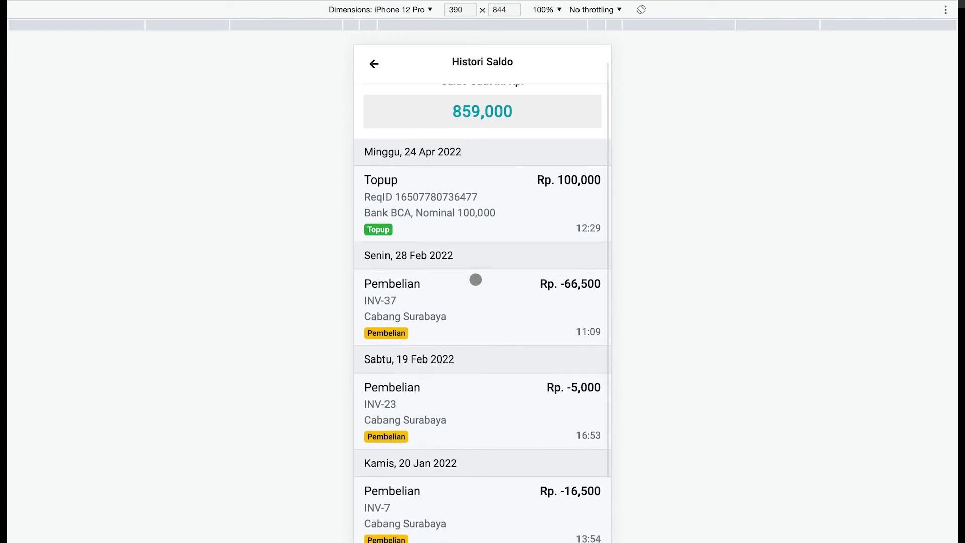
scroll(476, 279, "down", 5)
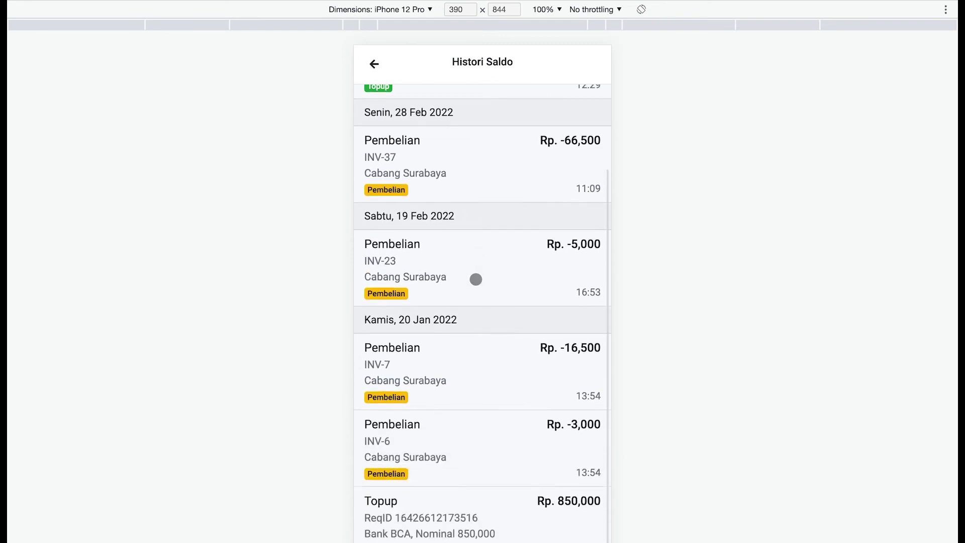
scroll(476, 279, "up", 5)
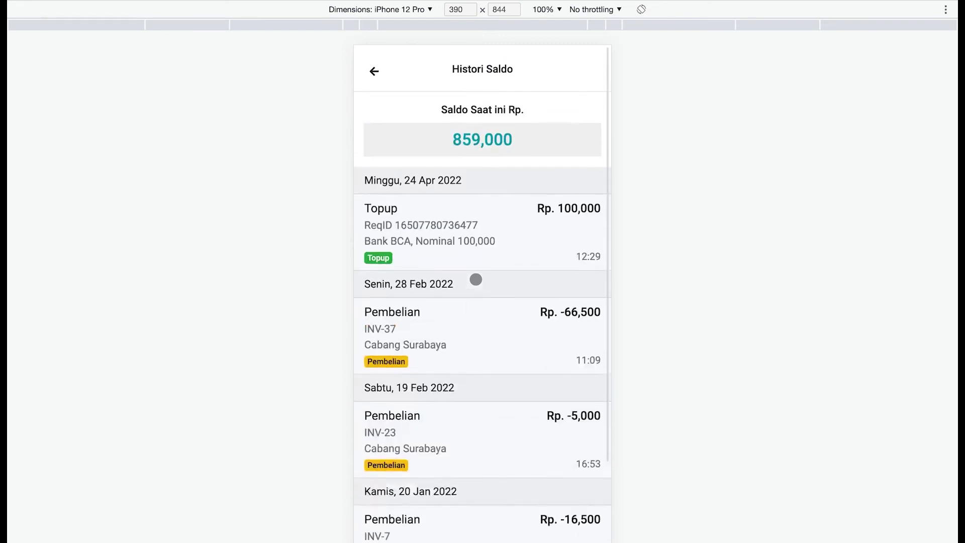
scroll(476, 279, "down", 2)
scroll(476, 279, "up", 2)
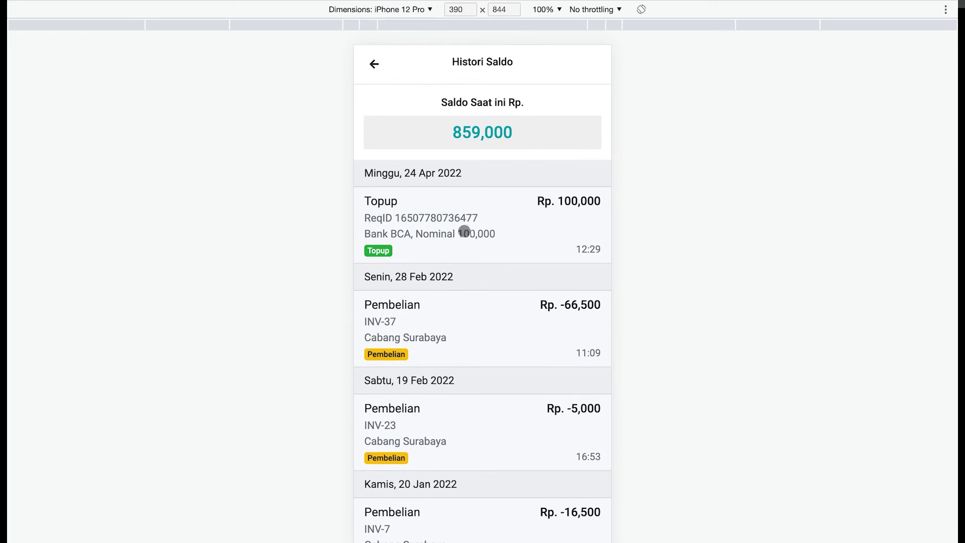
scroll(463, 232, "down", 2)
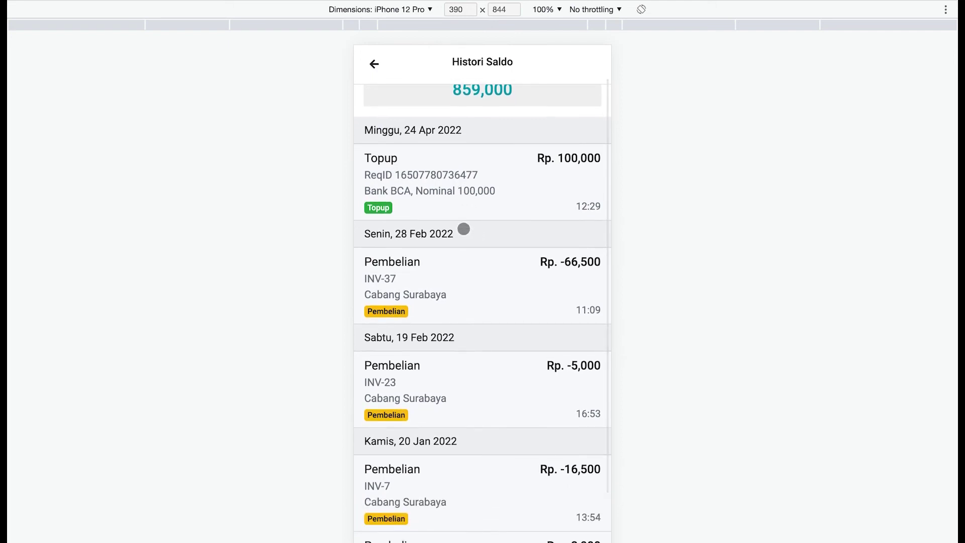
scroll(464, 229, "down", 4)
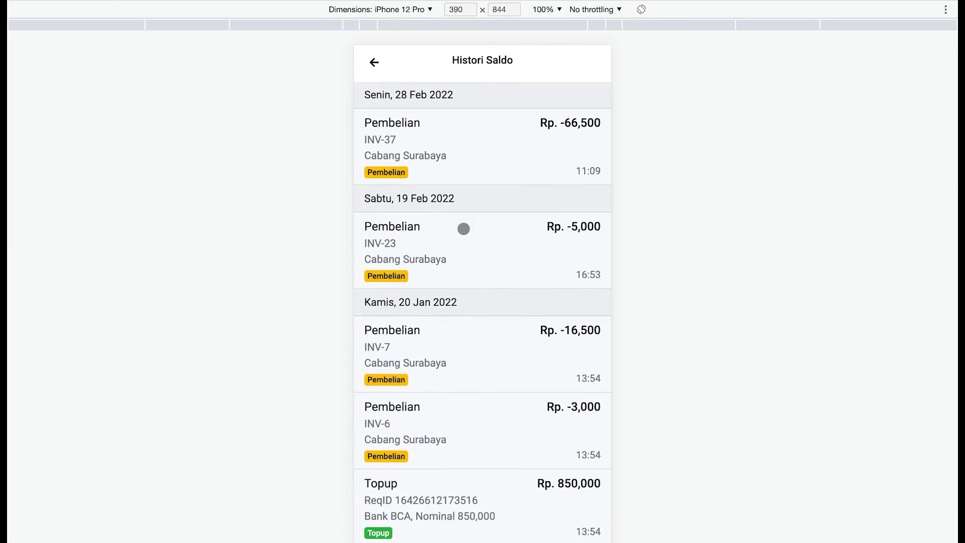
left_click(374, 63)
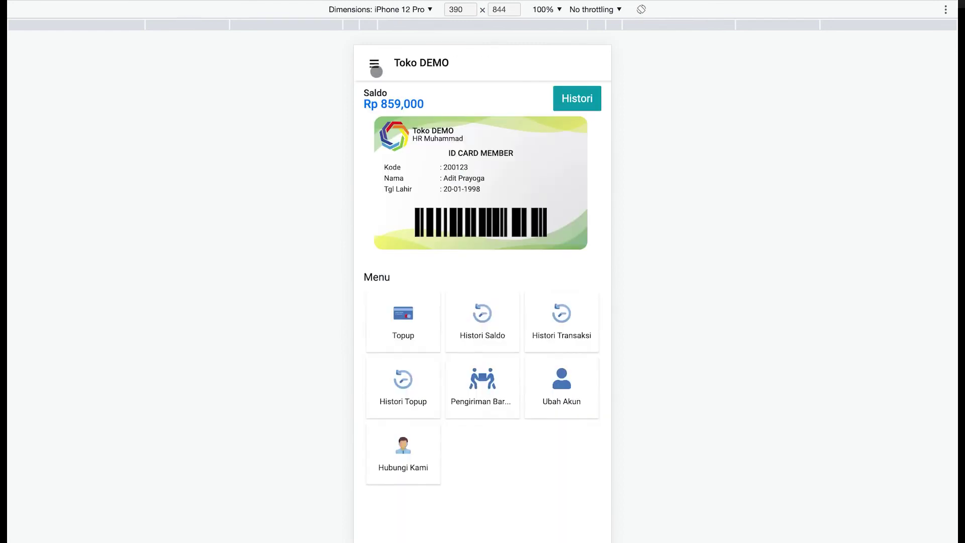
- View Histori Transaksi with invoices INV-37, INV-23, INV-7 and INV-6, then return home
left_click(563, 314)
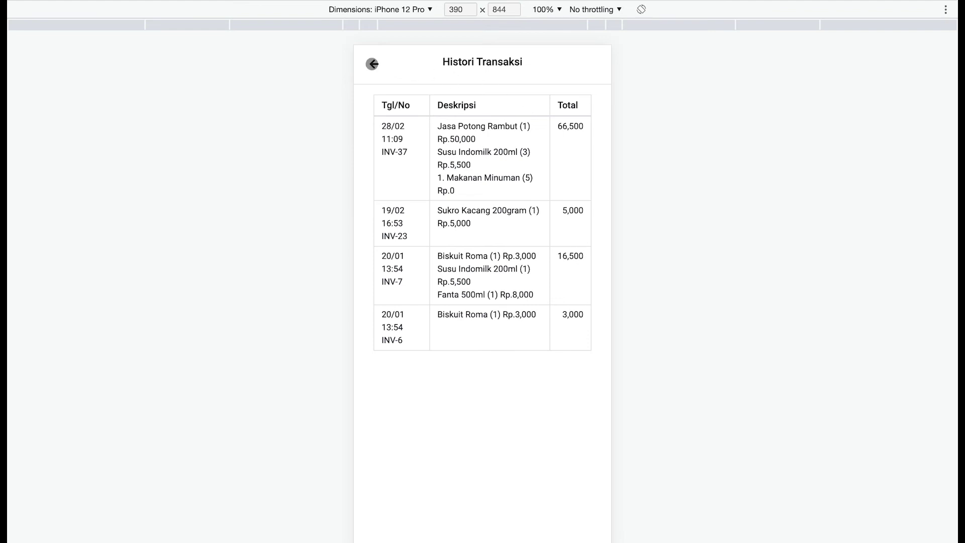
left_click(373, 64)
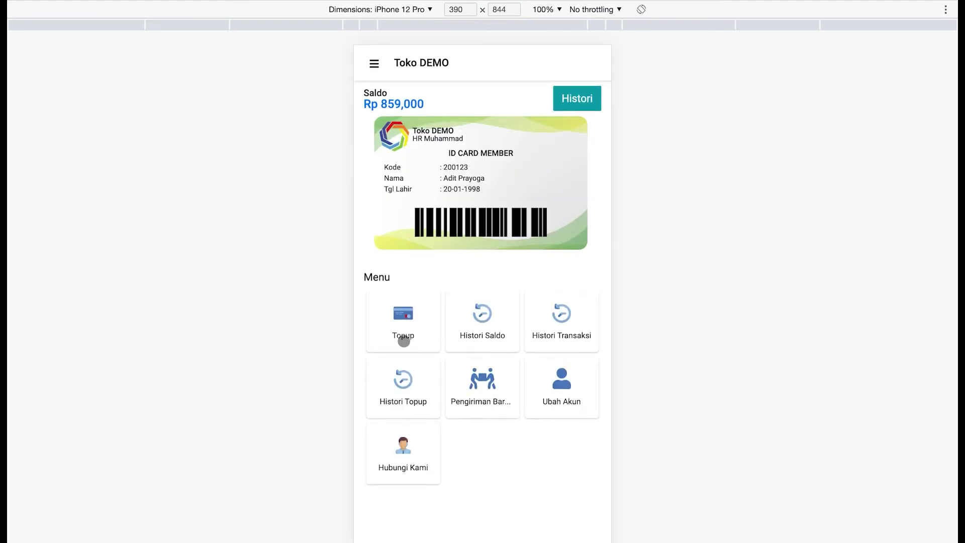
- In Histori Topup, review the details of the pending Rp. 200,670 top-up
left_click(399, 381)
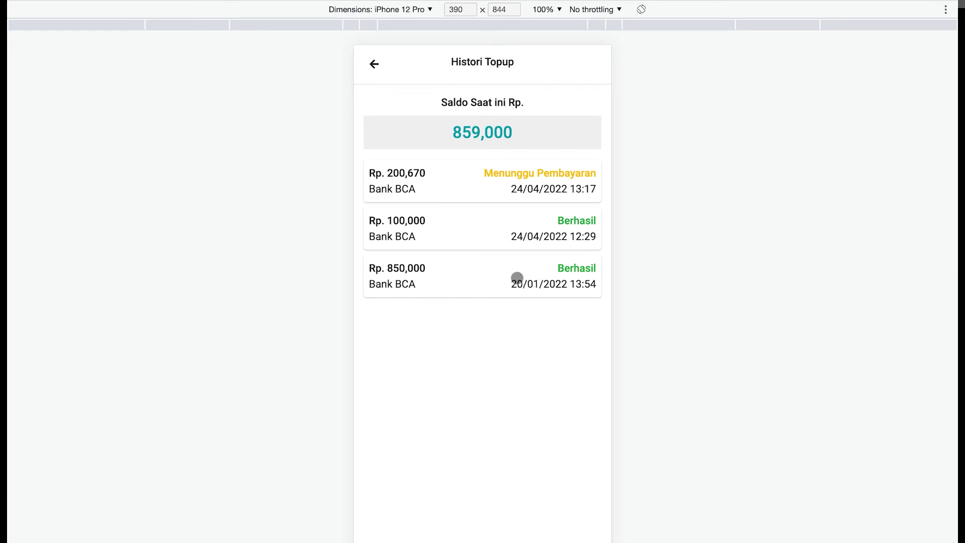
left_click(465, 182)
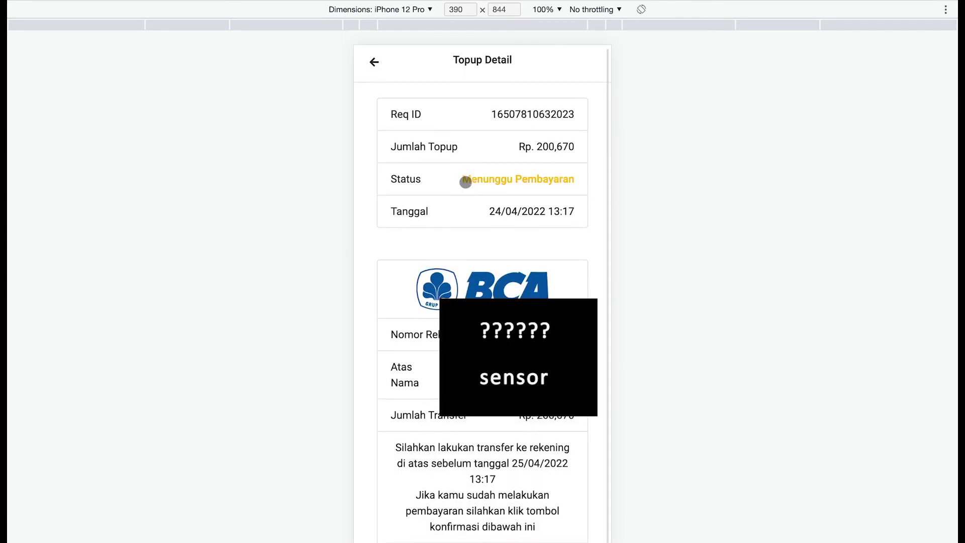
scroll(466, 182, "down", 2)
scroll(465, 182, "up", 2)
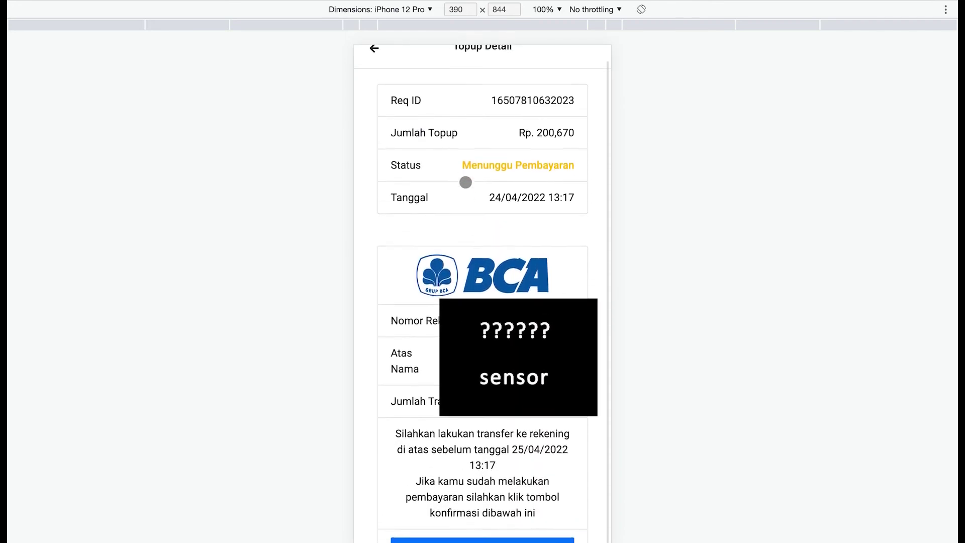
scroll(466, 182, "down", 2)
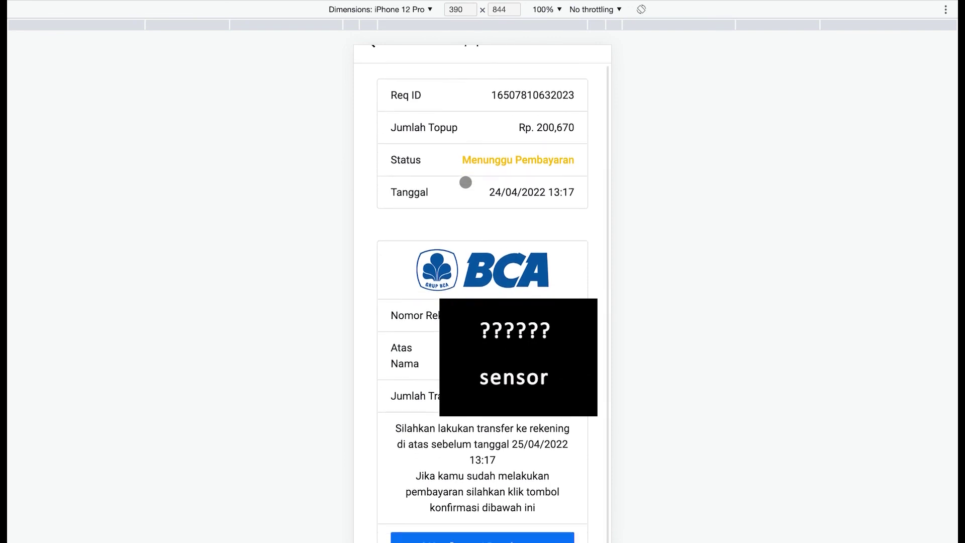
scroll(465, 182, "up", 2)
left_click(375, 64)
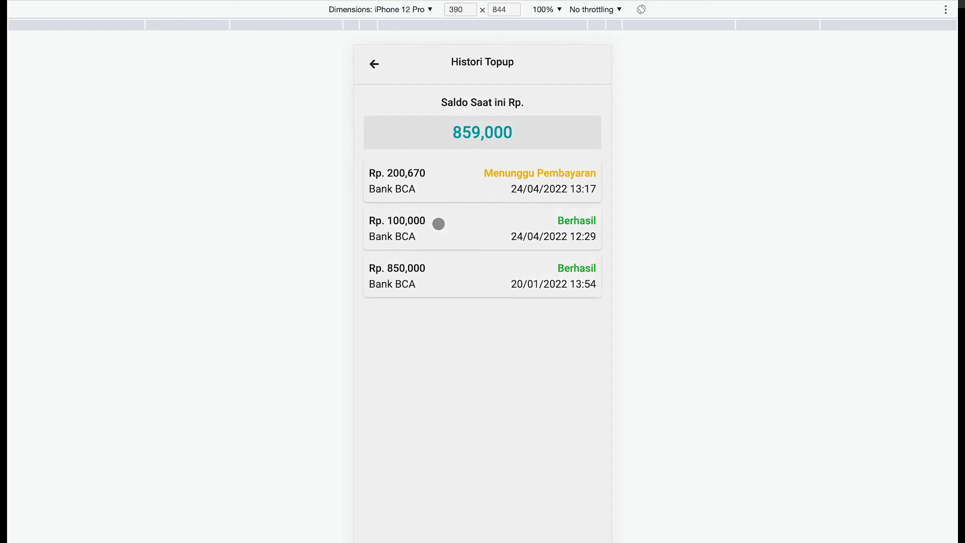
- View the Rp. 100,000 top-up details, then go home and open Pengiriman Barang
left_click(438, 222)
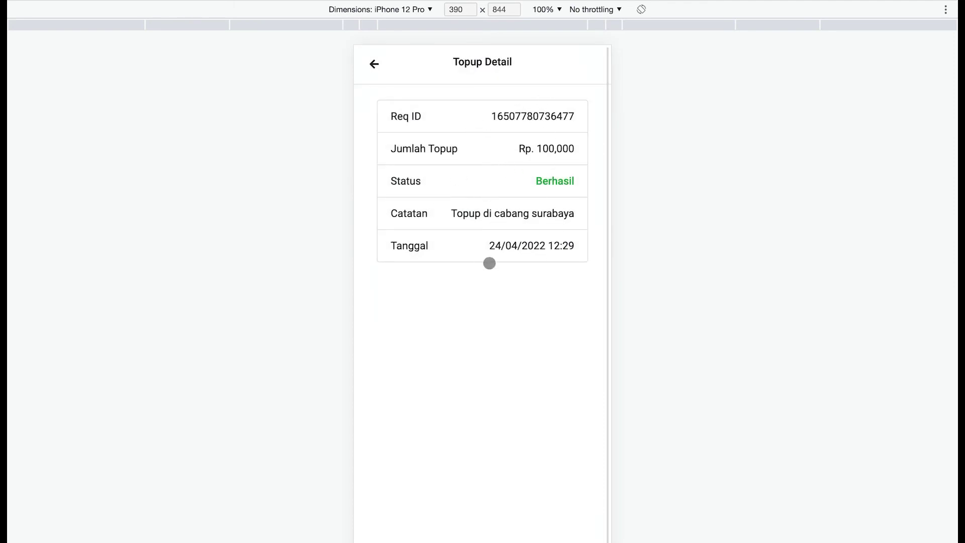
left_click(388, 73)
left_click(383, 71)
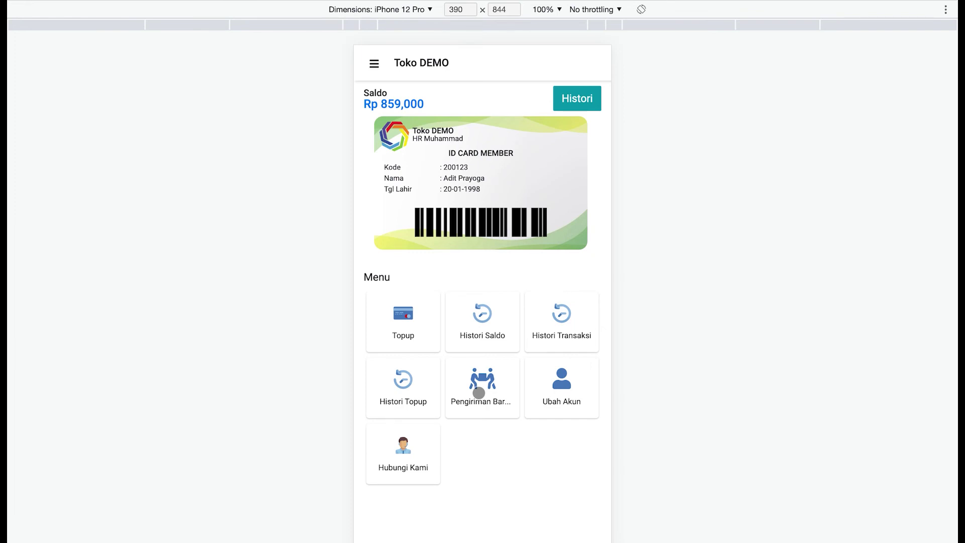
left_click(480, 393)
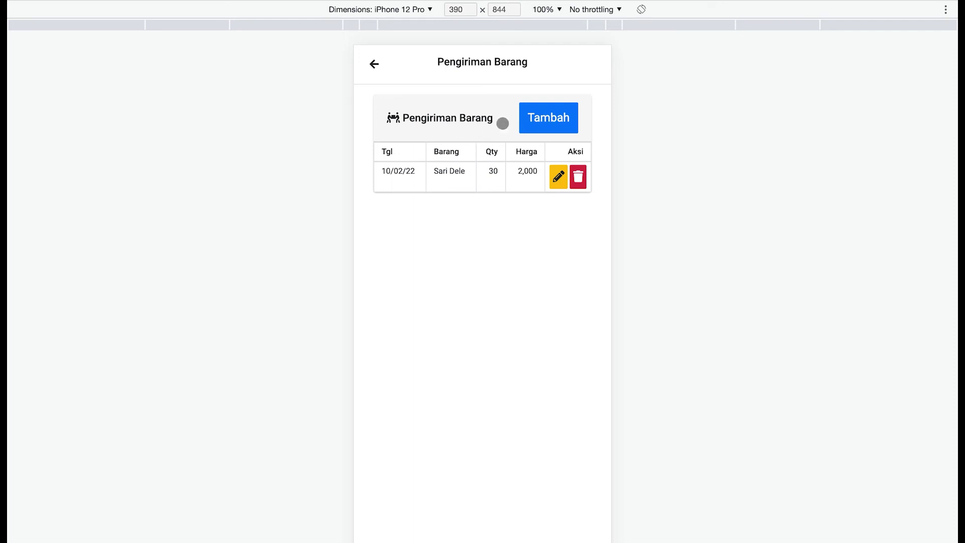
left_click(544, 121)
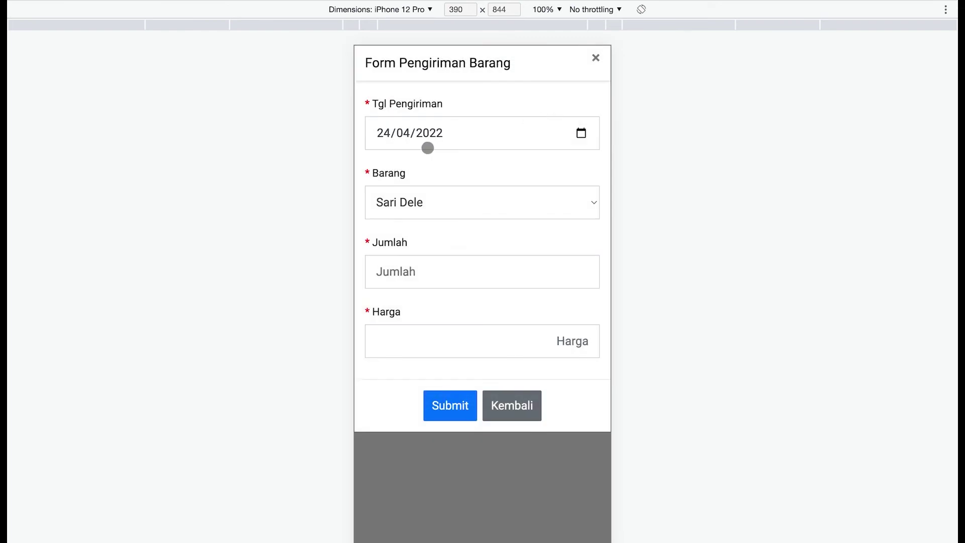
left_click(455, 202)
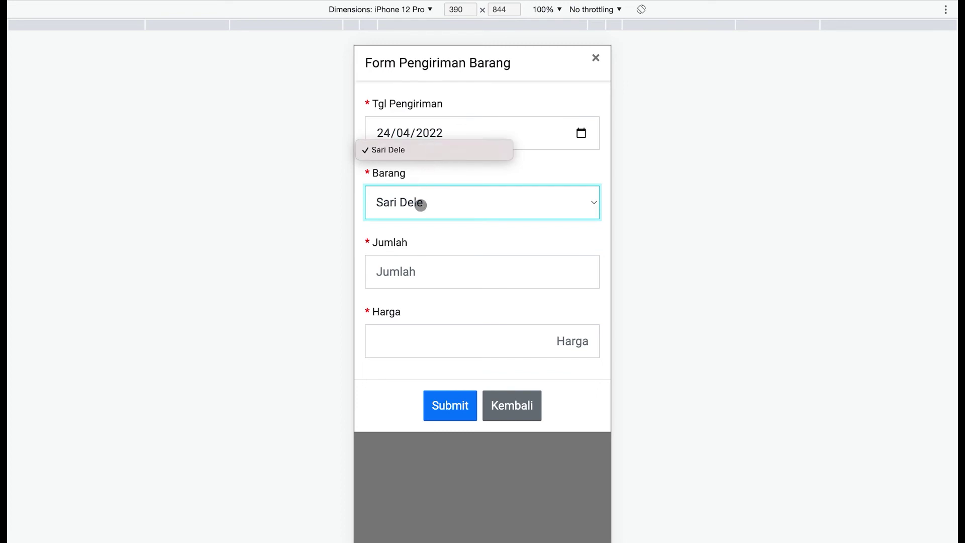
left_click(452, 197)
left_click(445, 270)
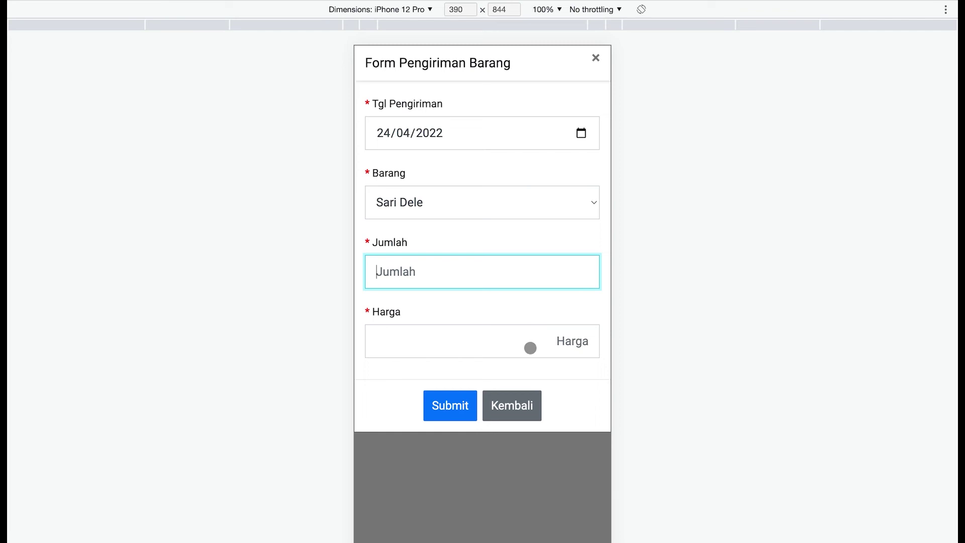
left_click(553, 343)
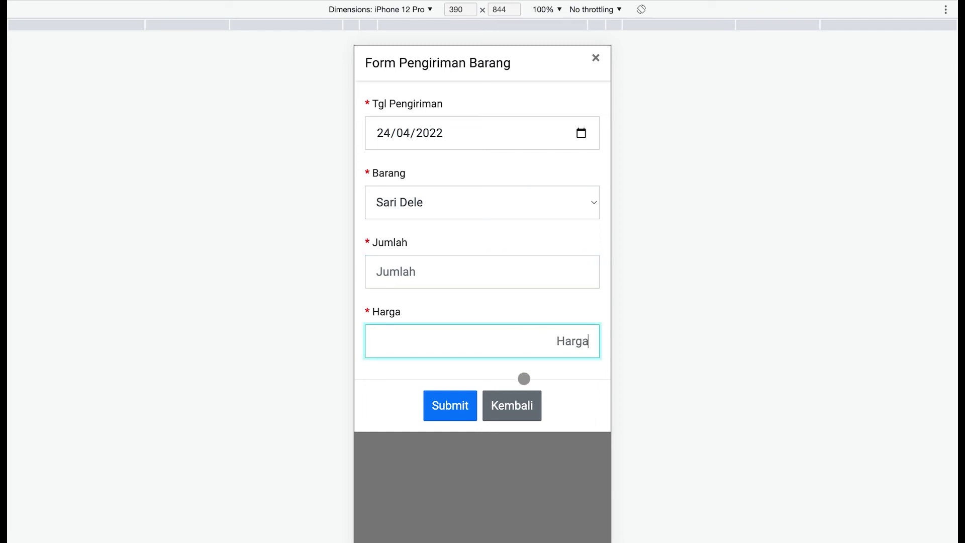
right_click(533, 409)
left_click(531, 406)
left_click(530, 407)
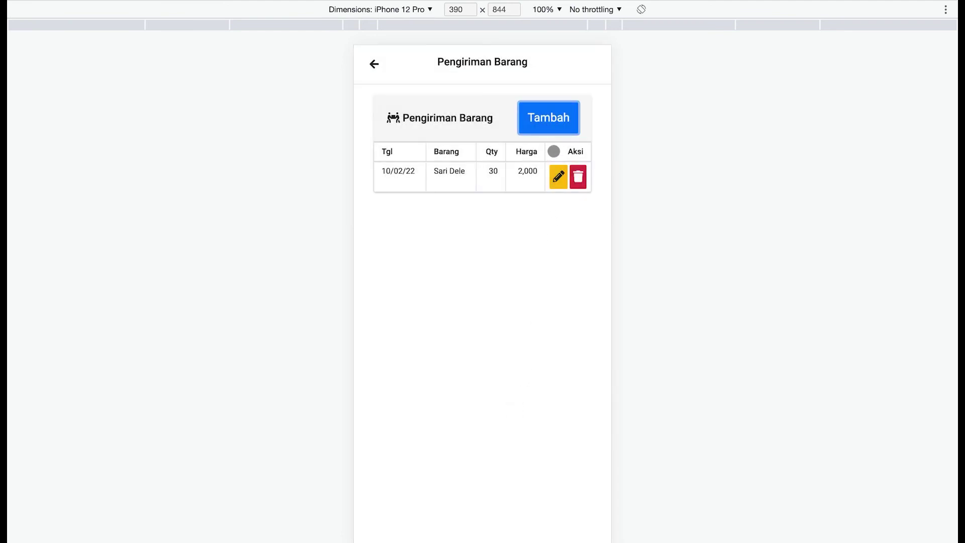
left_click(559, 179)
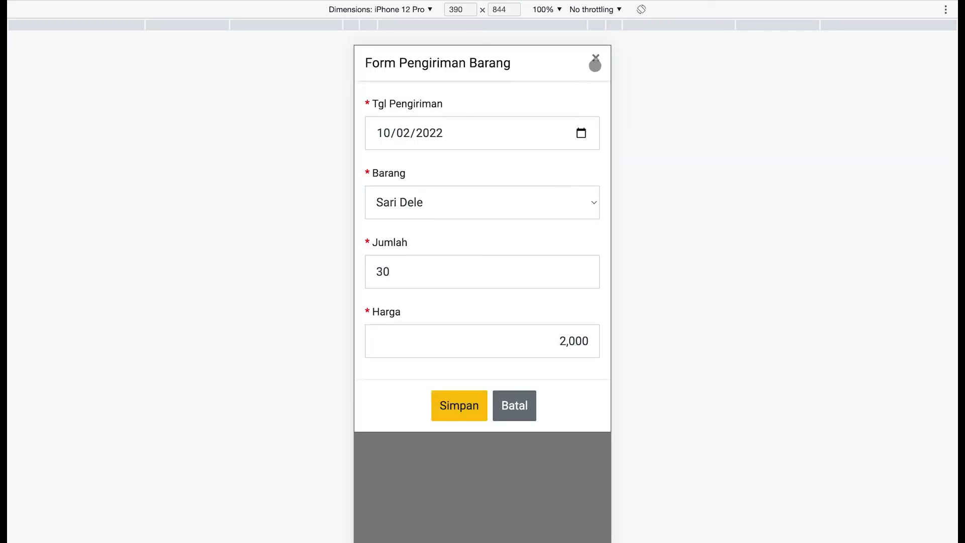
left_click(595, 60)
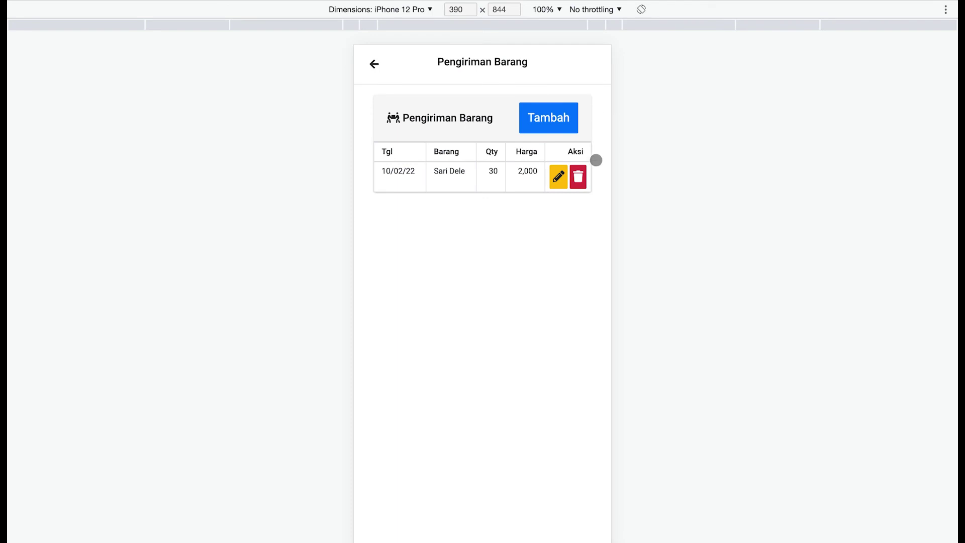
left_click(375, 68)
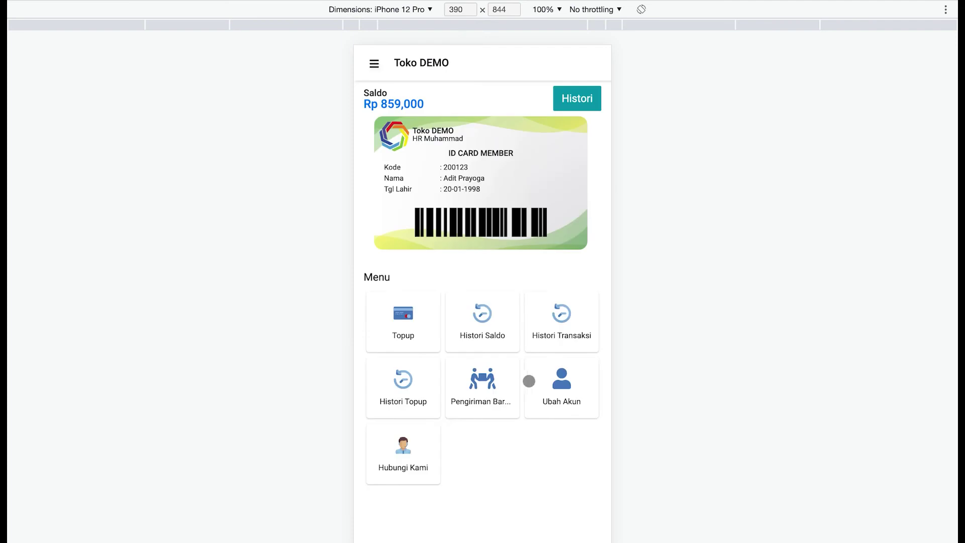
left_click(571, 390)
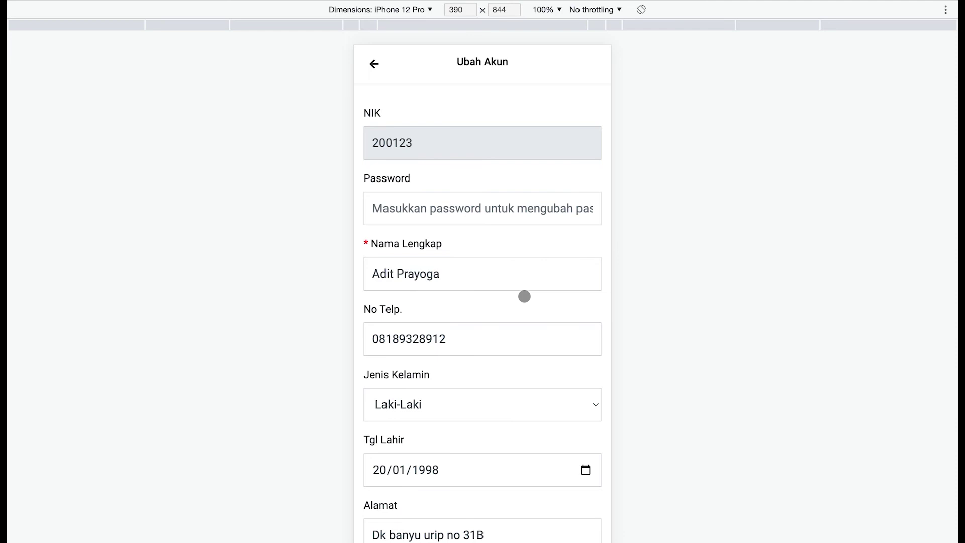
left_click(496, 206)
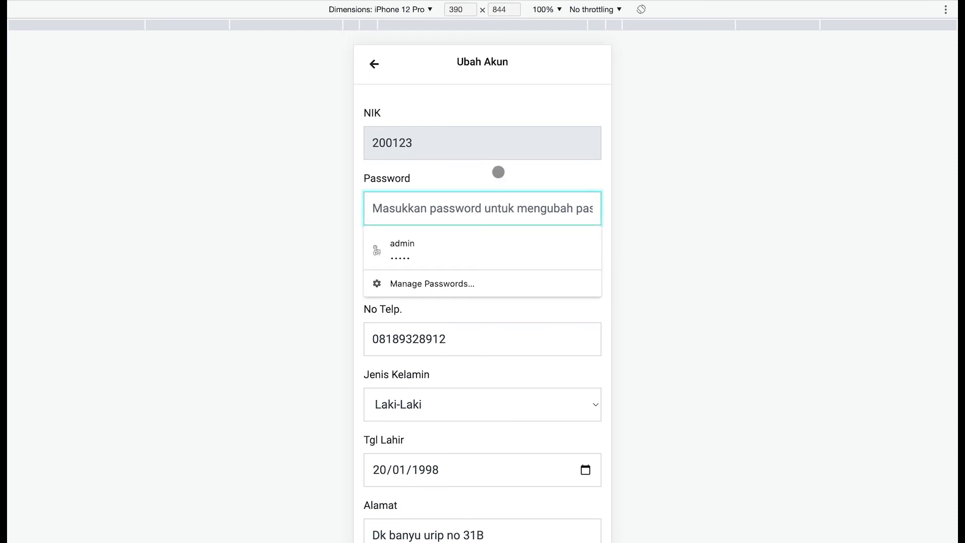
key("Escape")
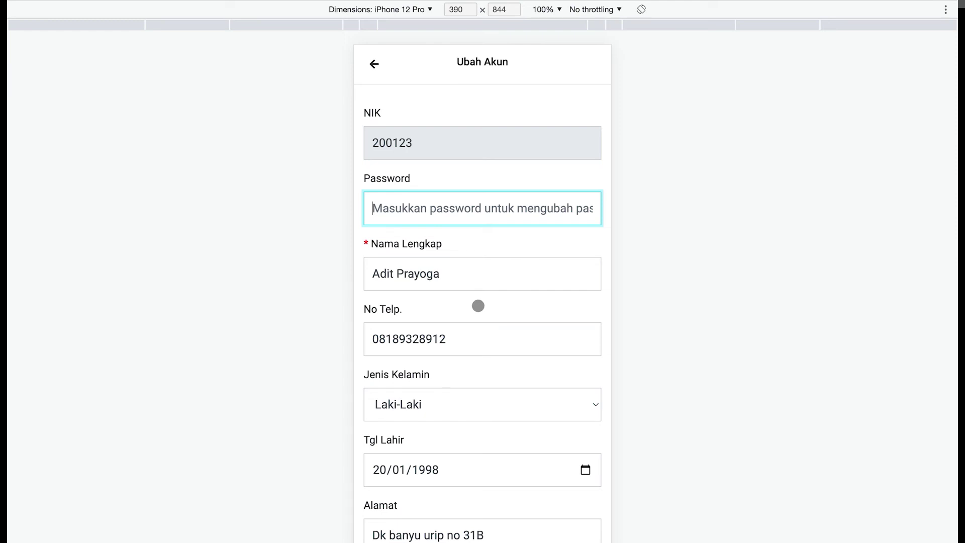
left_click(466, 342)
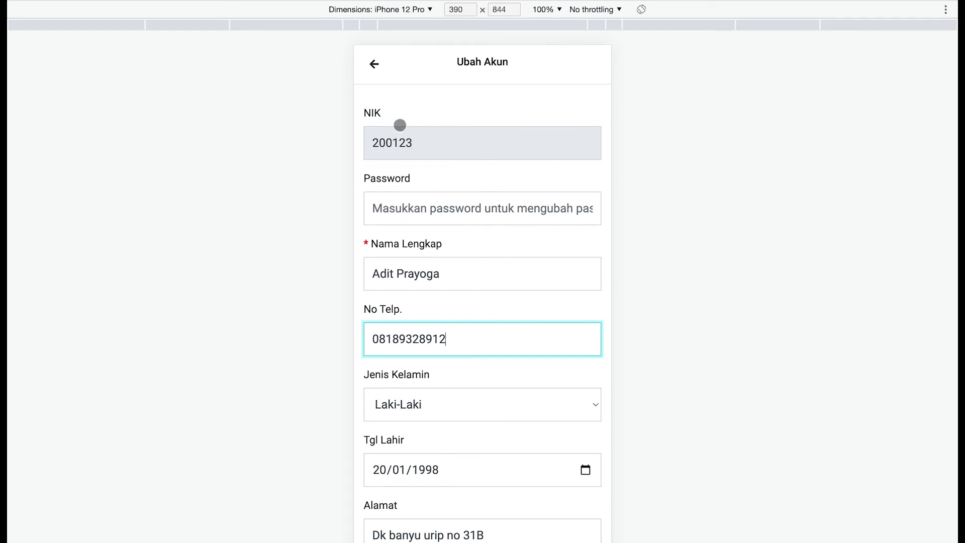
left_click(374, 65)
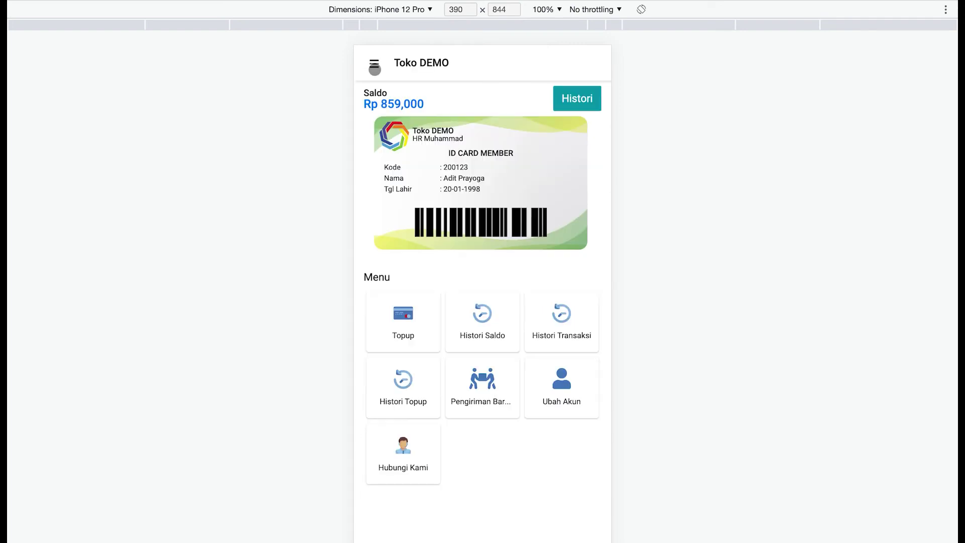
left_click(413, 467)
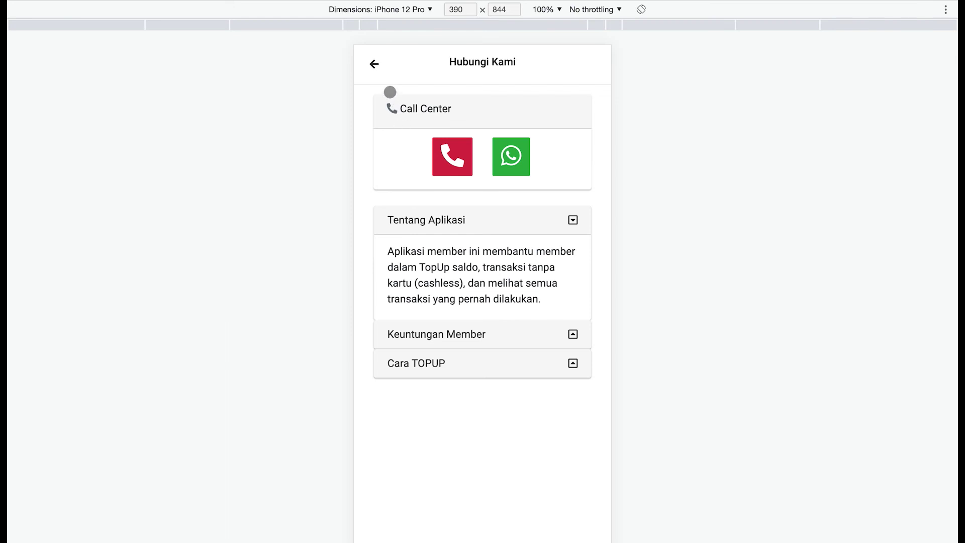
left_click(374, 64)
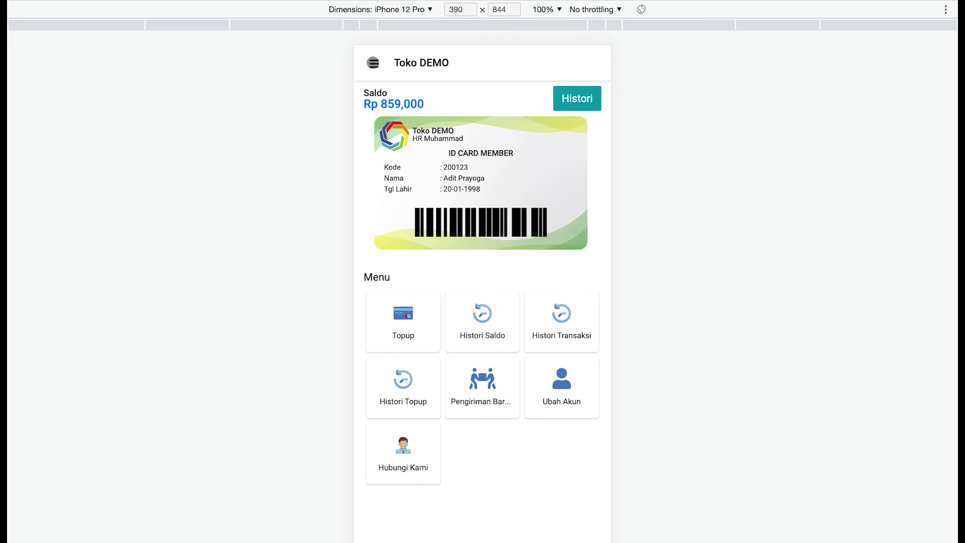
left_click(373, 63)
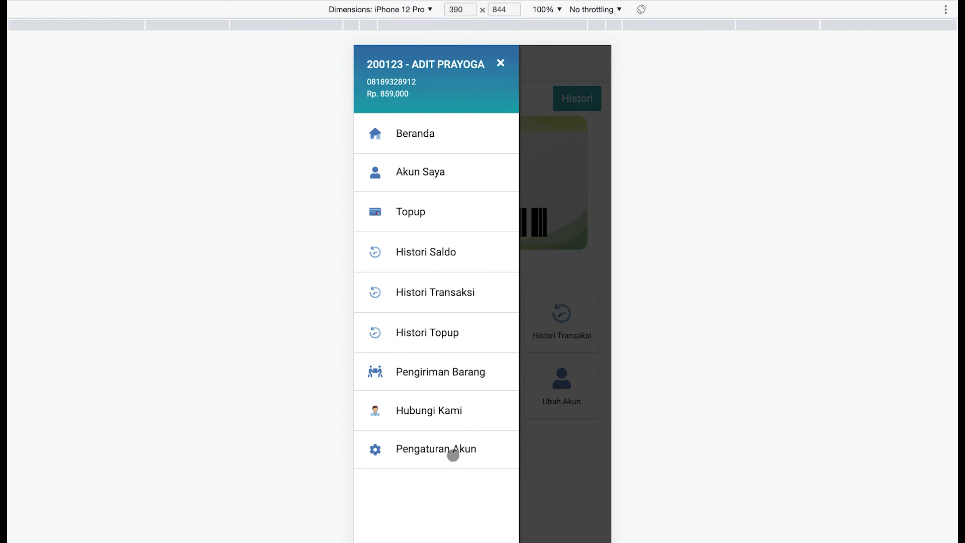
- Log out through Pengaturan Akun and place the cursor in the sign-in username field
left_click(454, 455)
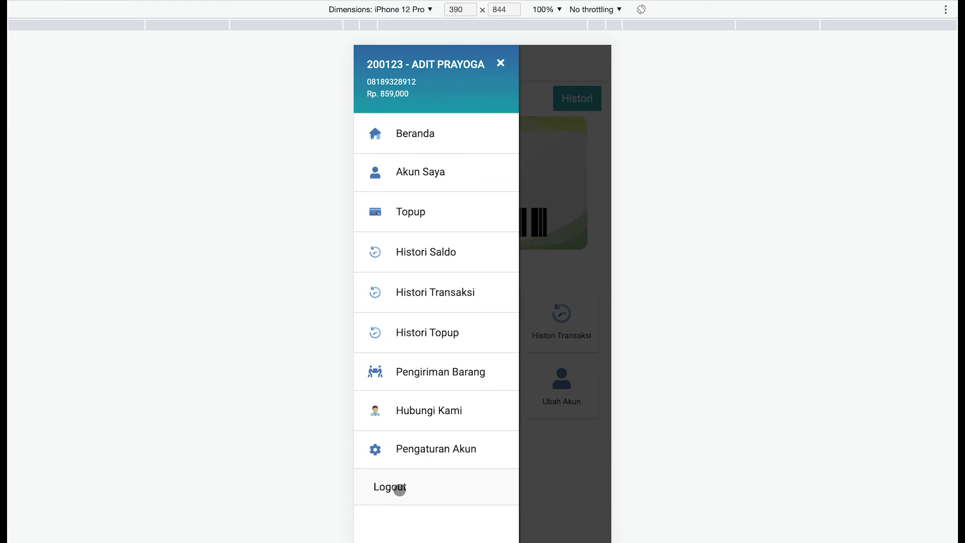
left_click(400, 487)
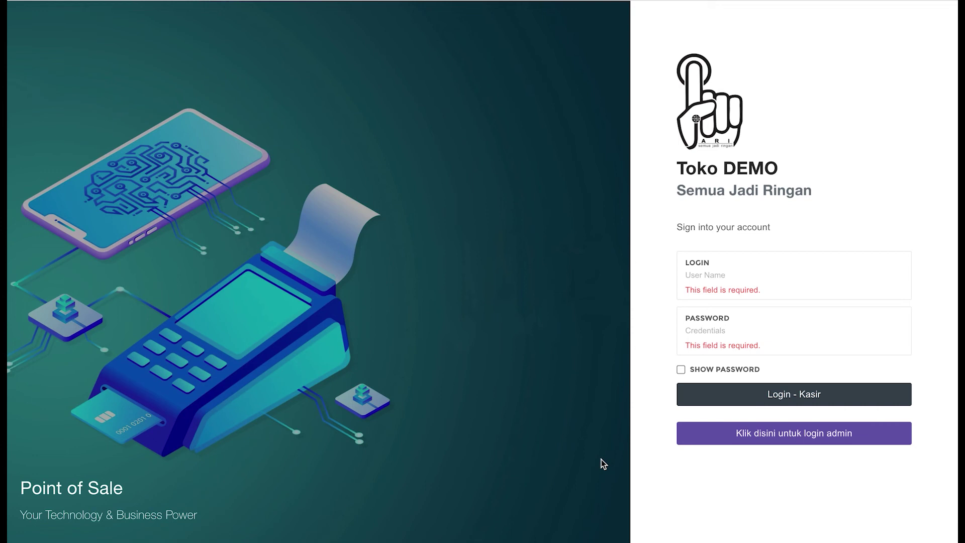
left_click(747, 275)
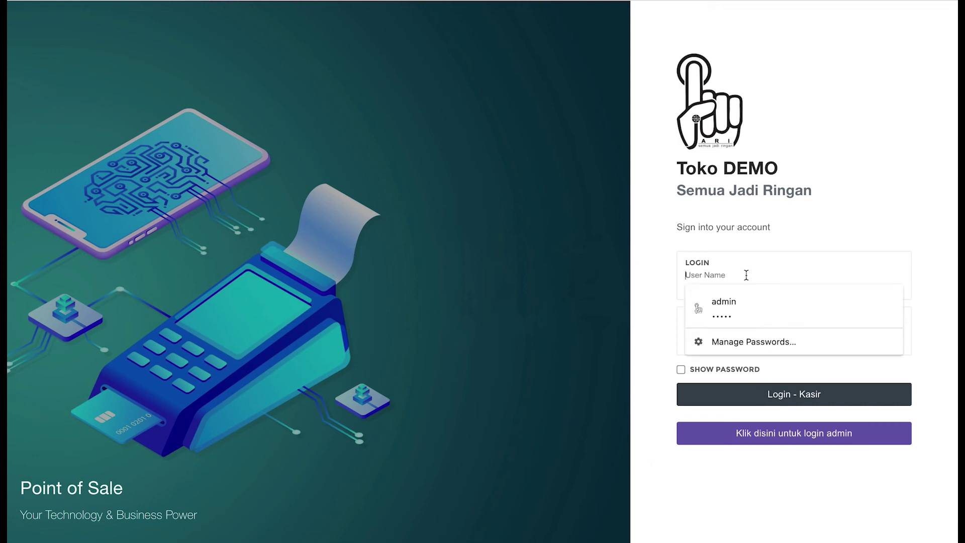
- Enter the username 'kasir' and the cashier's password on the sign-in page
left_click(661, 264)
left_click(716, 275)
type("kasir")
key("Tab")
type("ka")
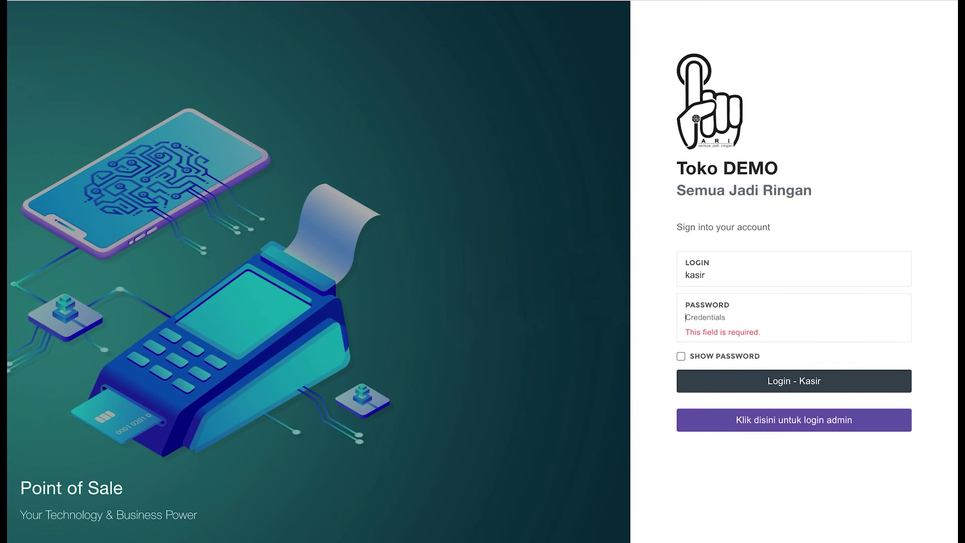
type("sir")
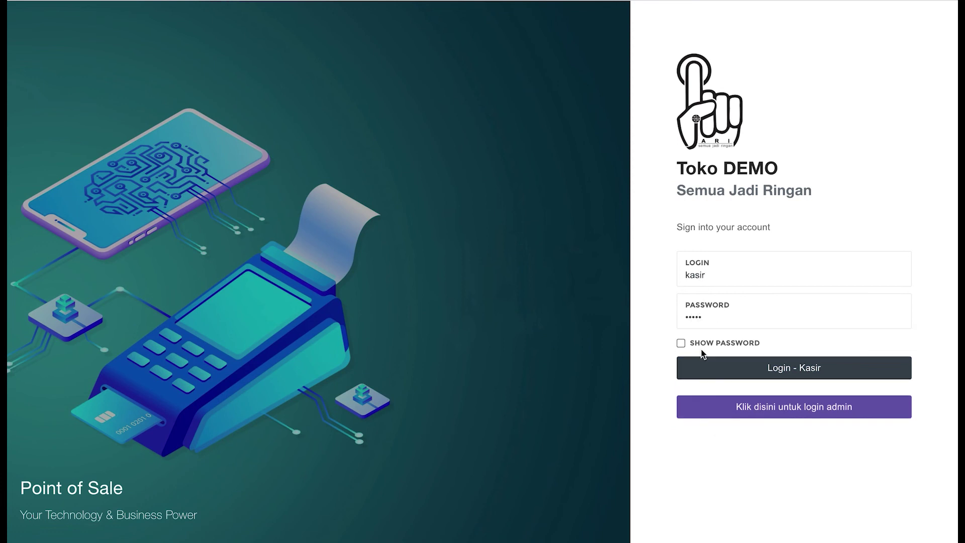
- Sign in with Login - Kasir and dismiss Chrome's password warning and save-password prompt
left_click(732, 377)
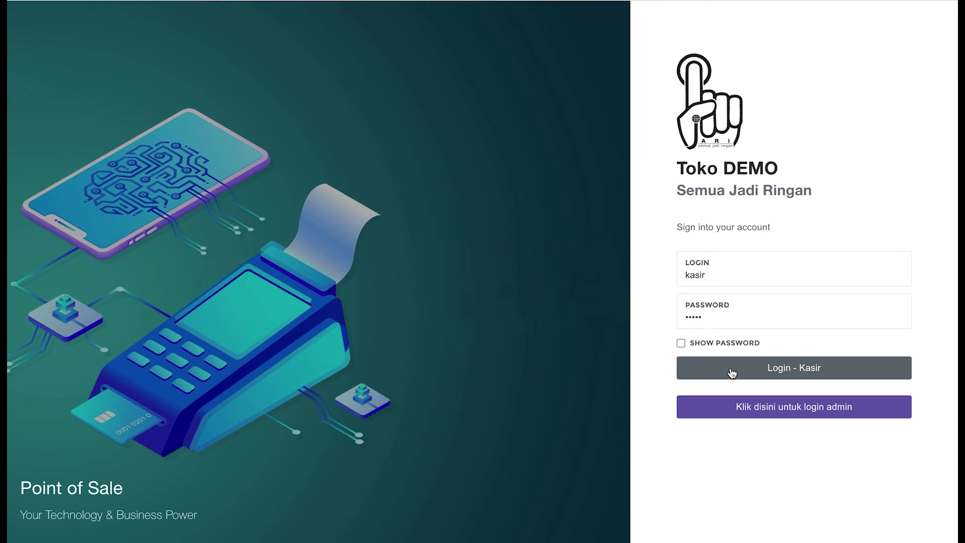
left_click(735, 373)
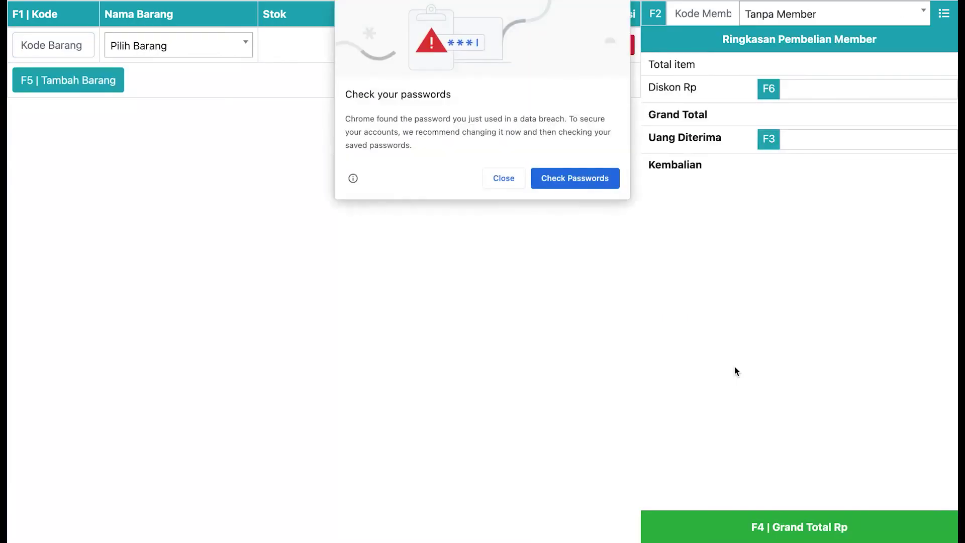
left_click(504, 178)
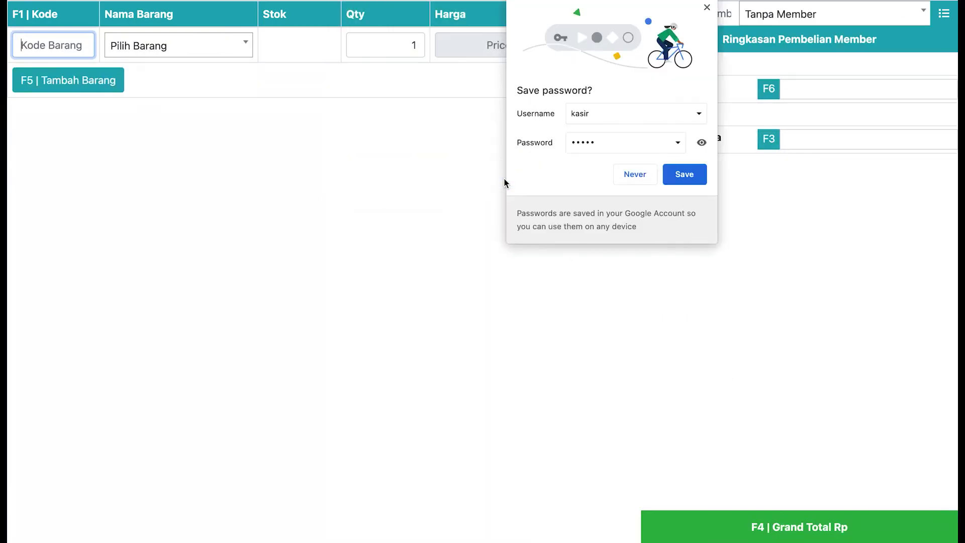
left_click(624, 177)
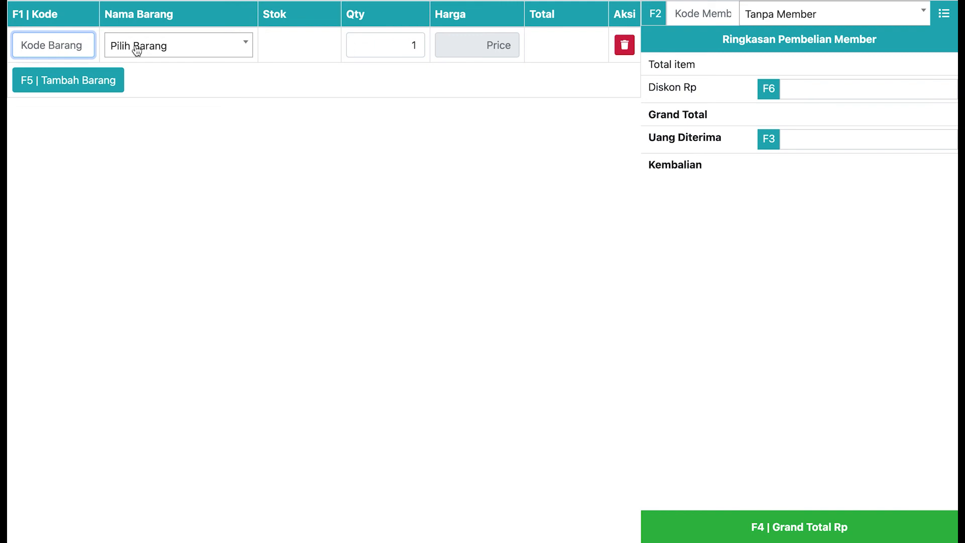
- Add MCB Chin (code 91769190) to the cart and set its quantity to 65
type("91769190")
key("Return")
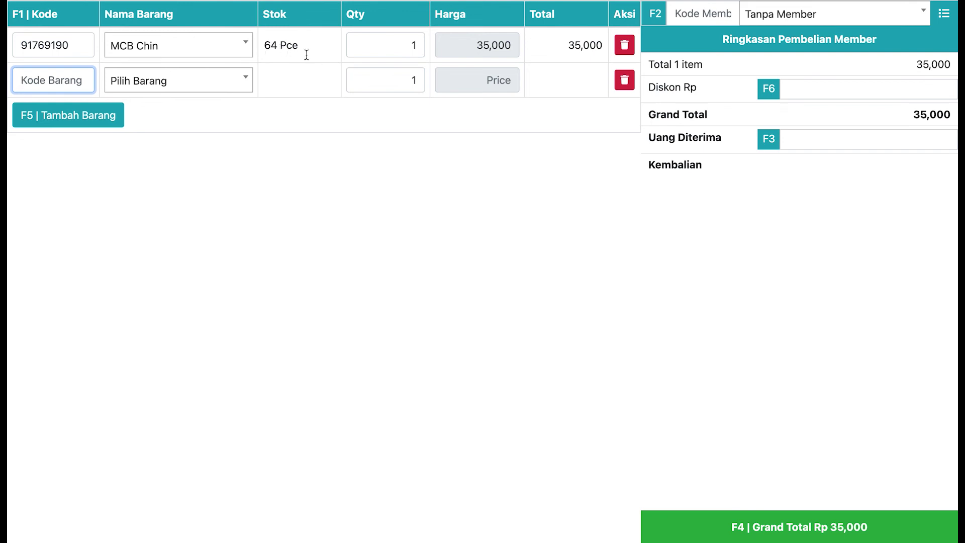
left_click(400, 40)
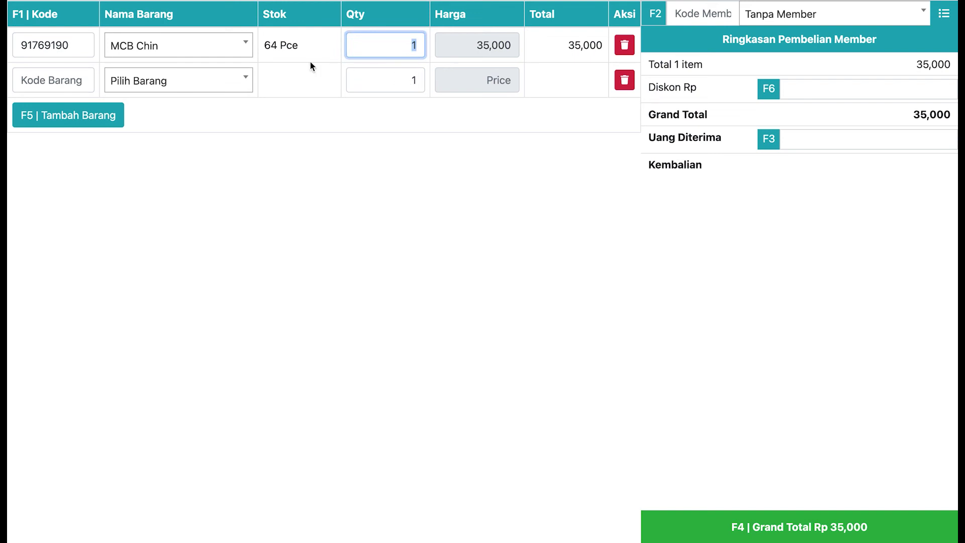
type("65")
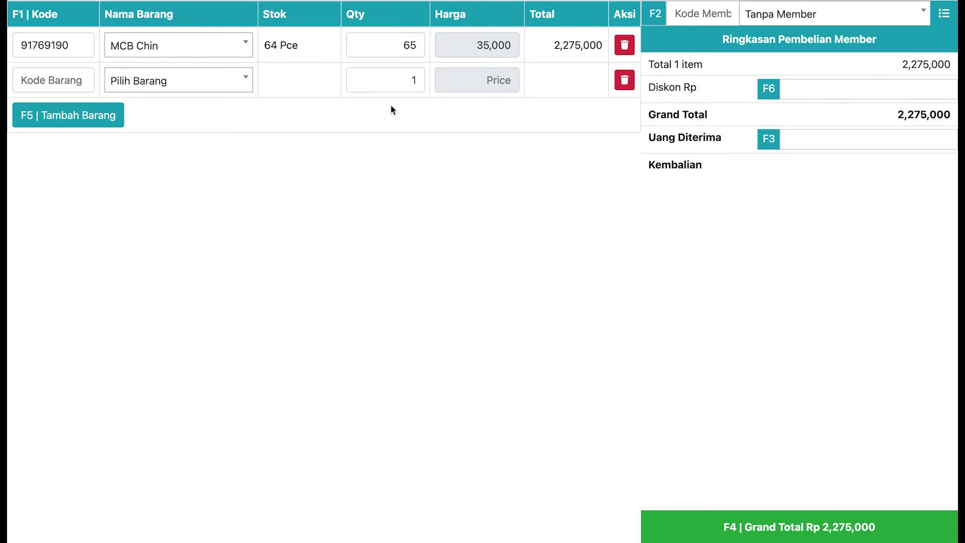
left_click(391, 80)
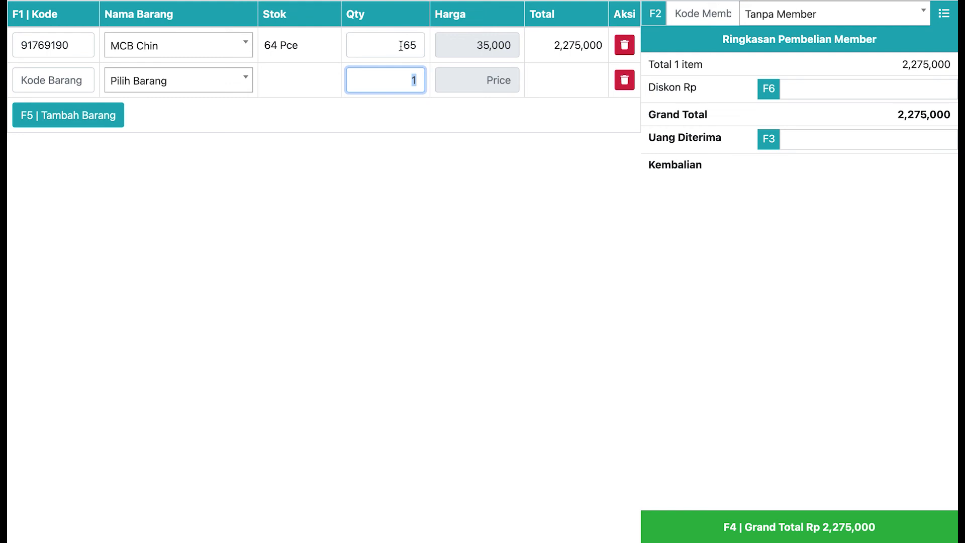
- Change the MCB Chin quantity back to 1, bringing the total to Rp 35,000
left_click(416, 48)
left_click(407, 70)
left_click(406, 48)
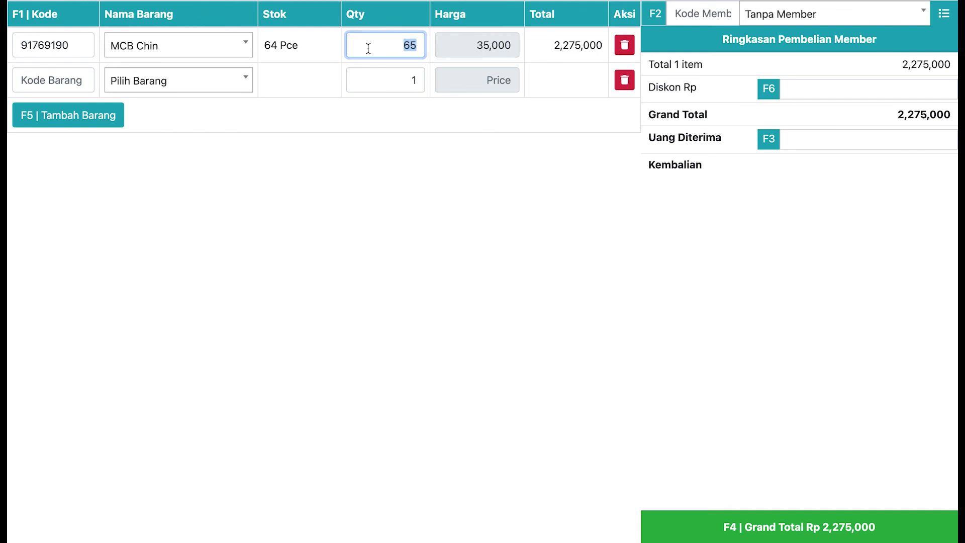
type("1")
left_click(283, 94)
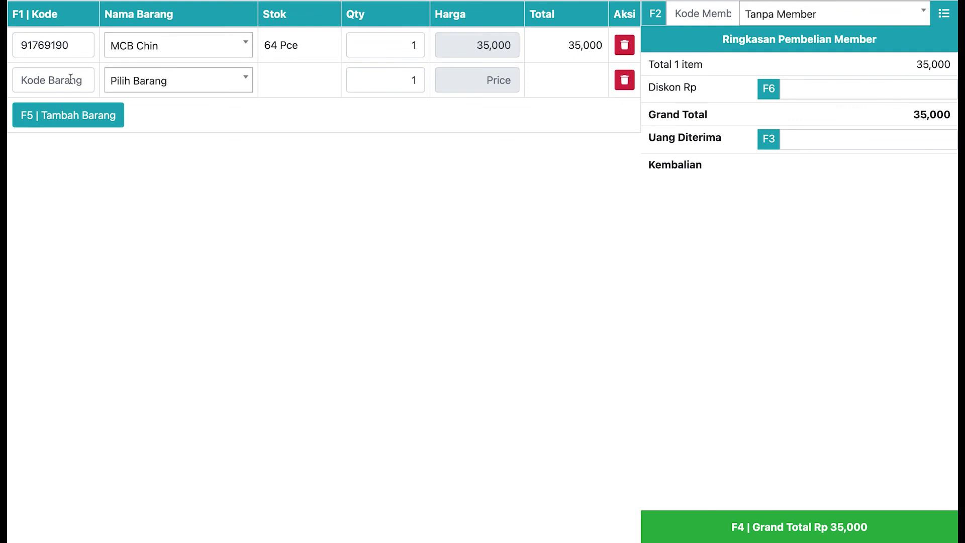
- Add Led bulb ace 3w as the second cart item, then delete that row
left_click(173, 80)
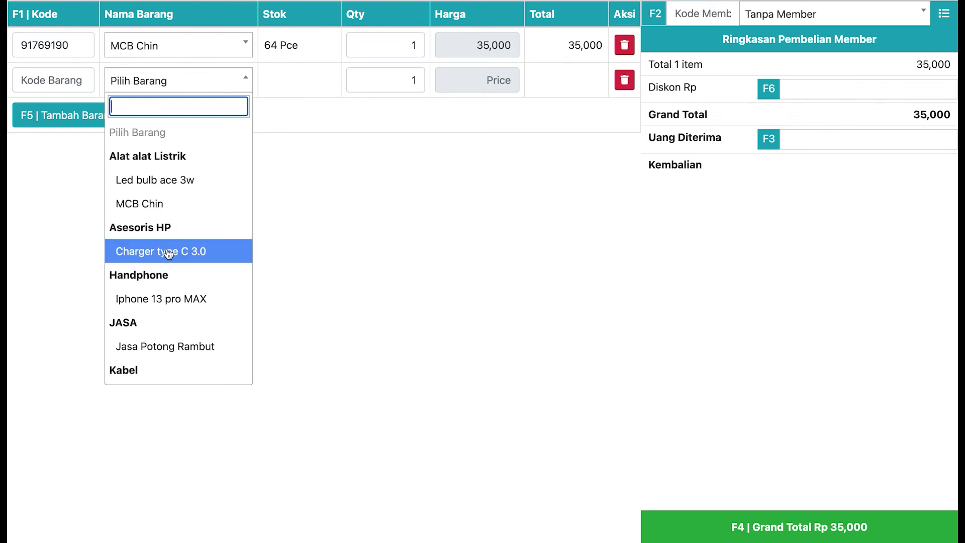
type("led")
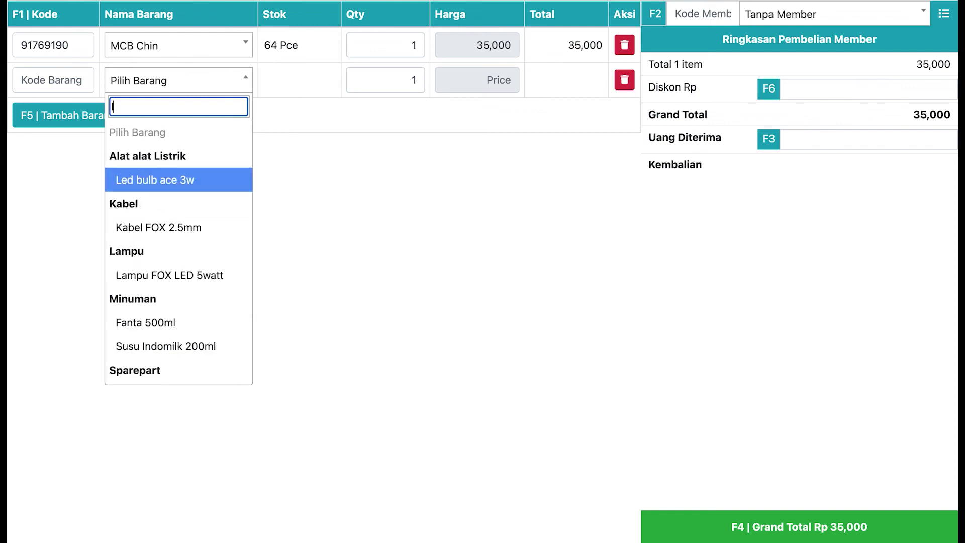
left_click(151, 159)
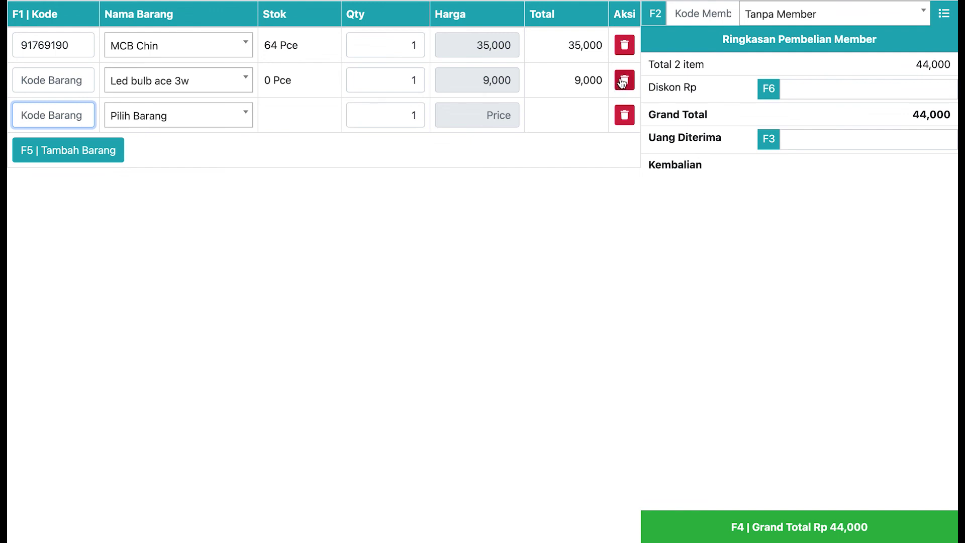
left_click(624, 81)
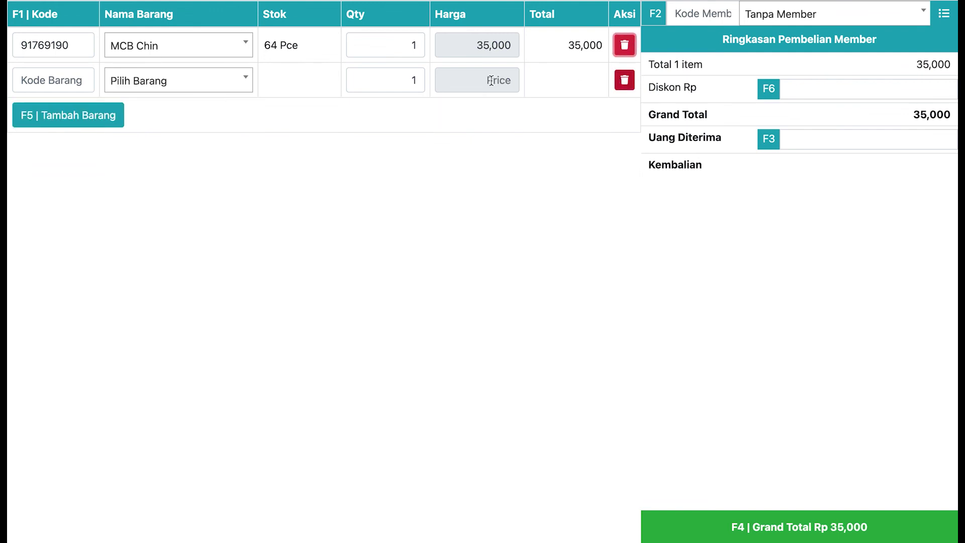
- Add Charger type C 3.0 at 250,000, raising the grand total to Rp 285,000
left_click(146, 83)
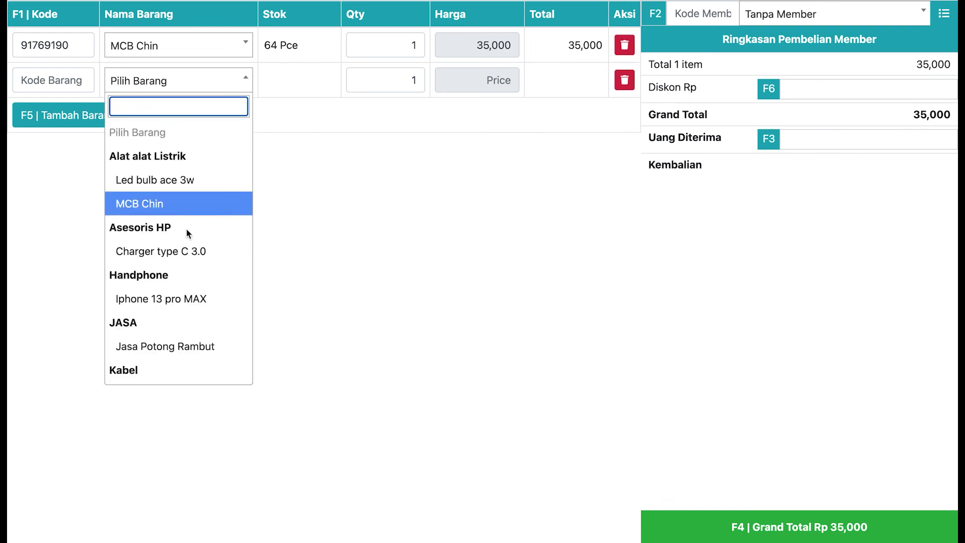
left_click(188, 250)
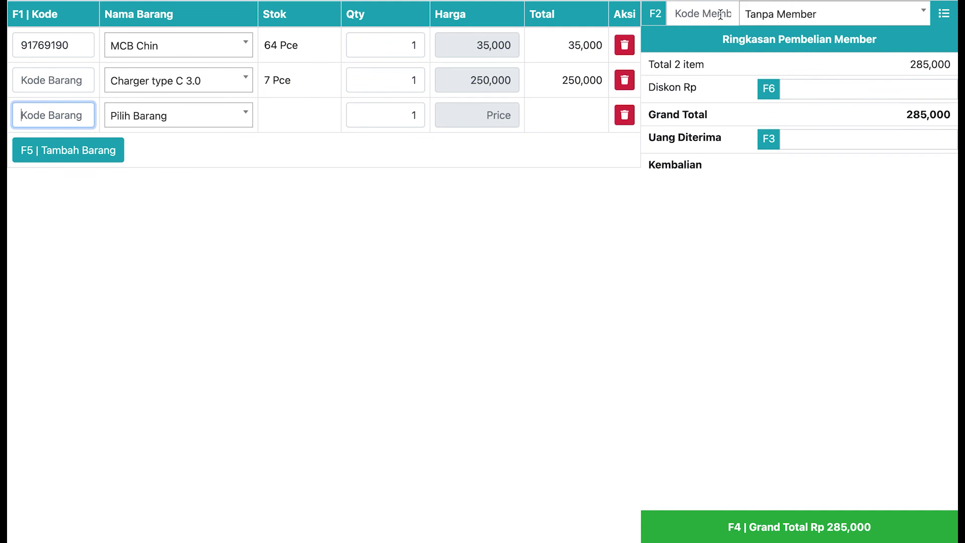
left_click(766, 16)
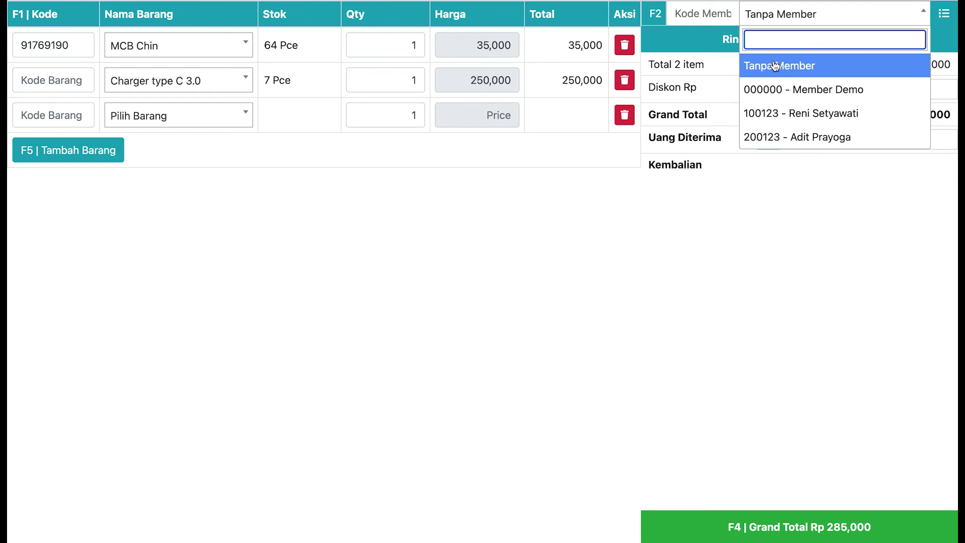
- Try Member Demo and the 277,500-balance member, then attach the member with 859,000 balance
left_click(707, 10)
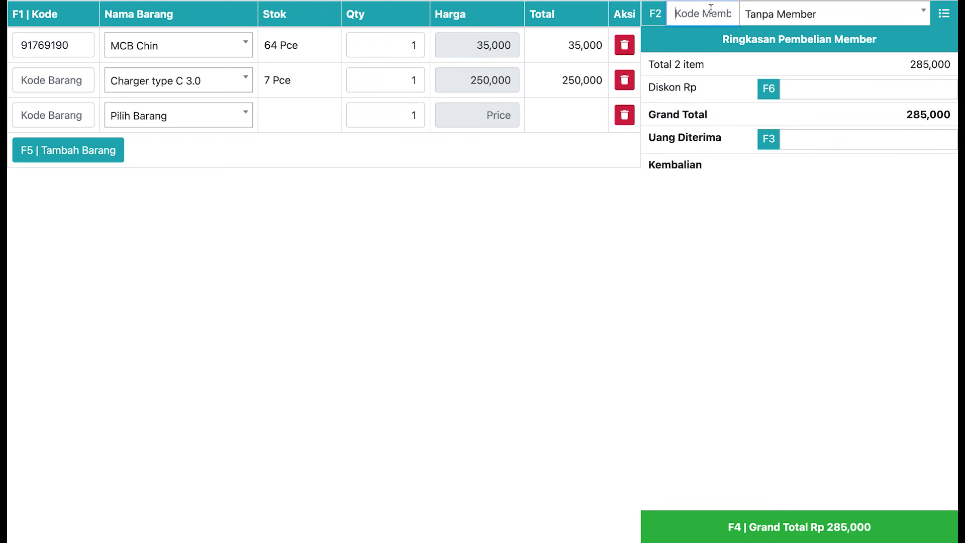
left_click(764, 21)
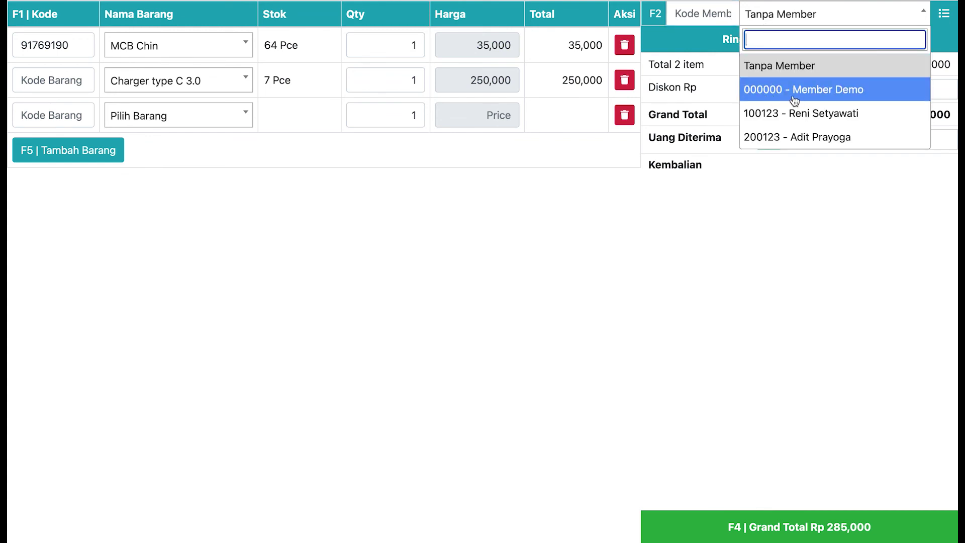
left_click(792, 94)
left_click(782, 21)
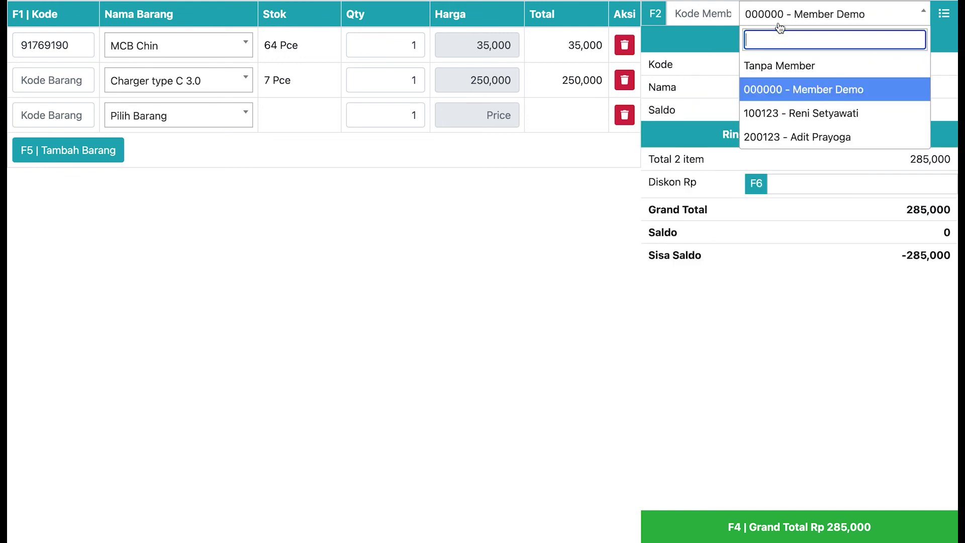
left_click(778, 114)
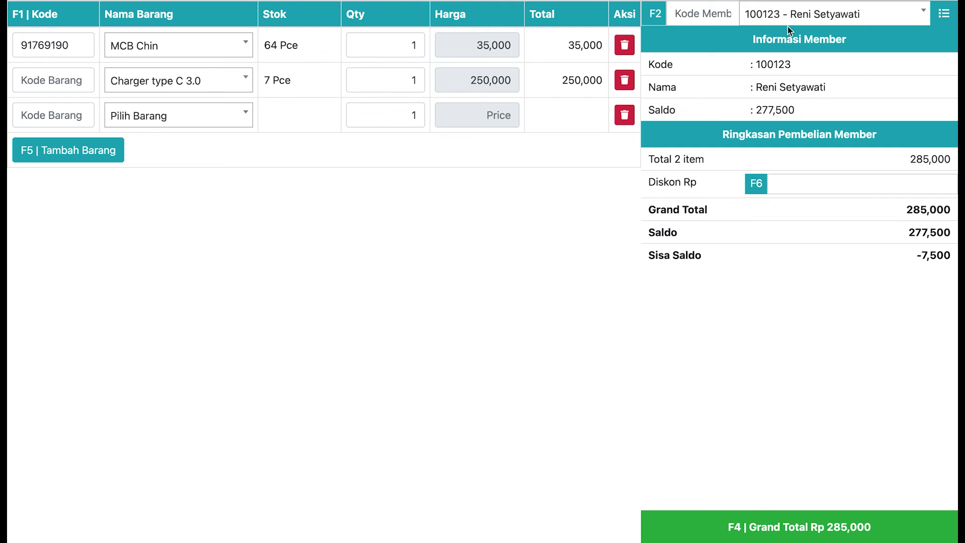
left_click(788, 22)
left_click(787, 136)
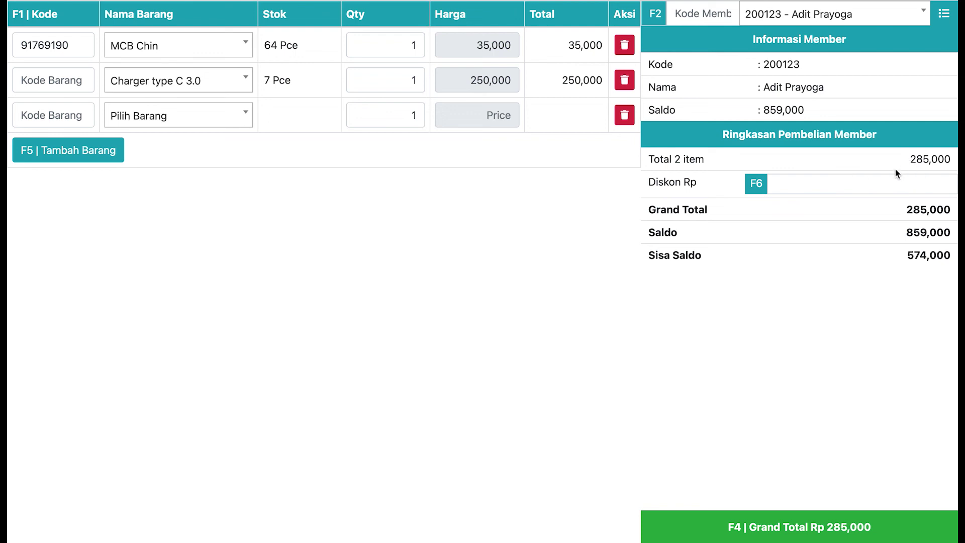
left_click(906, 191)
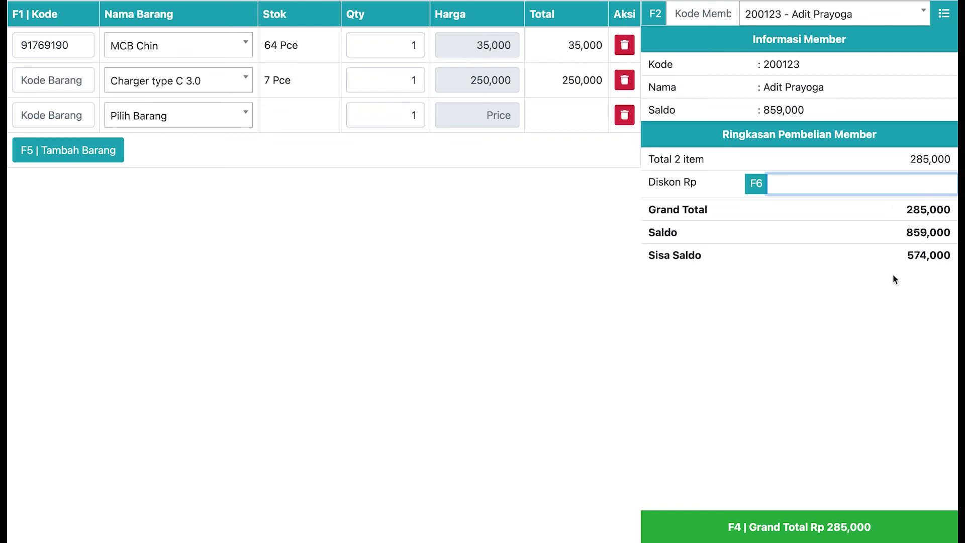
- Apply a 5,000 discount, process the Rp 280,000 sale, and close the receipt
type("5000")
left_click(774, 535)
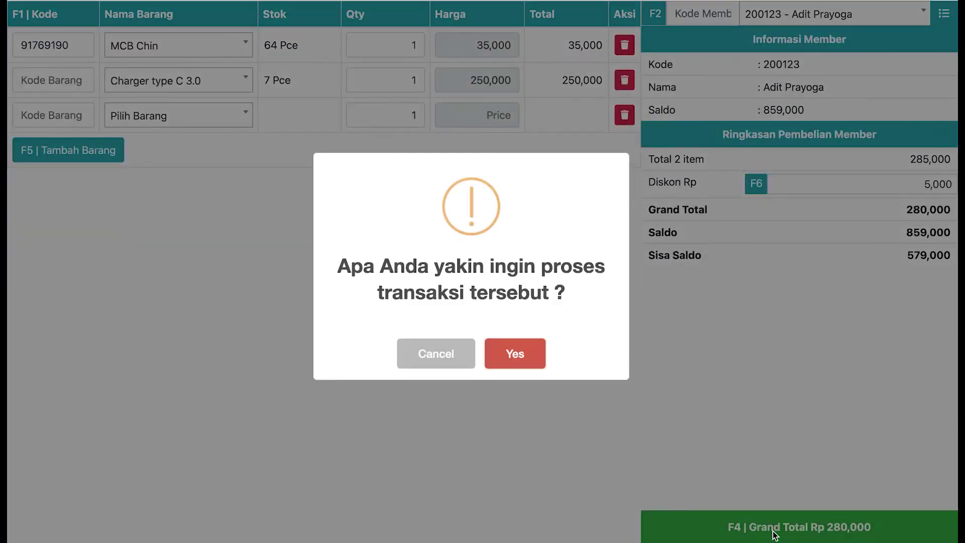
left_click(528, 368)
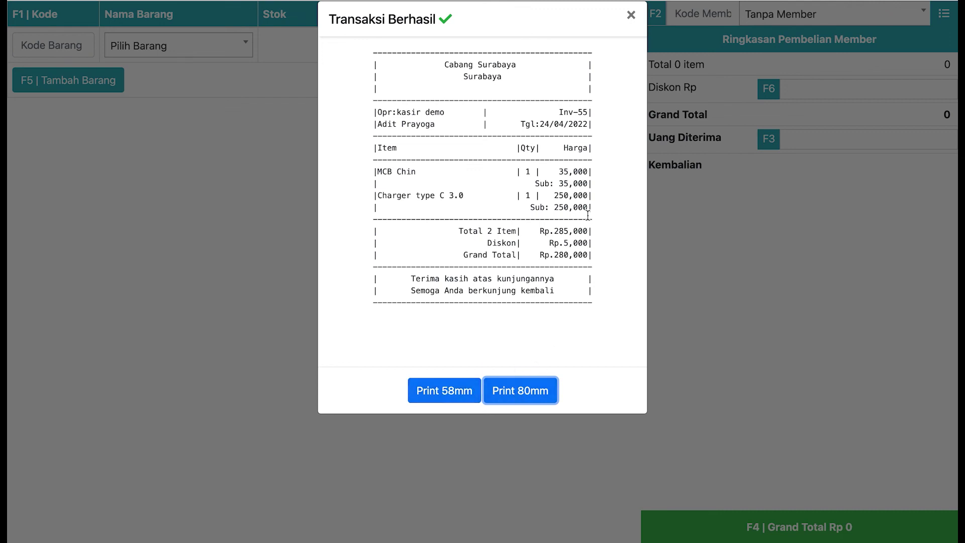
left_click(631, 19)
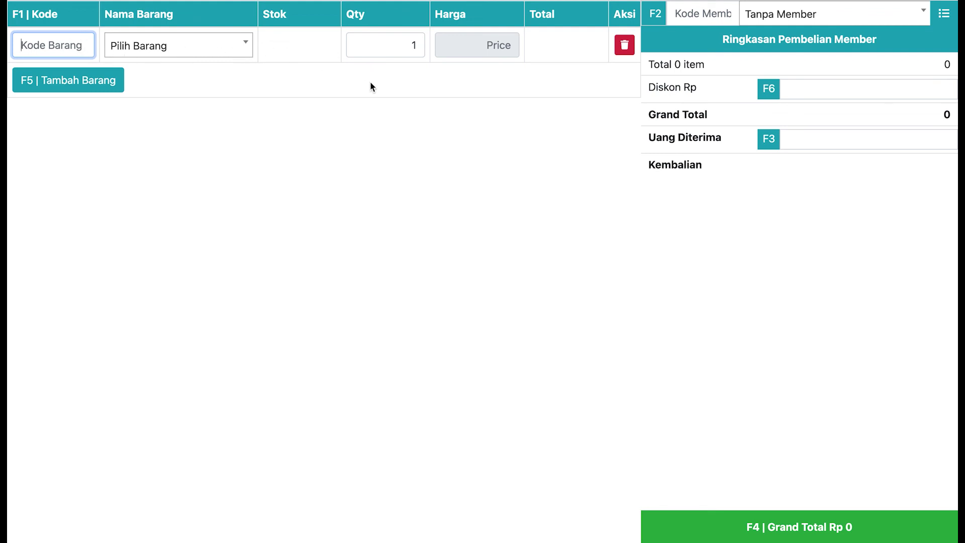
- Add MCB Chin by code 91769190 with quantity 2, for Rp 70,000
key("F2")
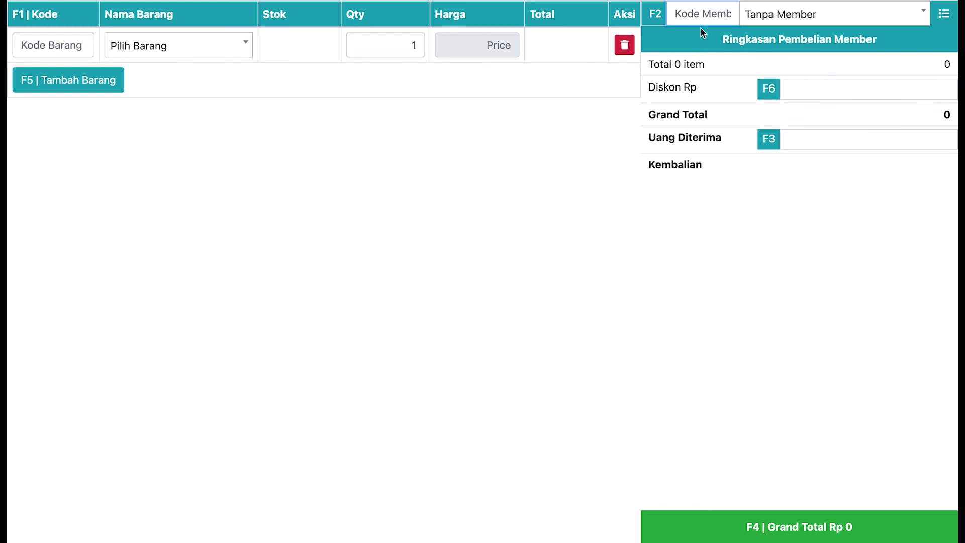
key("F3")
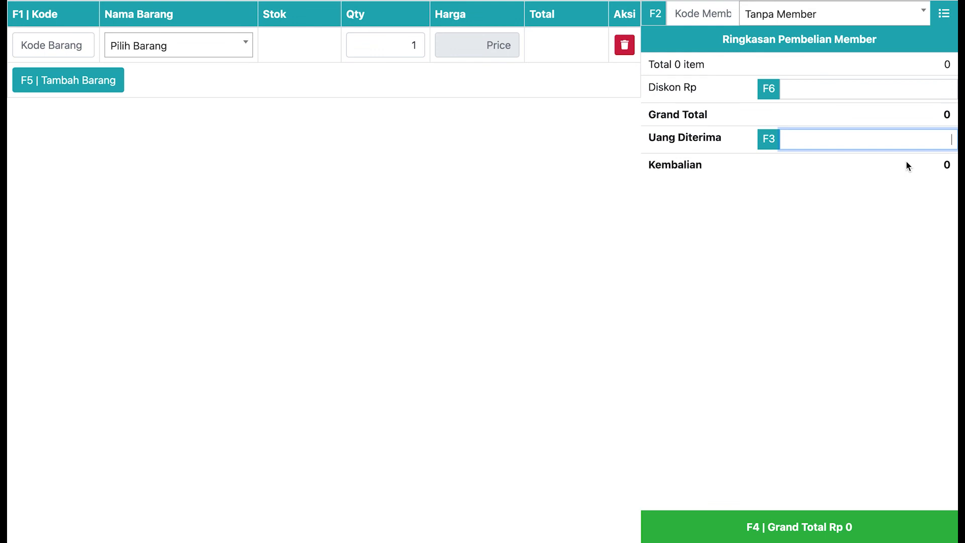
key("F1")
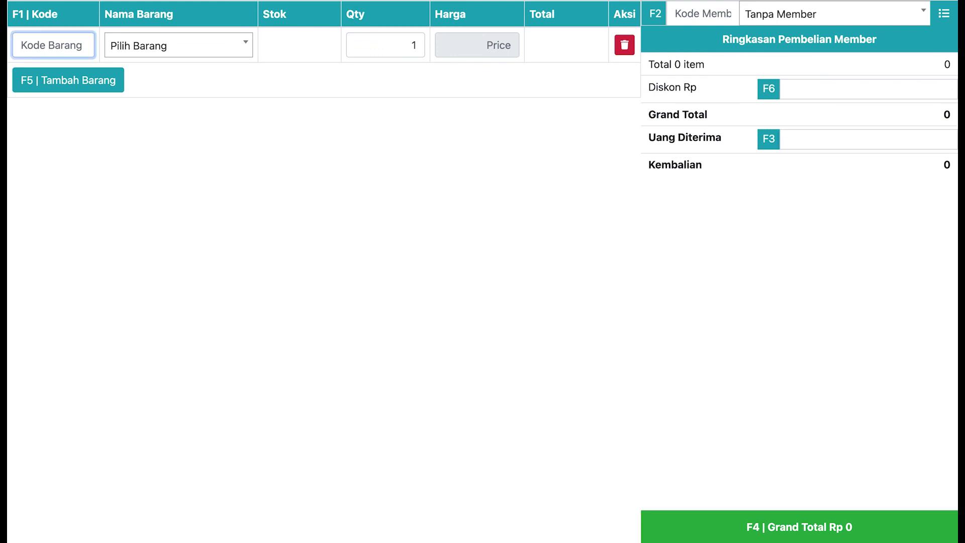
type("91769190")
key("Return")
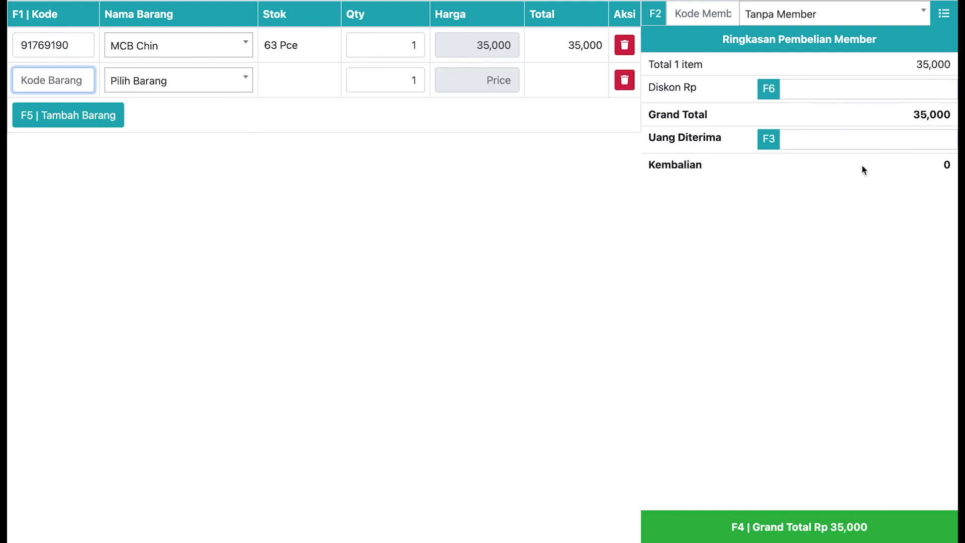
key("Tab")
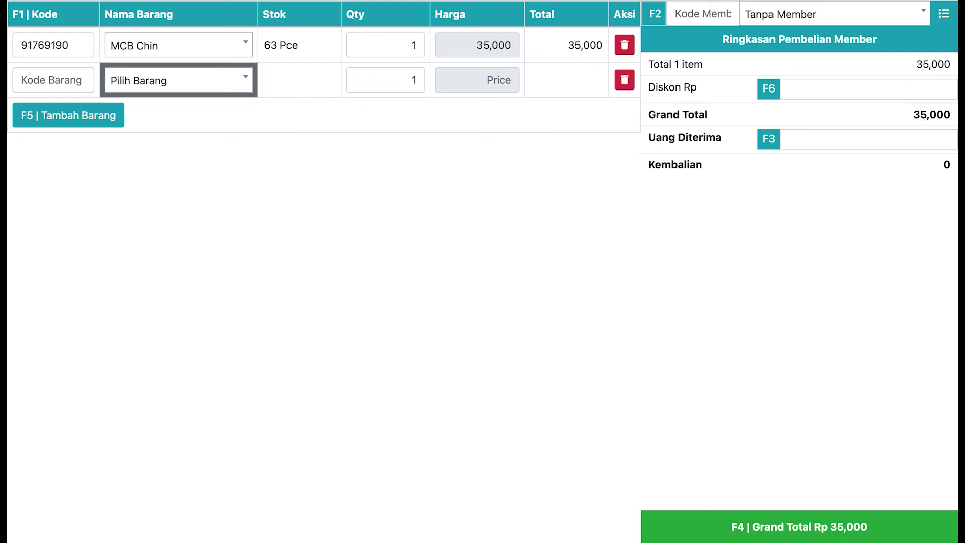
key("Tab")
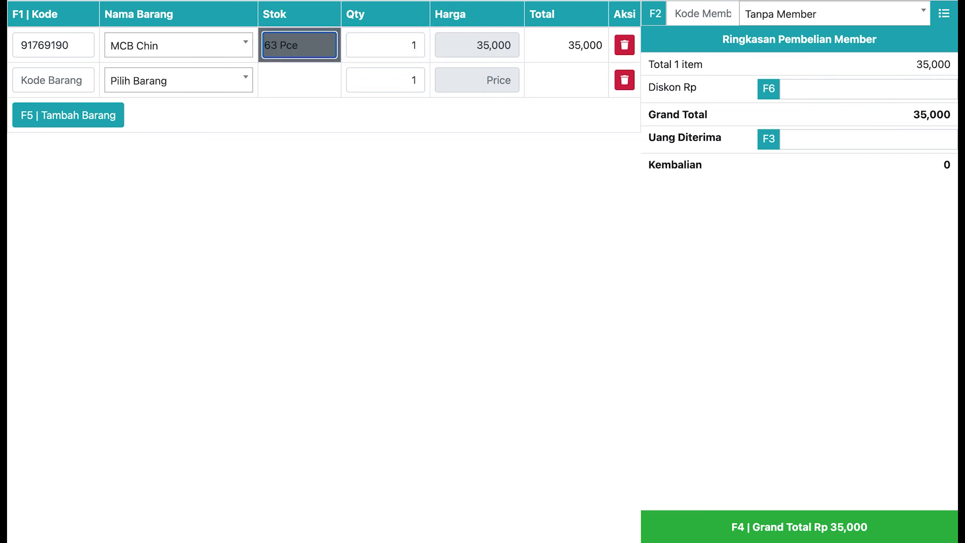
type("2")
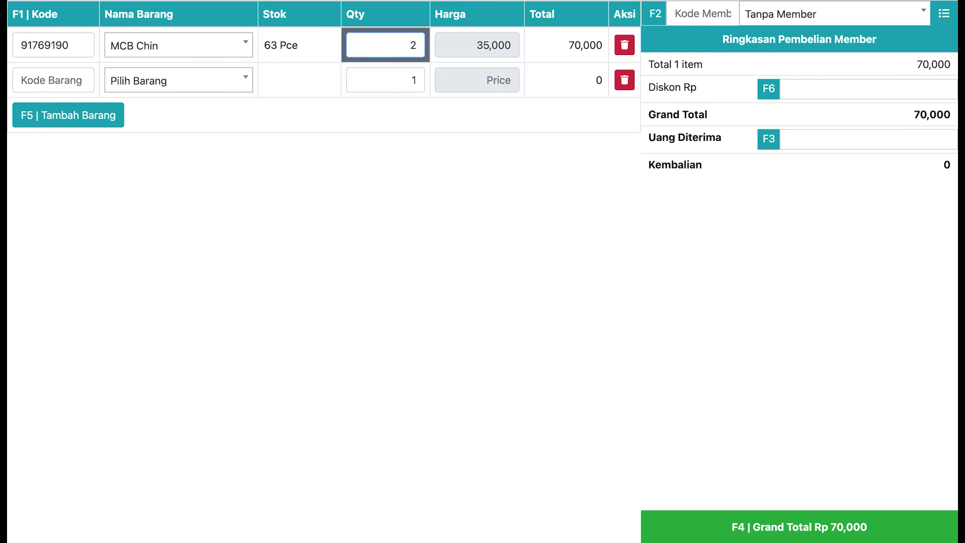
key("Tab")
key("Tab")
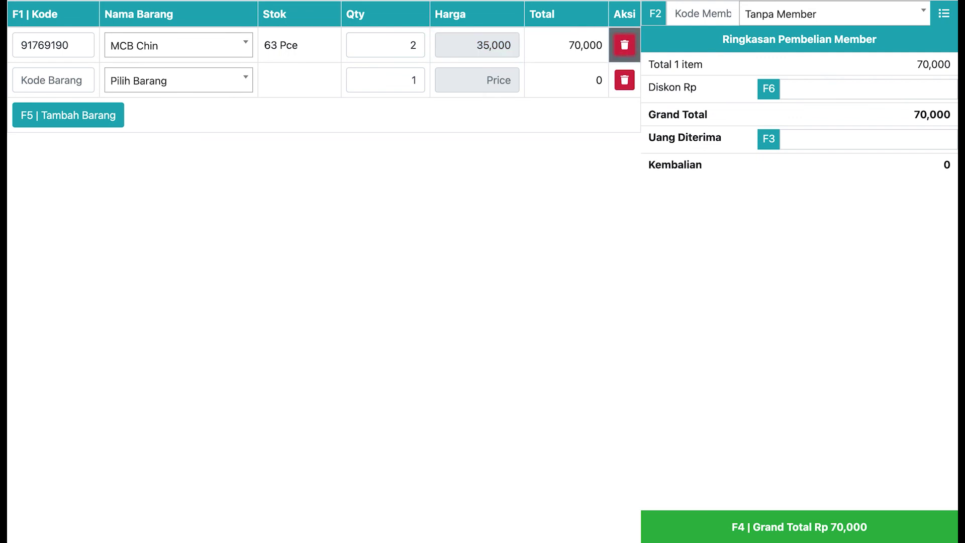
- Enter 100,000 cash received (30,000 change) and submit the sale with F4
key("F1")
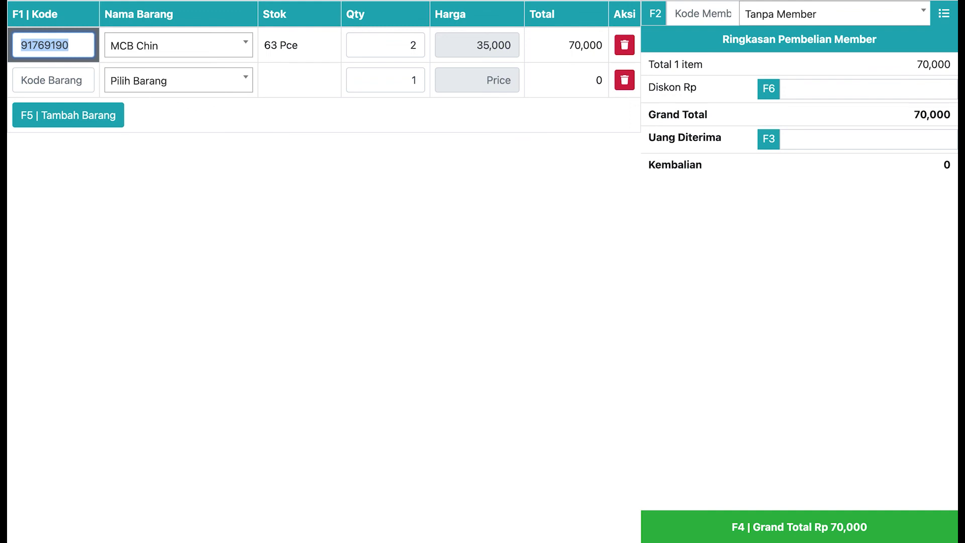
key("F3")
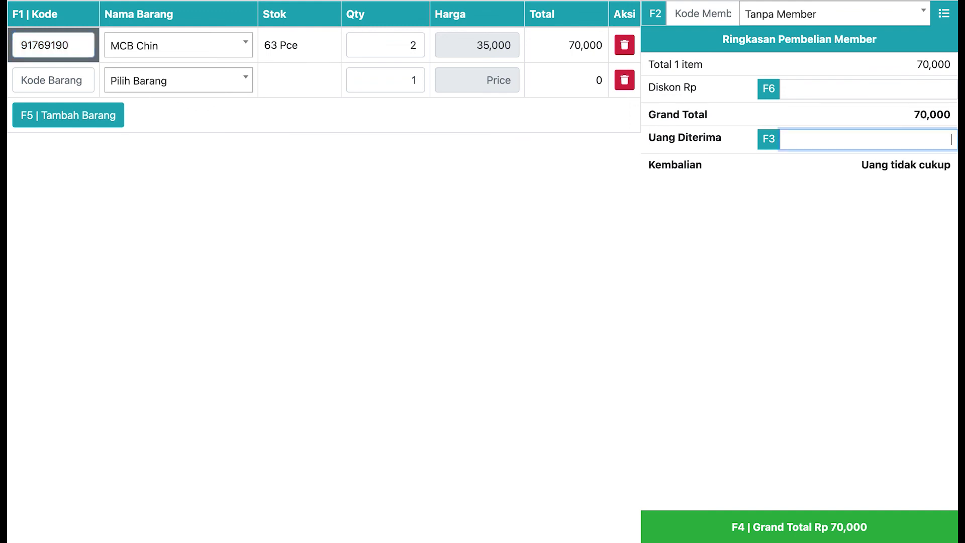
type("1000000")
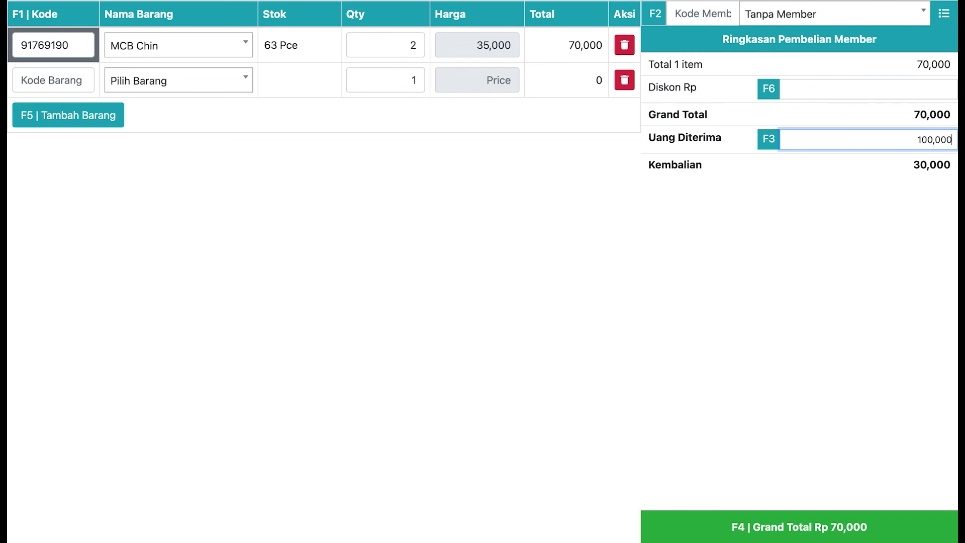
key("F4")
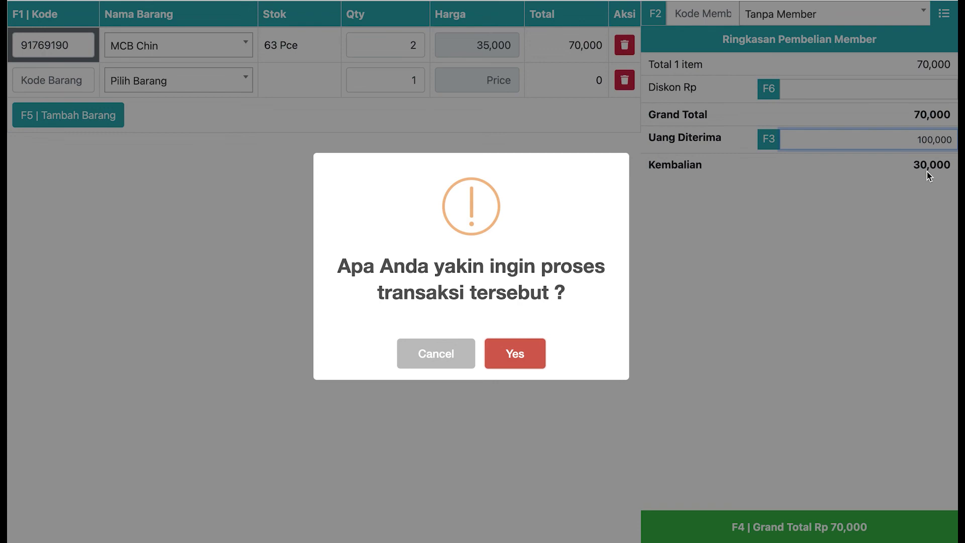
- Confirm the 70,000 sale as invoice Inv-56 and close its receipt
key("Return")
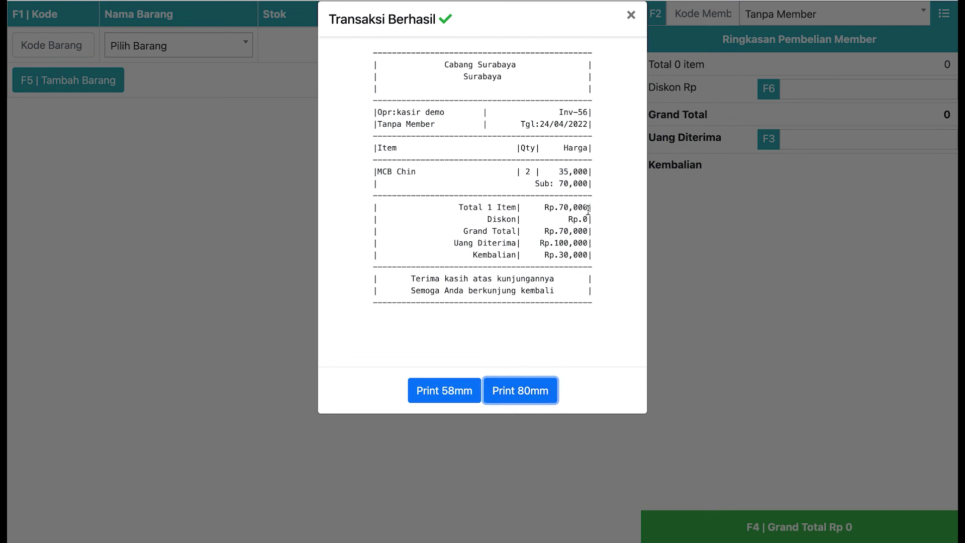
left_click(630, 17)
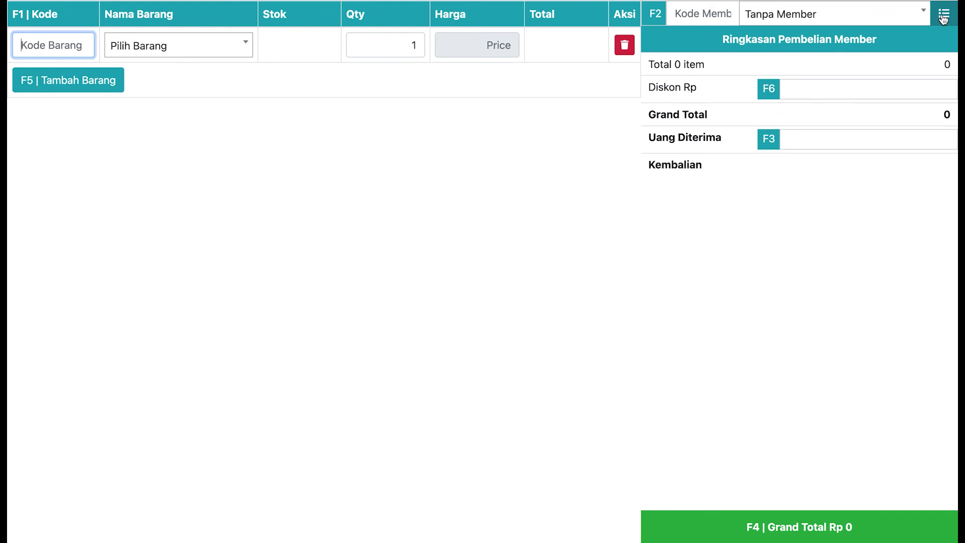
- Open Daftar Transaksi and scroll through its 40 entries, led by INV-56 at 70,000
left_click(943, 17)
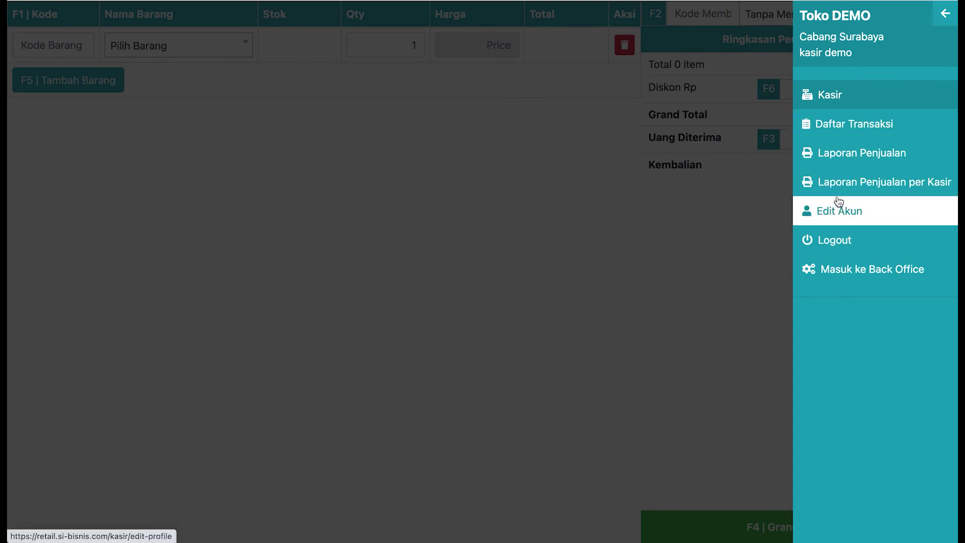
left_click(844, 129)
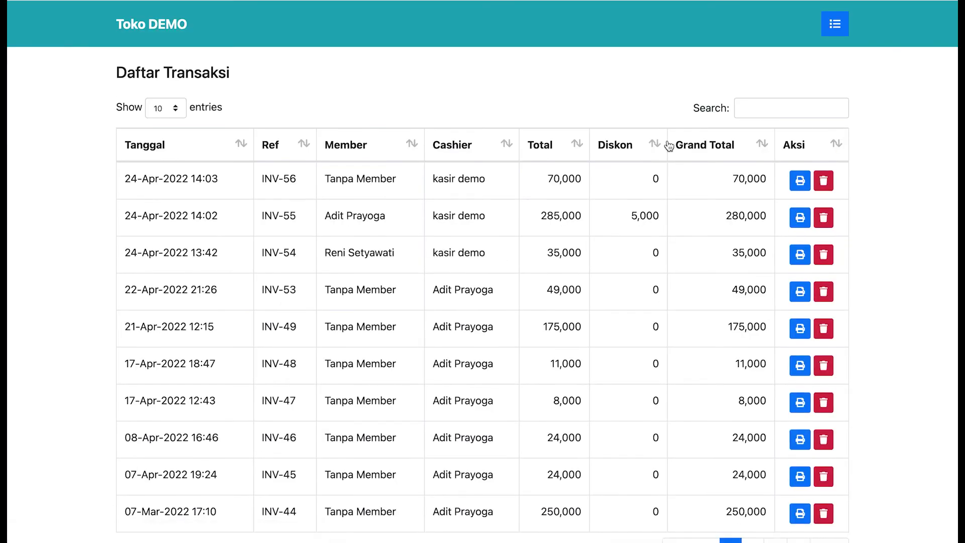
scroll(586, 182, "down", 1)
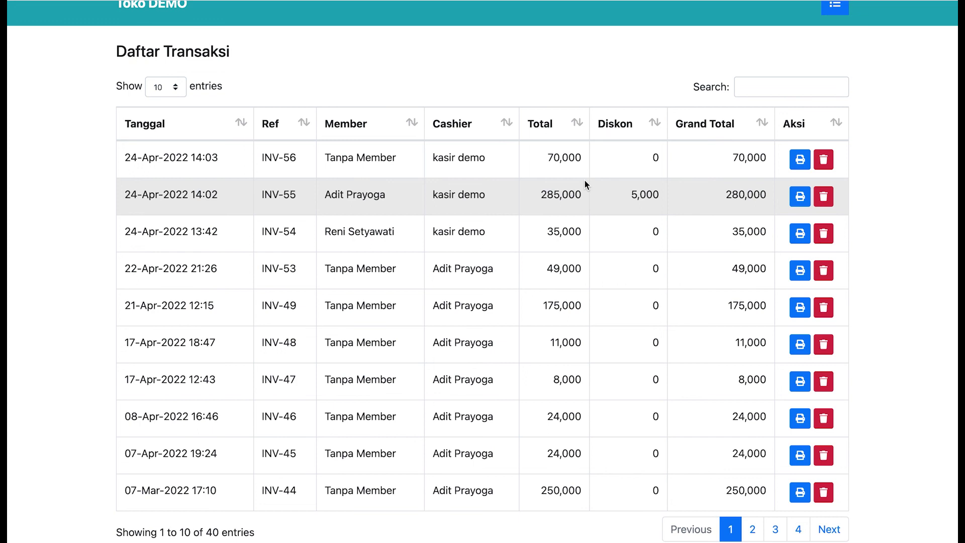
scroll(584, 179, "up", 1)
left_click(848, 22)
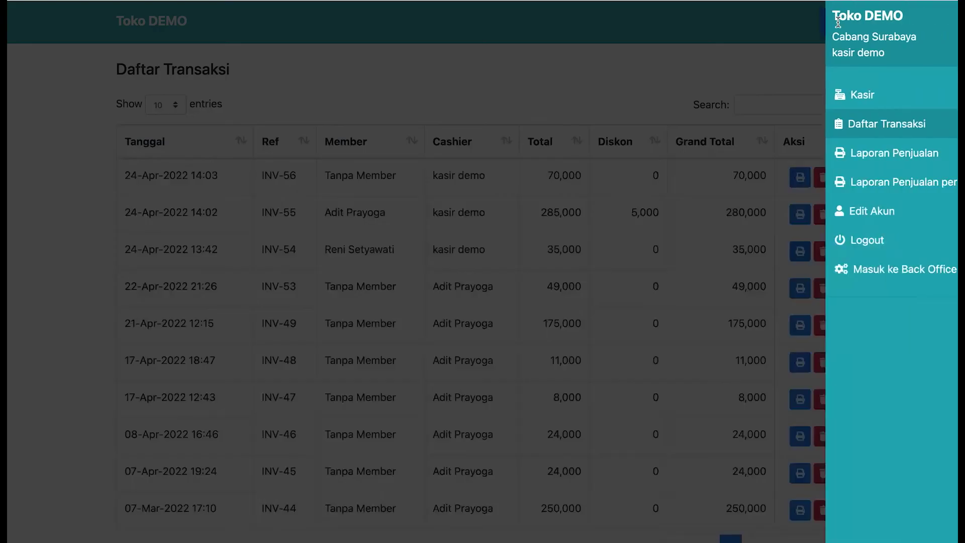
left_click(945, 19)
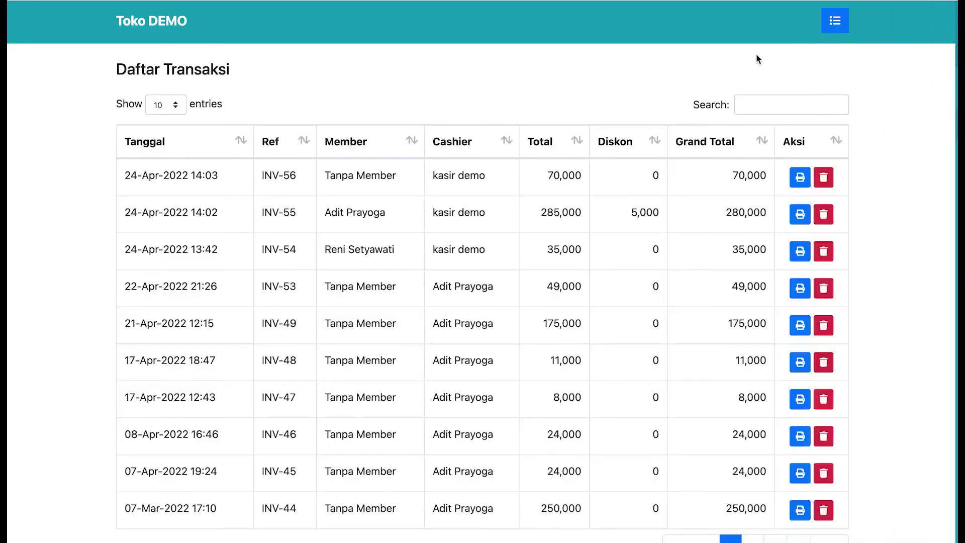
scroll(439, 336, "down", 1)
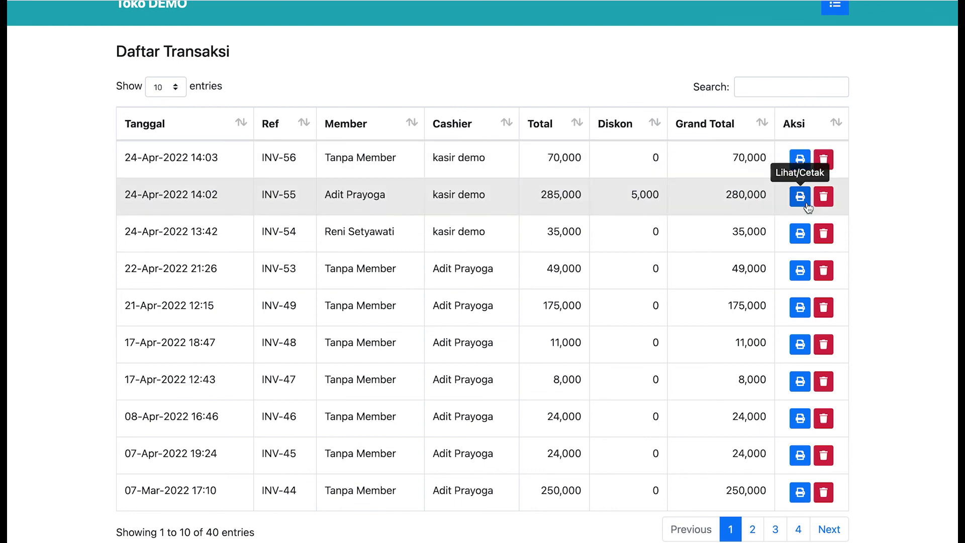
scroll(797, 233, "up", 1)
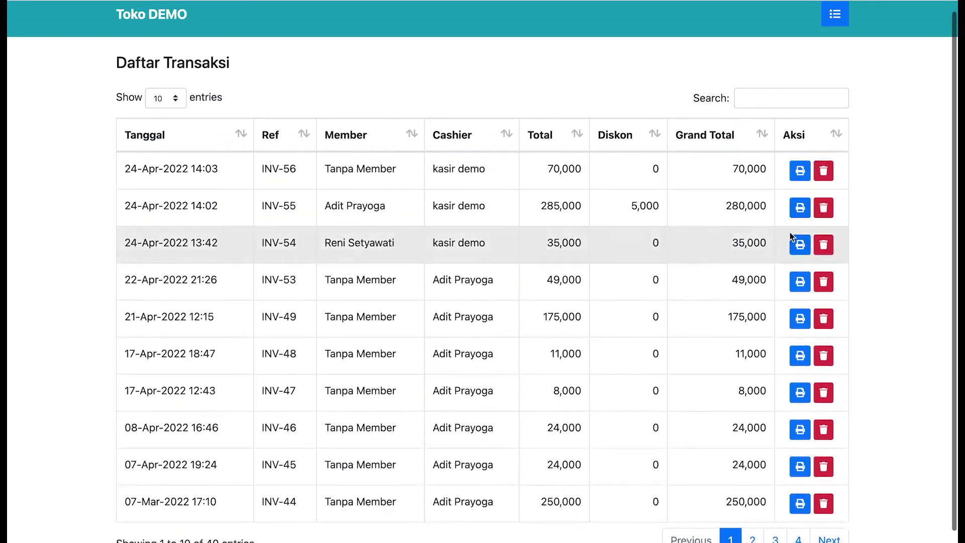
- Search the transaction list for 'inv-30', then clear the search and open the menu
left_click(801, 95)
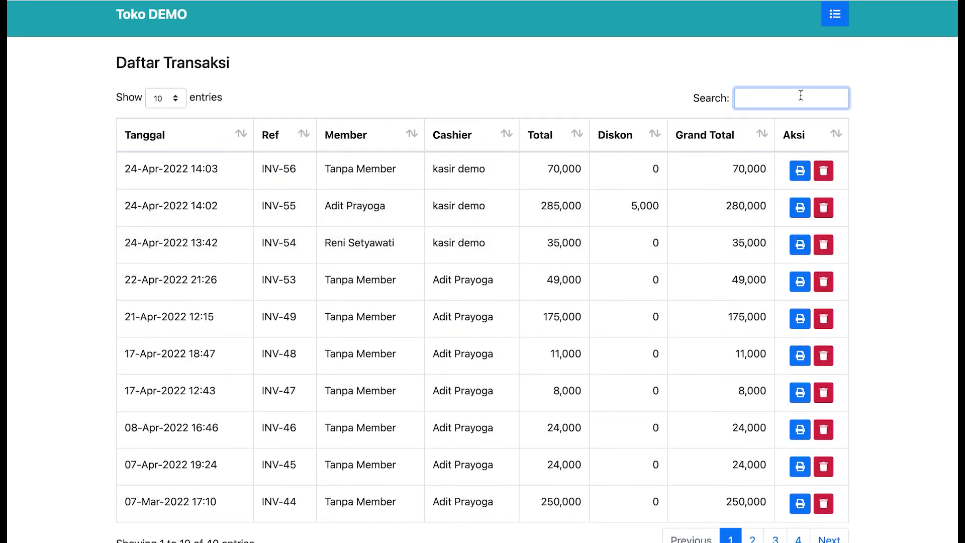
type("inv-3")
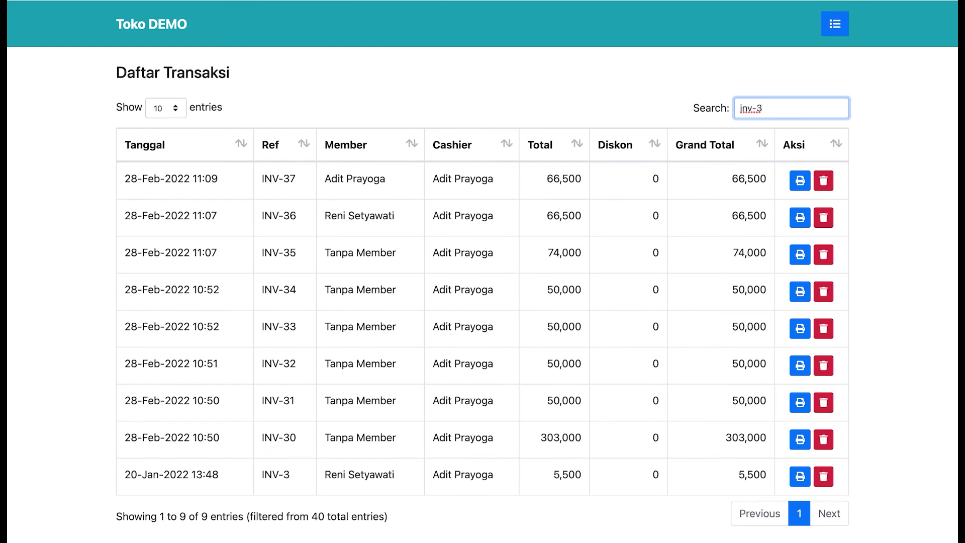
type("0")
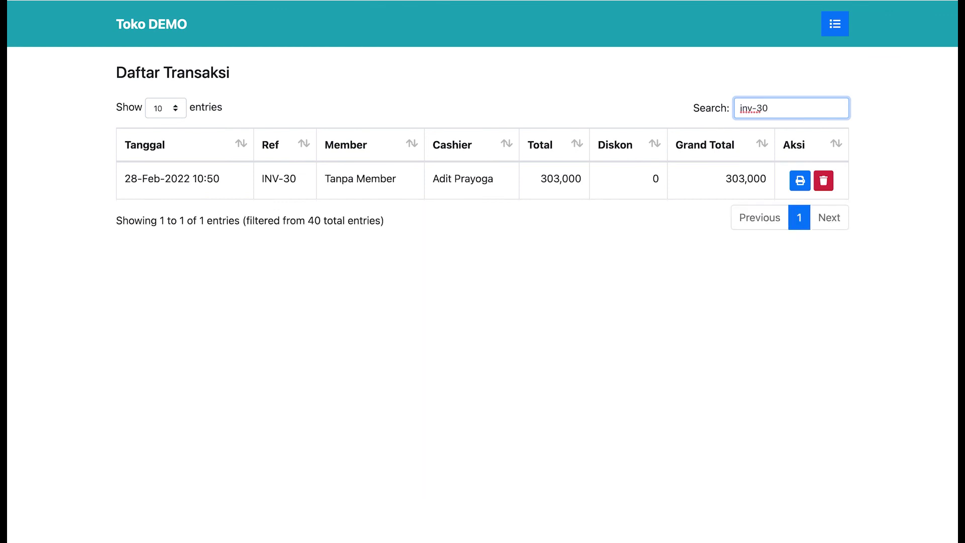
key("BackSpace")
key("BackSpace")
key("BackSpace")
key("BackSpace")
key("BackSpace")
key("BackSpace")
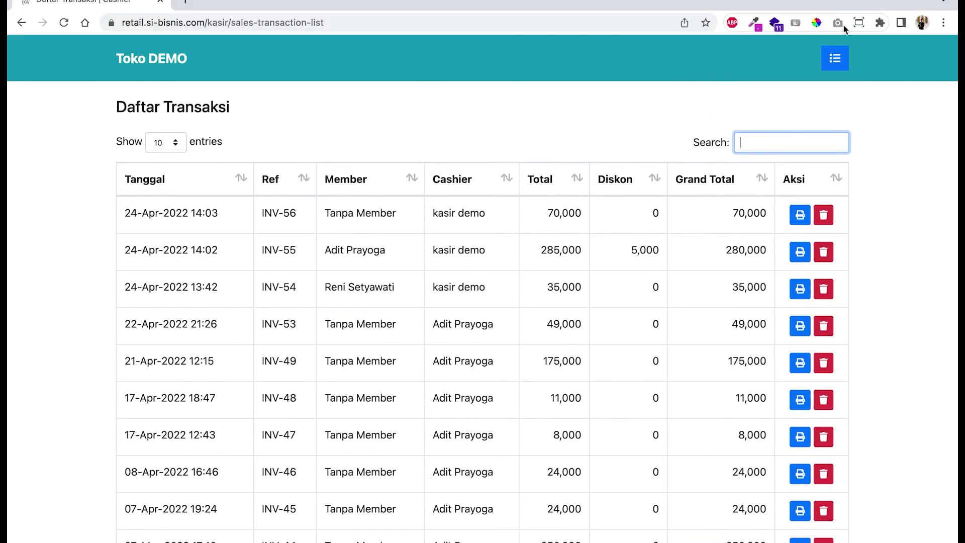
left_click(838, 26)
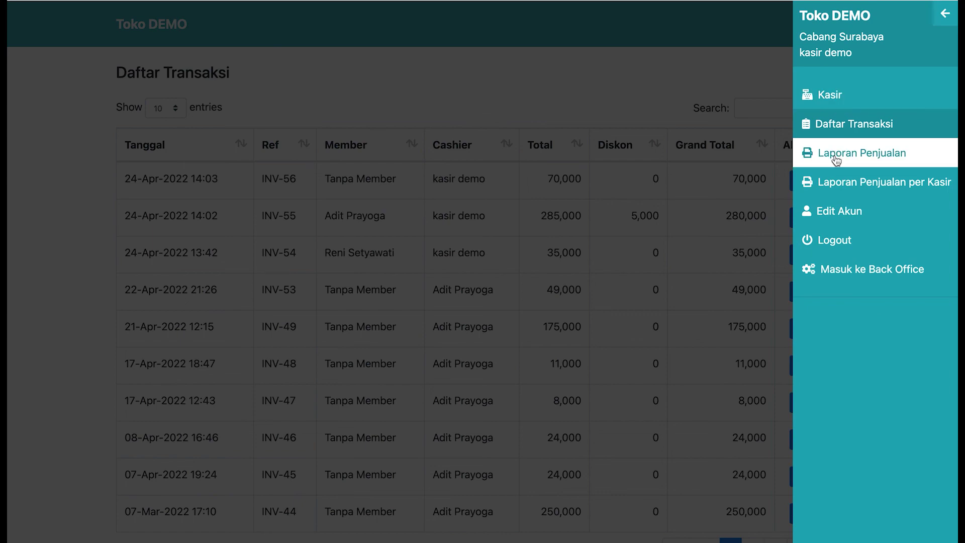
- Preview the Laporan Penjualan for all categories from 1 January to 24 April 2022
left_click(861, 164)
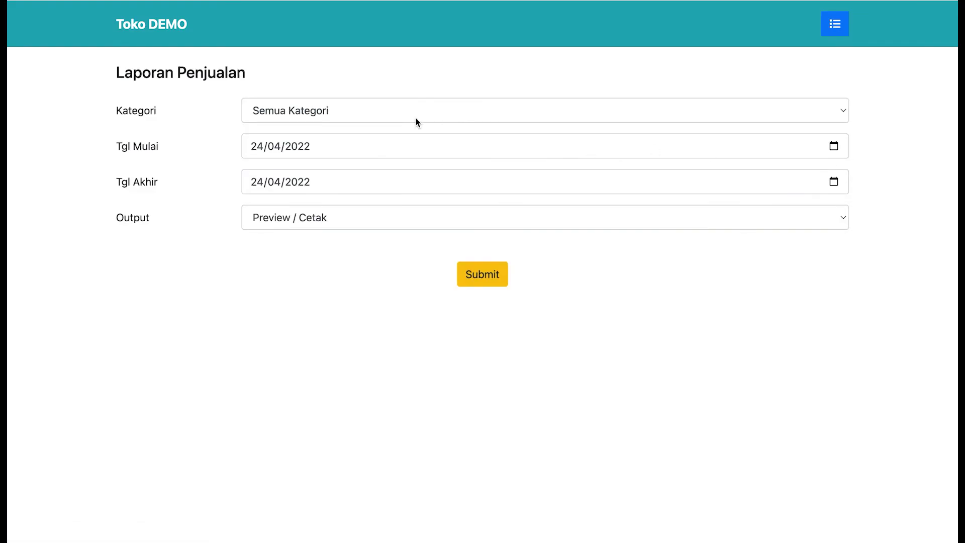
left_click(354, 115)
left_click(353, 115)
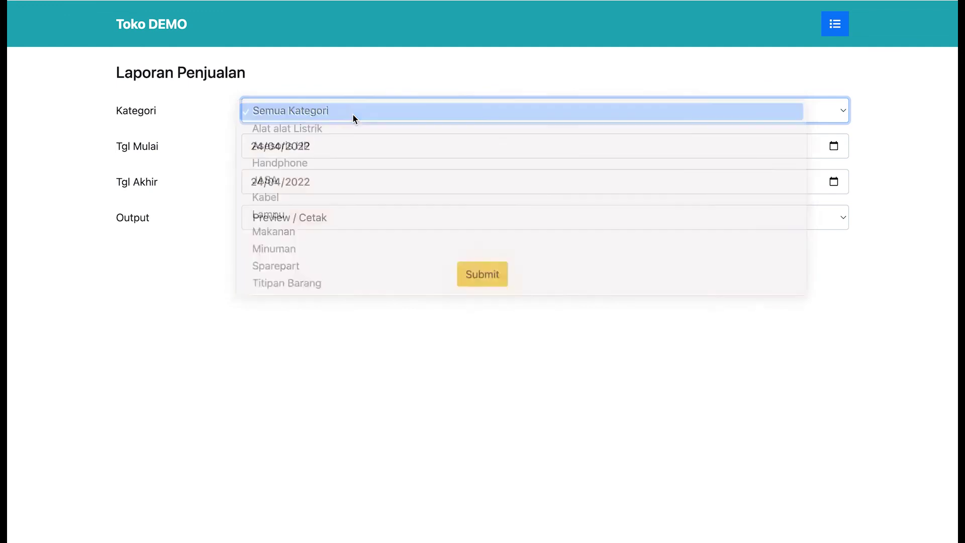
left_click(834, 146)
left_click(348, 175)
left_click(348, 174)
left_click(347, 175)
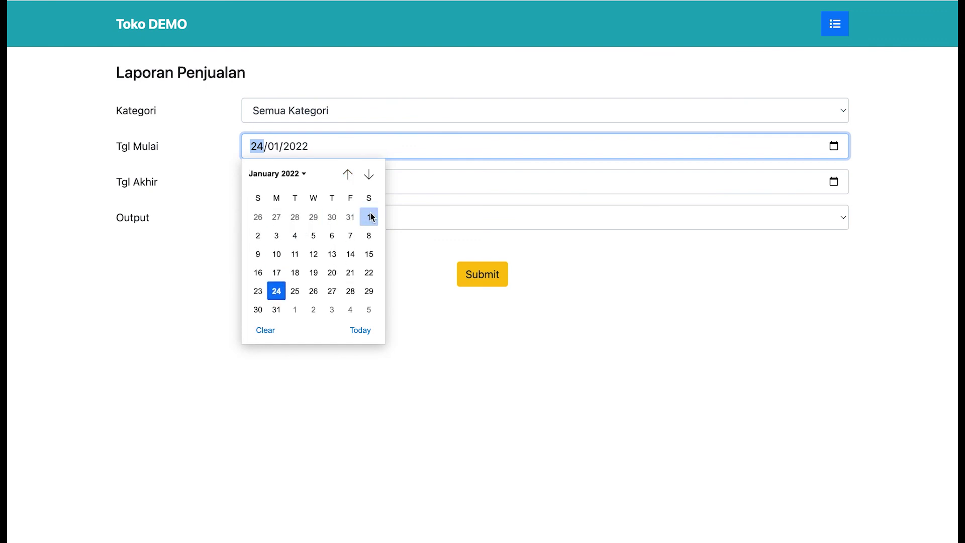
left_click(369, 216)
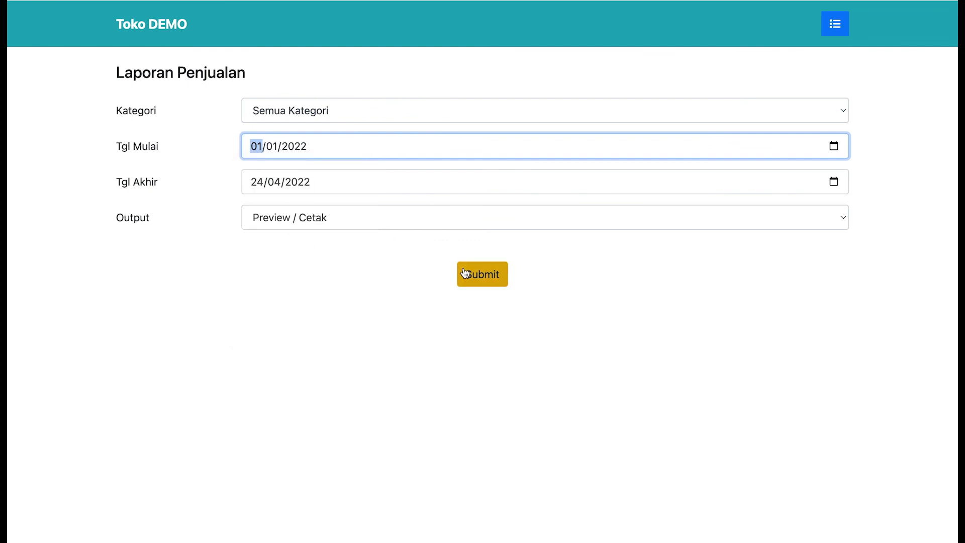
left_click(480, 224)
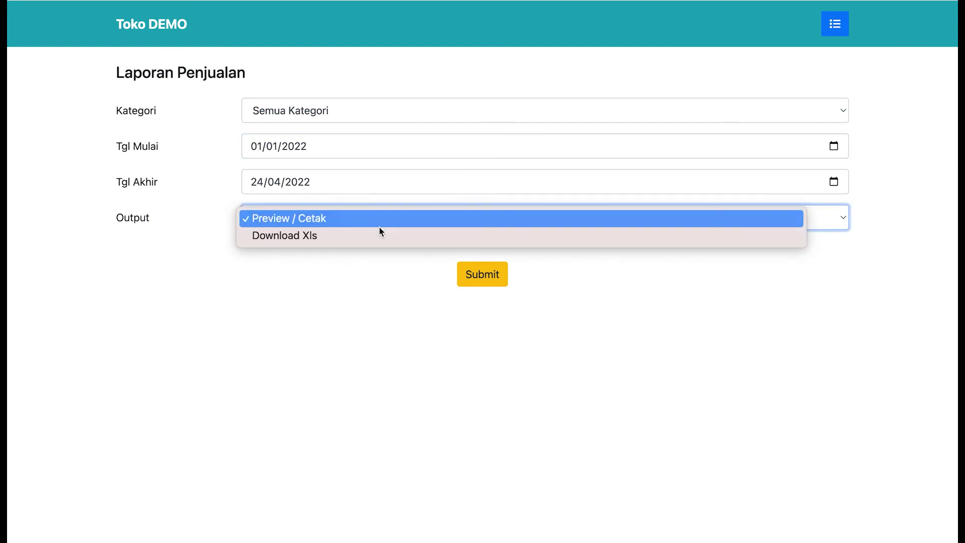
left_click(384, 263)
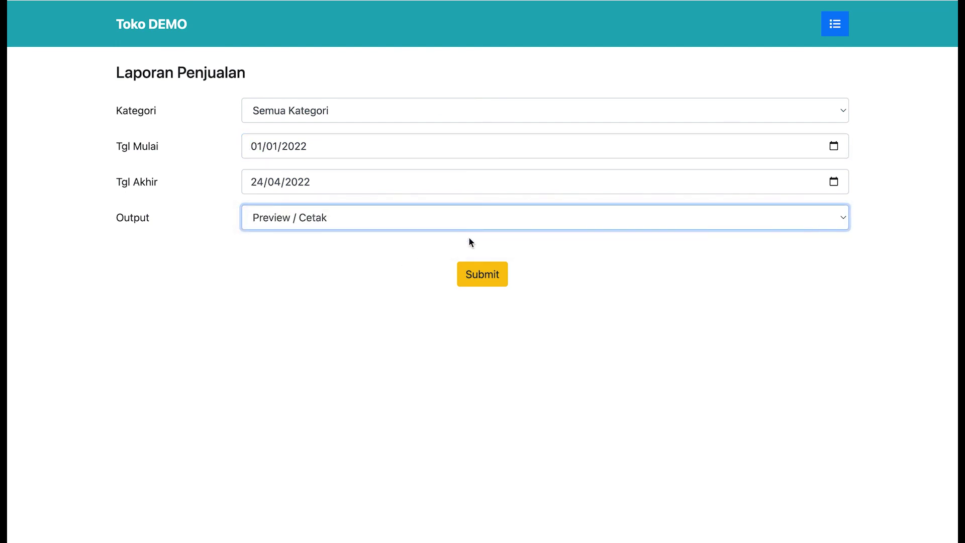
left_click(483, 272)
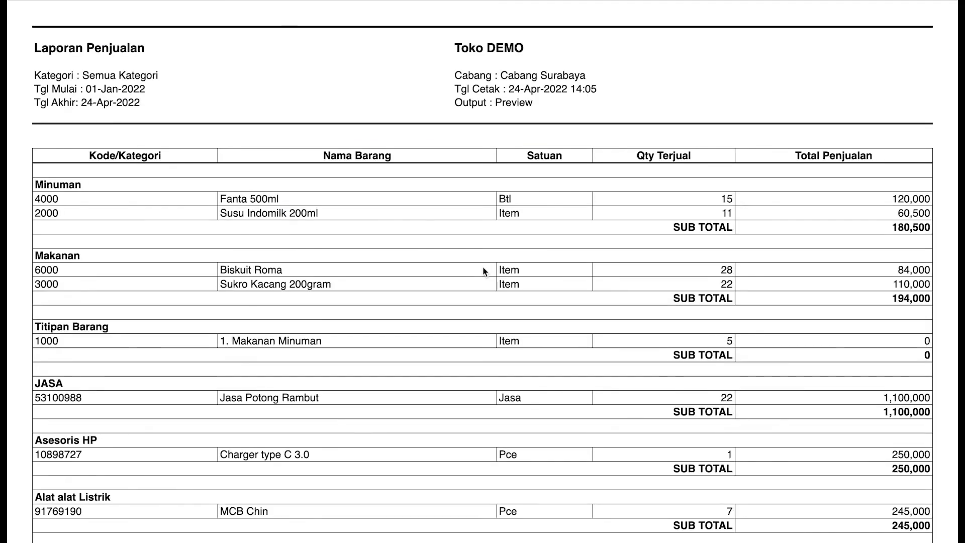
- Scroll the report preview down to its 2,073,500 grand total, then return to the report form
scroll(487, 290, "down", 2)
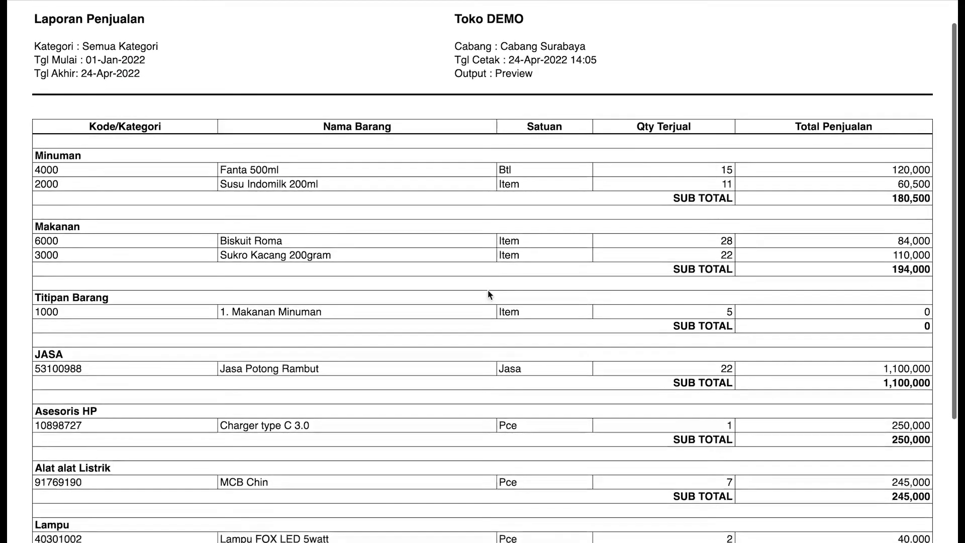
scroll(489, 294, "down", 1)
scroll(490, 294, "up", 2)
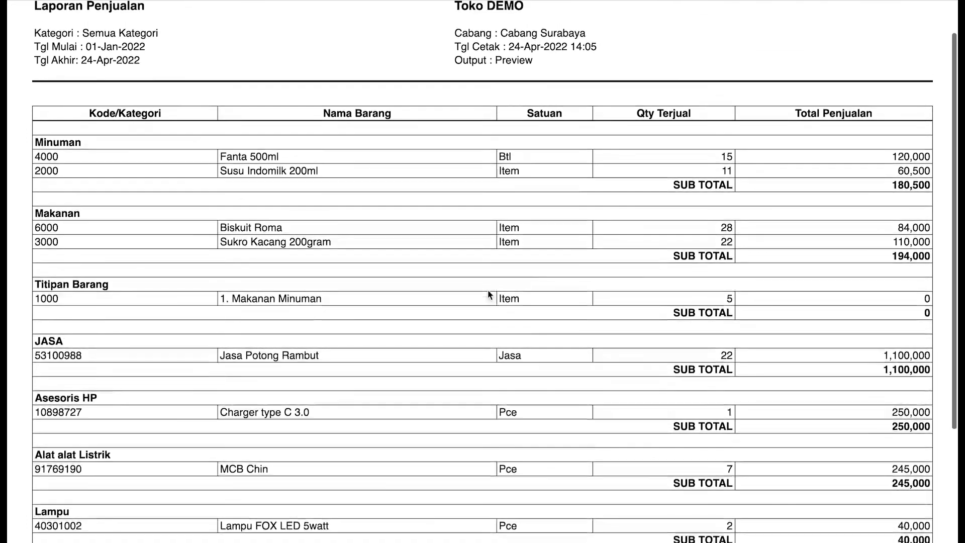
scroll(487, 290, "down", 1)
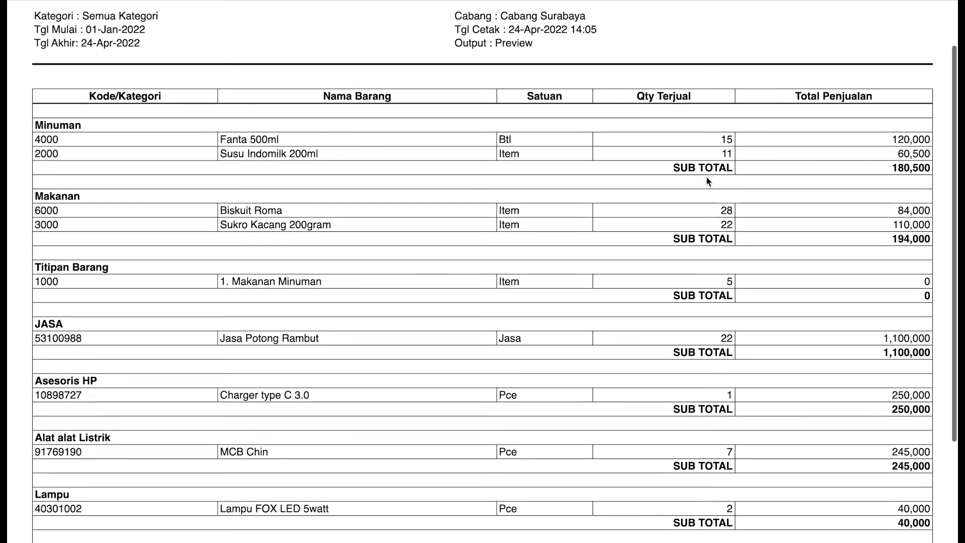
scroll(706, 177, "down", 2)
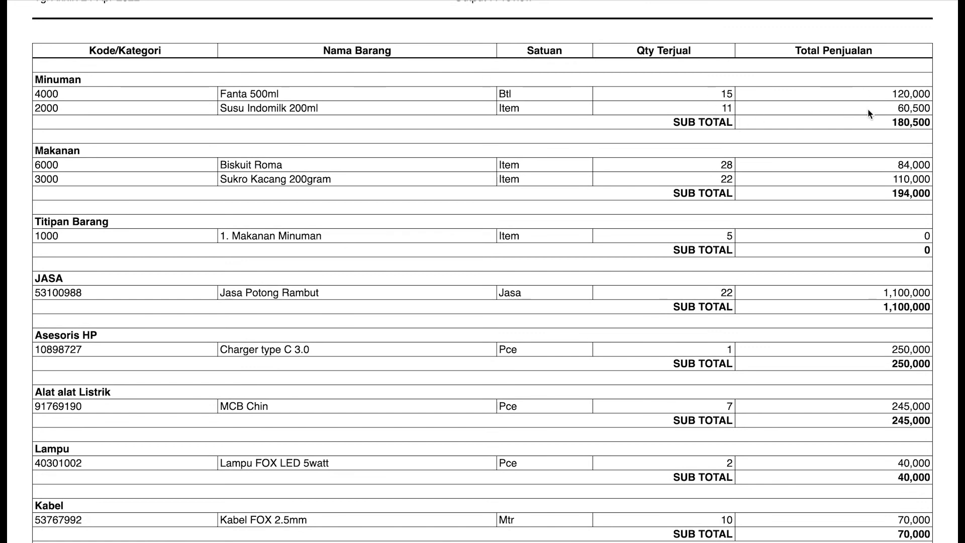
scroll(877, 132, "down", 3)
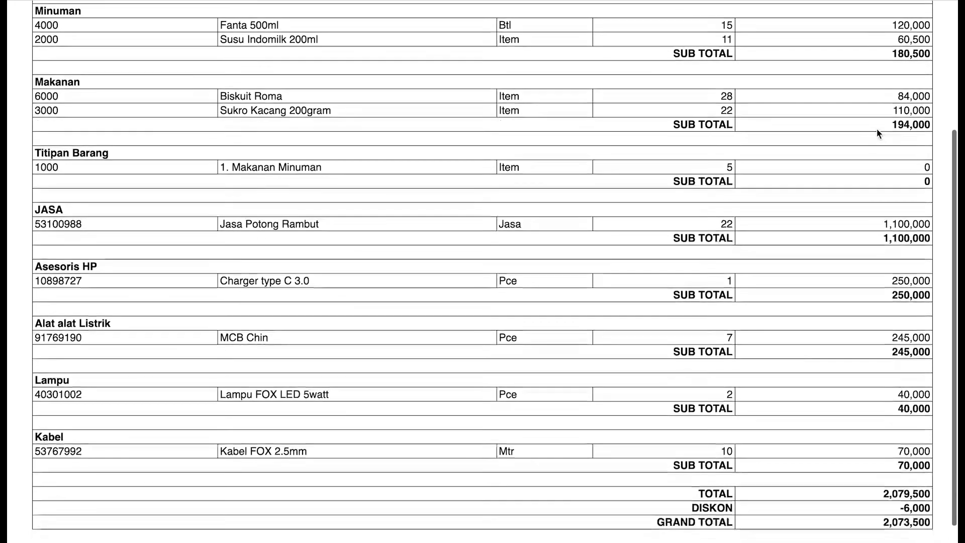
scroll(878, 133, "down", 1)
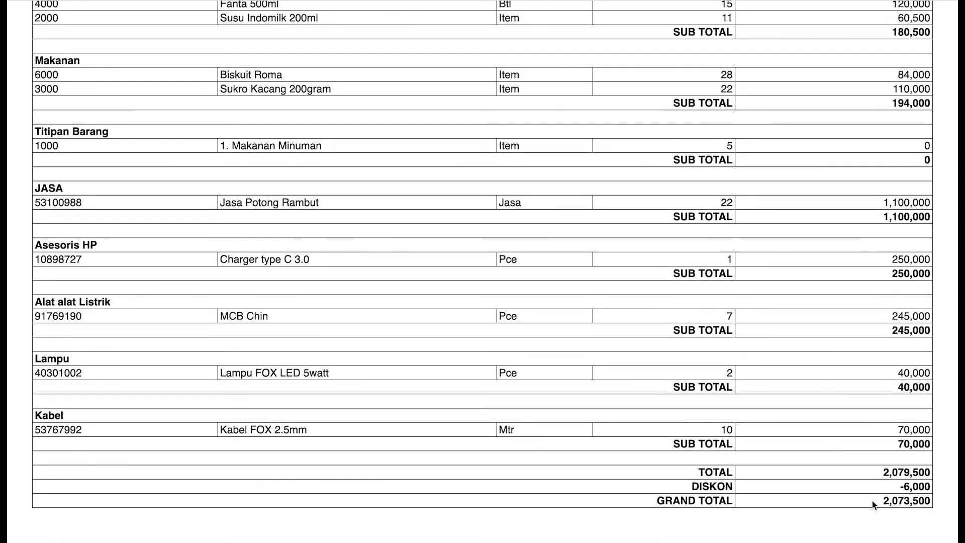
scroll(629, 328, "up", 7)
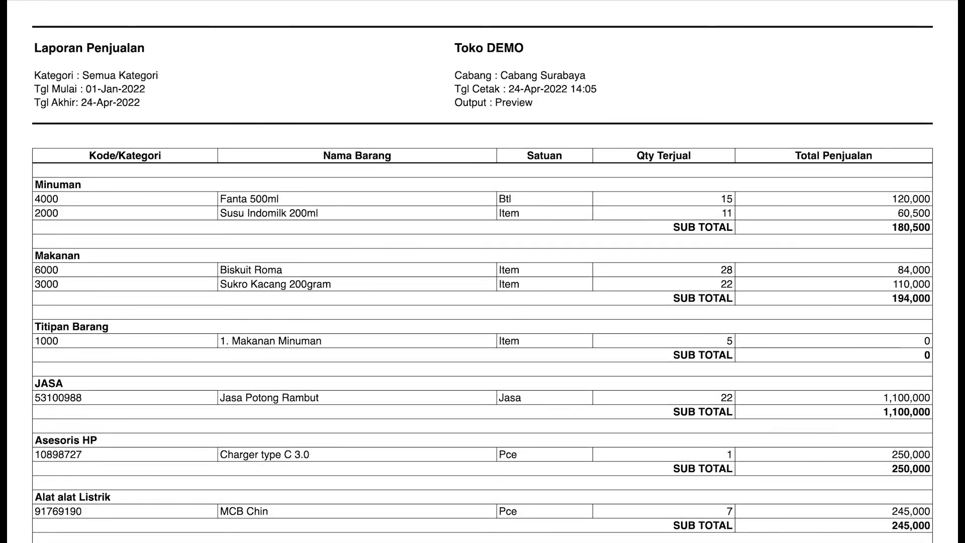
key("super+w")
left_click(839, 23)
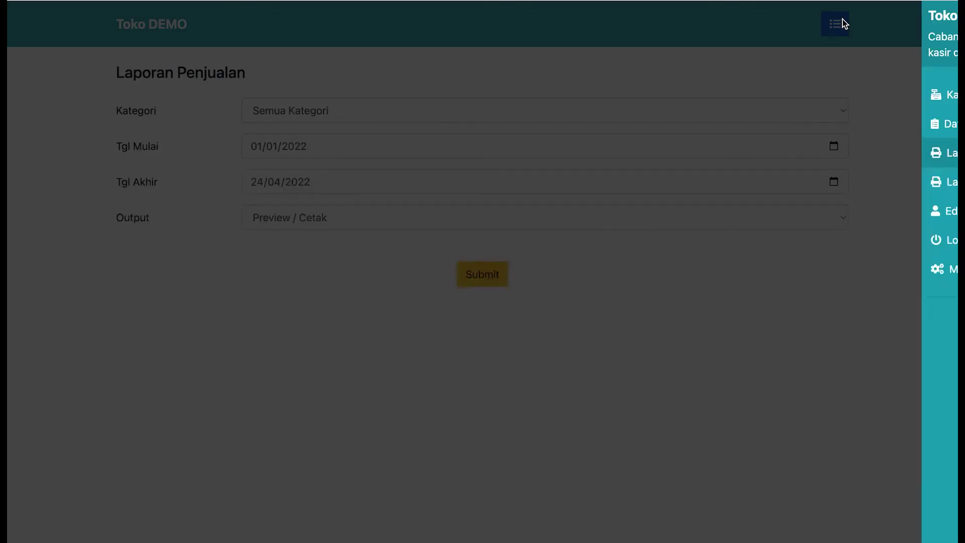
- Preview the Laporan Penjualan per Kasir for all categories from 01/01/2022 to 24/04/2022
left_click(834, 188)
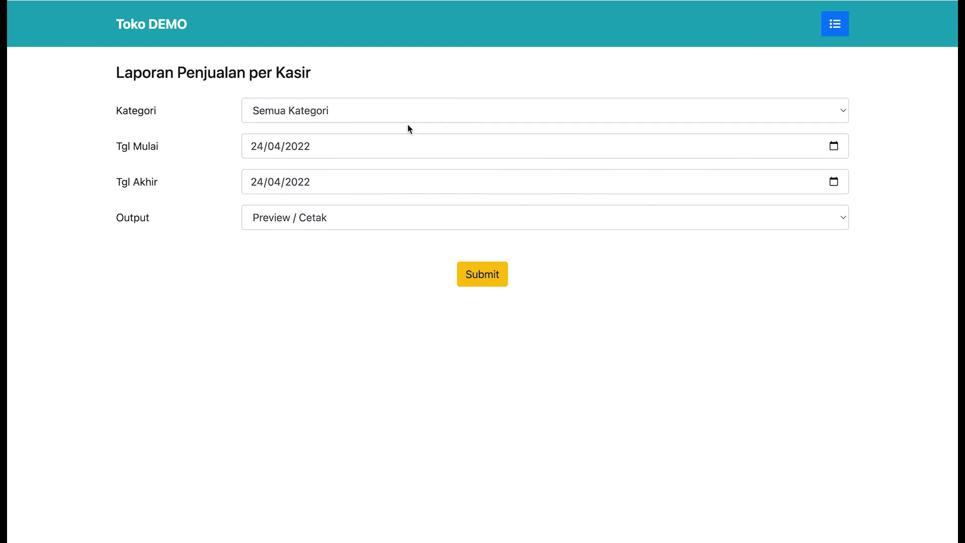
left_click(385, 117)
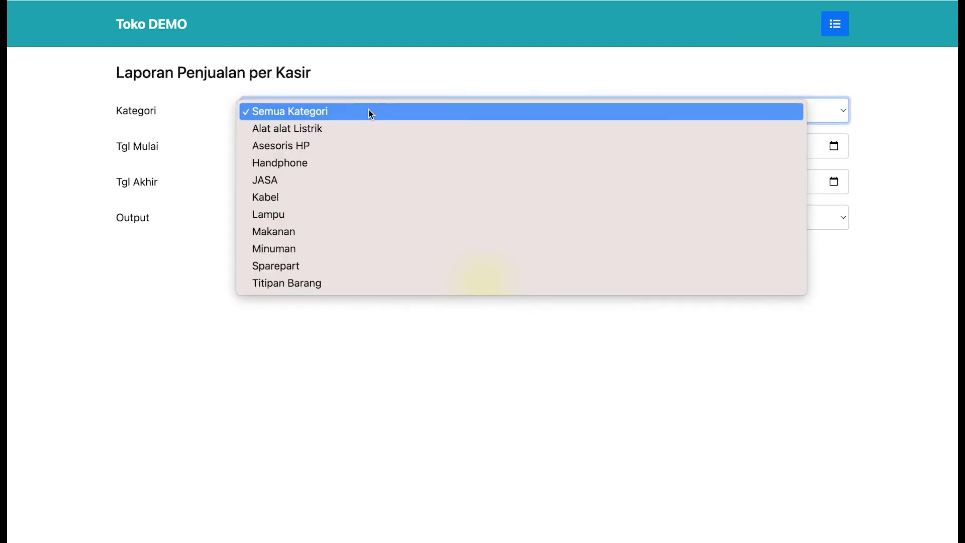
left_click(368, 113)
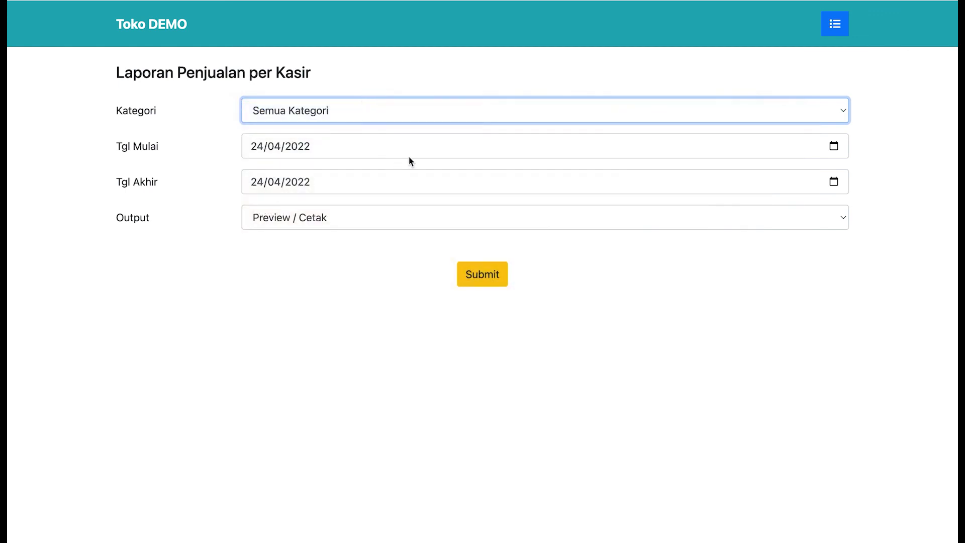
left_click(834, 146)
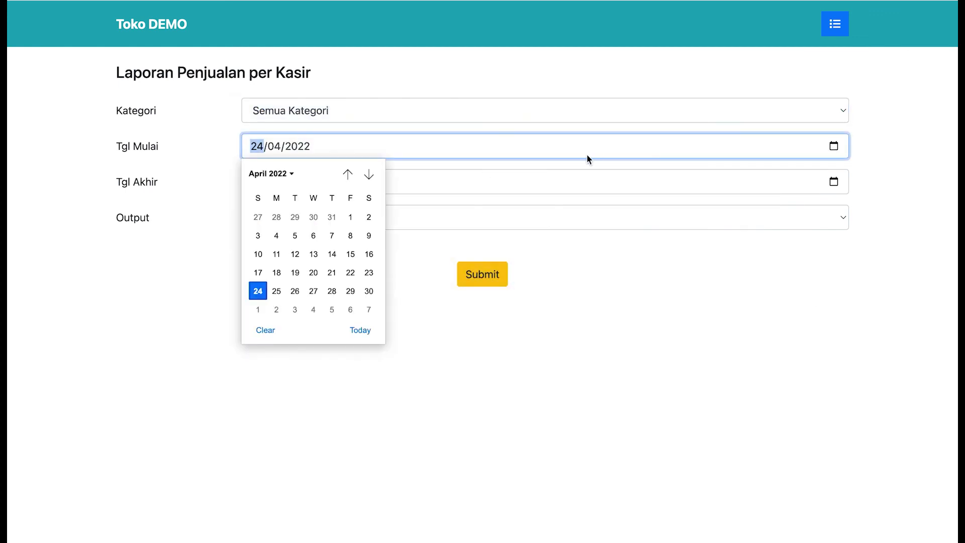
left_click(347, 173)
left_click(347, 174)
left_click(347, 174)
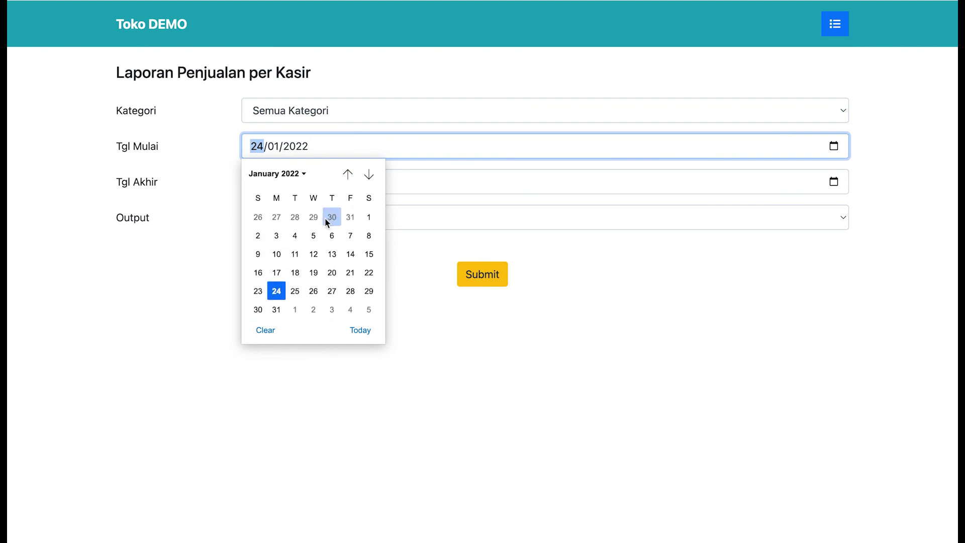
left_click(369, 219)
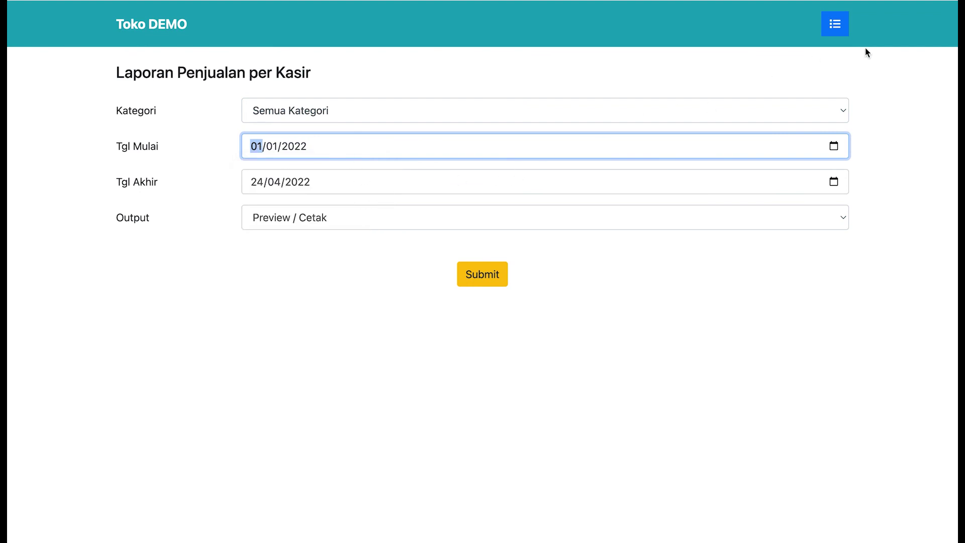
left_click(500, 272)
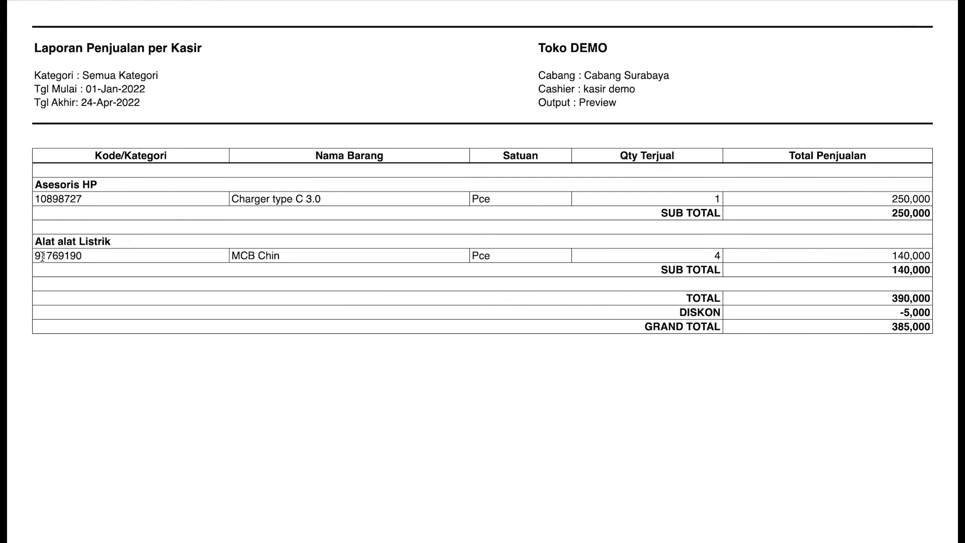
- Highlight the MCB Chin item code and name in the report, then return to the report form
left_click_drag(34, 256, 75, 252)
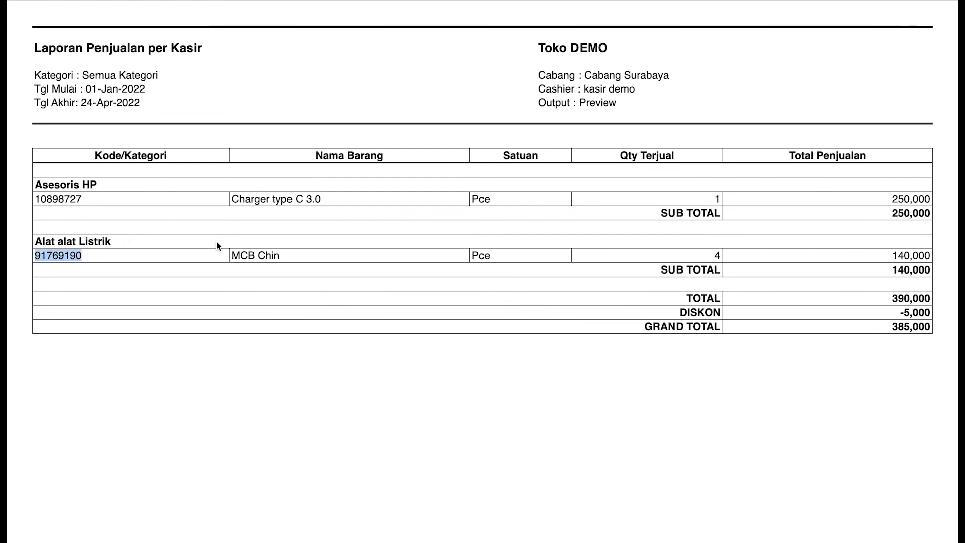
left_click_drag(241, 256, 272, 256)
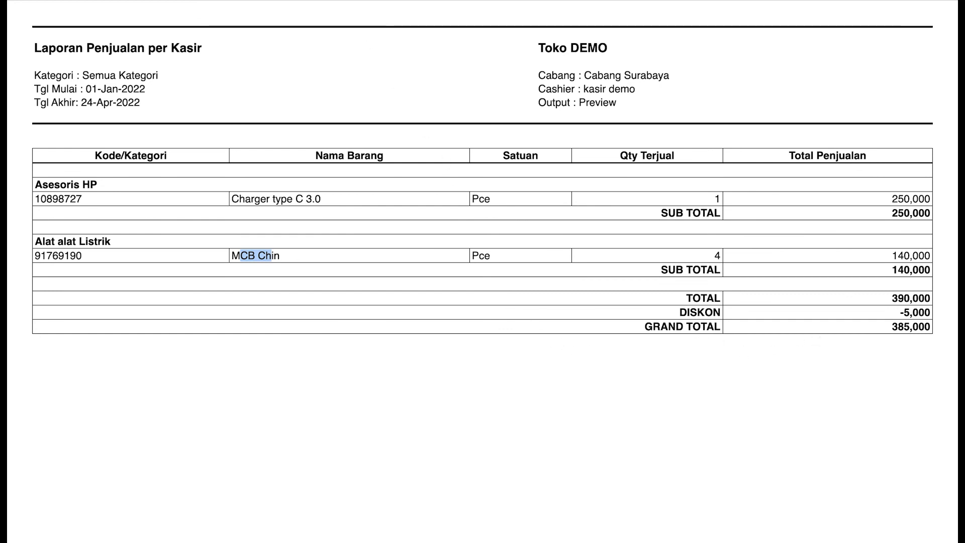
key("alt+Left")
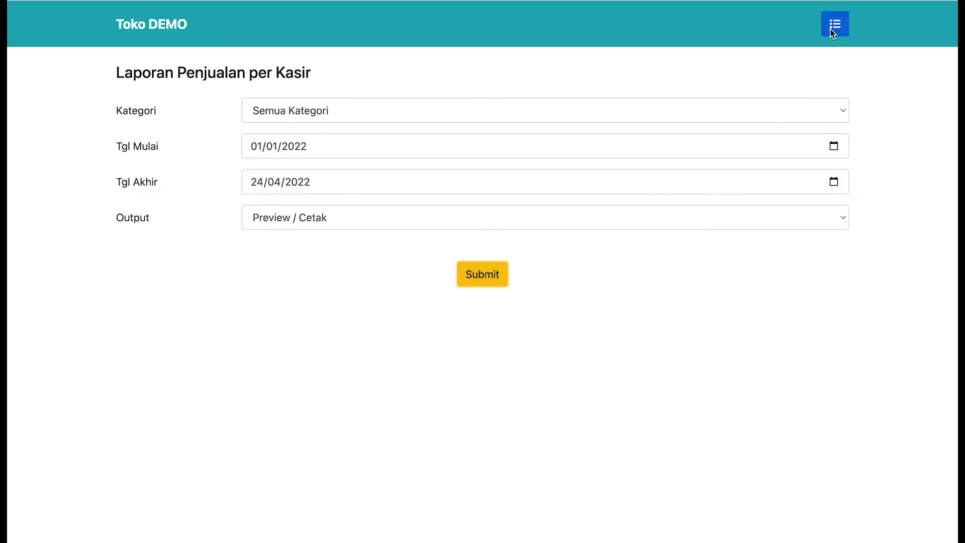
- Open the Edit Akun account page, dismiss the sidebar, and switch to another desktop space
left_click(834, 26)
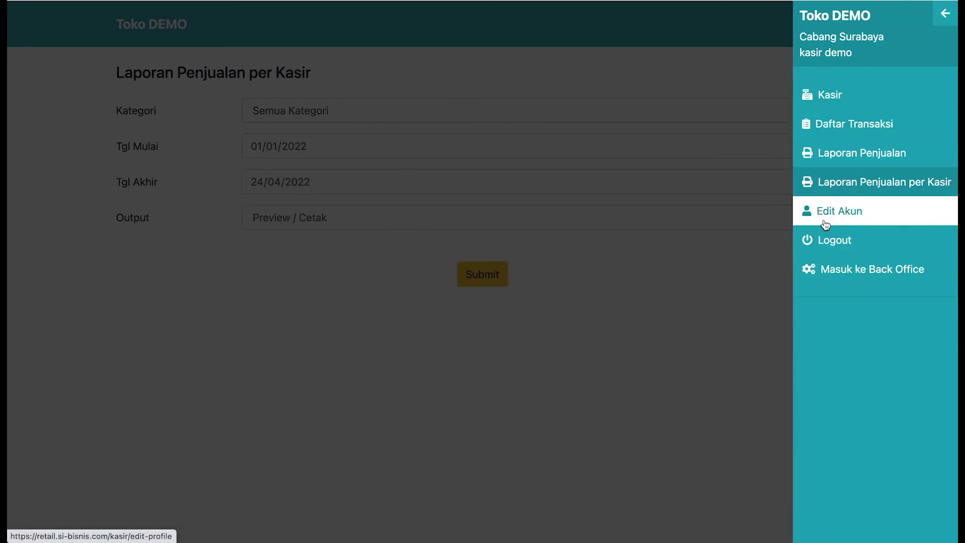
left_click(826, 225)
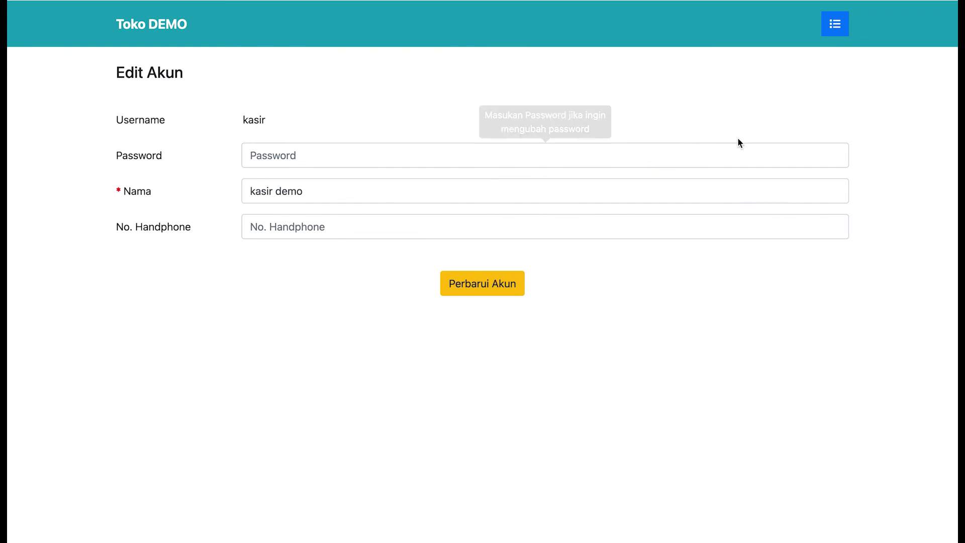
left_click(838, 30)
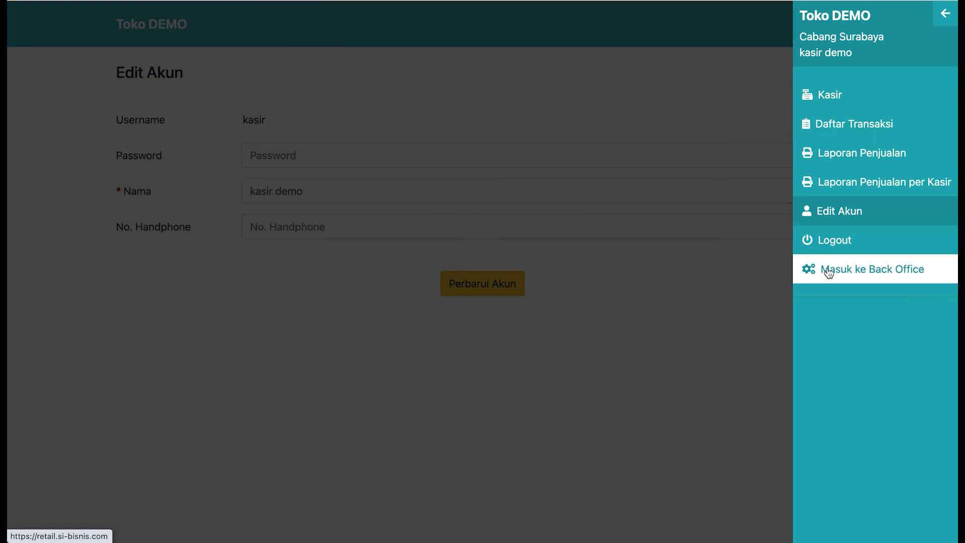
left_click(756, 268)
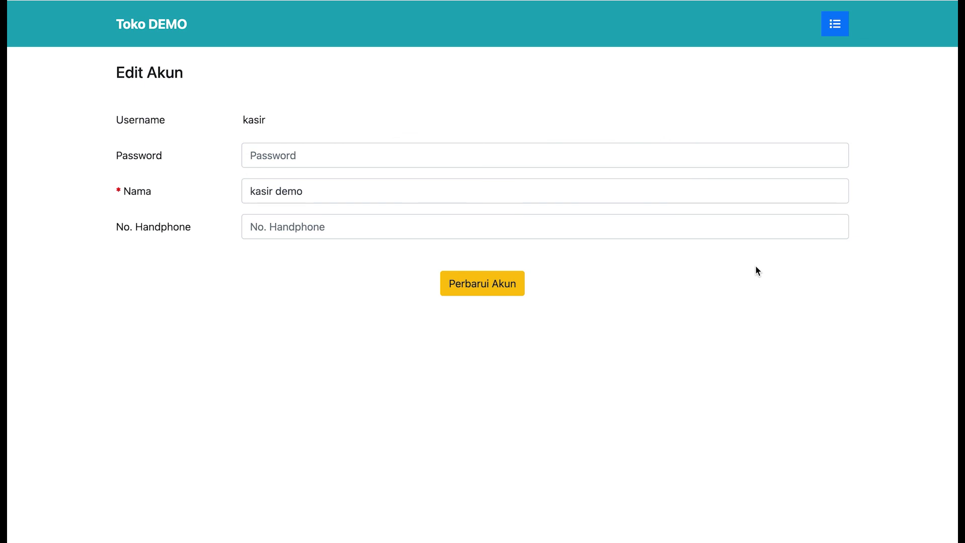
key("ctrl+Left")
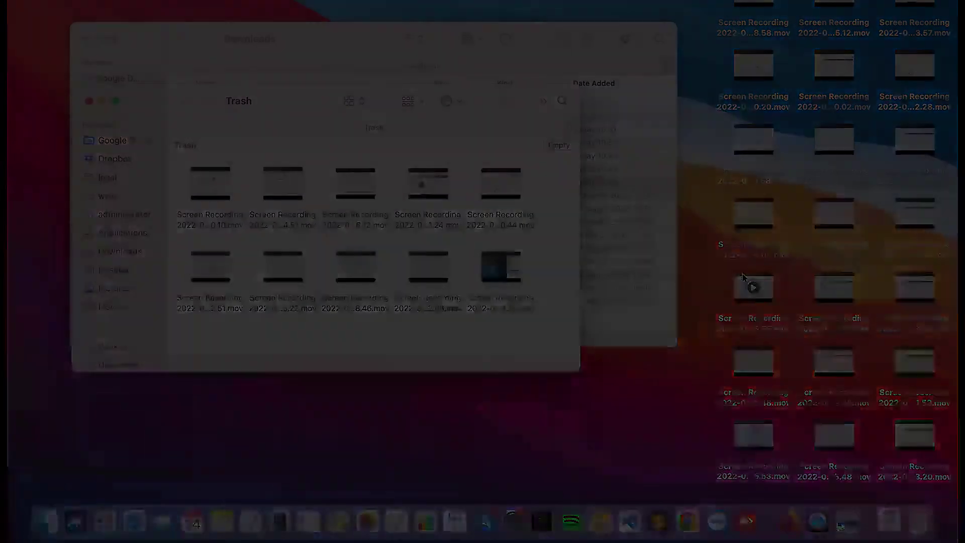